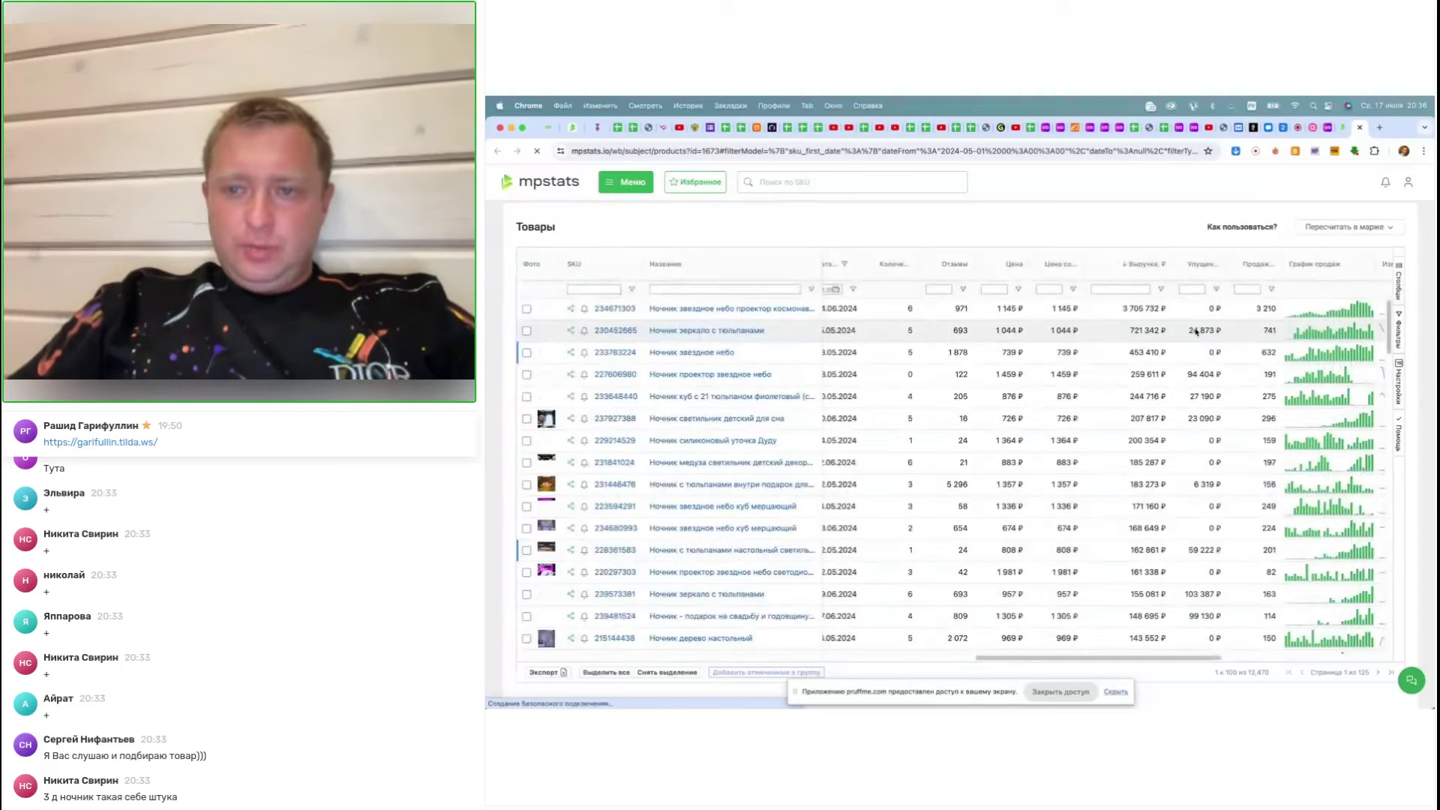
# Filter the Товары table to products with a number of reviews (Отзывы) less than or equal to 100
pyautogui.hscroll(-2, 1196, 330)
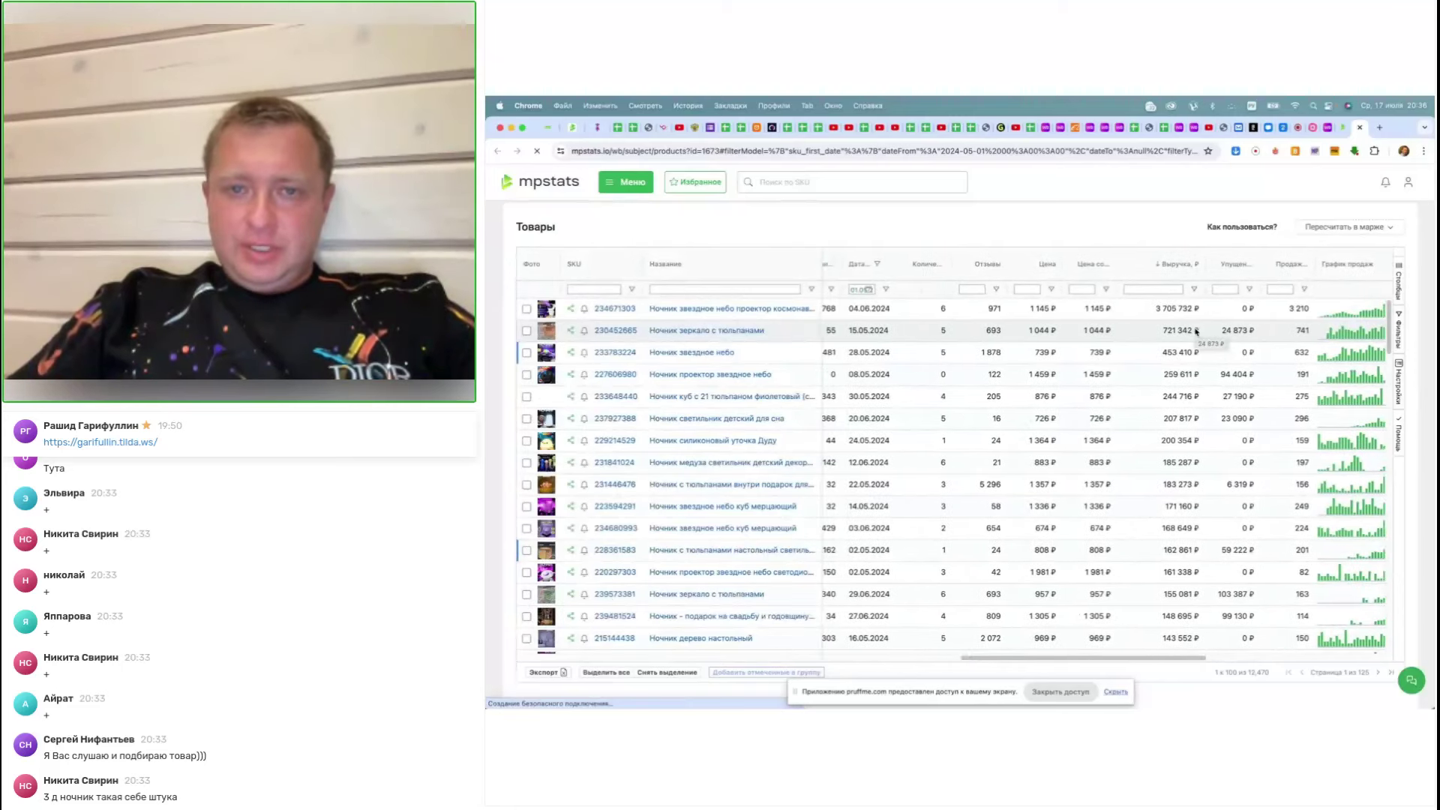
pyautogui.click(996, 290)
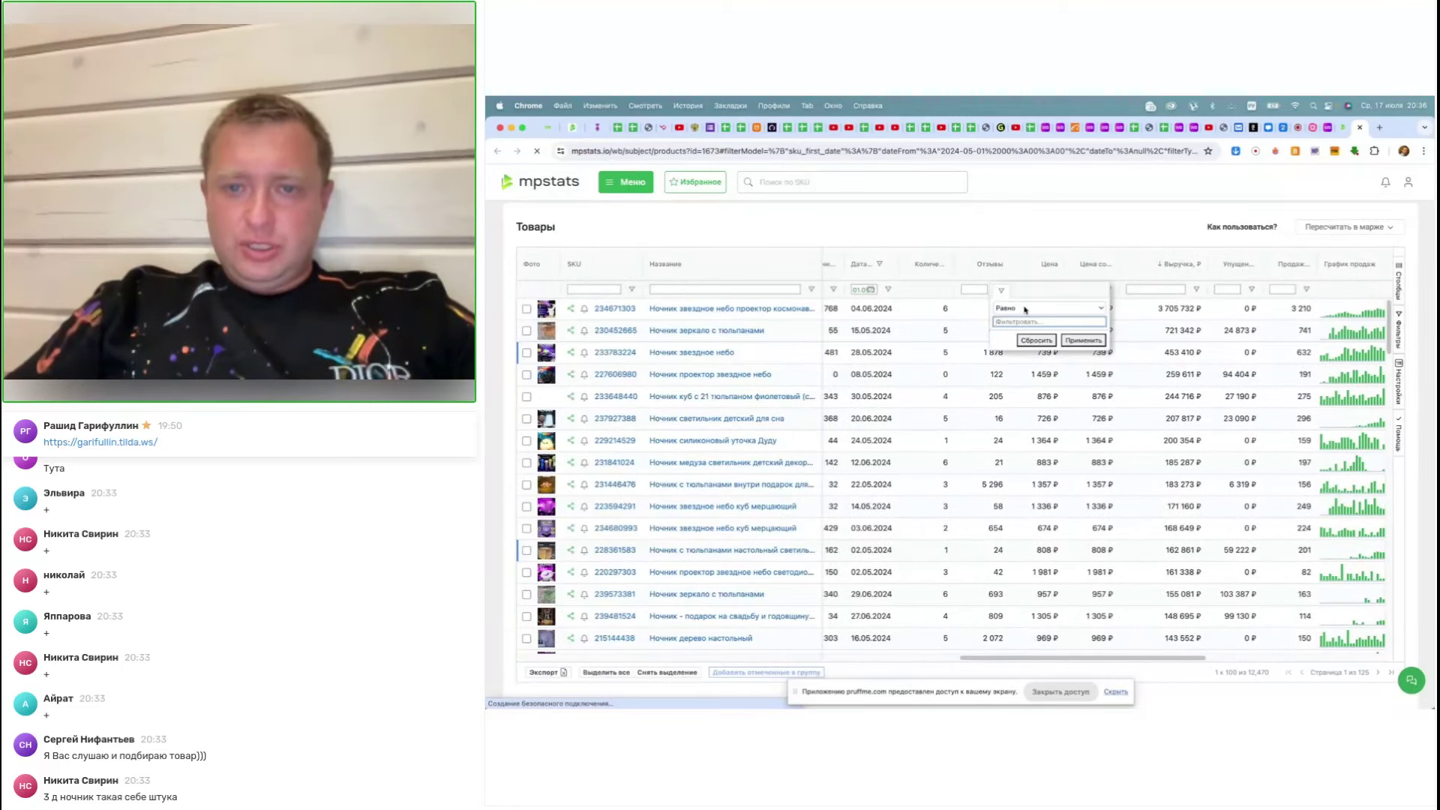
pyautogui.click(1025, 308)
pyautogui.click(1058, 363)
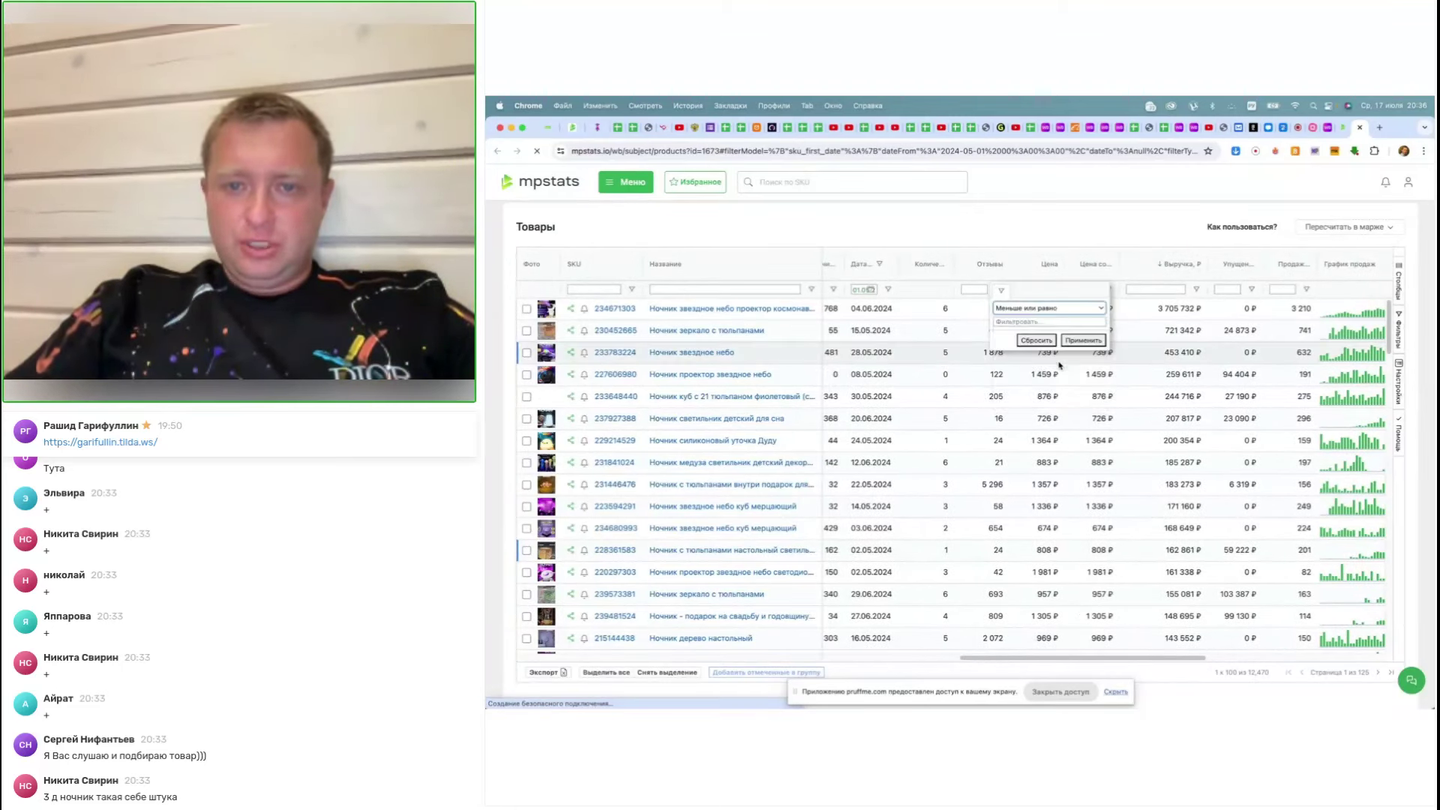
pyautogui.click(1025, 321)
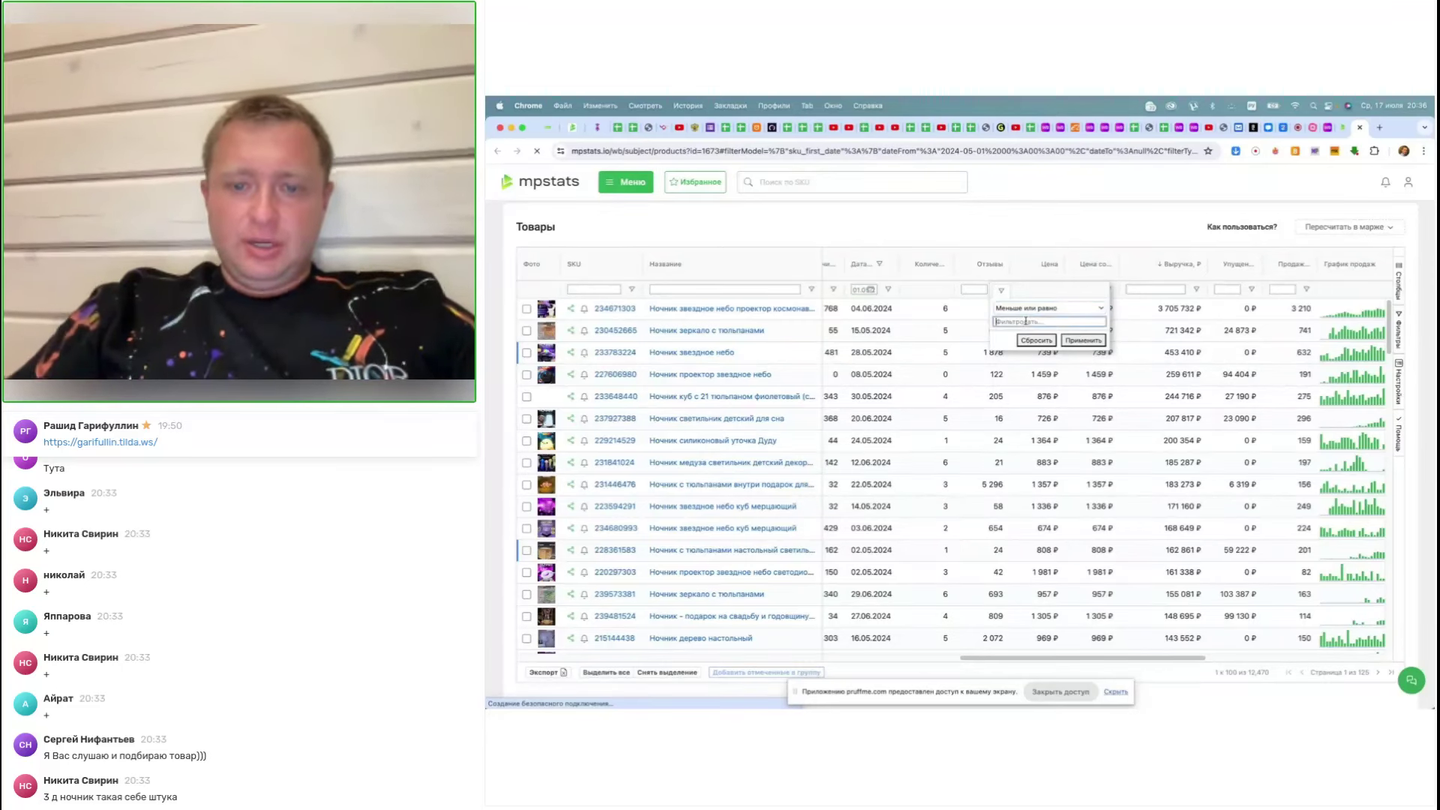
pyautogui.write('100')
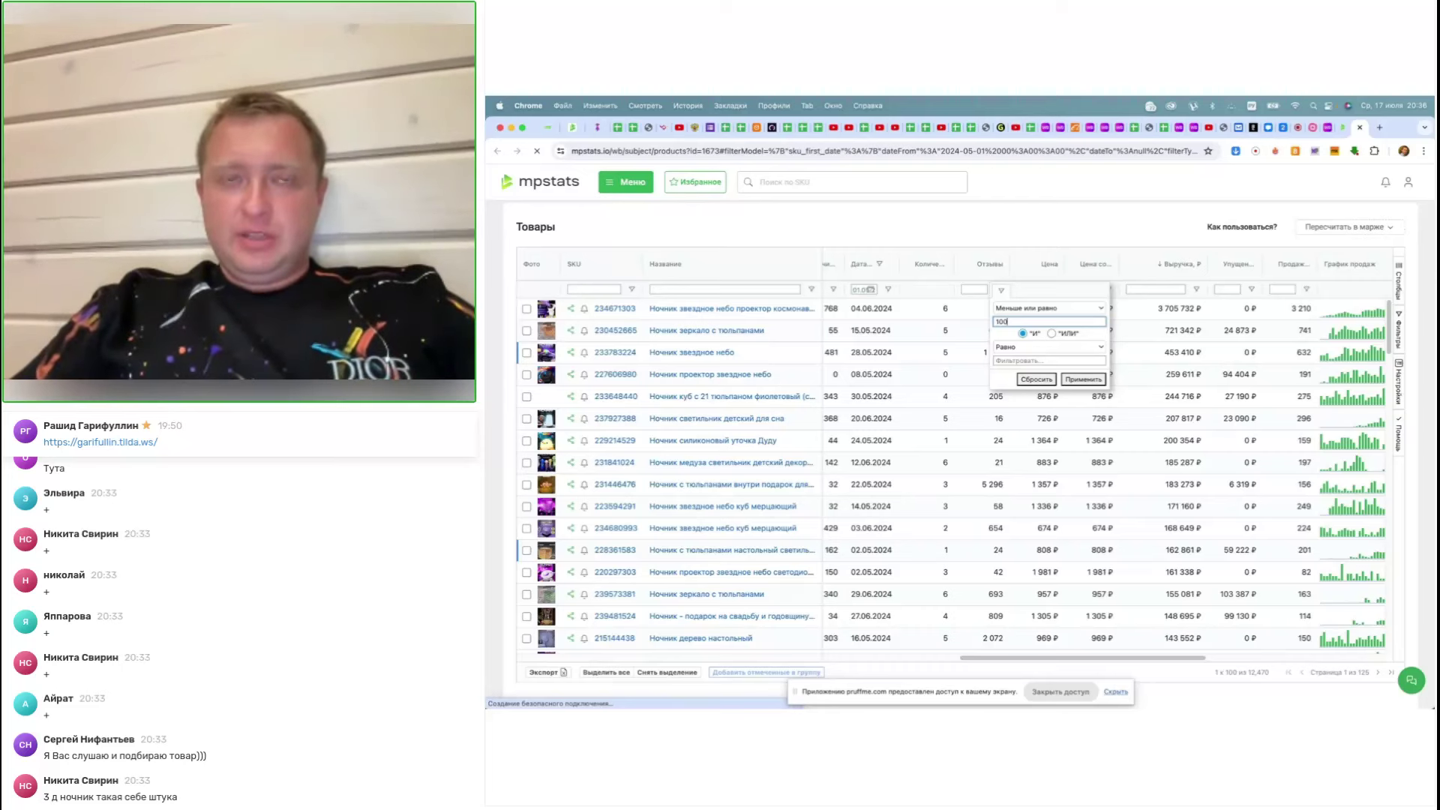
pyautogui.click(1099, 381)
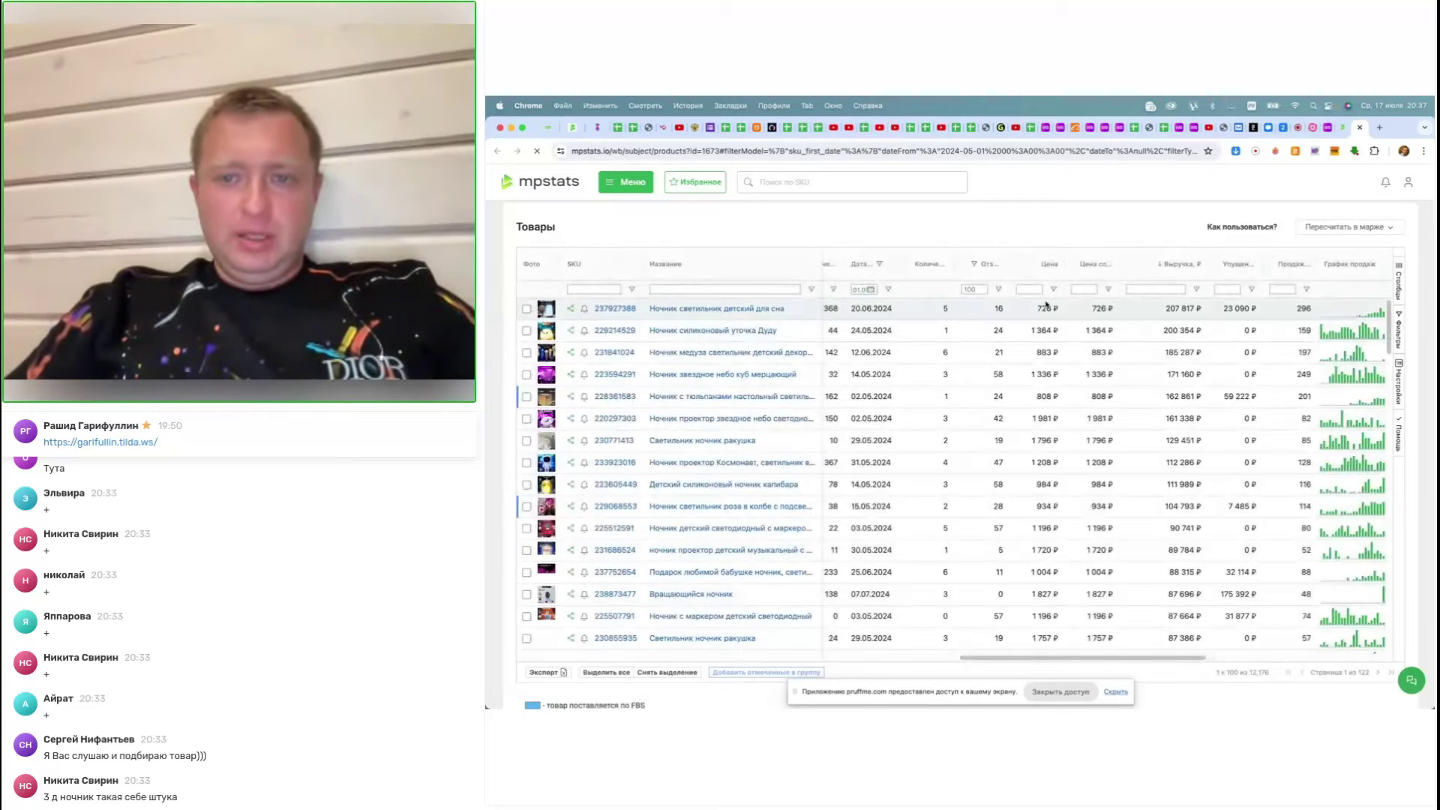
# Examine the filtered night-light listings, enlarging their product photos and comparing their stock, price and revenue columns
pyautogui.hscroll(8, 1042, 317)
pyautogui.hscroll(-8, 1042, 317)
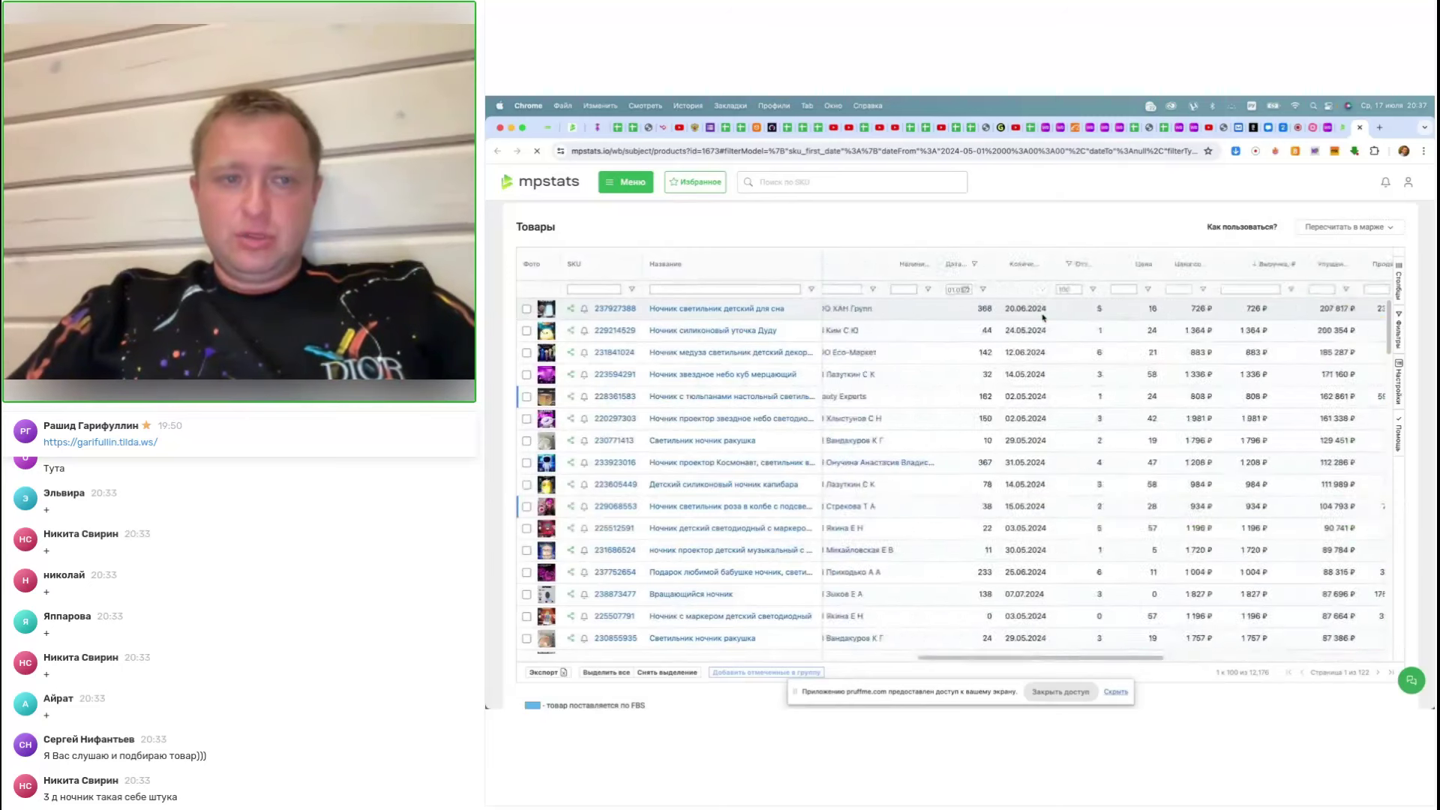
pyautogui.moveTo(542, 315)
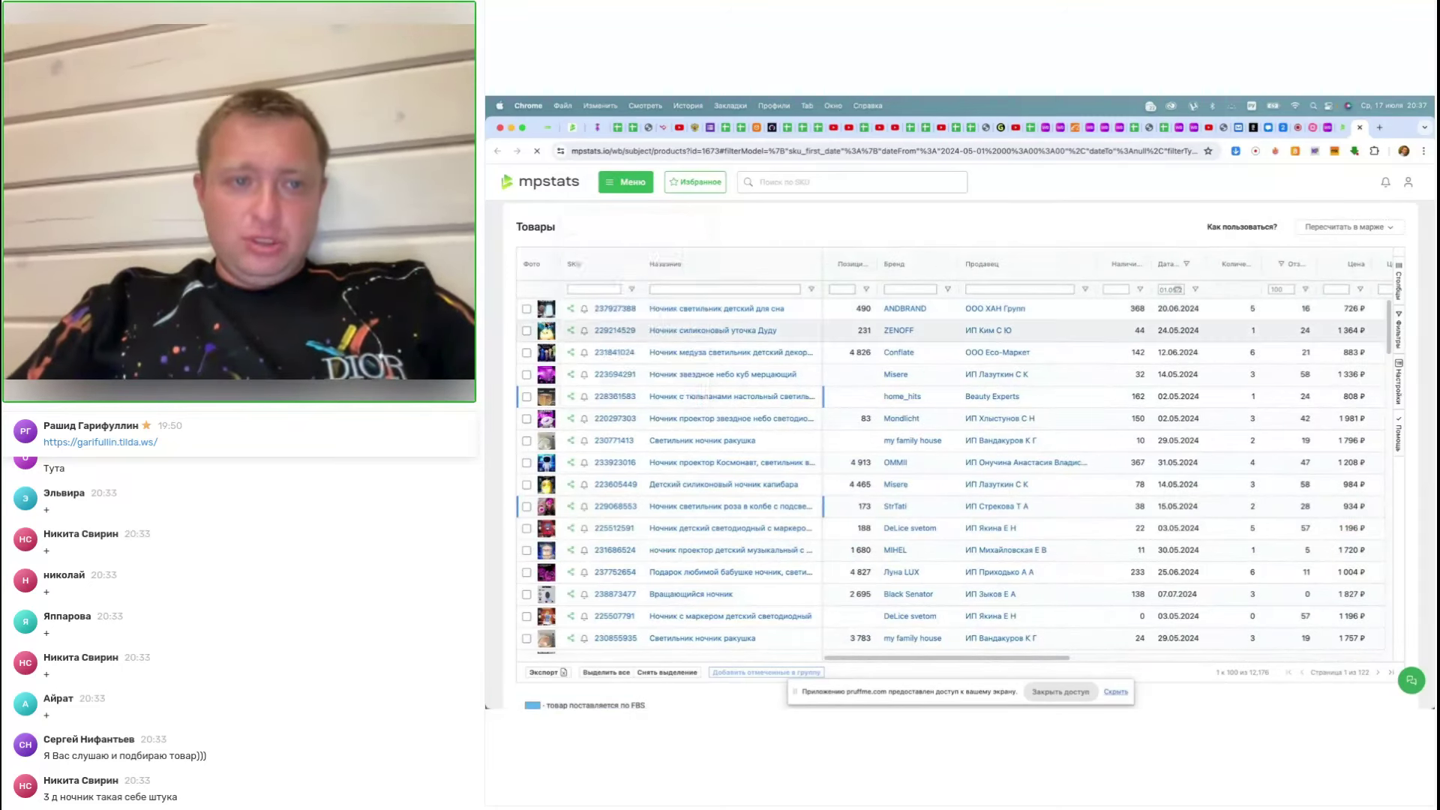
pyautogui.moveTo(549, 356)
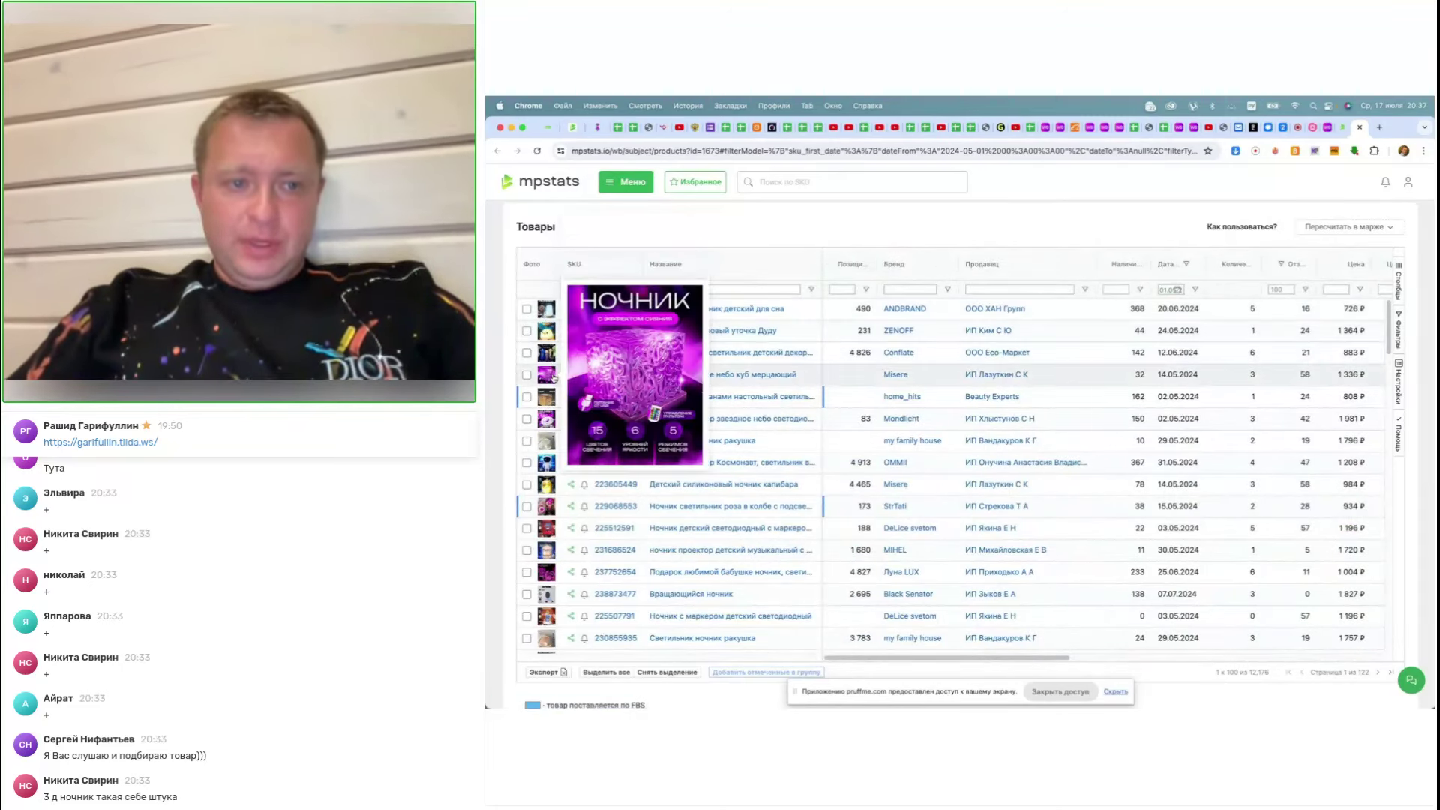
pyautogui.moveTo(552, 423)
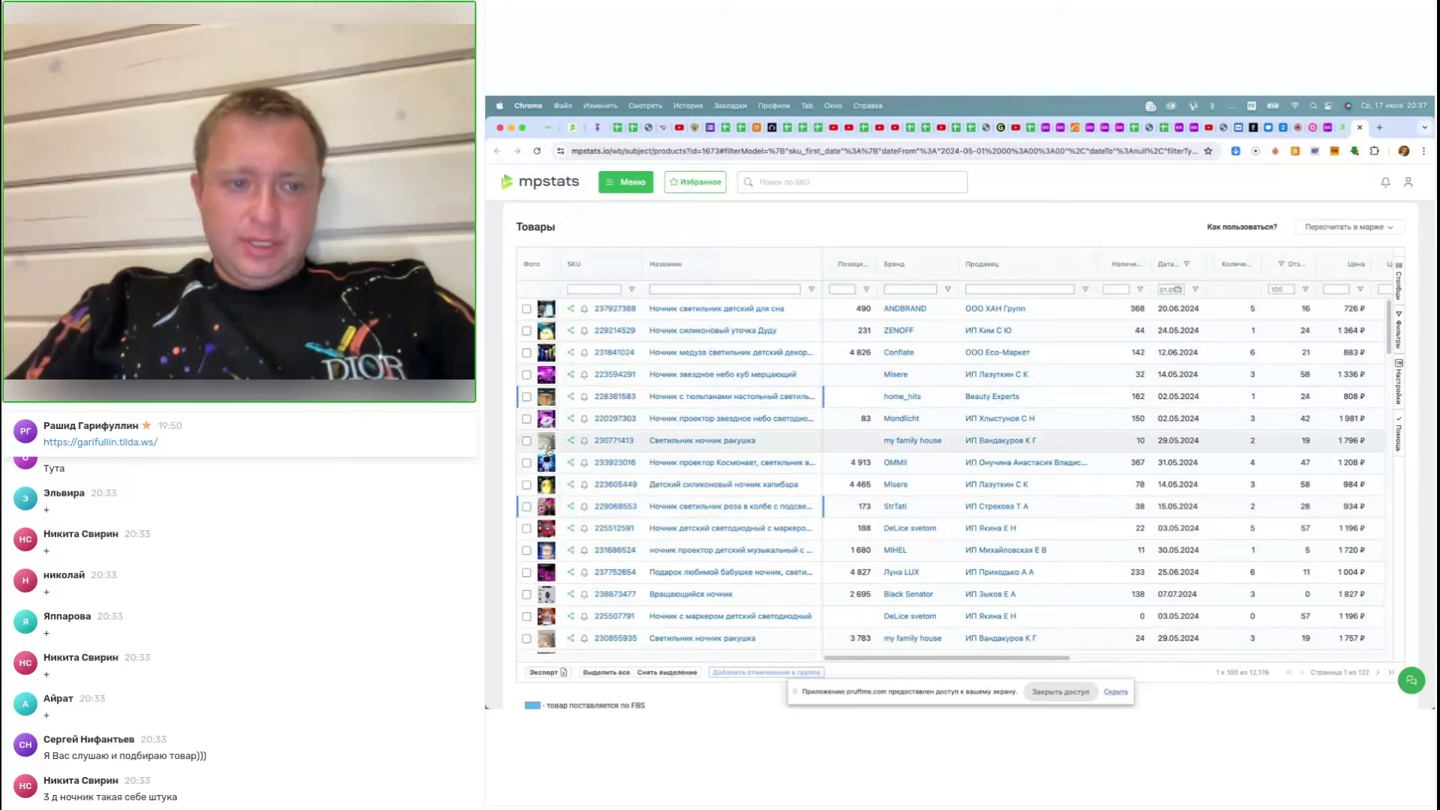
pyautogui.moveTo(548, 508)
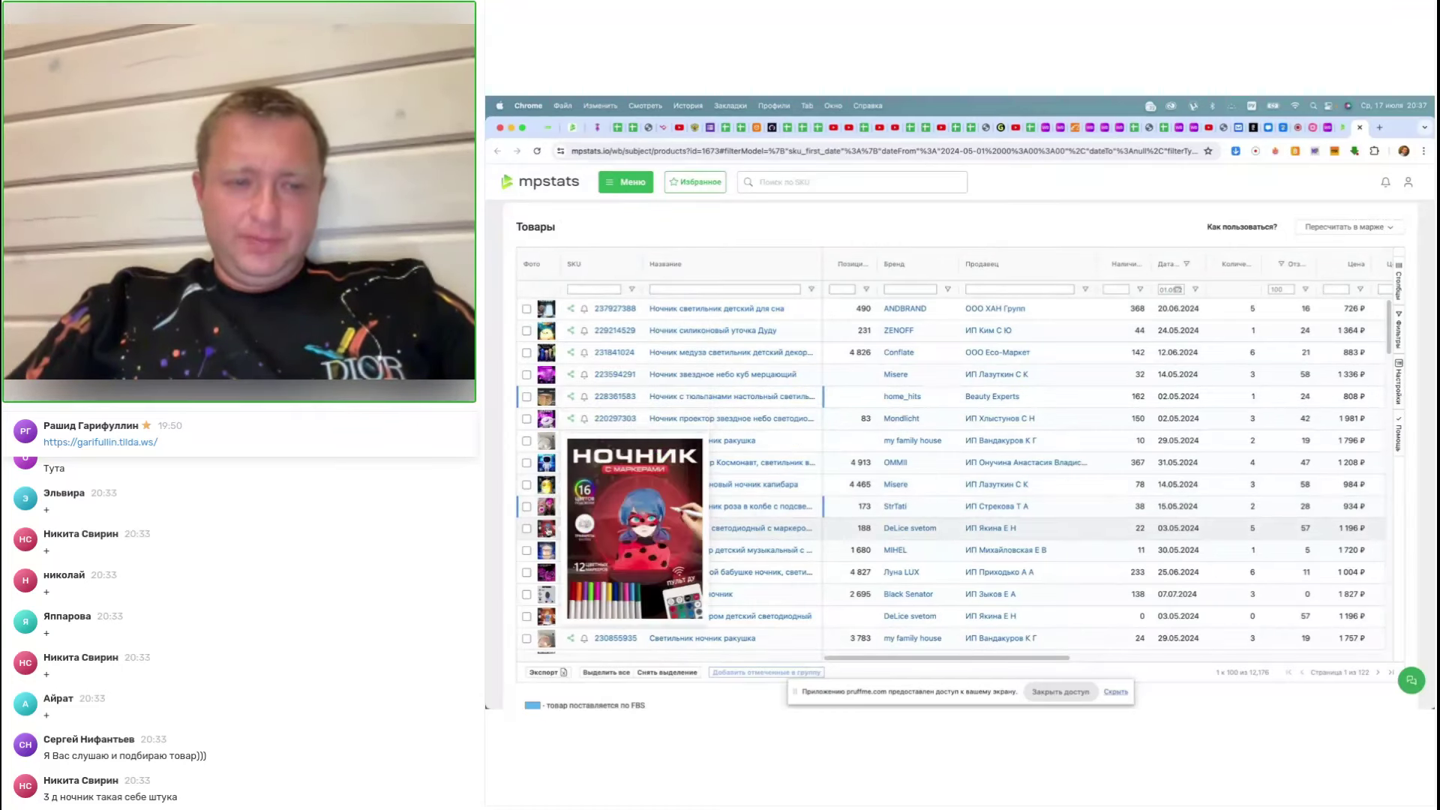
pyautogui.scroll(-1, 548, 540)
pyautogui.moveTo(548, 556)
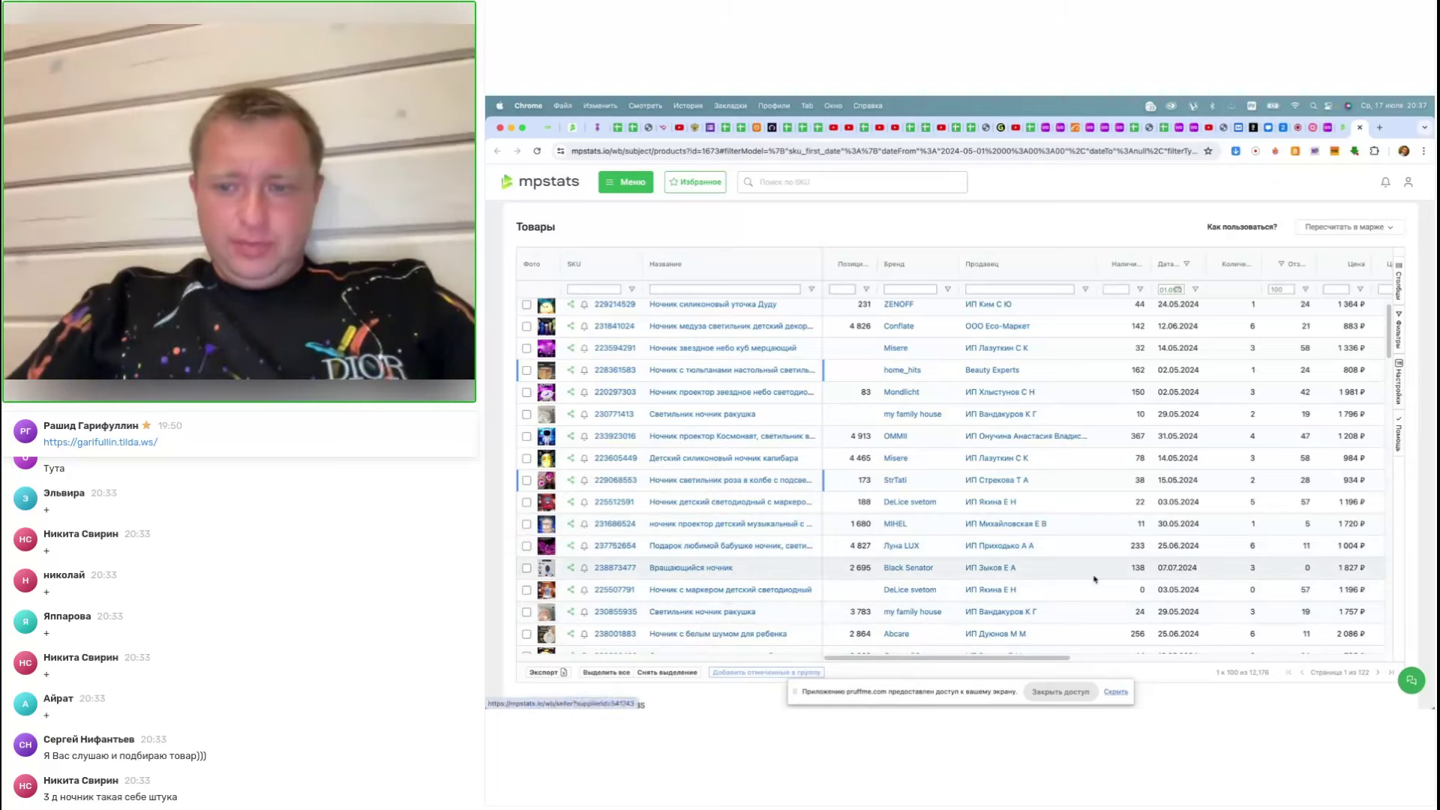
pyautogui.hscroll(5, 1117, 554)
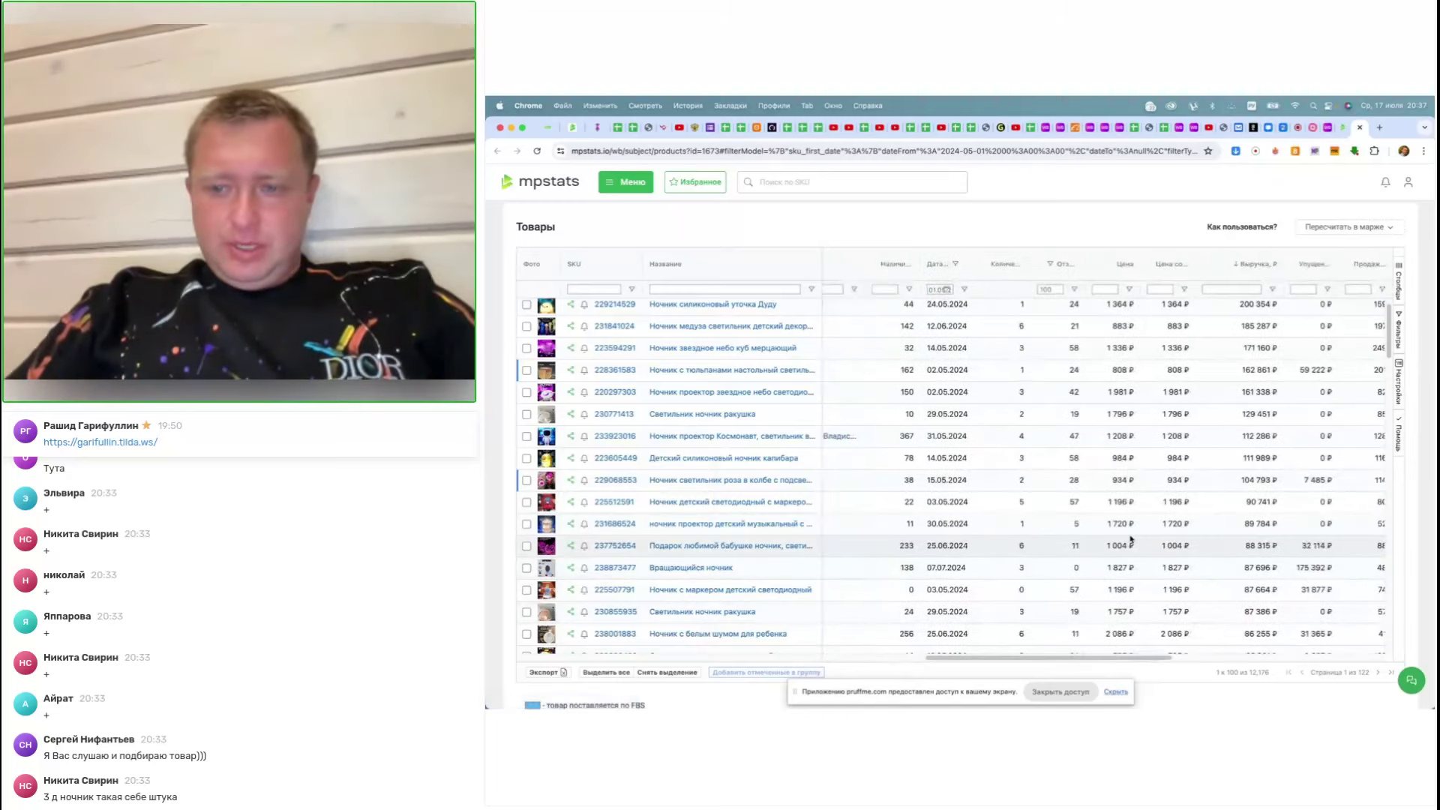
pyautogui.hscroll(-5, 1129, 539)
# Open the «Подарок любимой бабушке ночник» product and add Цена and Видимость ключей to its sales chart, keeping Остаток shown
pyautogui.click(743, 548)
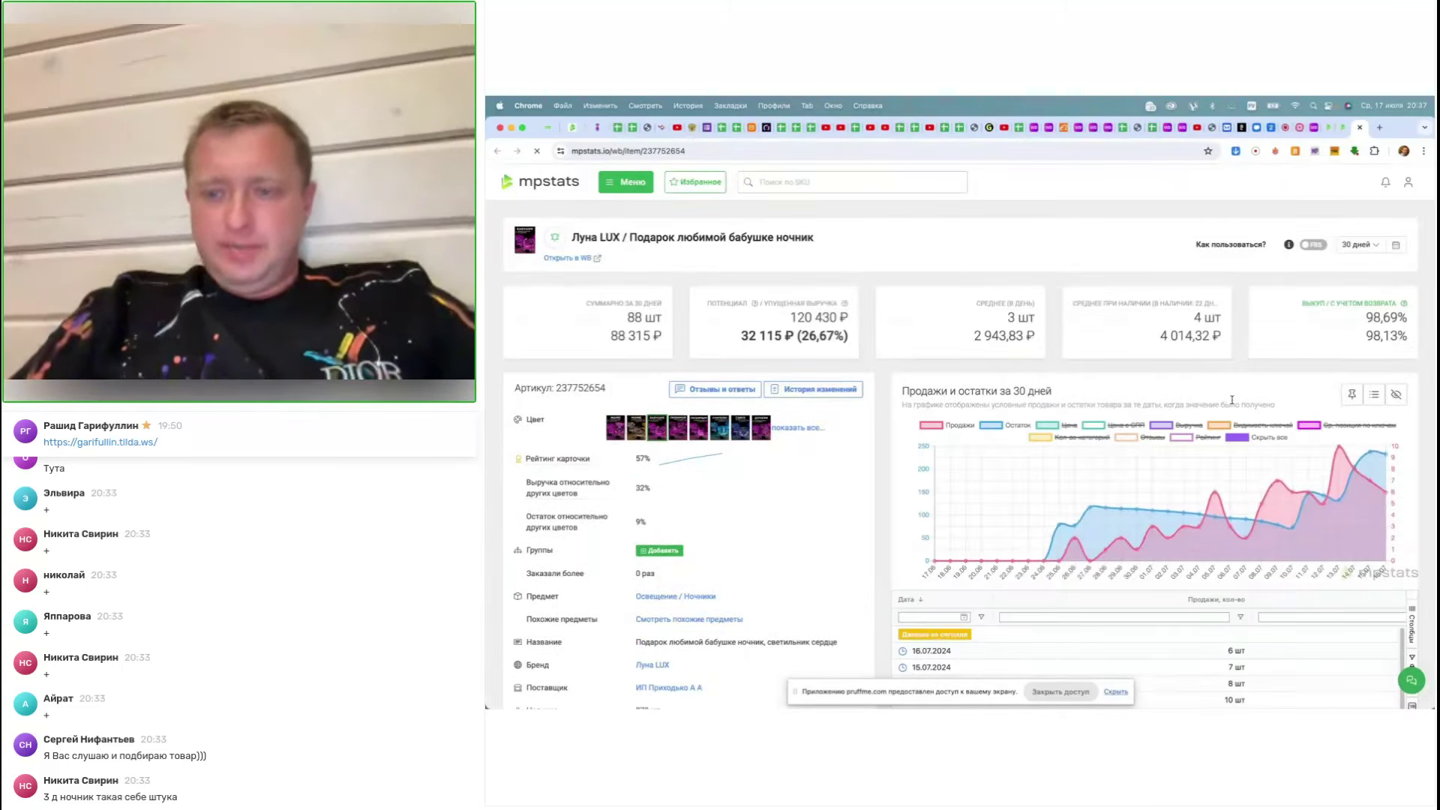
pyautogui.click(1216, 429)
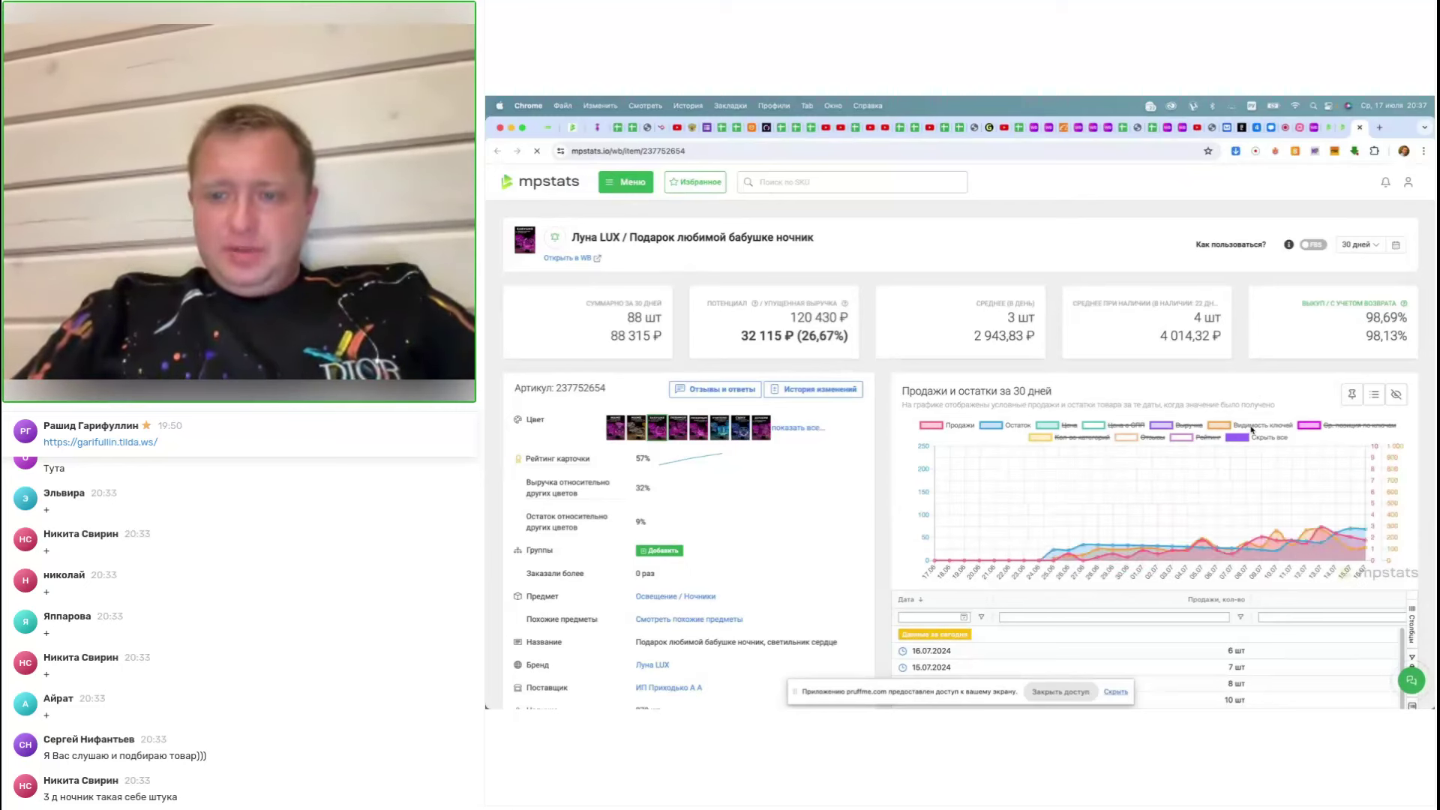
pyautogui.click(1064, 425)
pyautogui.click(1018, 426)
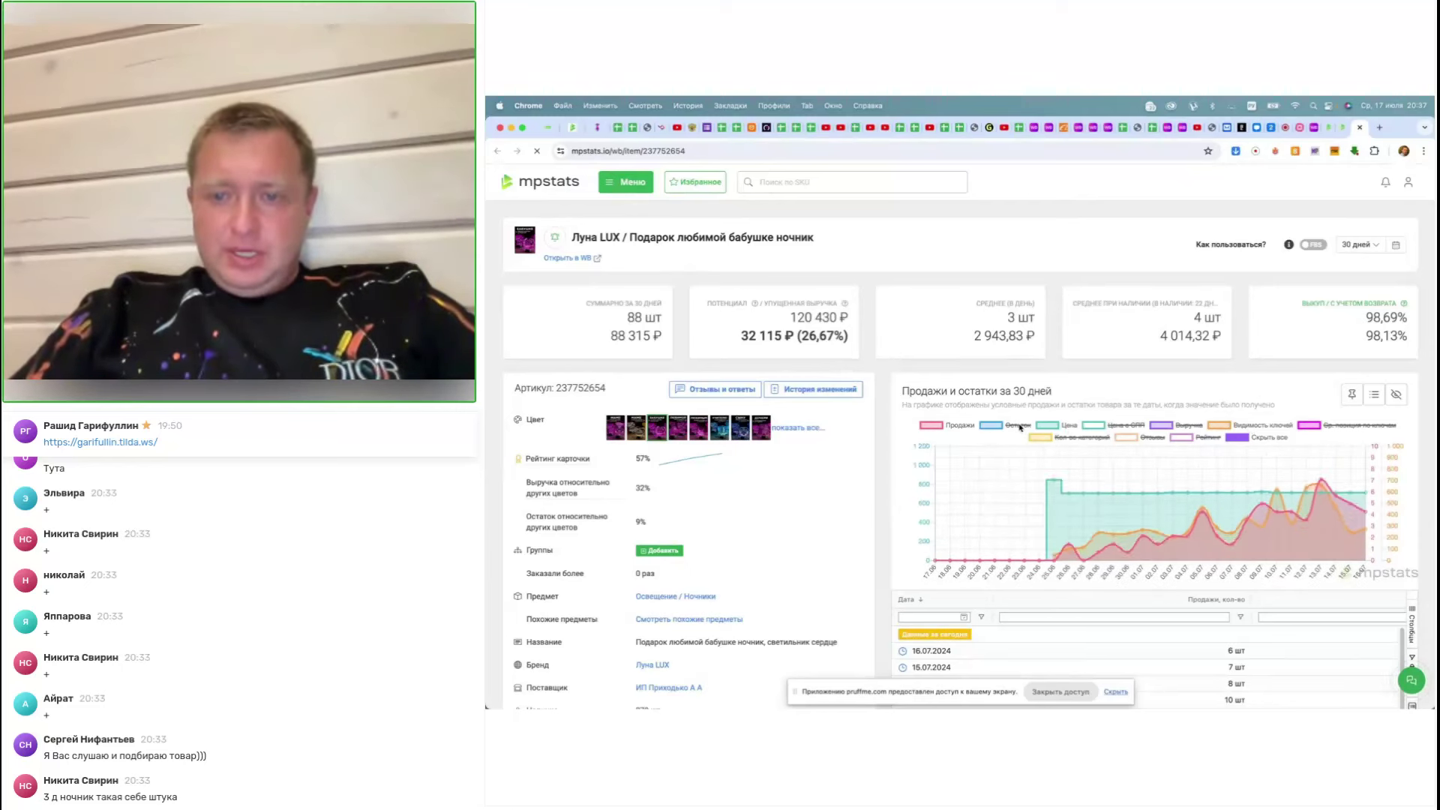
pyautogui.click(1018, 426)
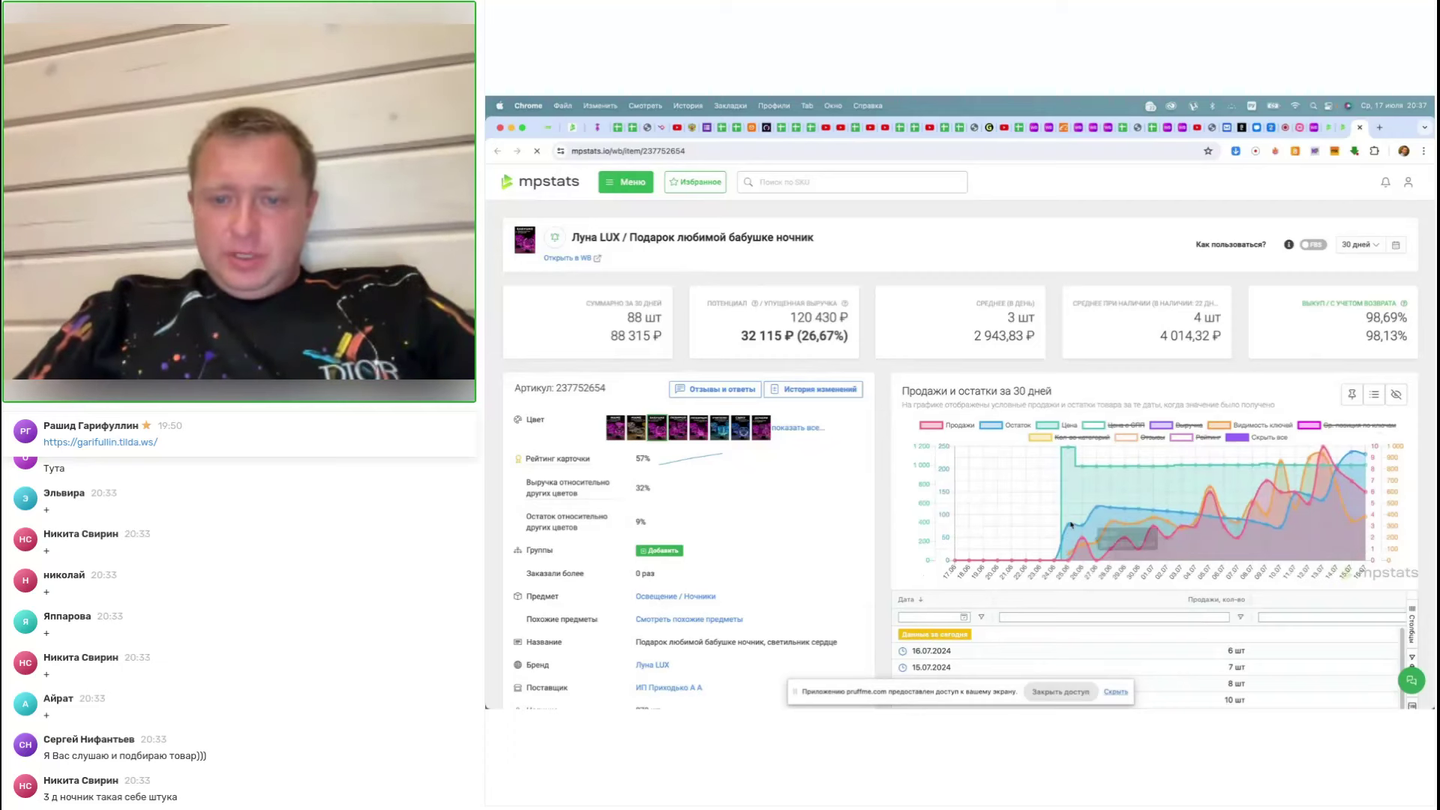
# Examine the product's remaining stock by warehouse in the Остатки по складам и размерам chart, segment by segment
pyautogui.scroll(-10, 866, 445)
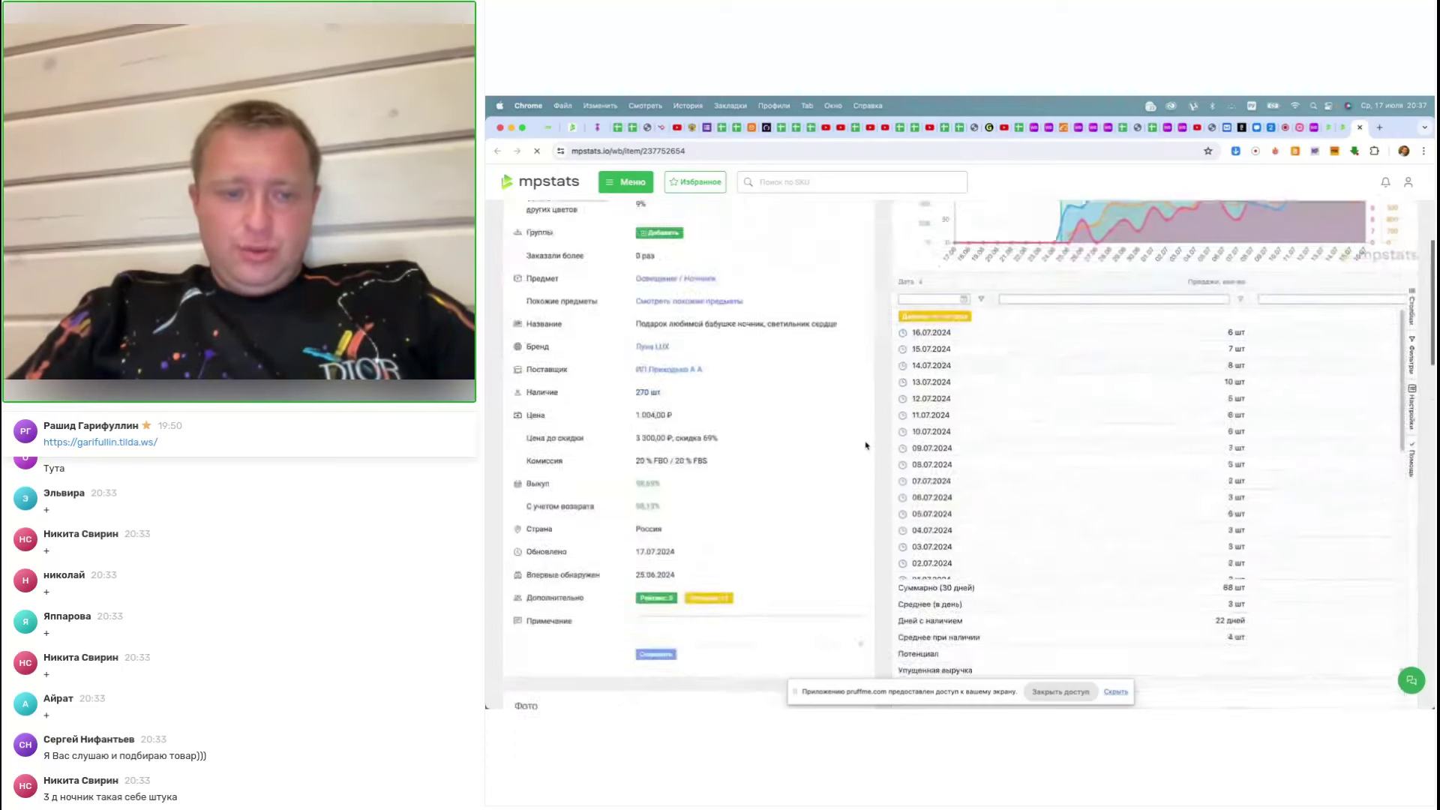
pyautogui.scroll(-1, 825, 454)
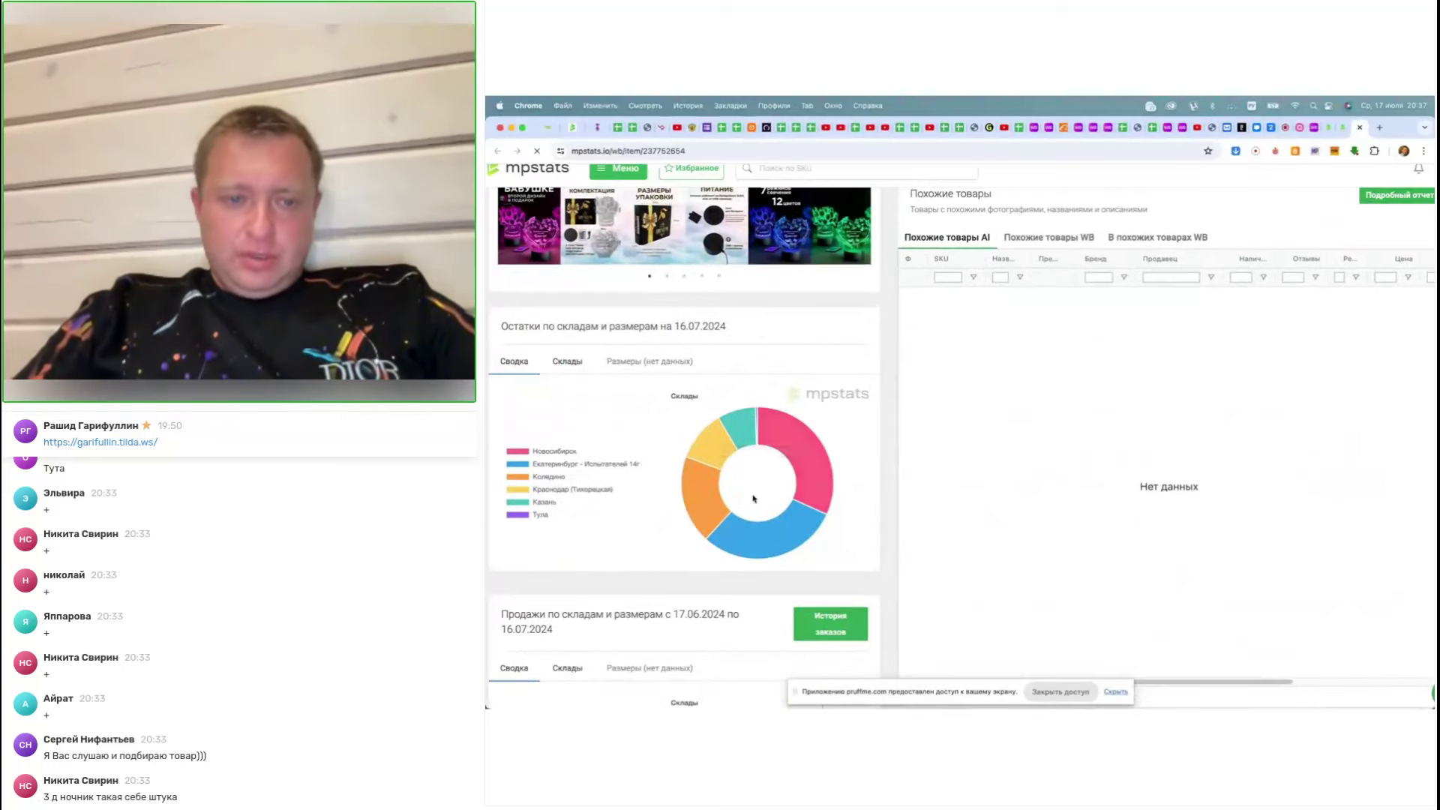
pyautogui.scroll(5, 752, 493)
pyautogui.hscroll(-3, 753, 497)
pyautogui.moveTo(1110, 393)
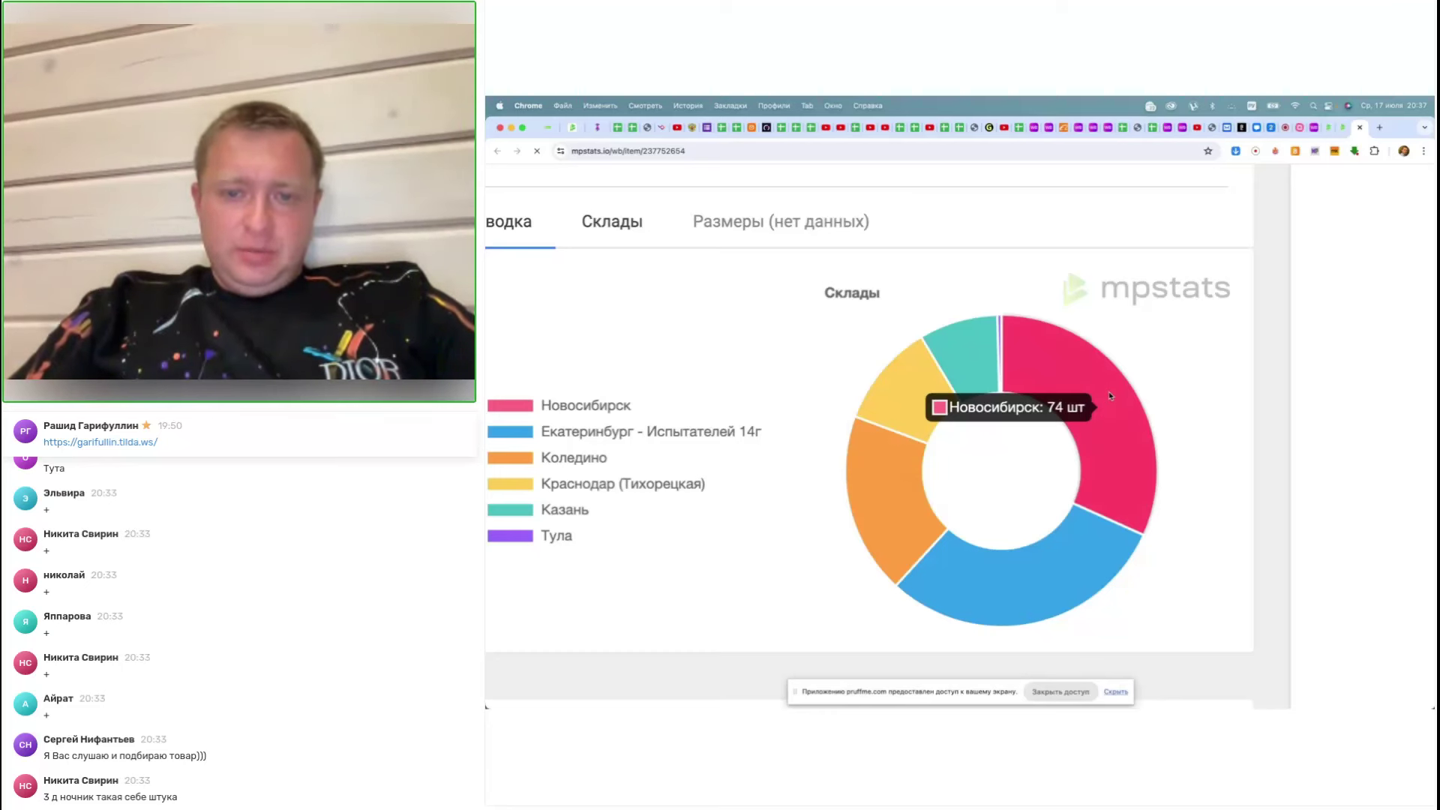
pyautogui.moveTo(1065, 551)
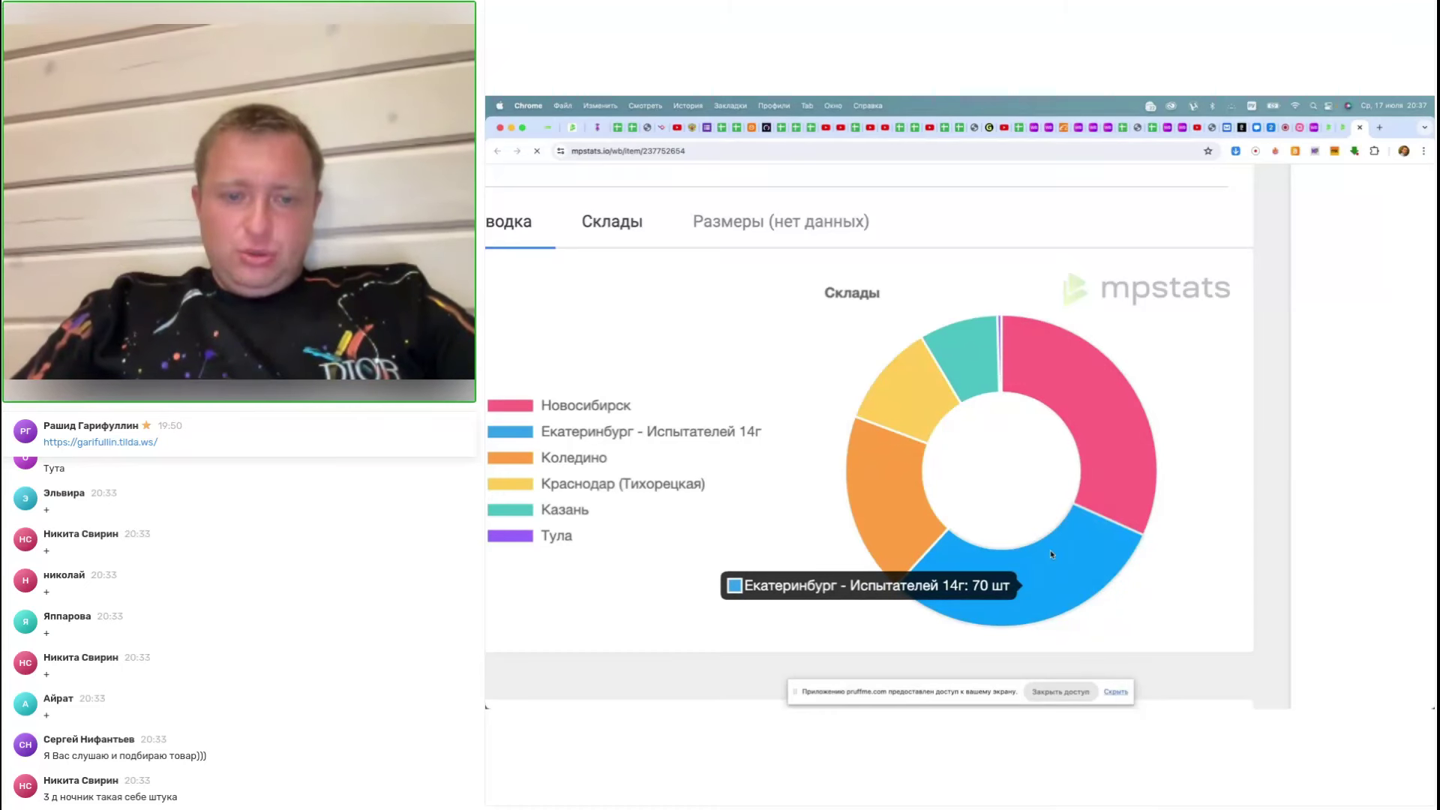
pyautogui.moveTo(893, 510)
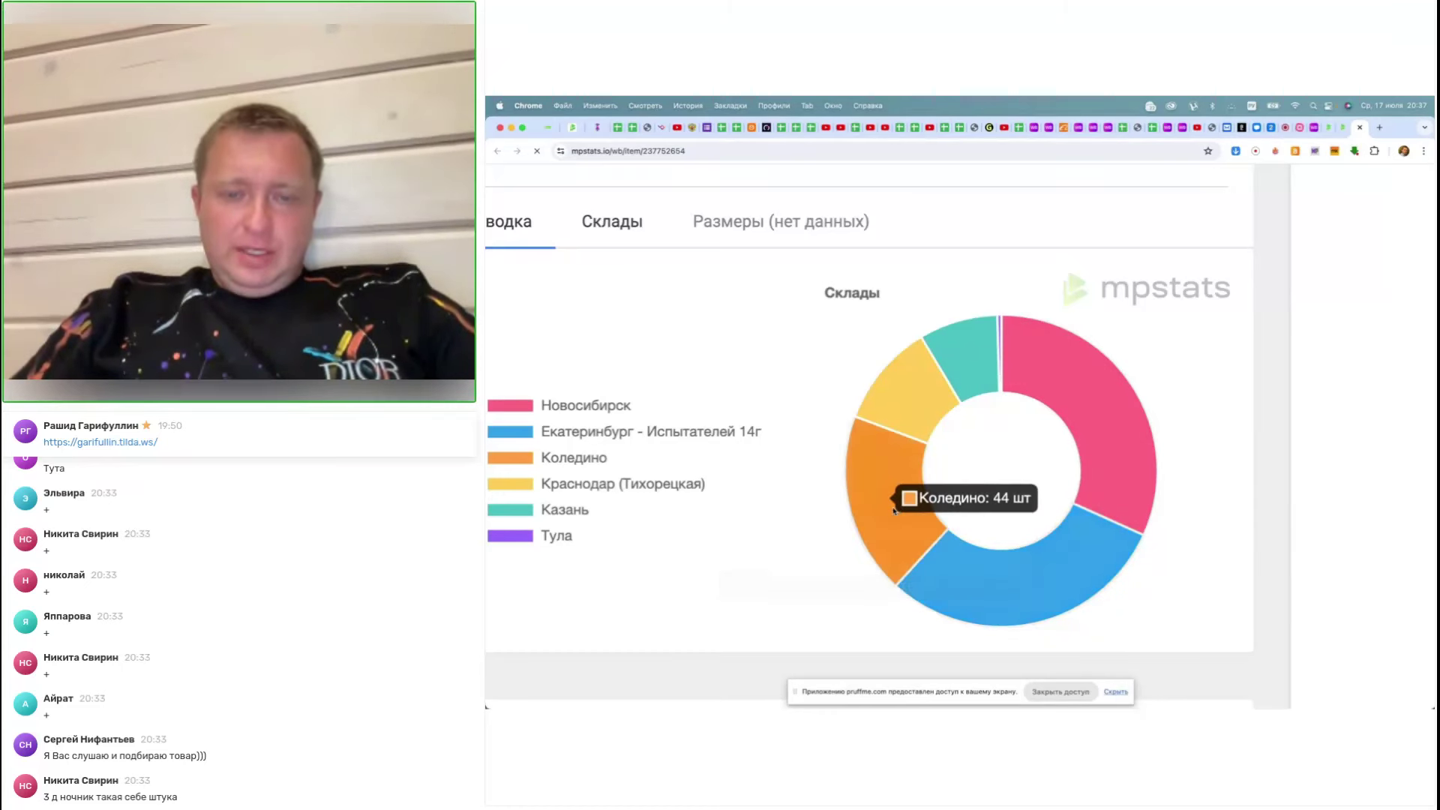
pyautogui.moveTo(908, 417)
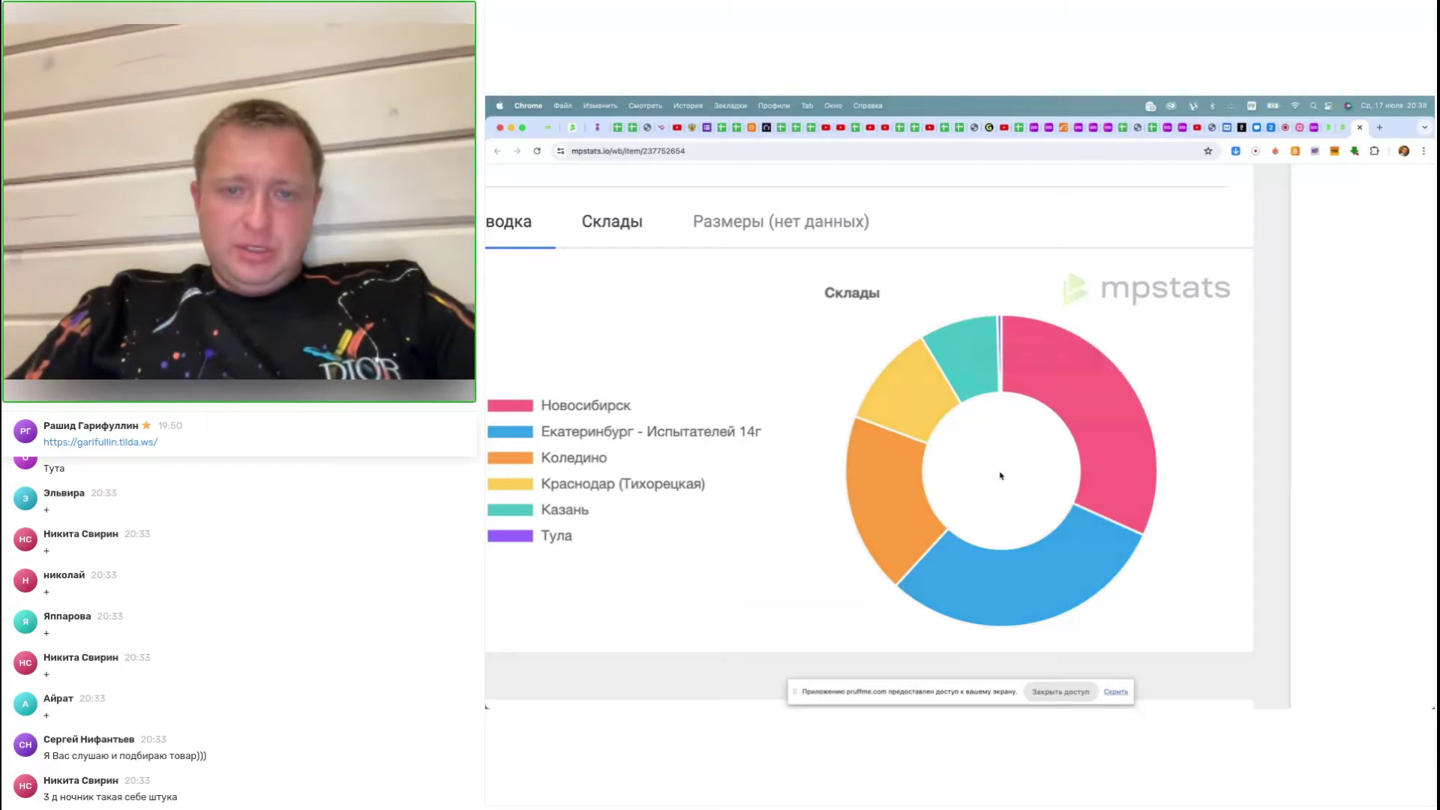
pyautogui.scroll(-5, 1000, 474)
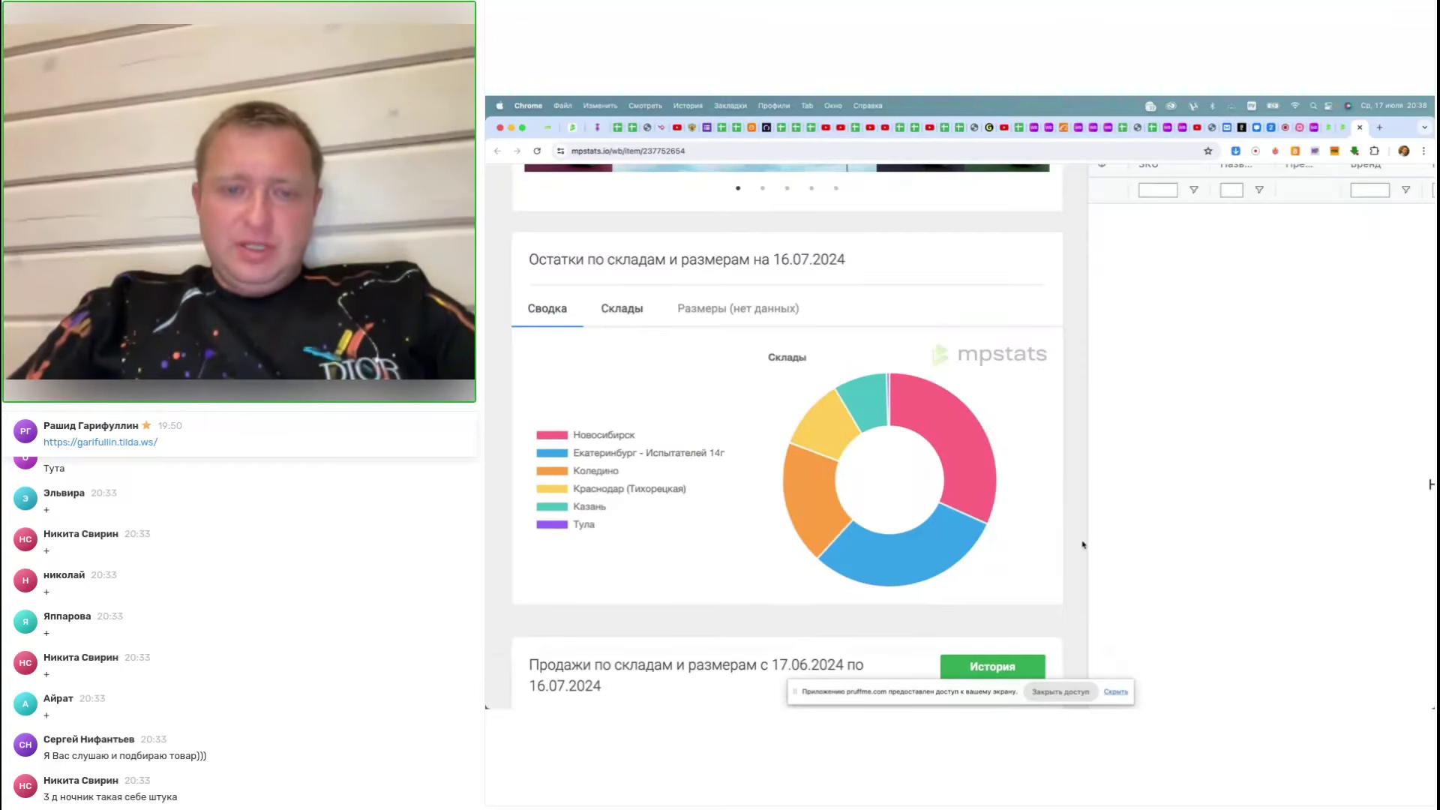
pyautogui.scroll(10, 1082, 545)
pyautogui.scroll(-10, 975, 450)
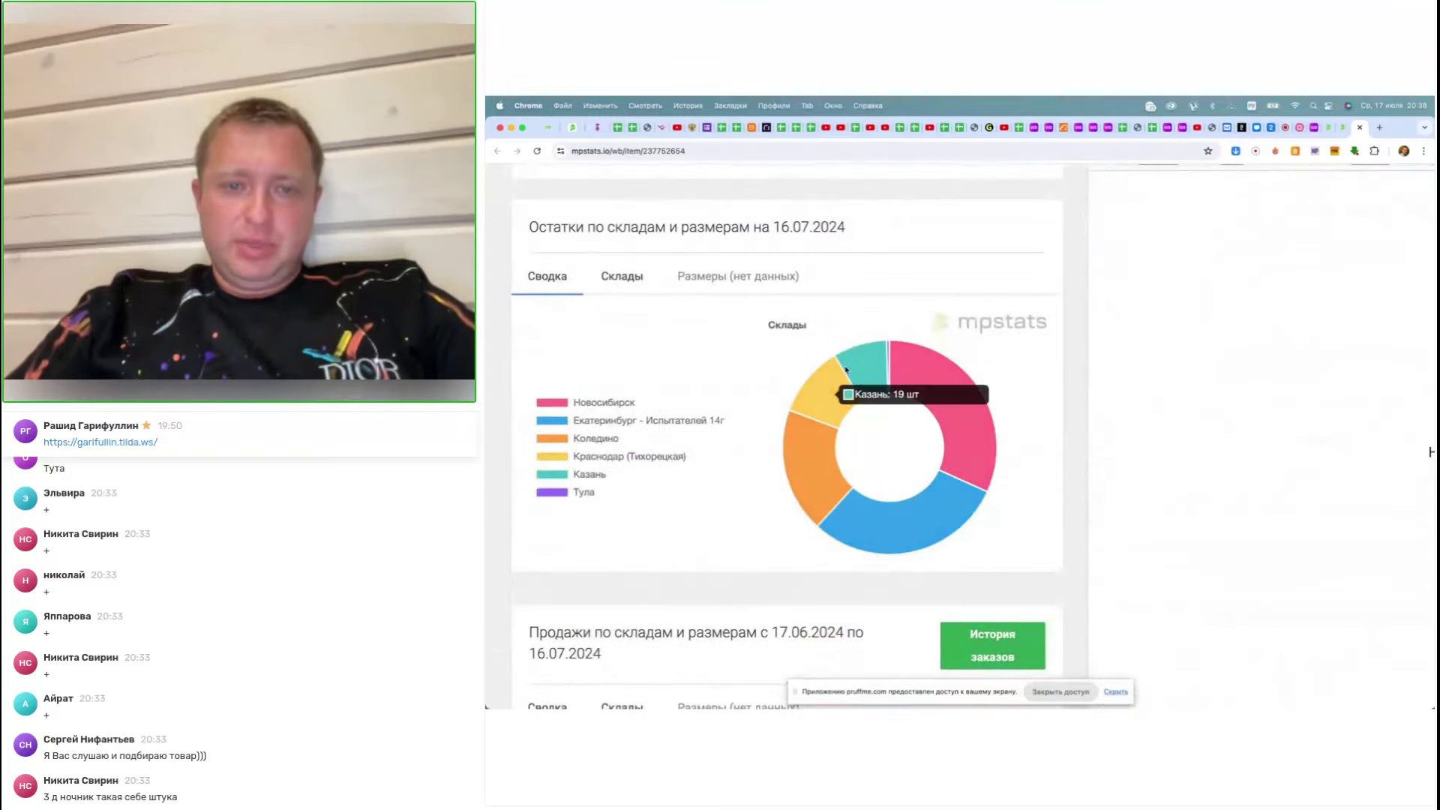
# Review the product's 30-day chart, comparing sales and stock with price and keyword visibility
pyautogui.scroll(10, 1086, 493)
pyautogui.scroll(-5, 1086, 493)
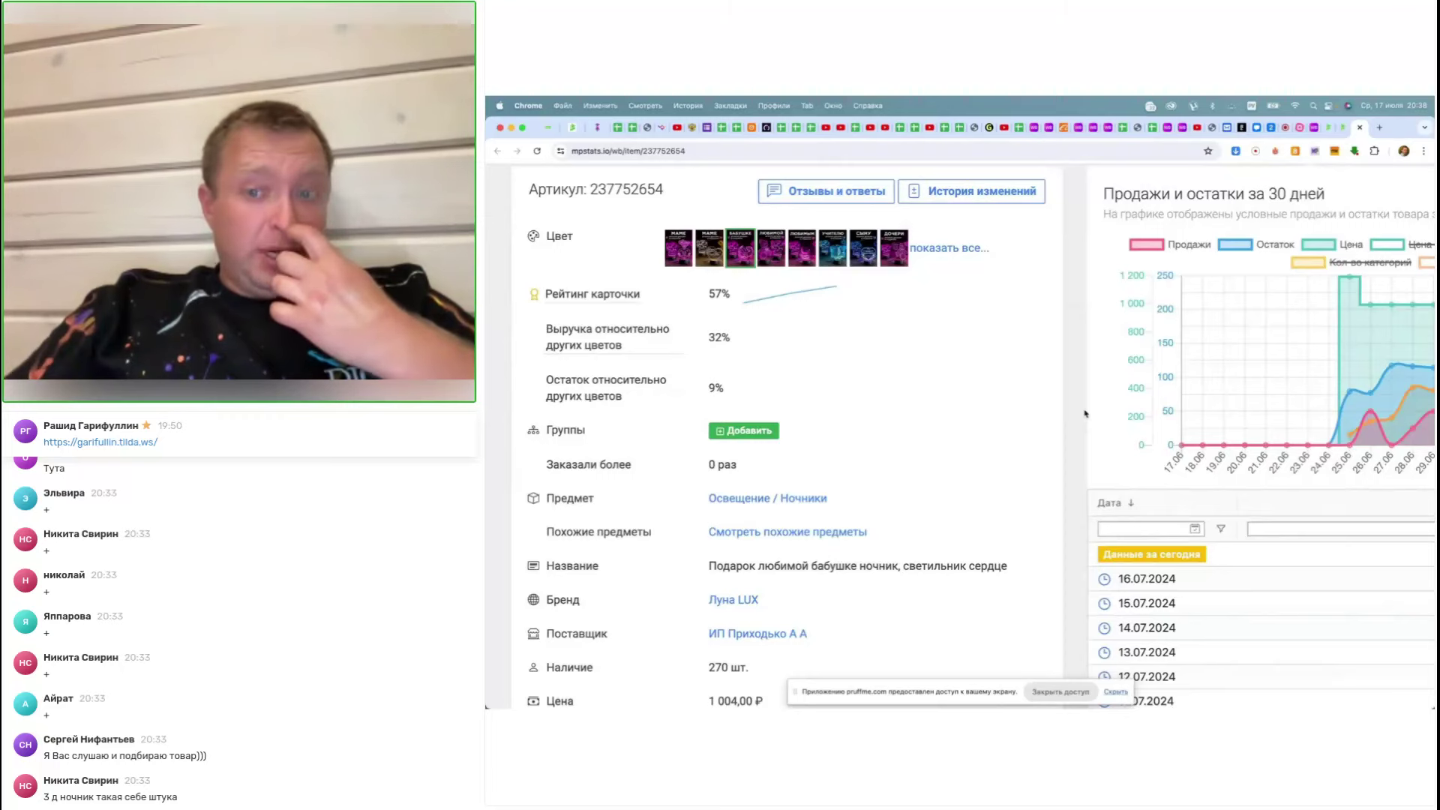
pyautogui.hscroll(6, 1084, 413)
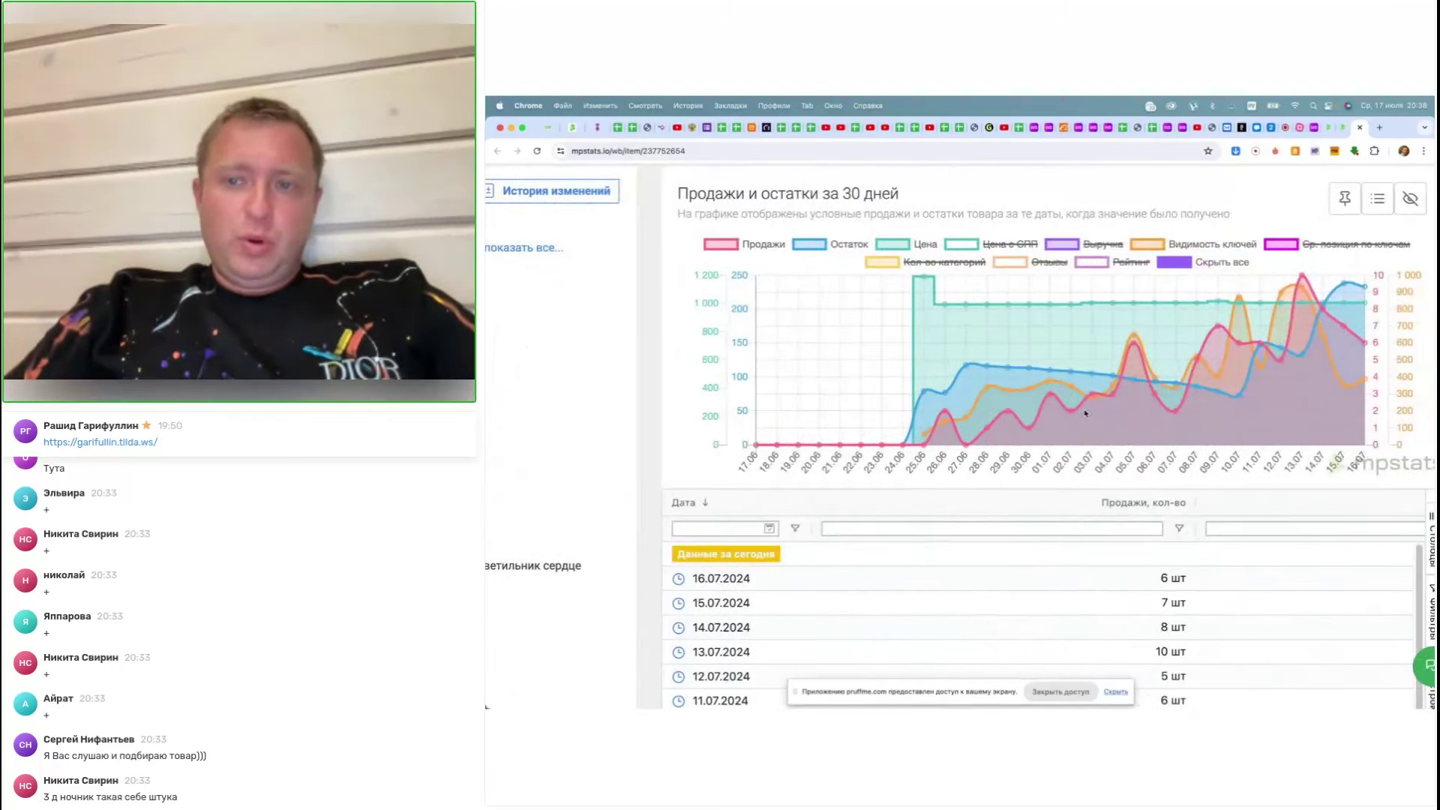
pyautogui.scroll(-2, 1084, 413)
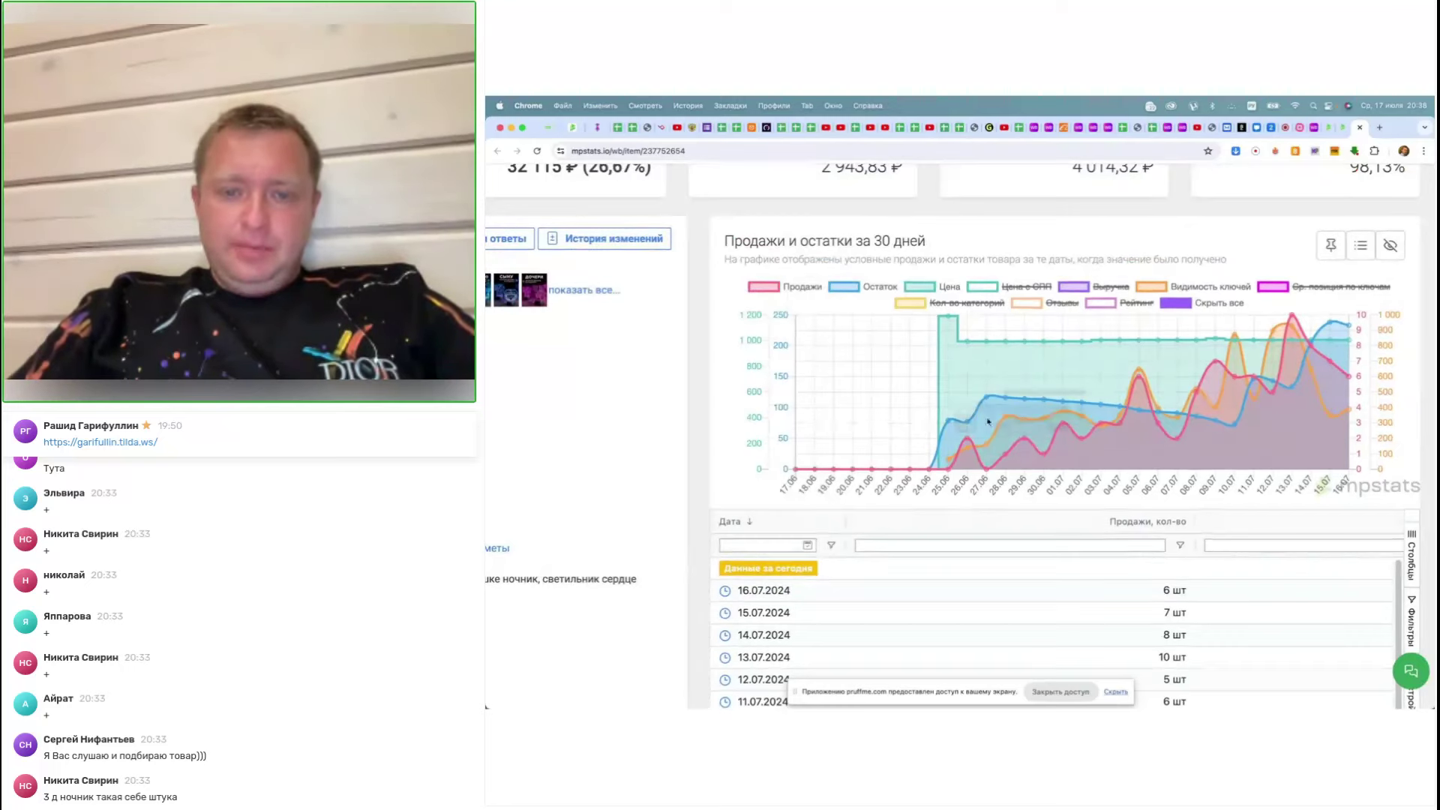
# Examine the product's search queries, their frequencies and daily ad positions in the Запросы и позиции по ним table
pyautogui.scroll(-10, 972, 453)
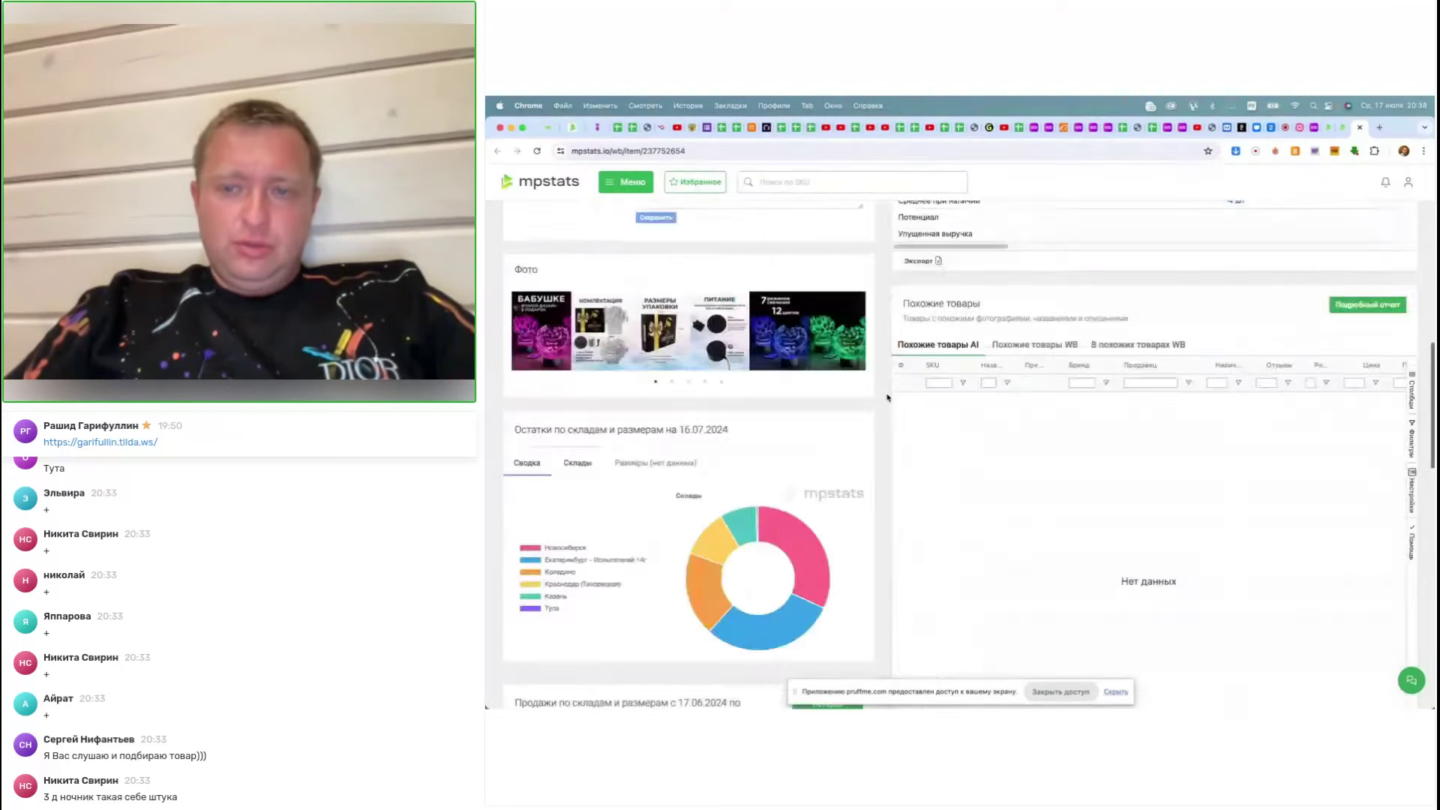
pyautogui.scroll(1, 892, 405)
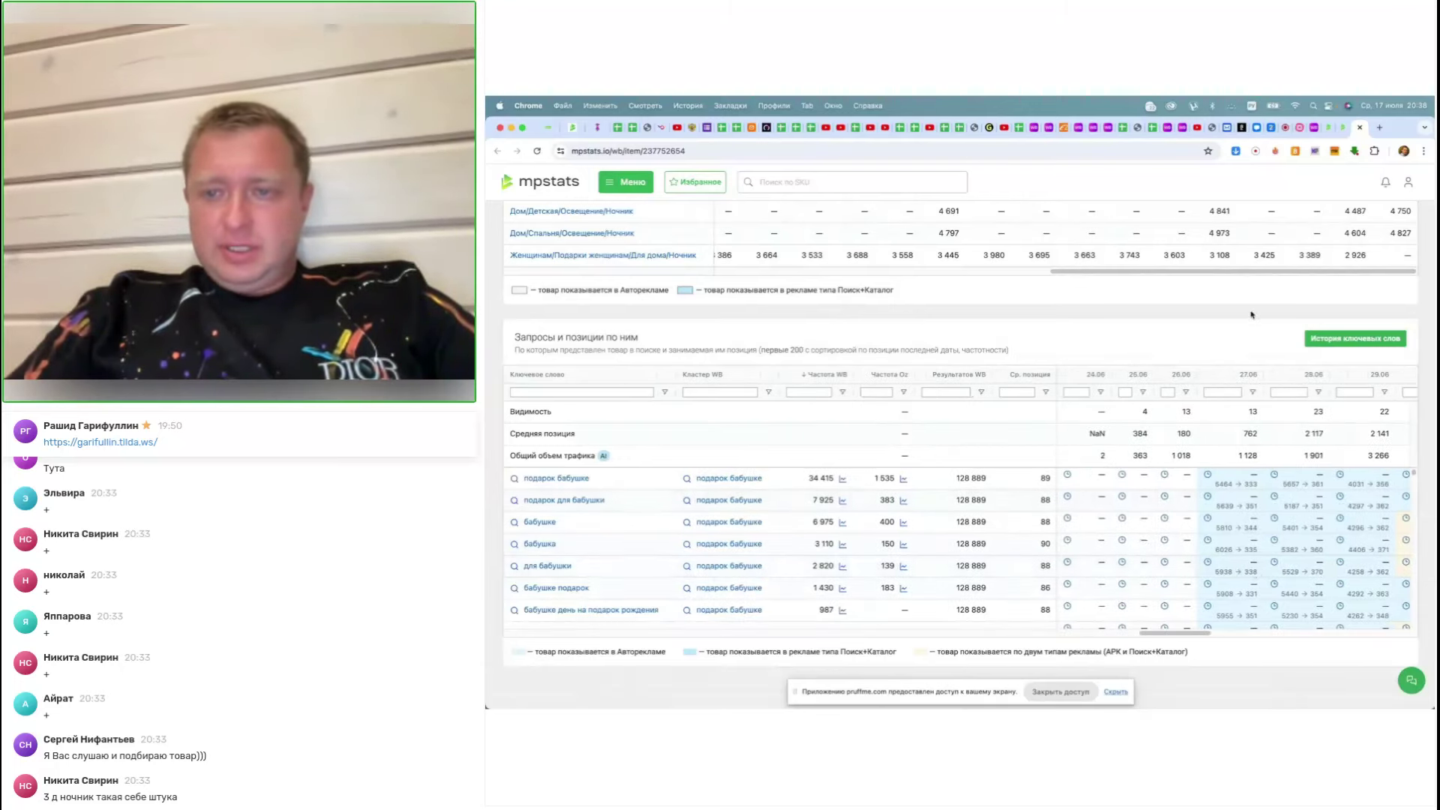
pyautogui.scroll(10, 1246, 316)
pyautogui.scroll(10, 1246, 316)
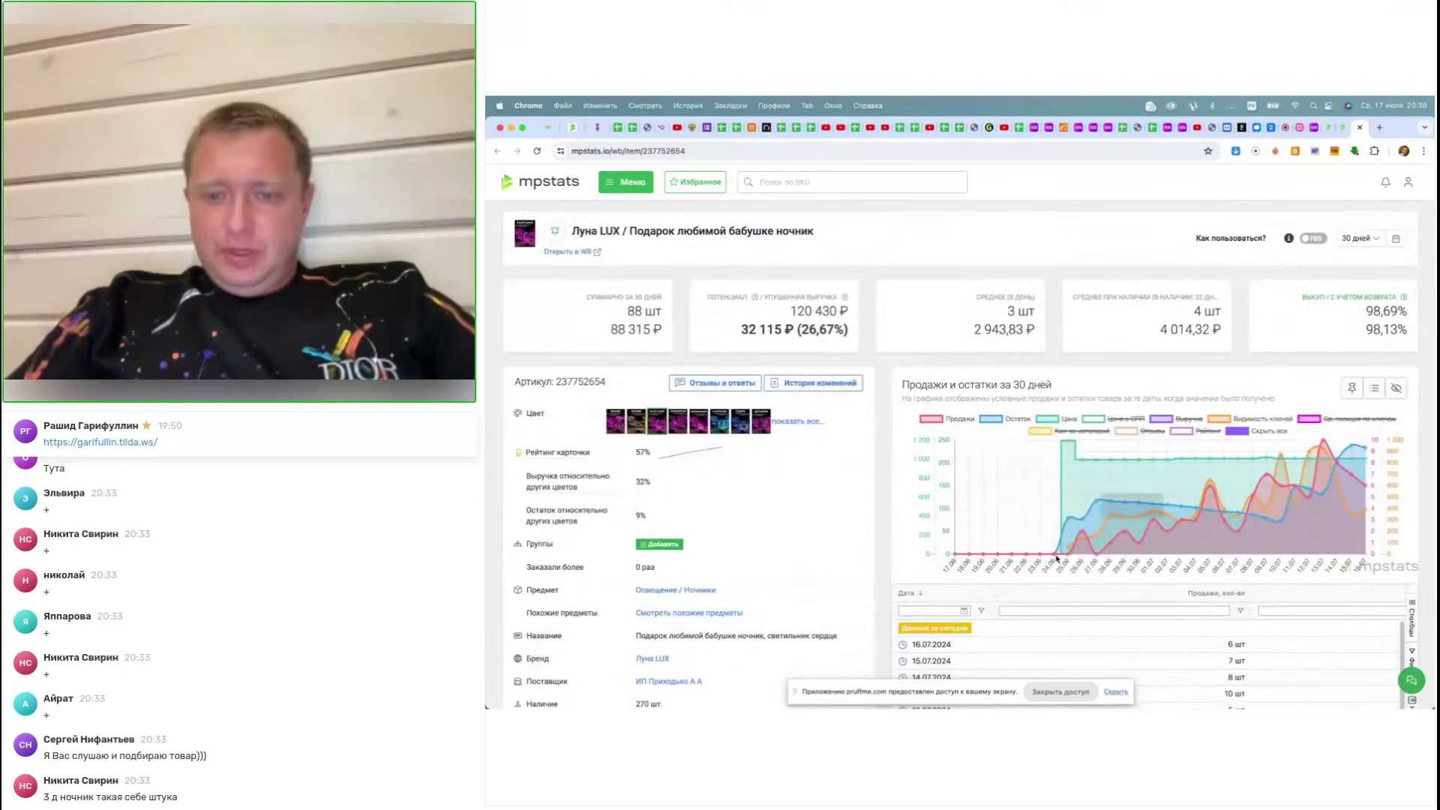
pyautogui.scroll(-10, 891, 398)
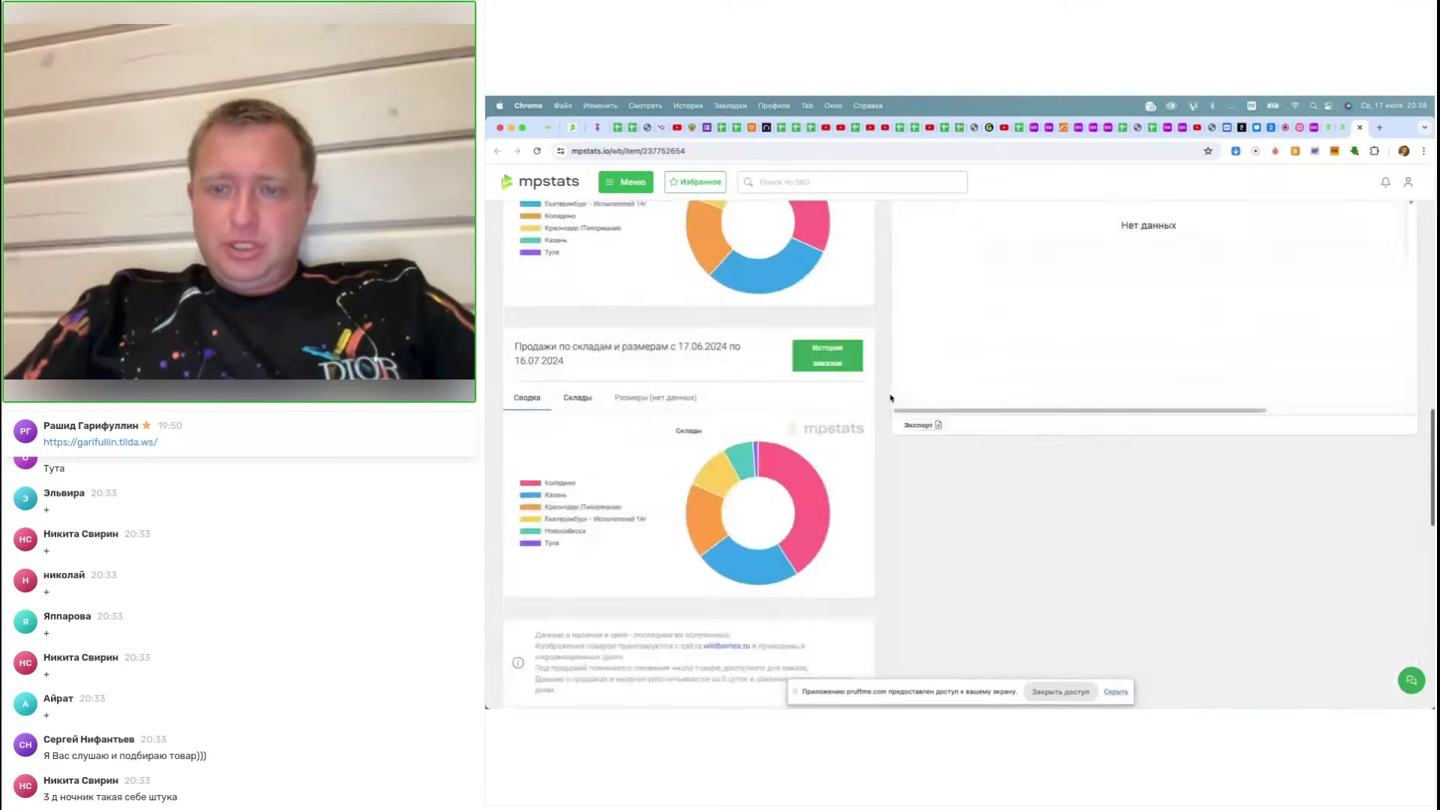
pyautogui.scroll(-10, 1108, 283)
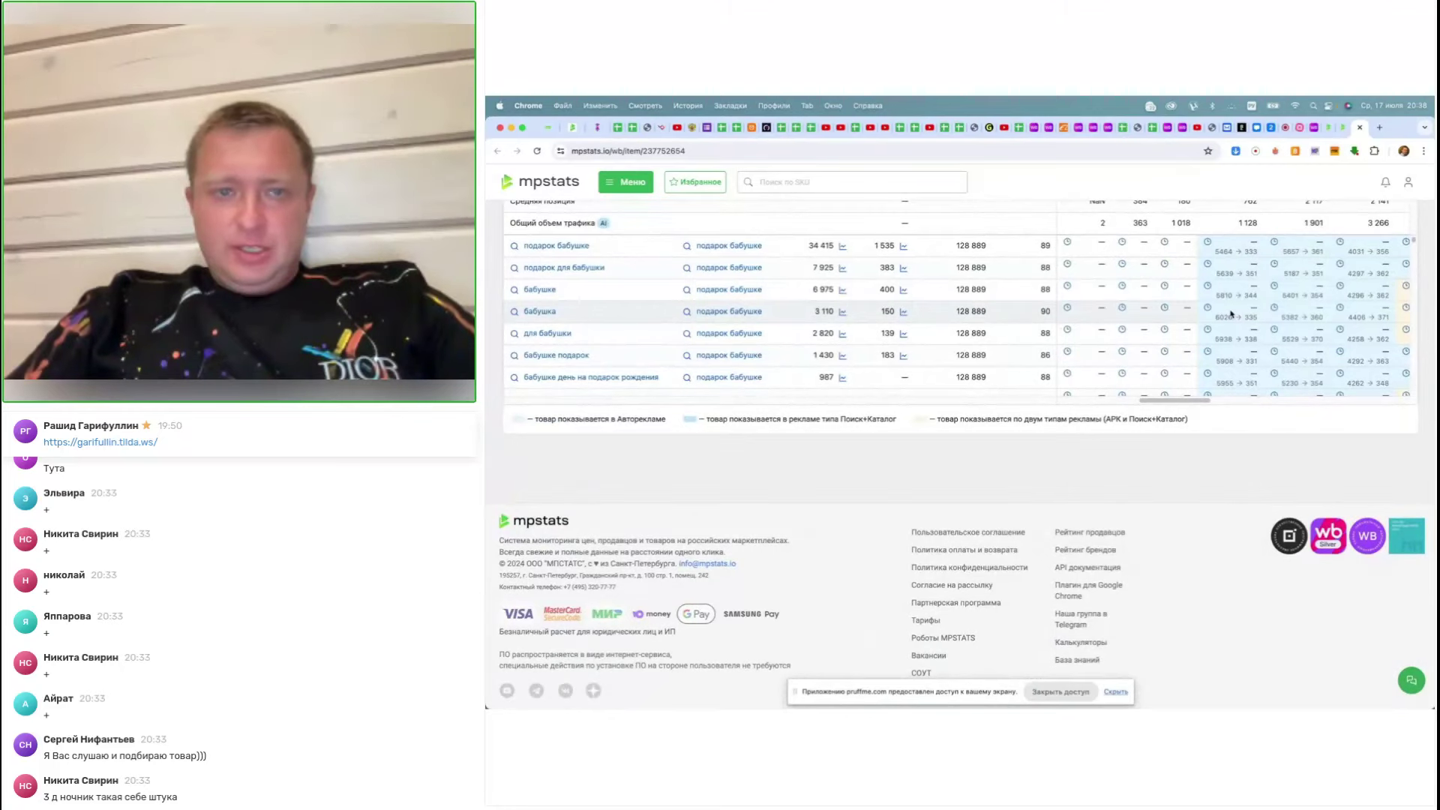
pyautogui.scroll(-2, 1231, 314)
pyautogui.scroll(-10, 1231, 314)
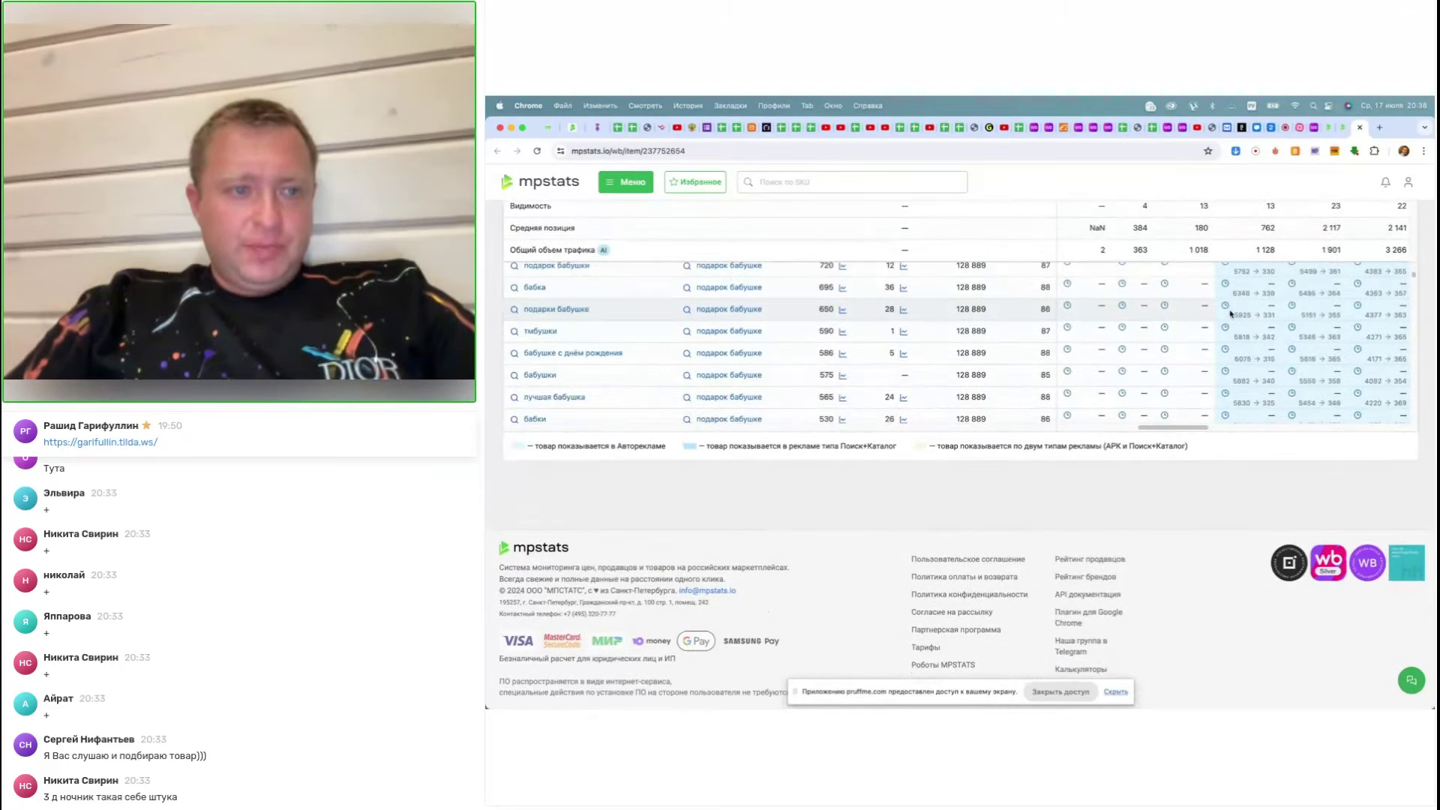
pyautogui.scroll(-5, 1231, 315)
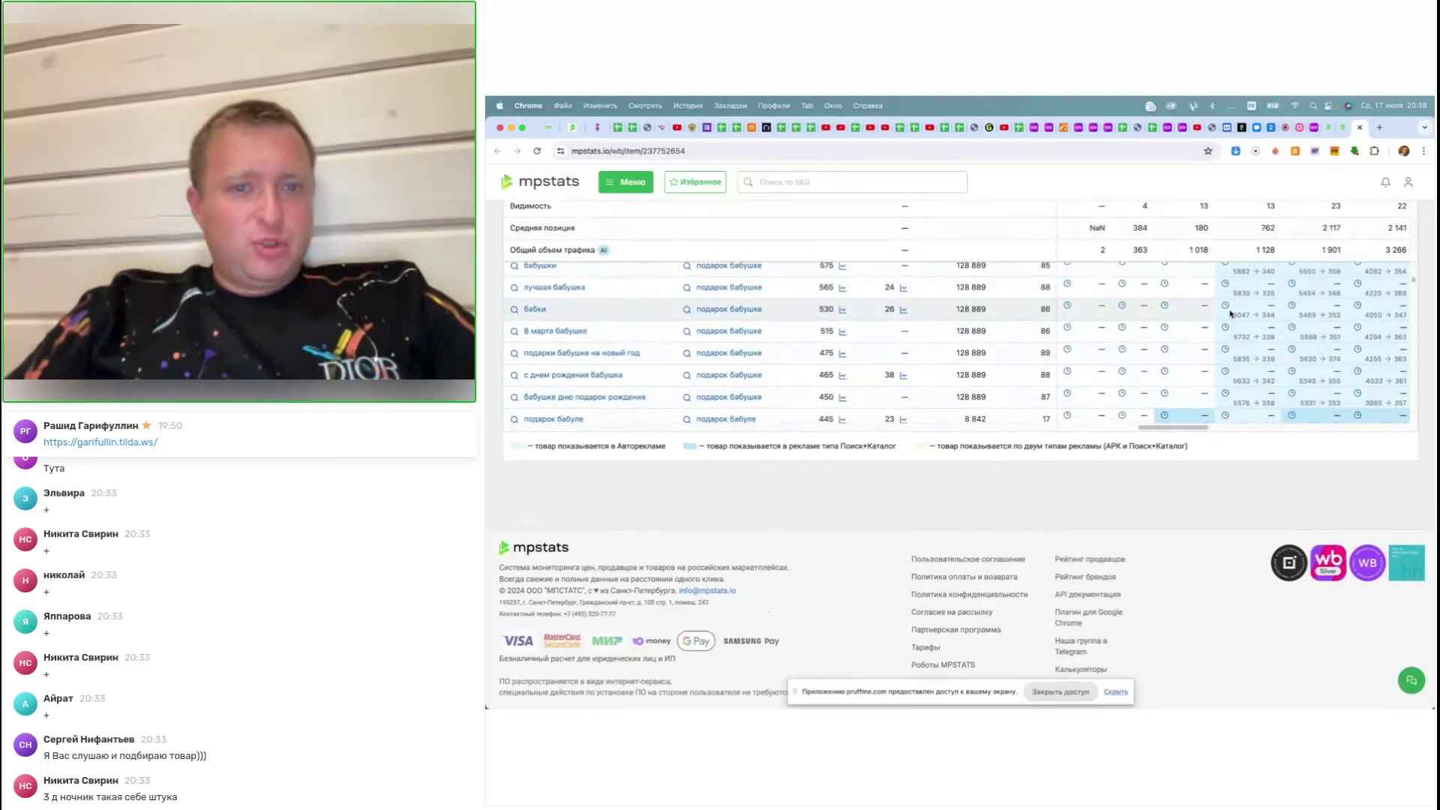
# Look through the remaining search queries down to «ночник с надписью» in the Запросы и позиции по ним table
pyautogui.scroll(20, 1230, 314)
pyautogui.scroll(-10, 1230, 315)
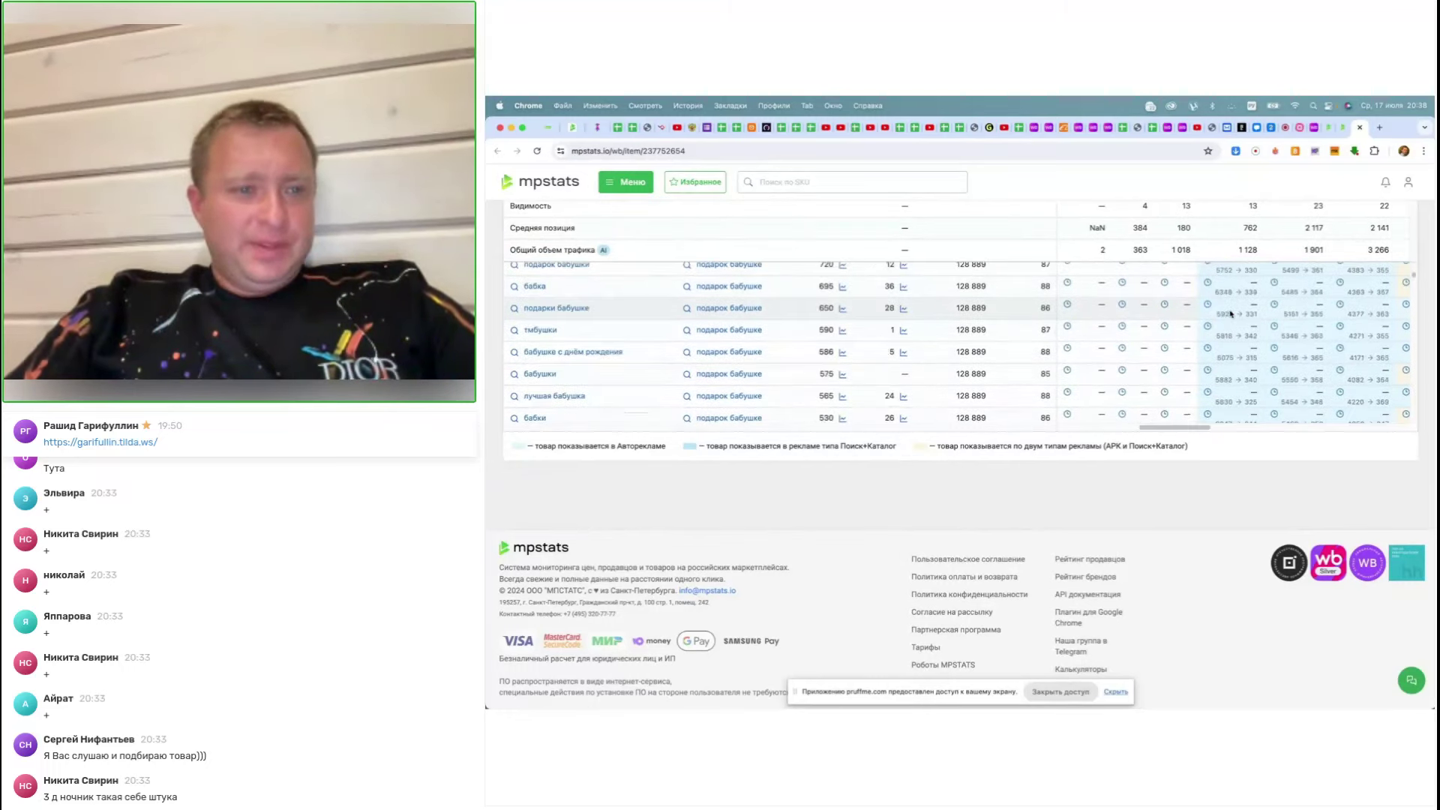
pyautogui.scroll(-3, 1231, 315)
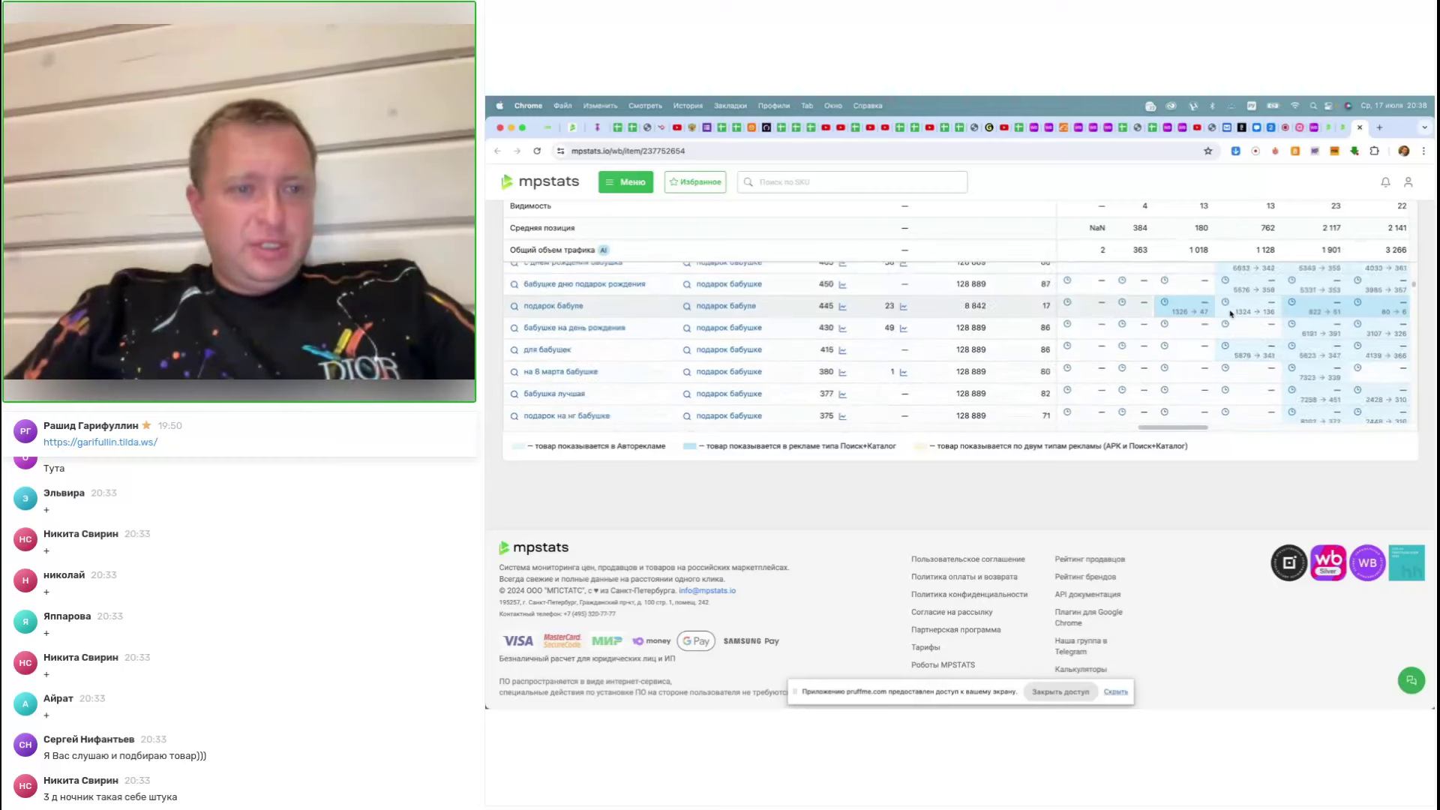
pyautogui.scroll(-1, 1230, 314)
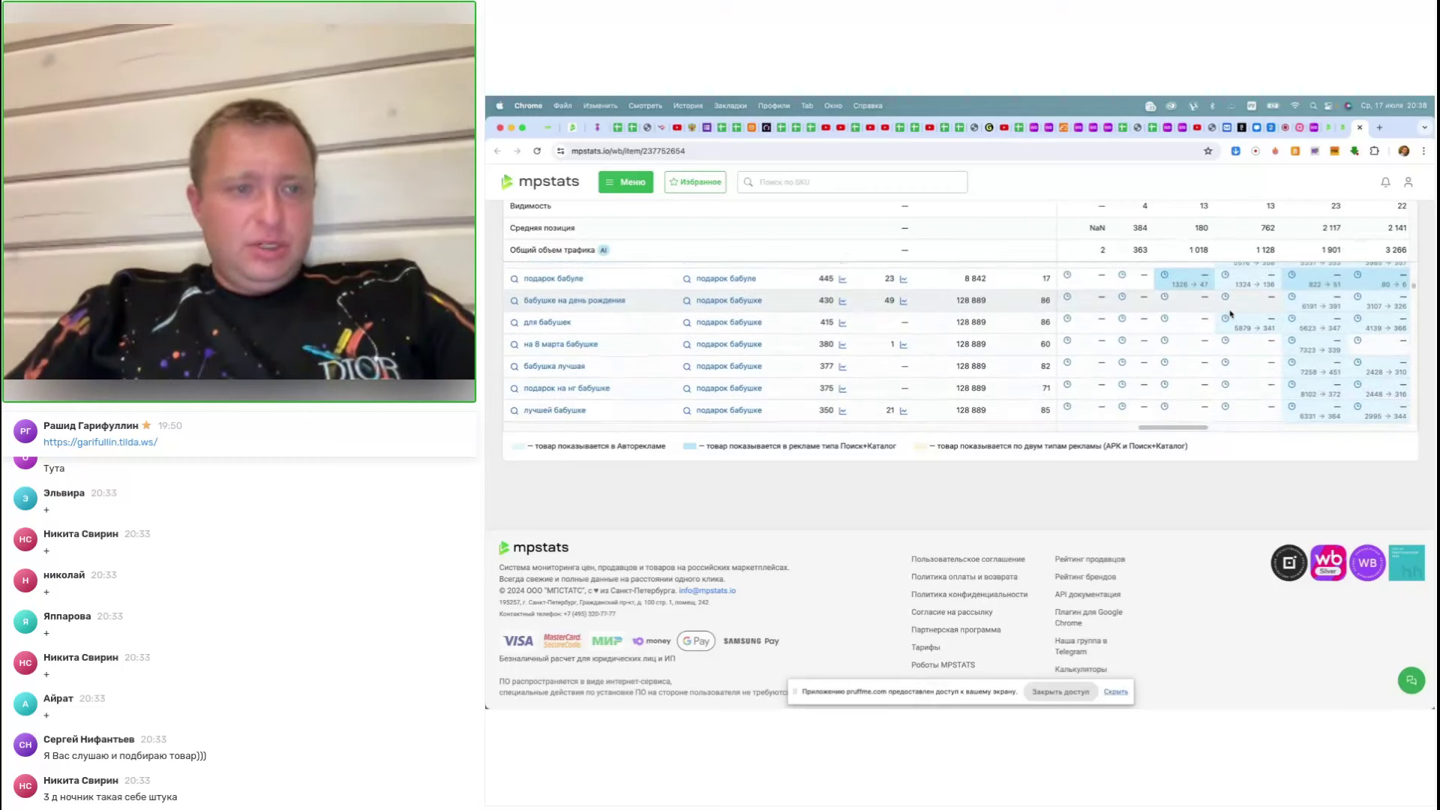
pyautogui.scroll(-5, 1230, 314)
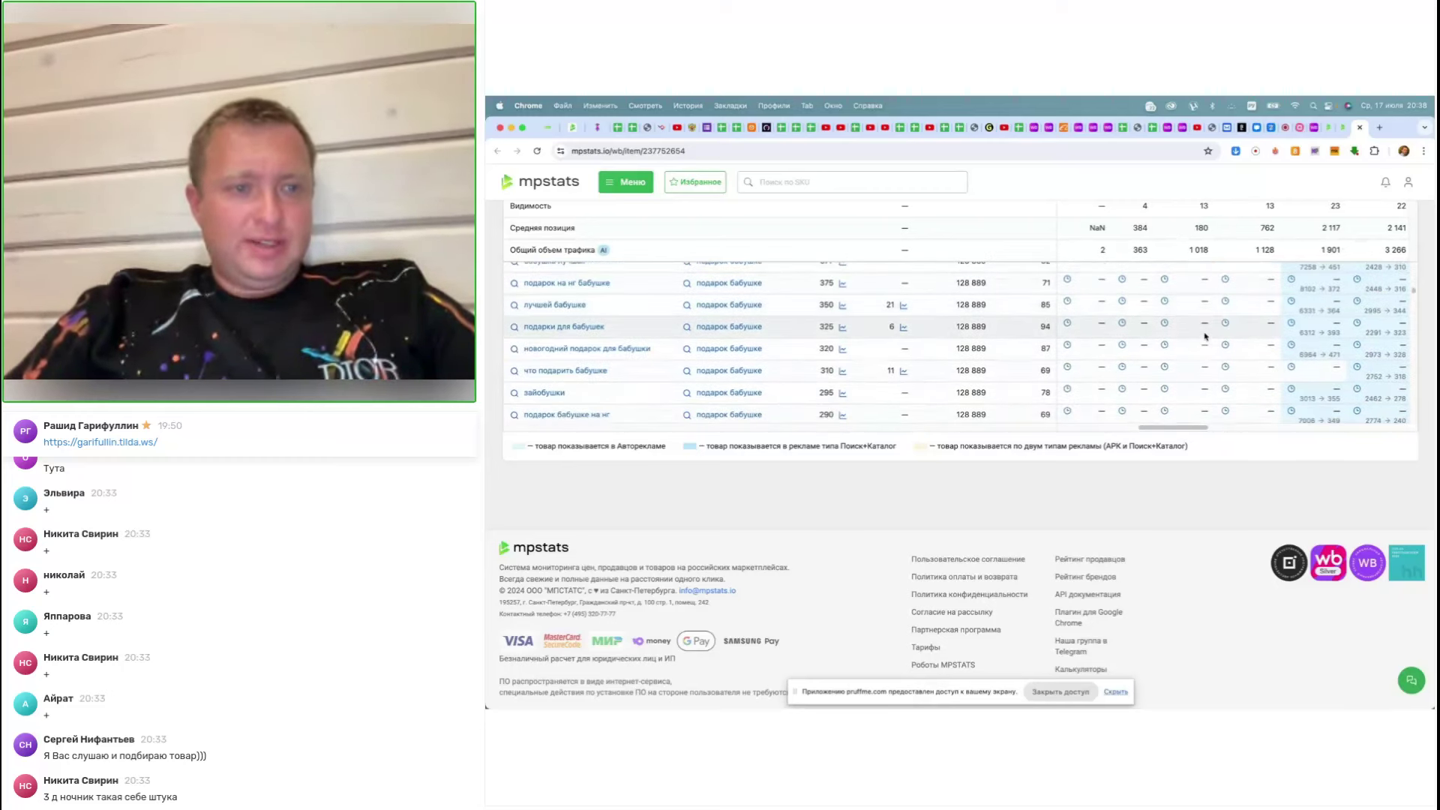
pyautogui.scroll(-4, 1205, 336)
pyautogui.scroll(-6, 1205, 337)
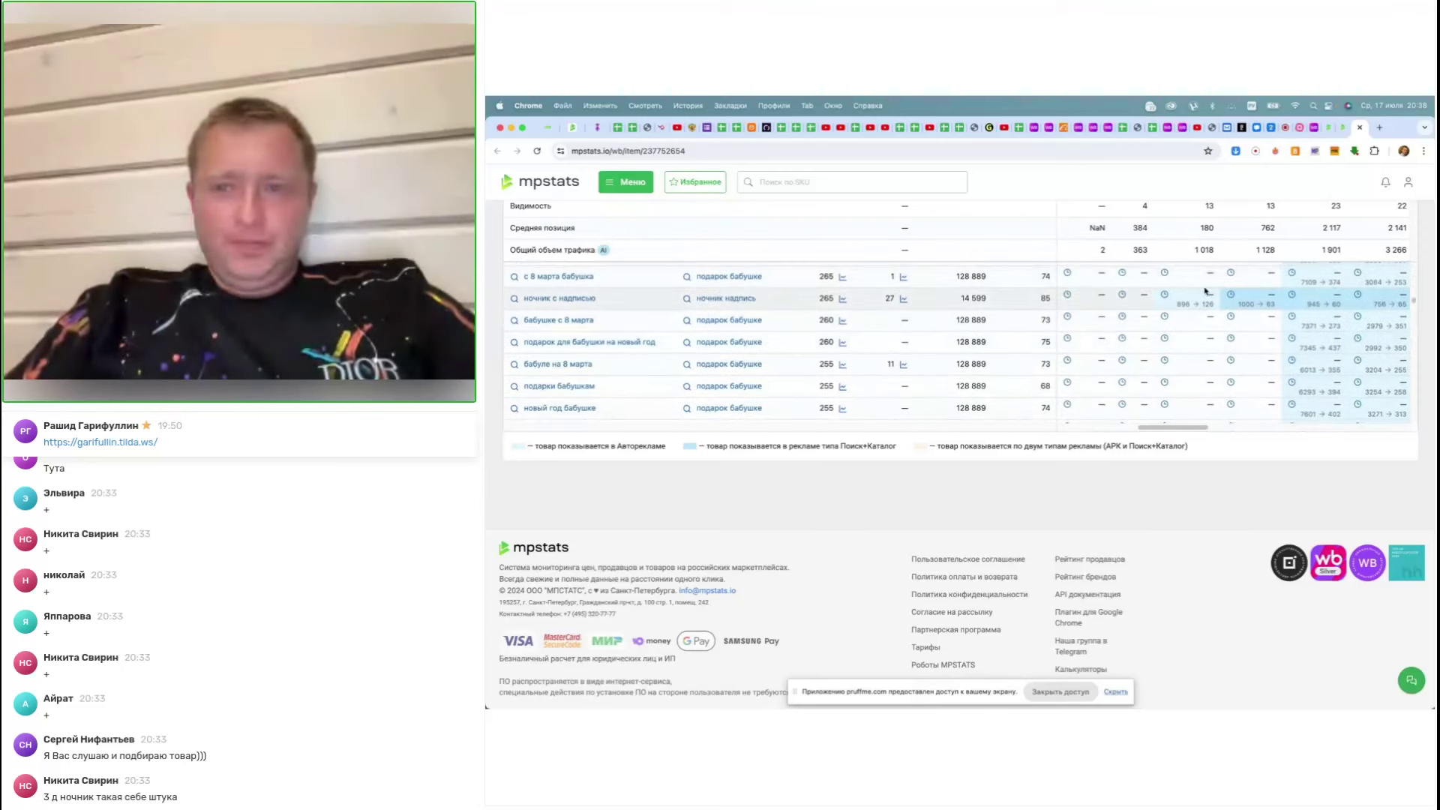
# Examine the ad types, bids and daily position changes for the query «ночник с надписью» through the most recent dates
pyautogui.moveTo(1202, 299)
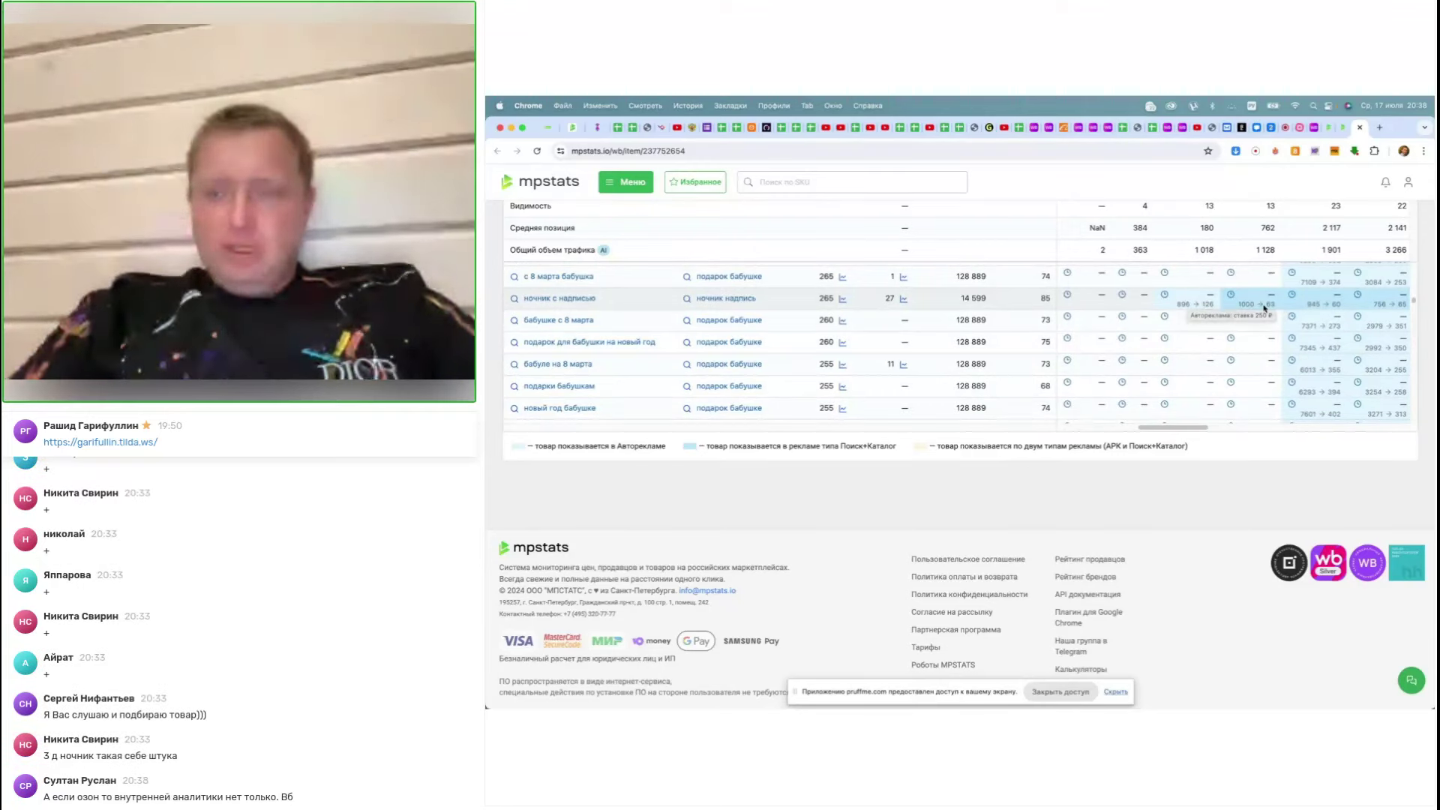
pyautogui.moveTo(1264, 307)
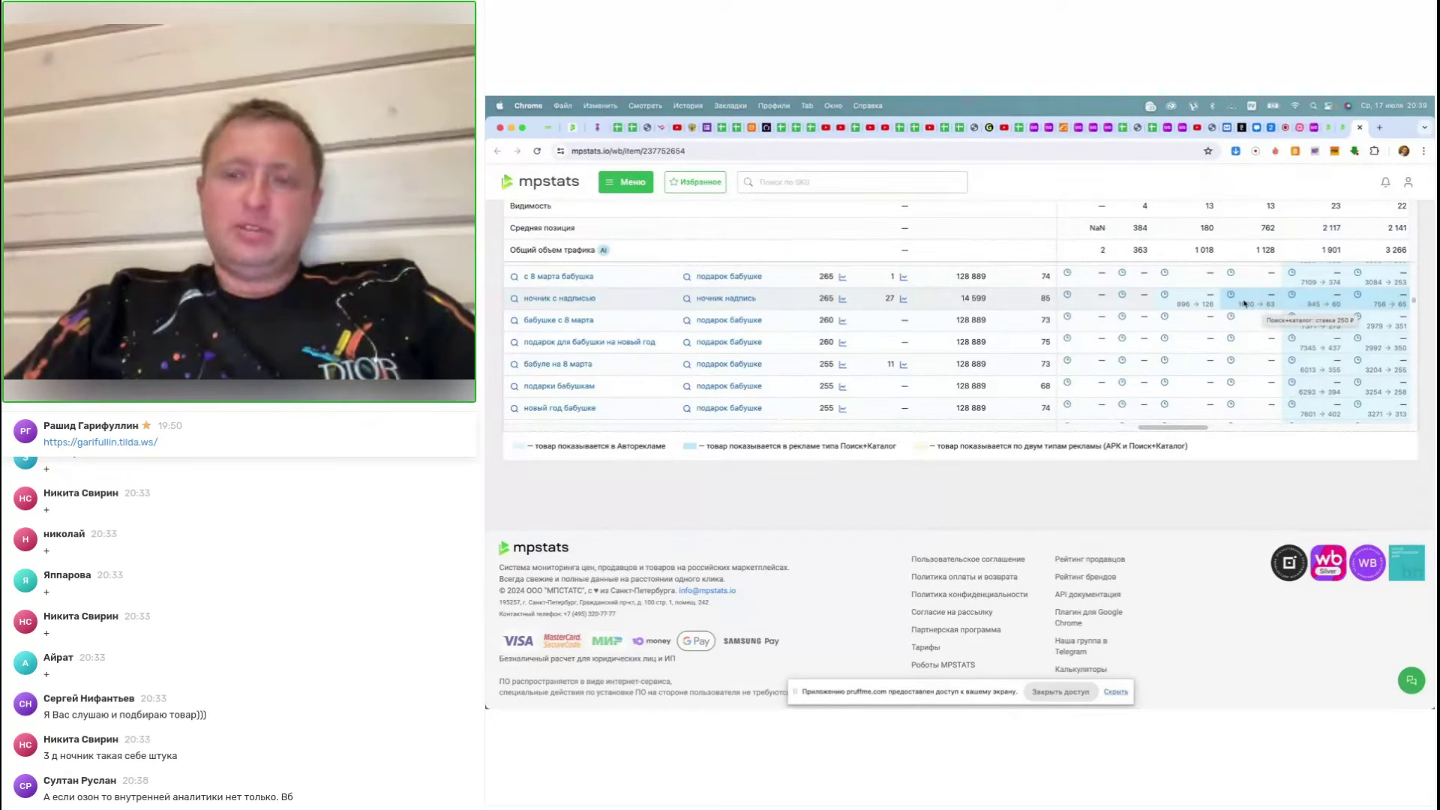
pyautogui.hscroll(4, 1244, 303)
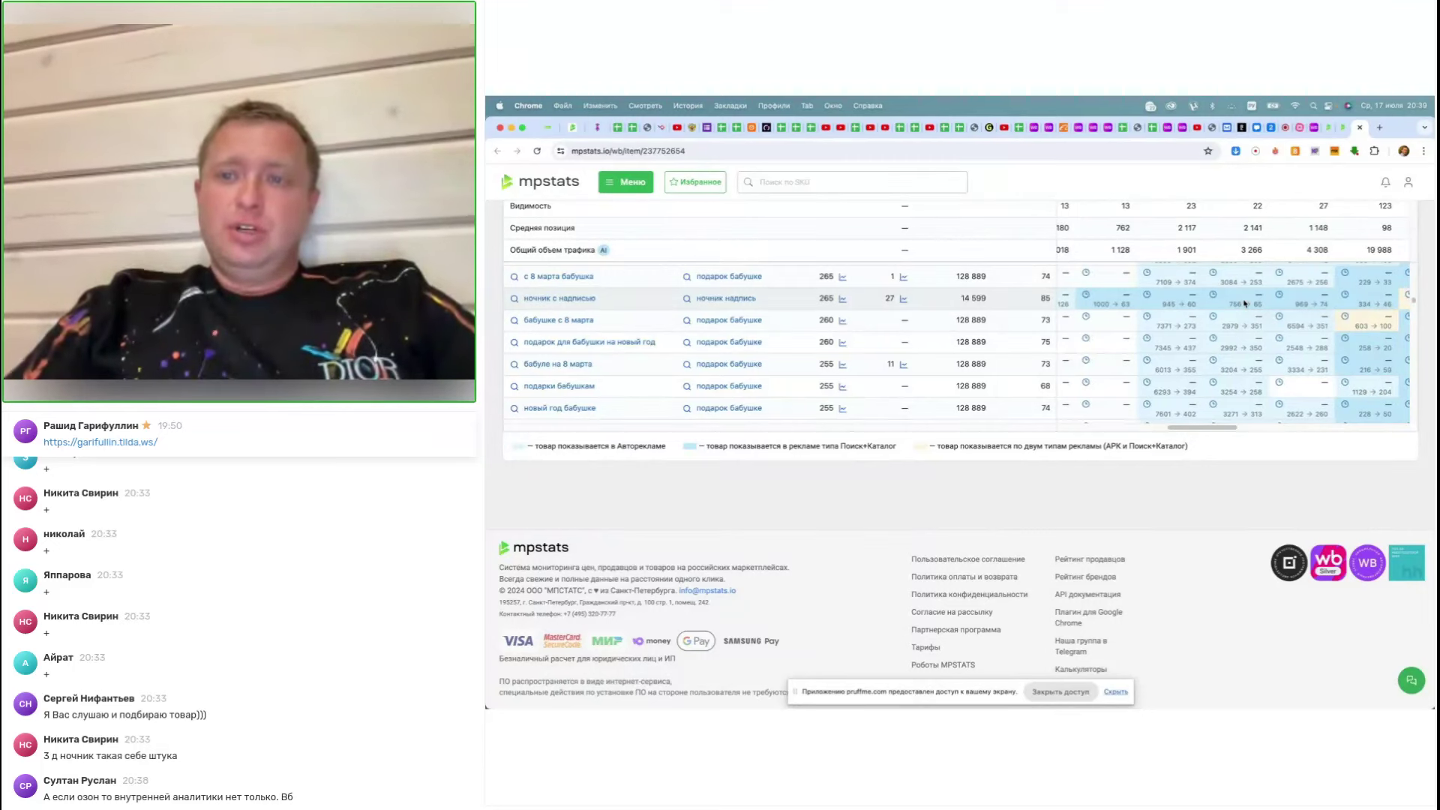
pyautogui.hscroll(3, 1244, 303)
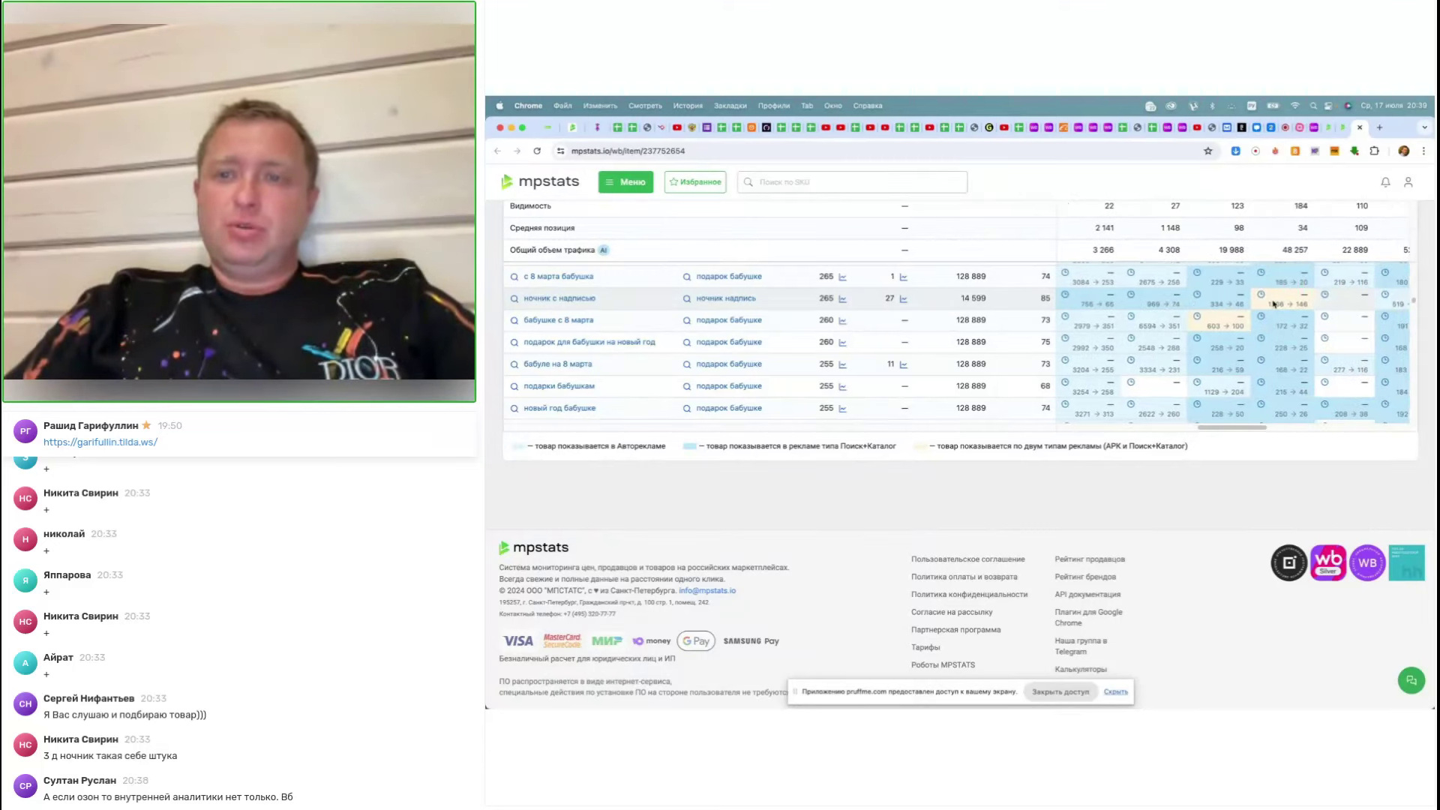
pyautogui.hscroll(1, 1275, 303)
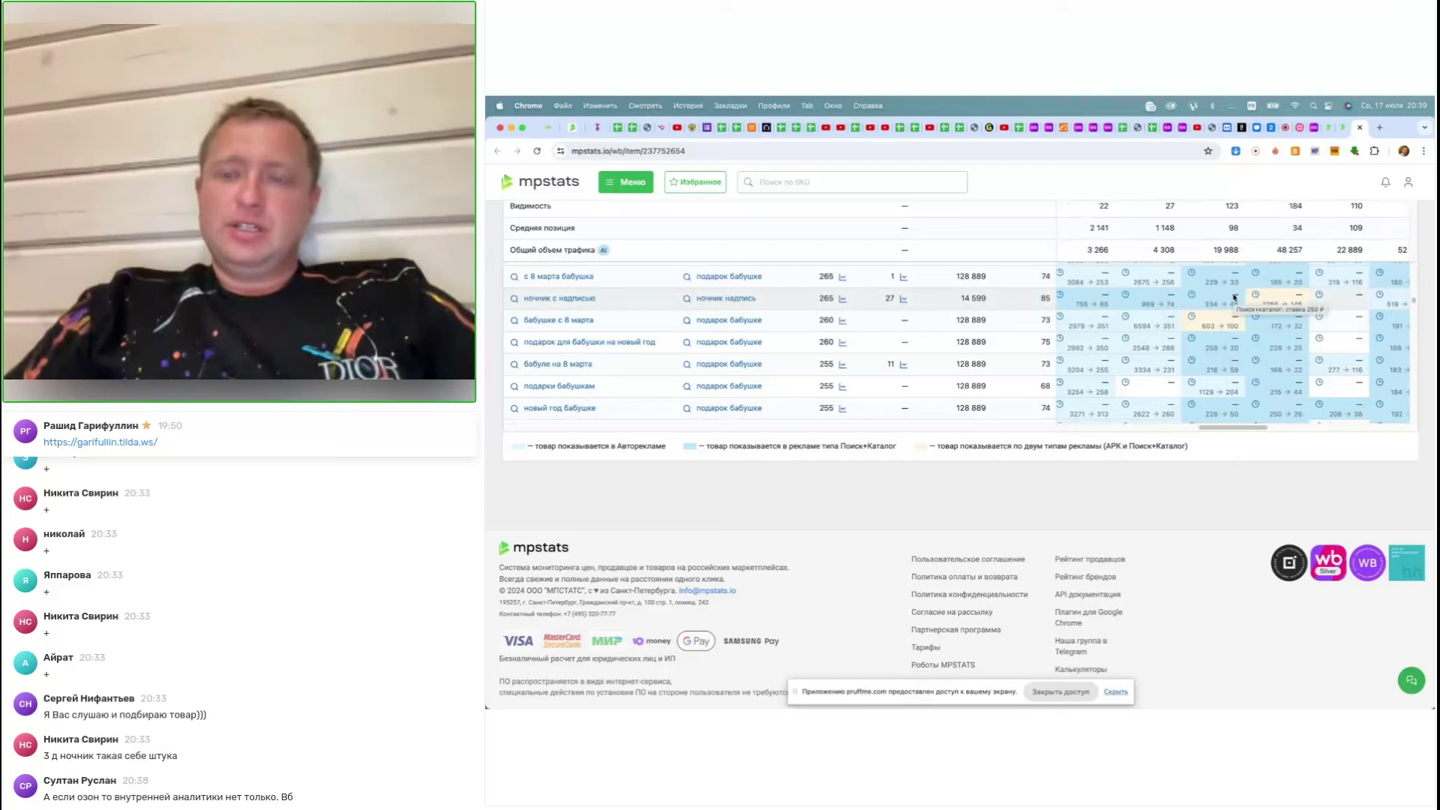
pyautogui.hscroll(5, 1237, 300)
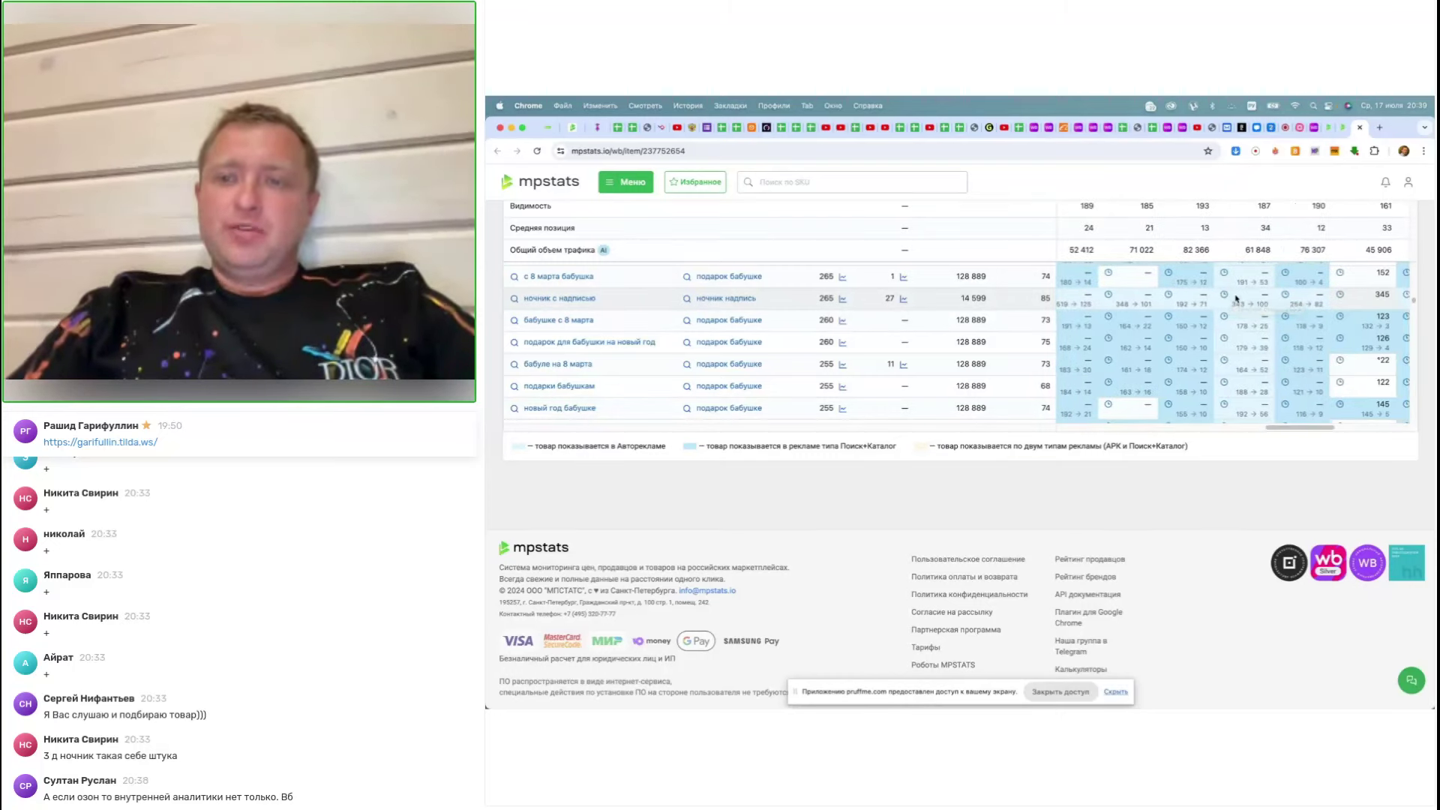
pyautogui.hscroll(3, 1266, 307)
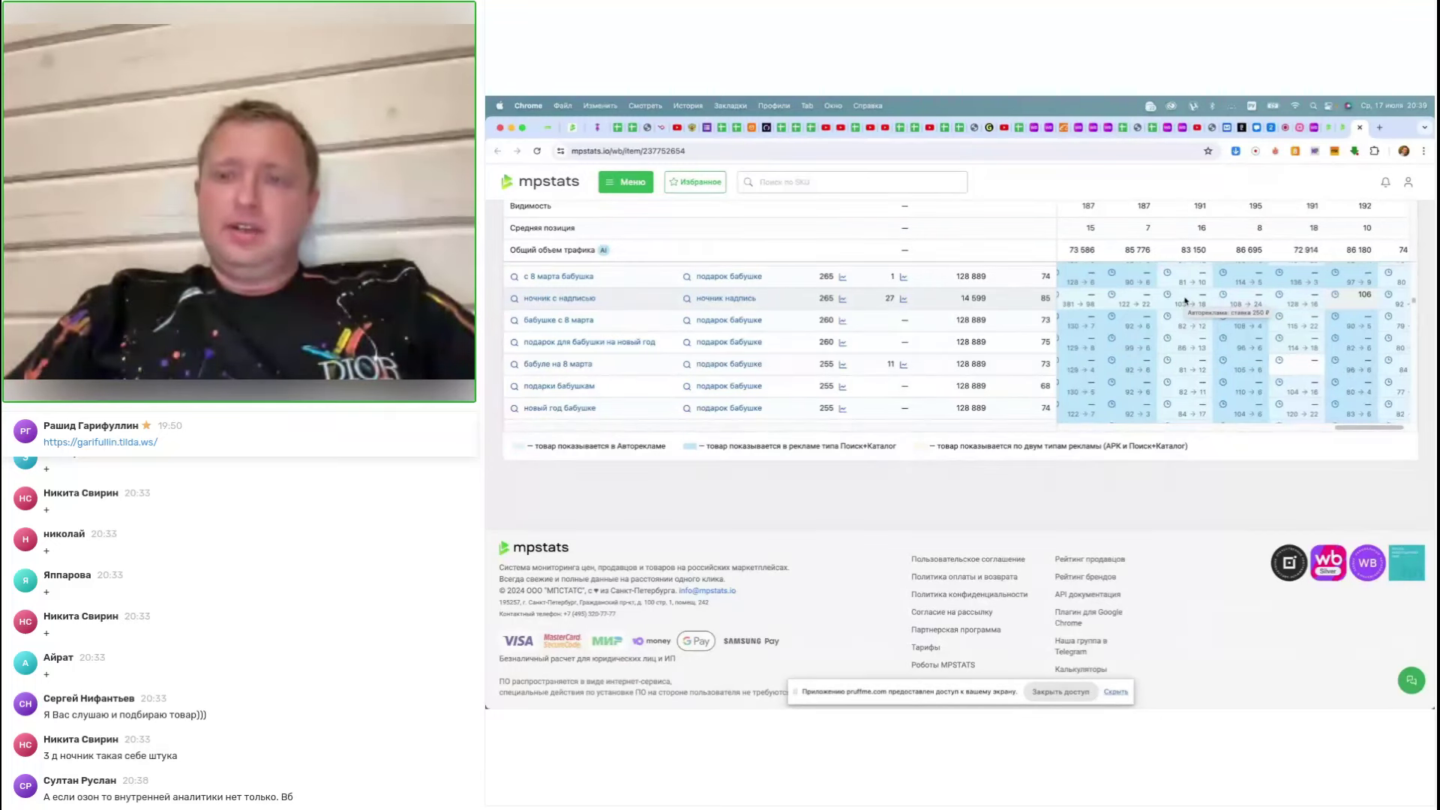
pyautogui.hscroll(1, 1185, 301)
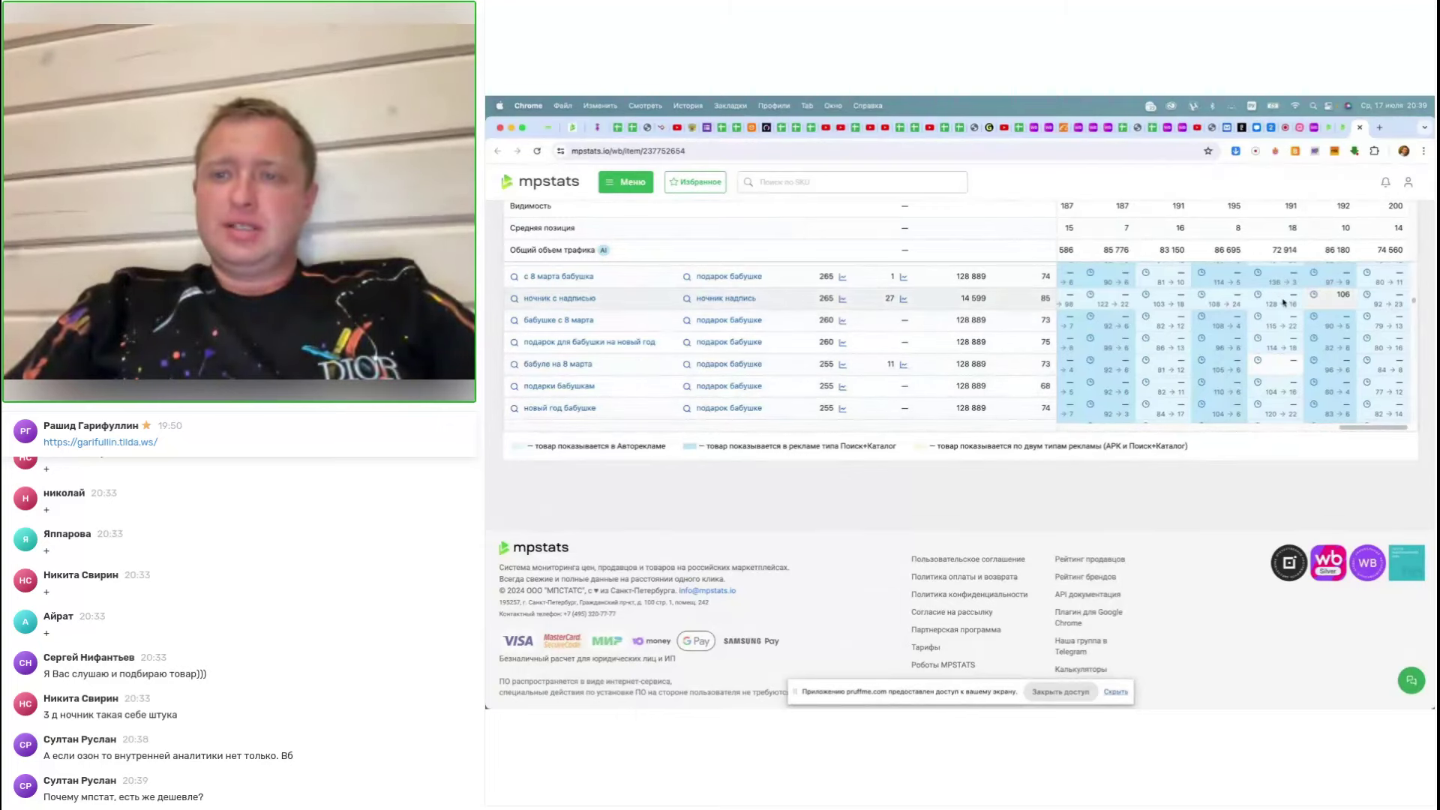
pyautogui.scroll(15, 1183, 466)
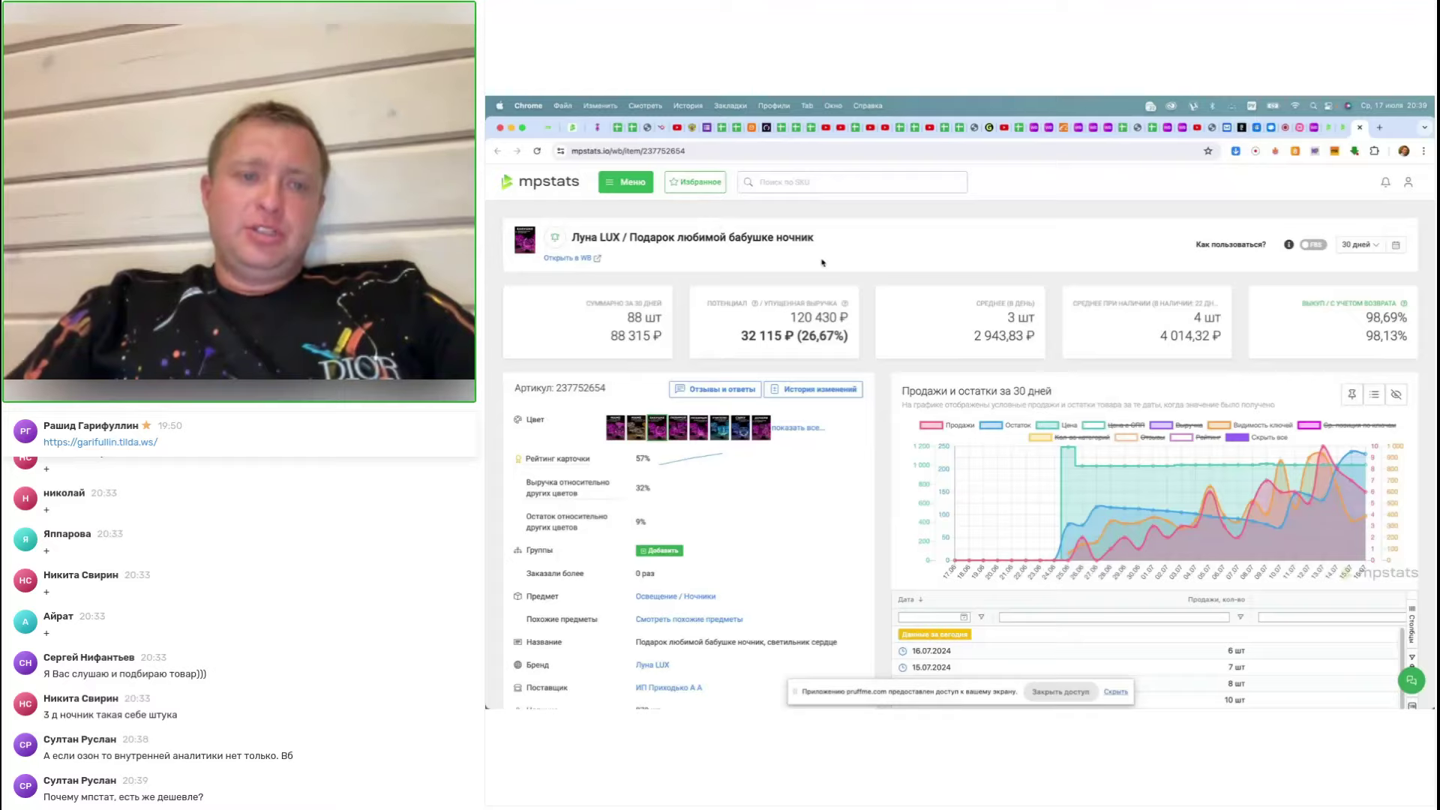
pyautogui.scroll(-15, 822, 262)
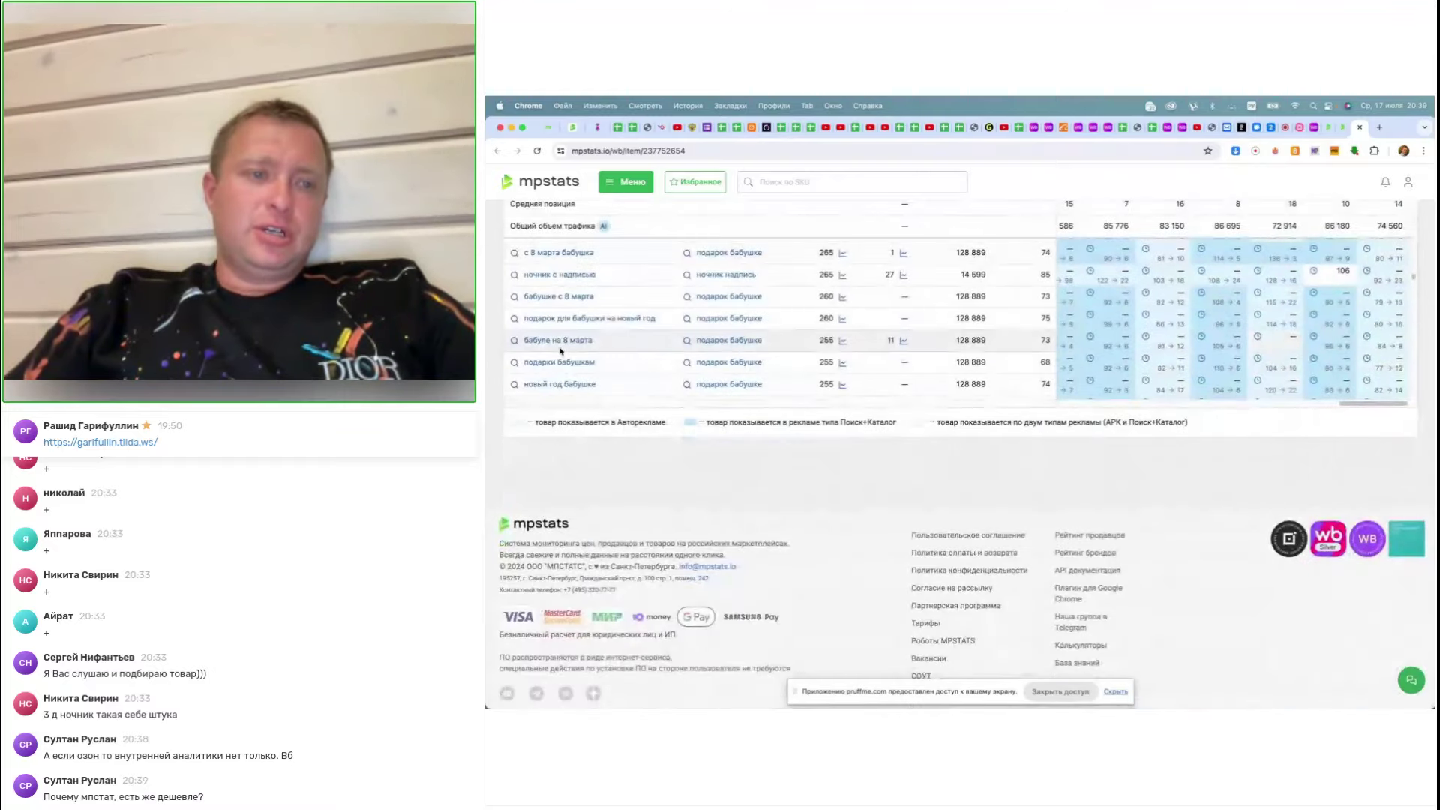
pyautogui.click(588, 274)
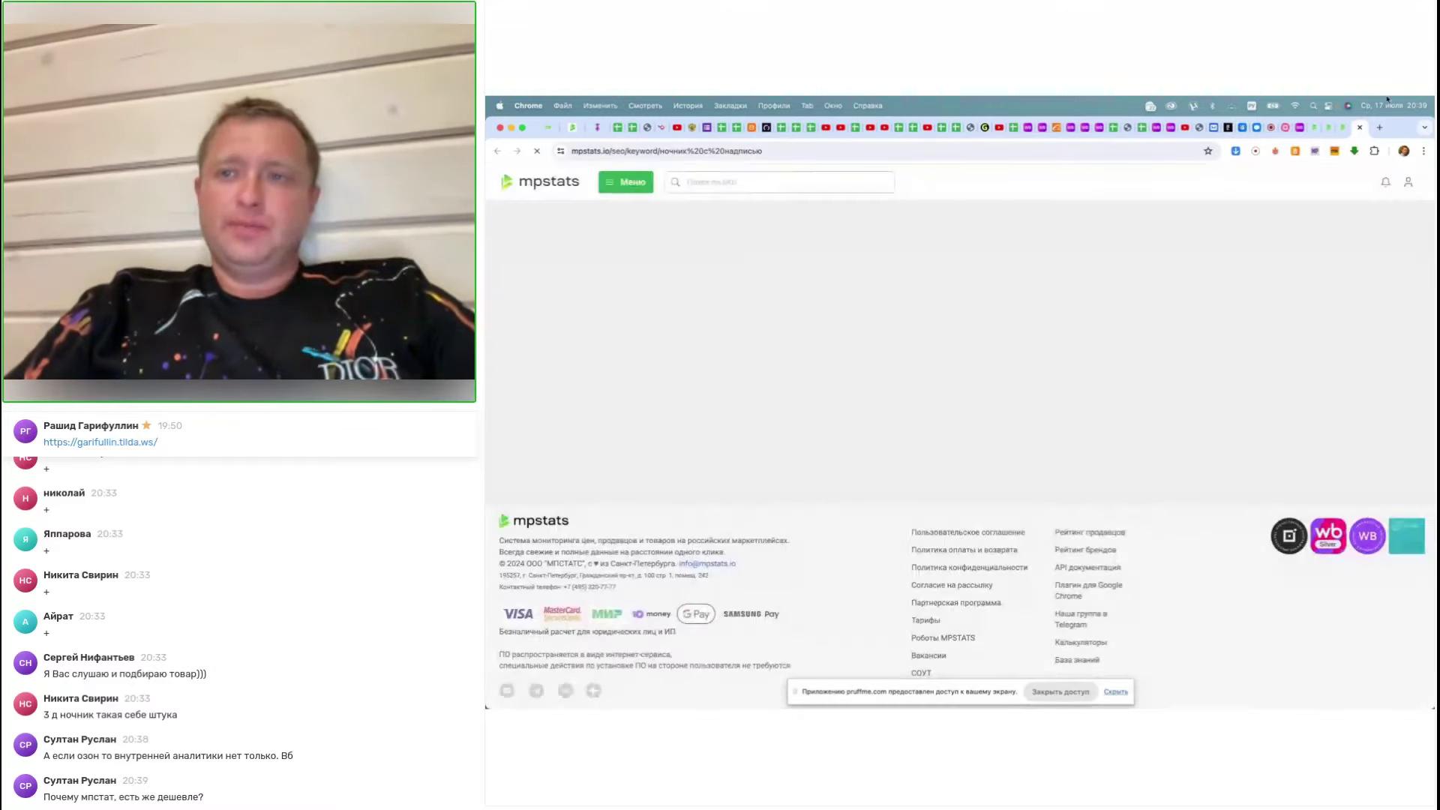
pyautogui.click(1359, 127)
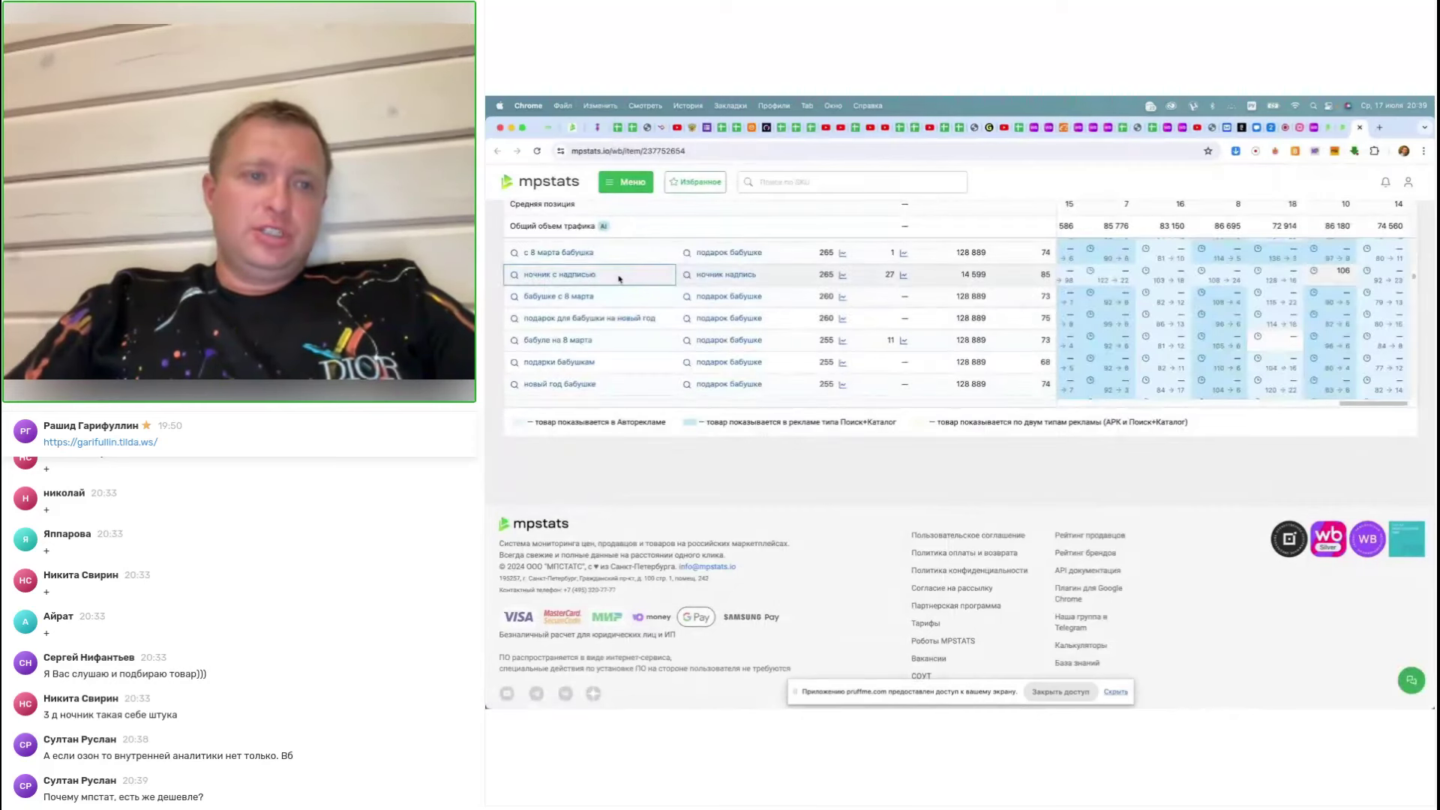
# Open Wildberries in a new browser tab and search for «ночник с надписью»
pyautogui.click(1379, 127)
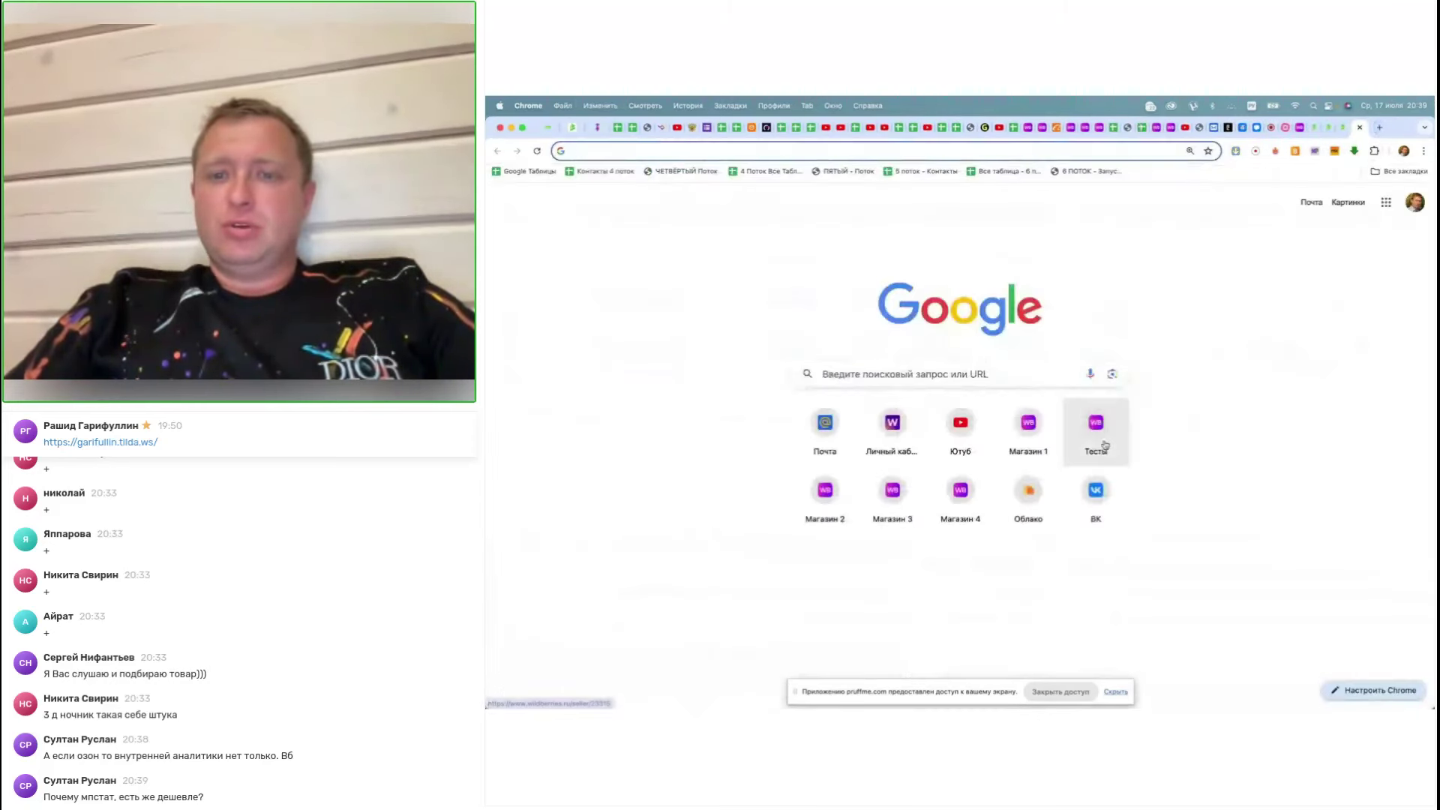
pyautogui.click(1085, 447)
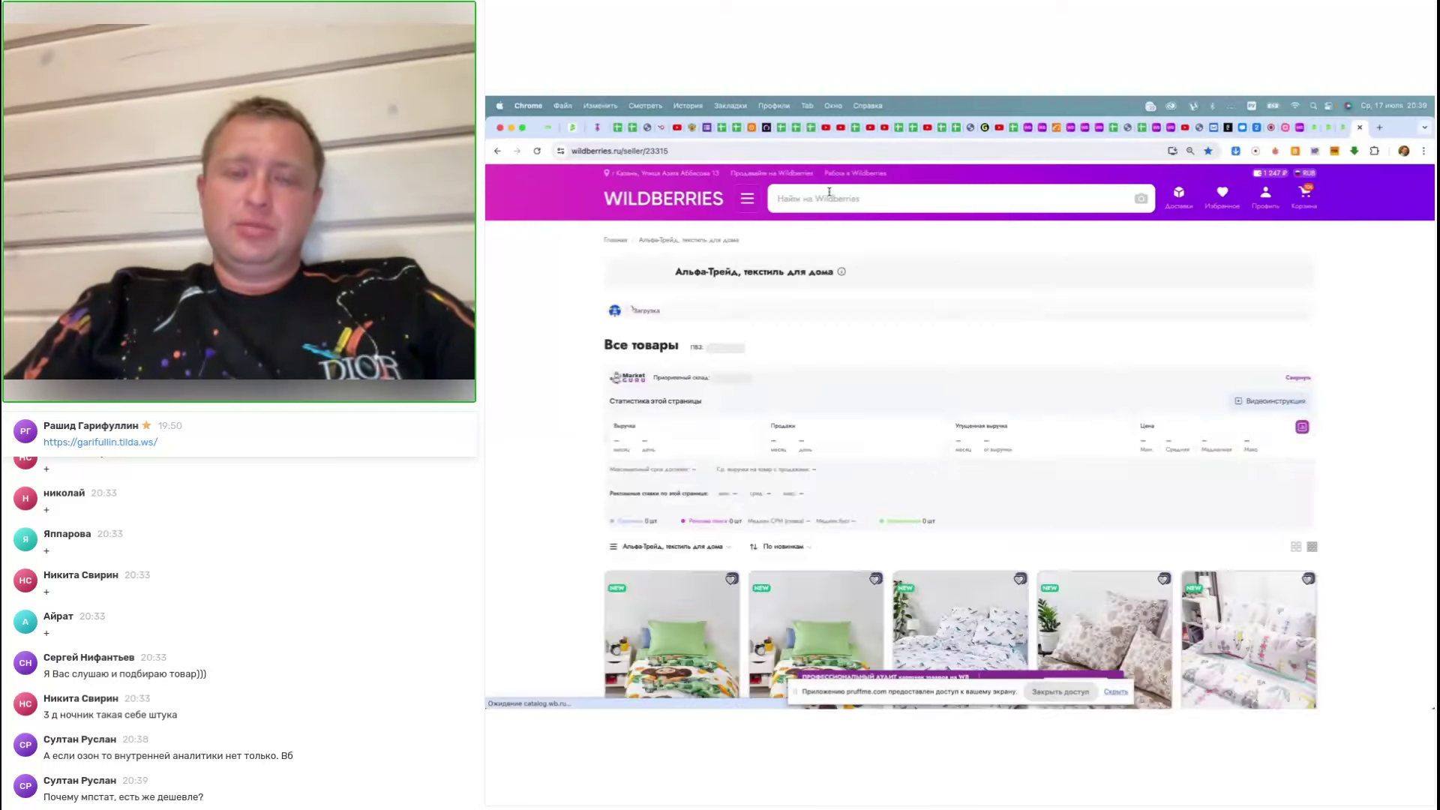
pyautogui.write('ночник с надписью')
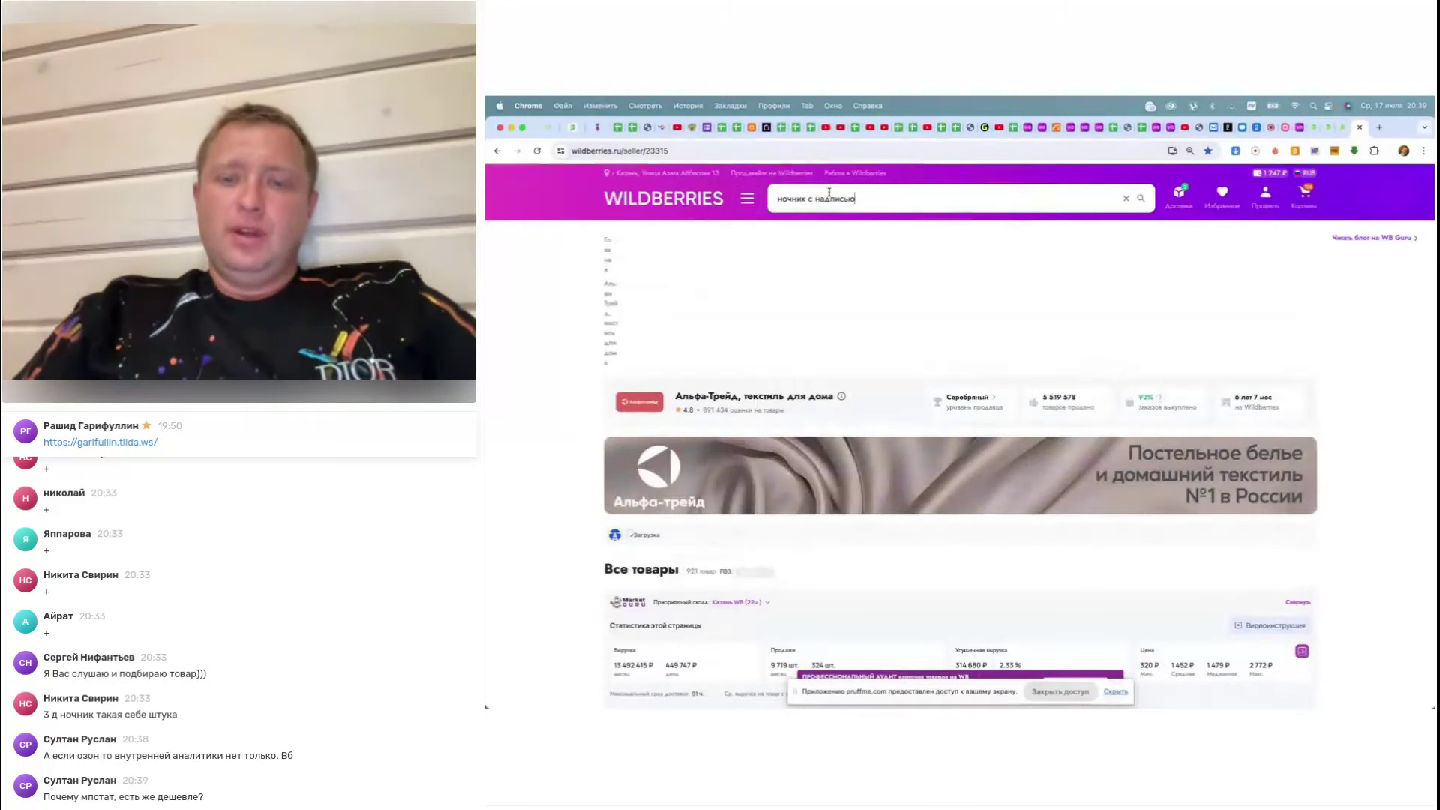
pyautogui.press('Return')
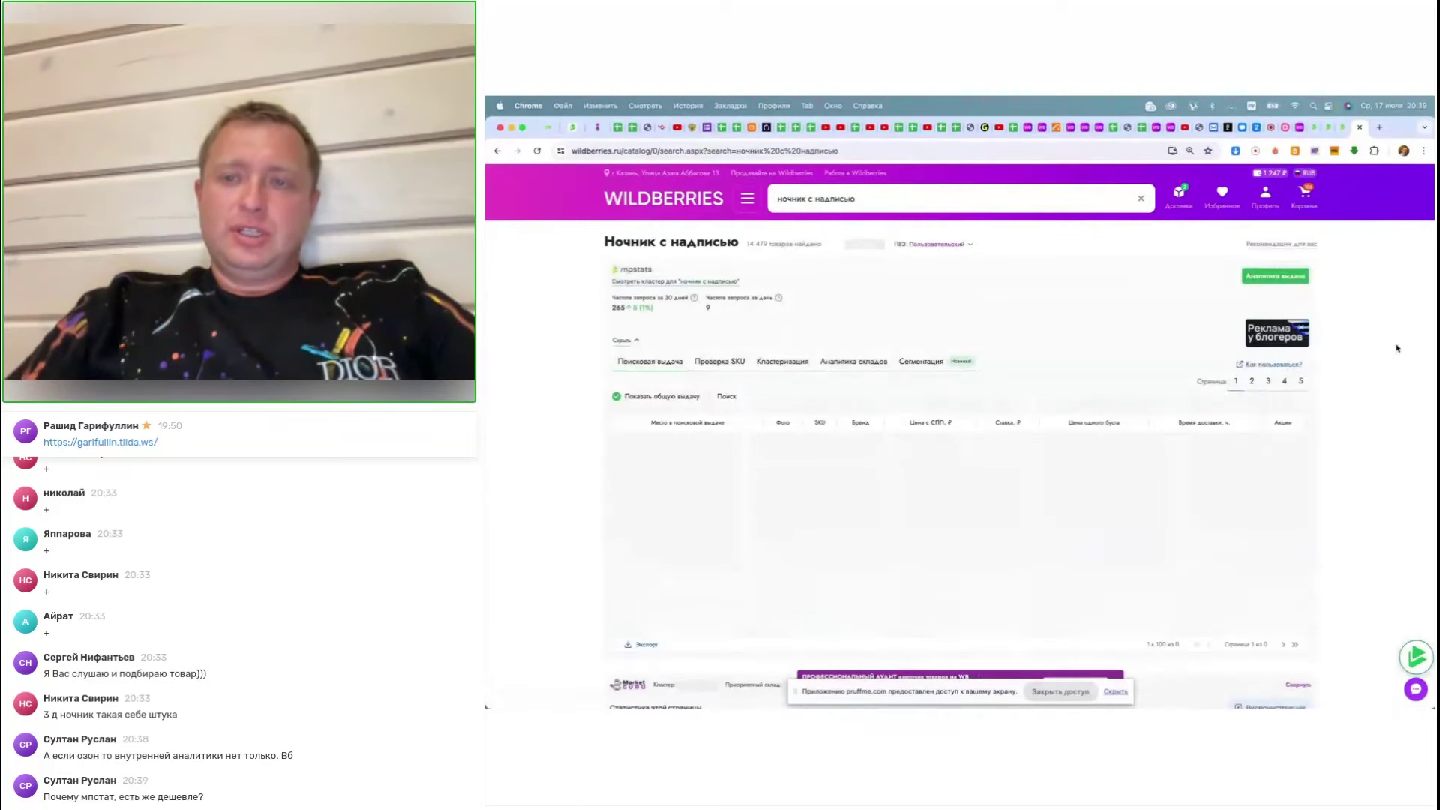
# Look through the first rows of the «ночник с надписью» results with their ad labels, prices and sales statistics
pyautogui.scroll(-5, 1334, 358)
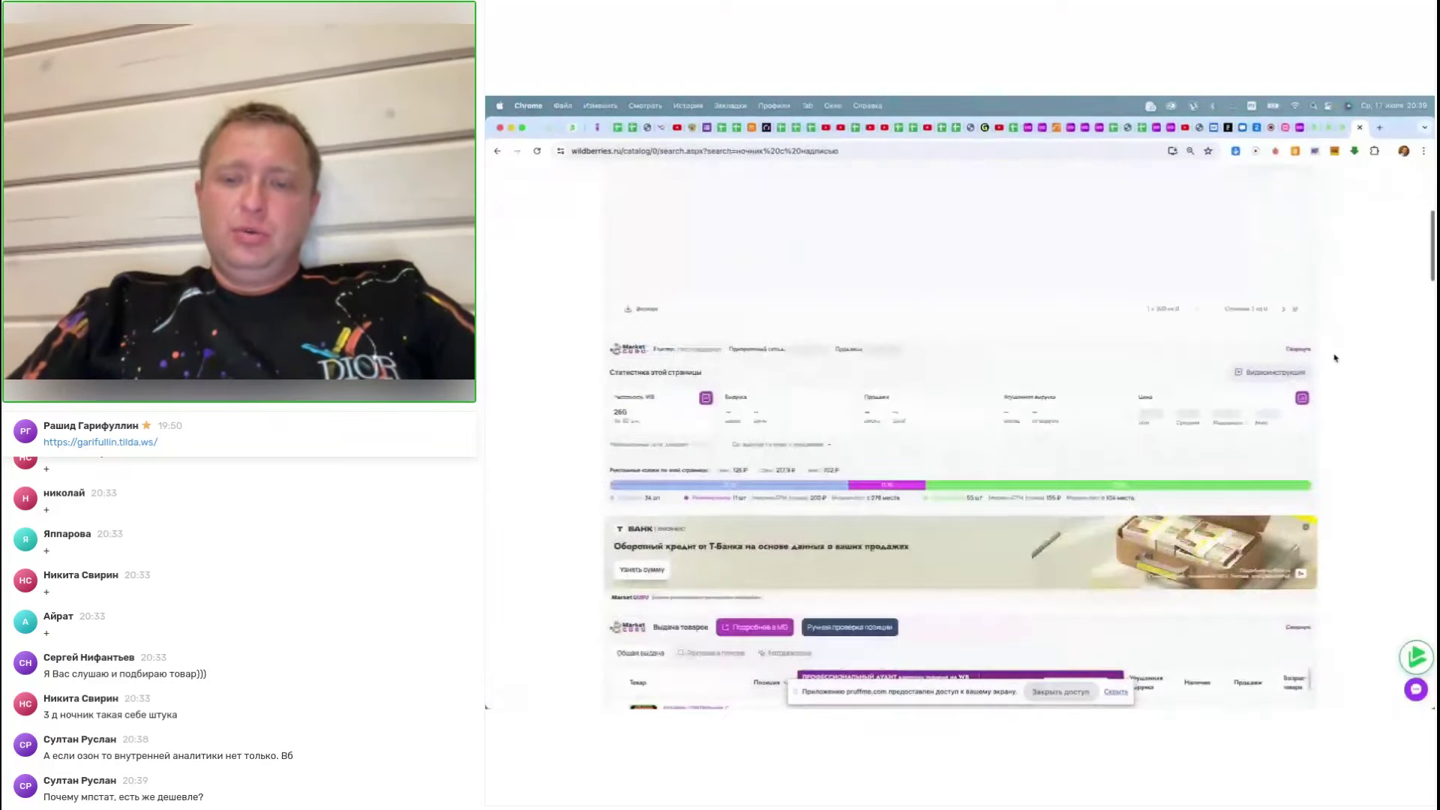
pyautogui.scroll(-10, 1334, 358)
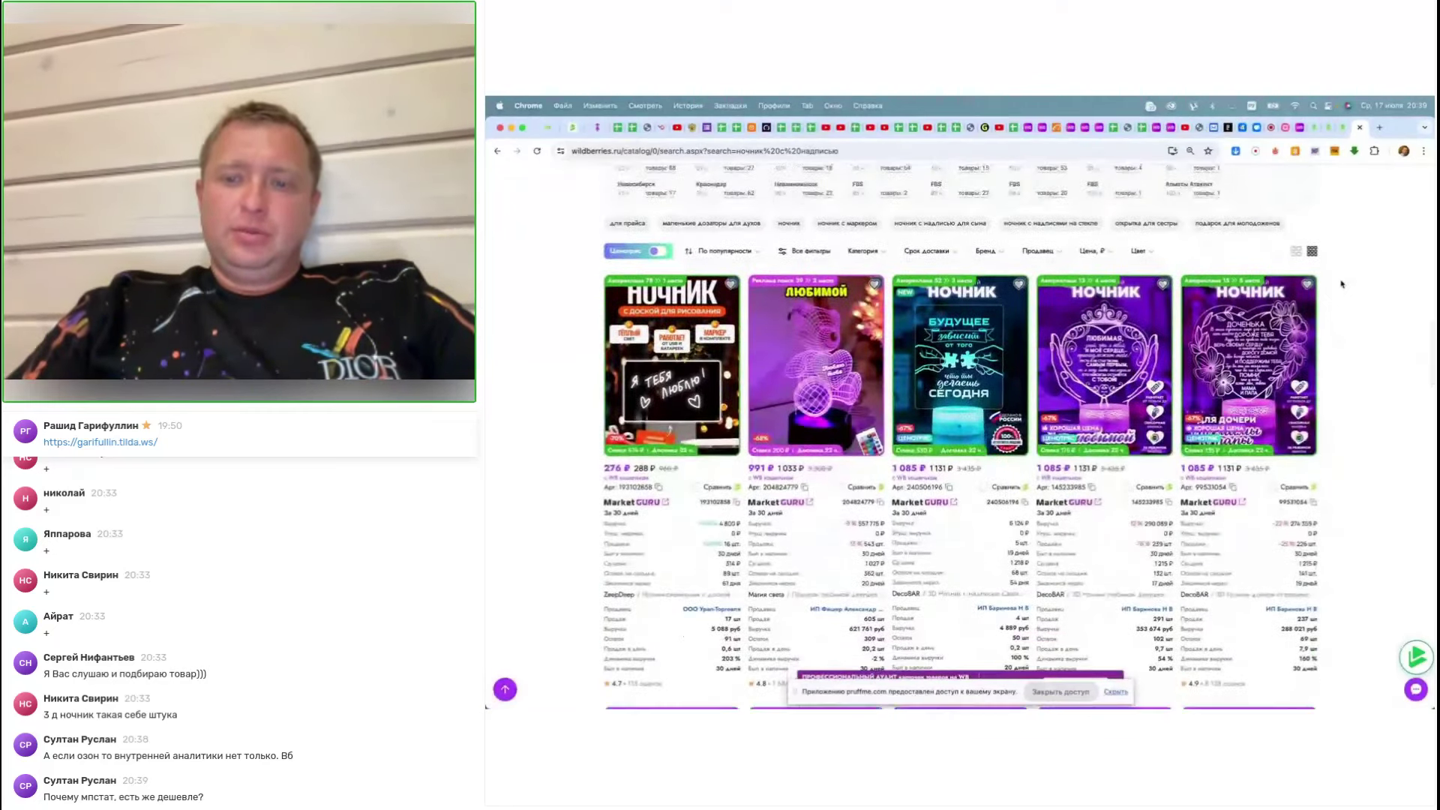
pyautogui.scroll(3, 1341, 283)
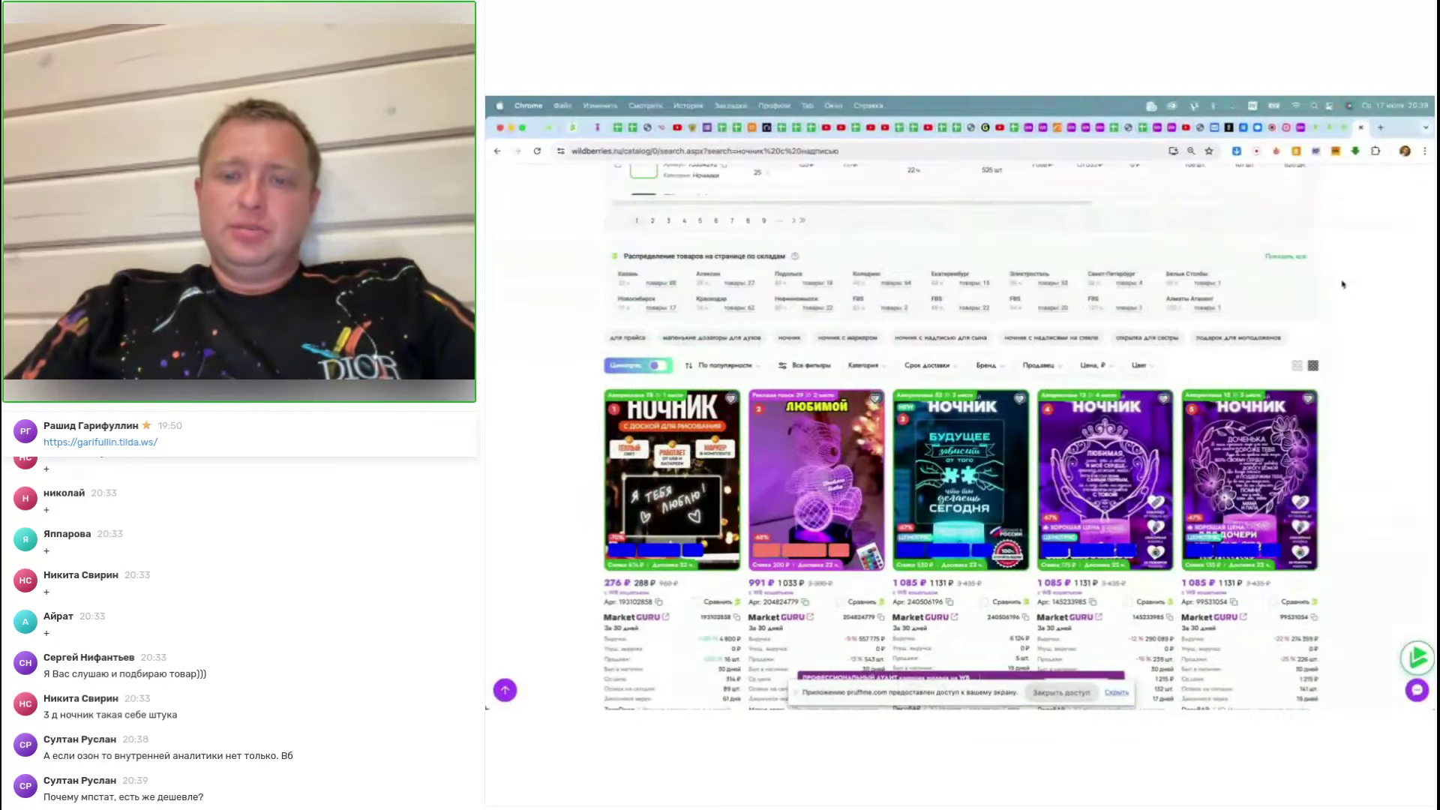
pyautogui.scroll(-10, 1342, 283)
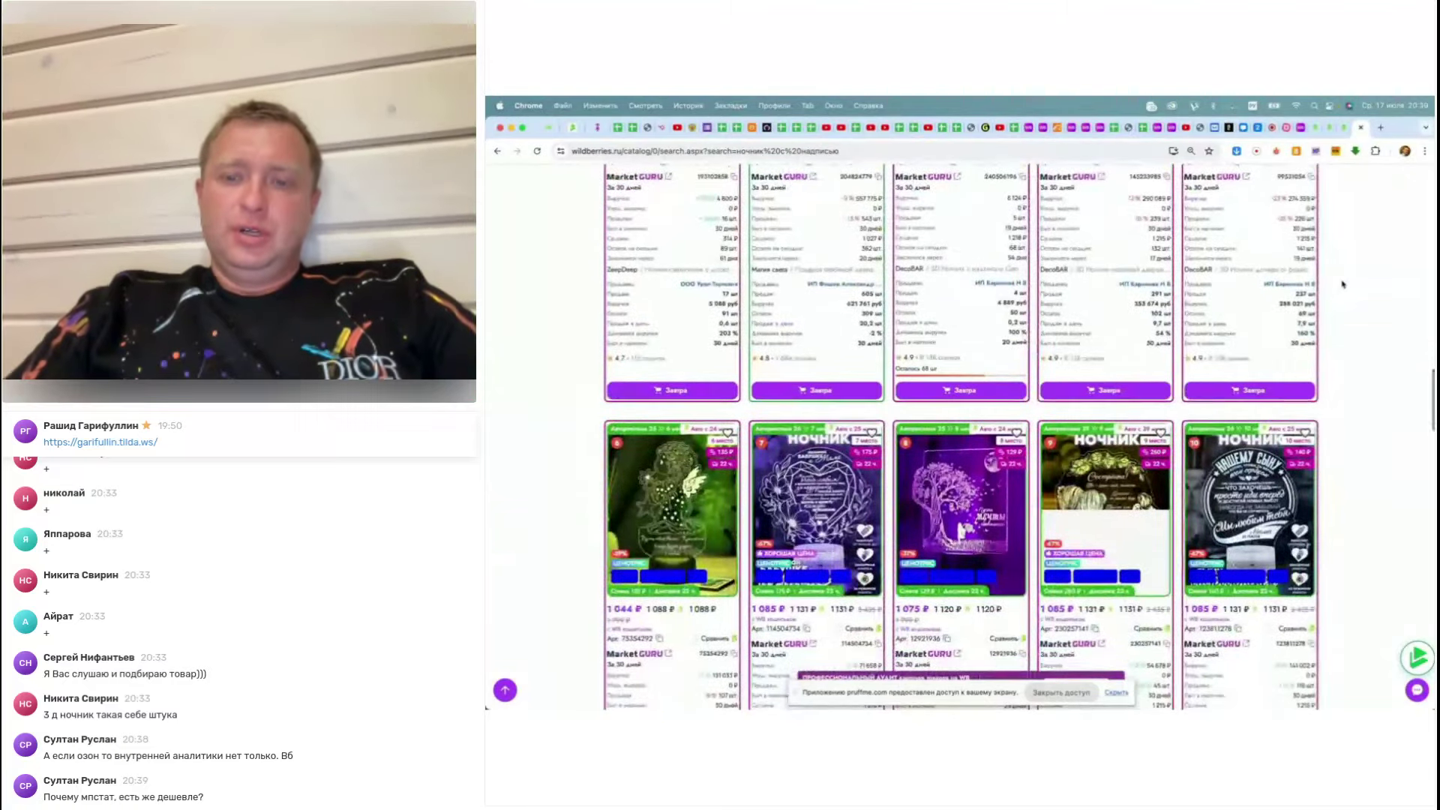
pyautogui.scroll(-3, 1342, 283)
pyautogui.scroll(6, 1341, 284)
pyautogui.scroll(-5, 1341, 283)
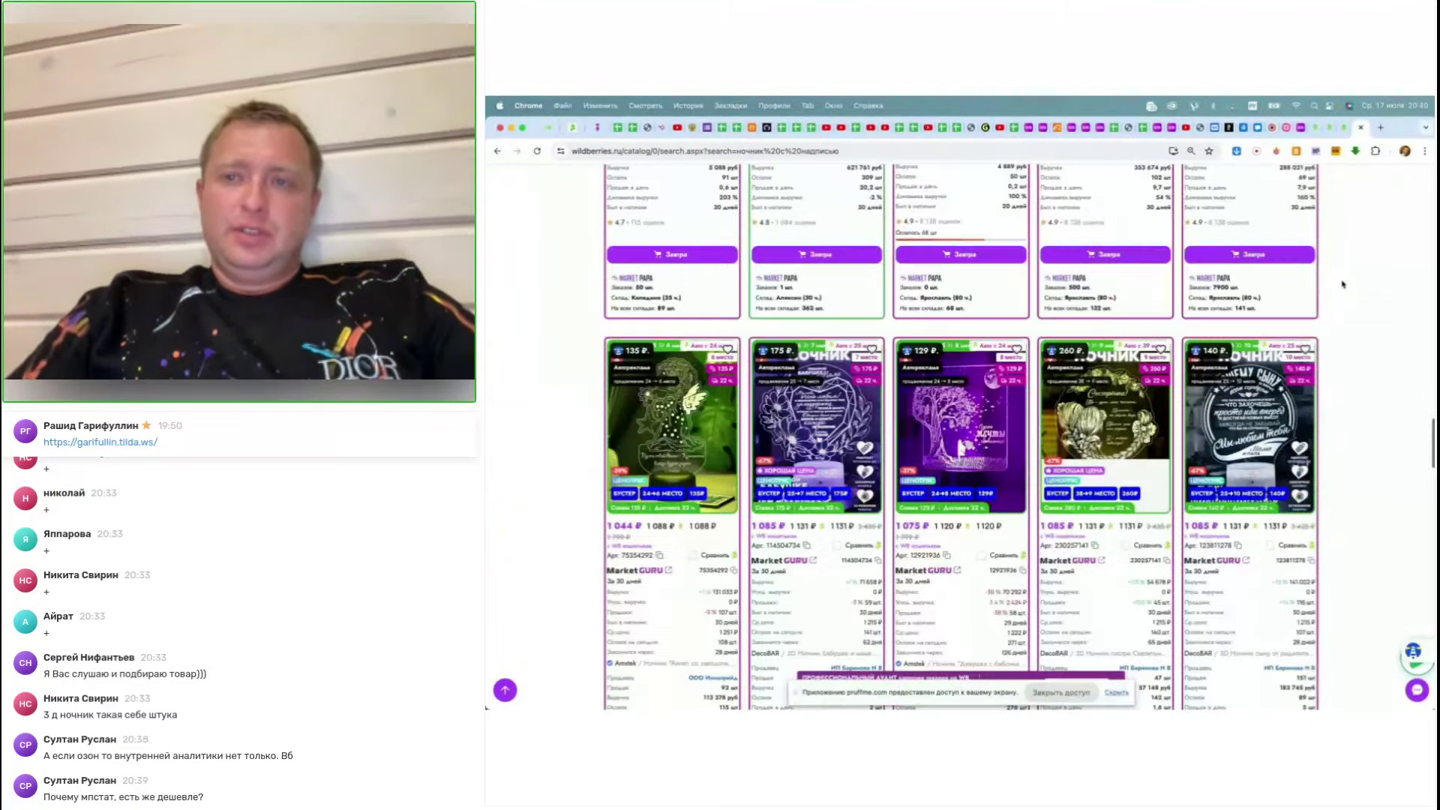
# Check the «Подарок любимой бабушке» night light's picture in the MPSTATS product list and return to the Wildberries search results
pyautogui.click(1326, 127)
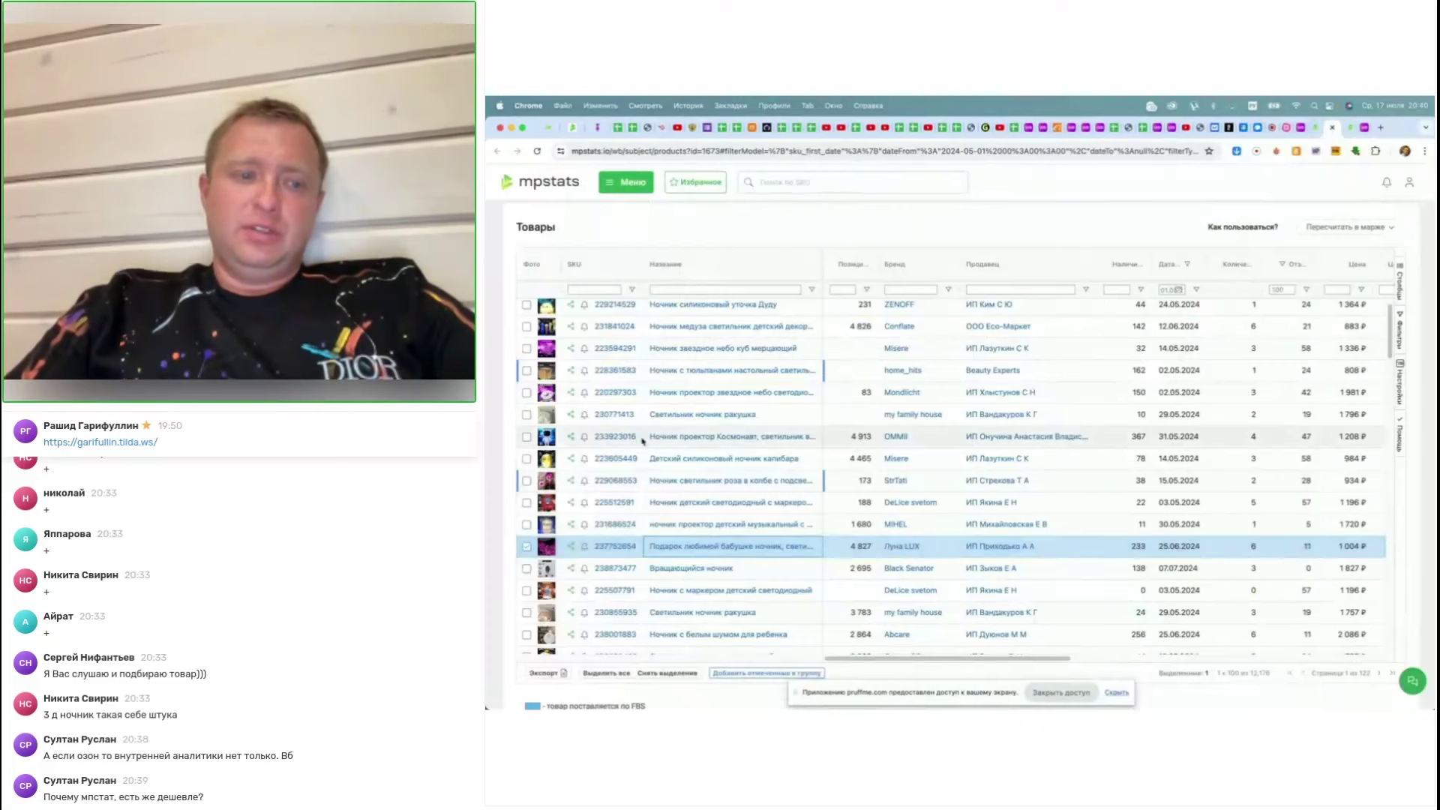
pyautogui.moveTo(547, 545)
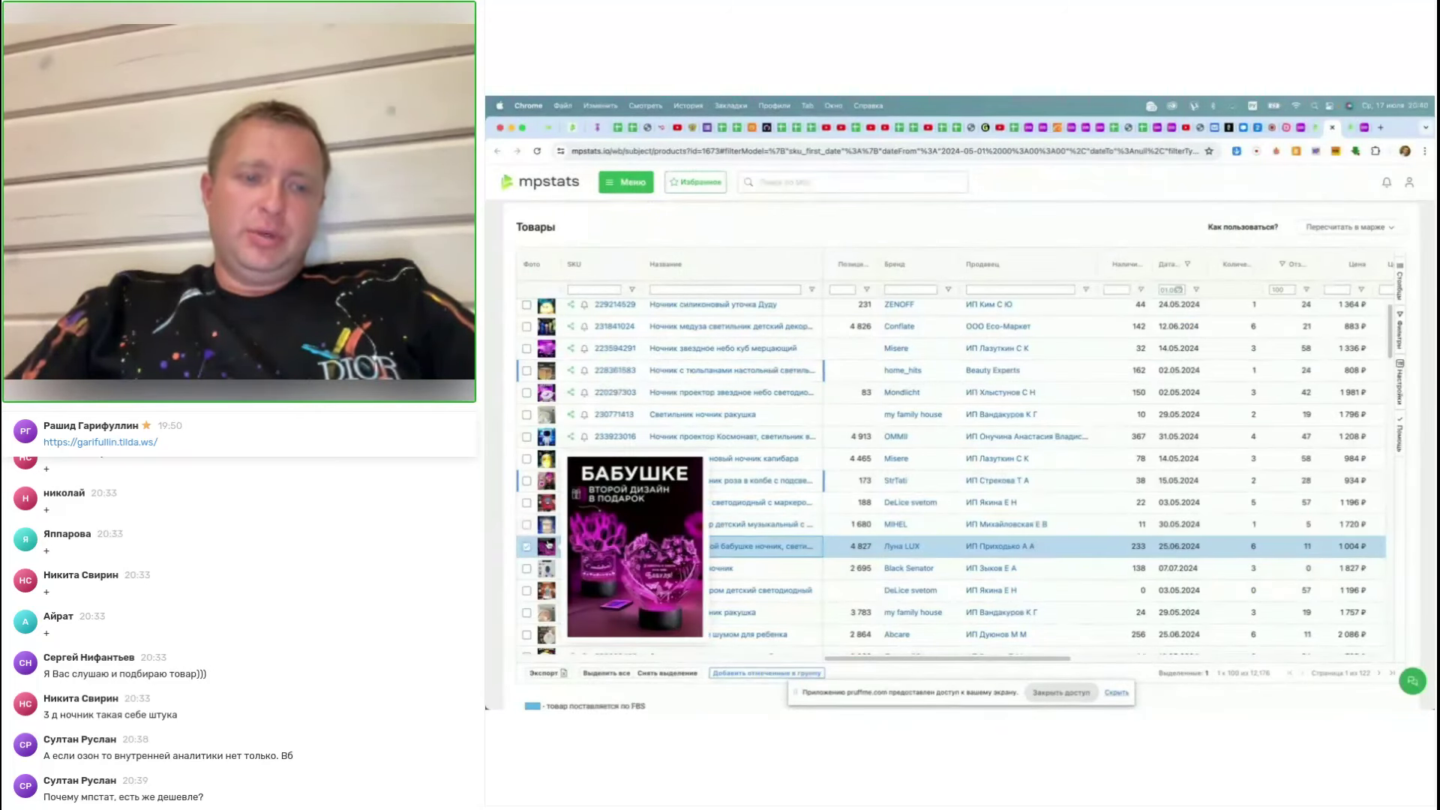
pyautogui.click(1365, 127)
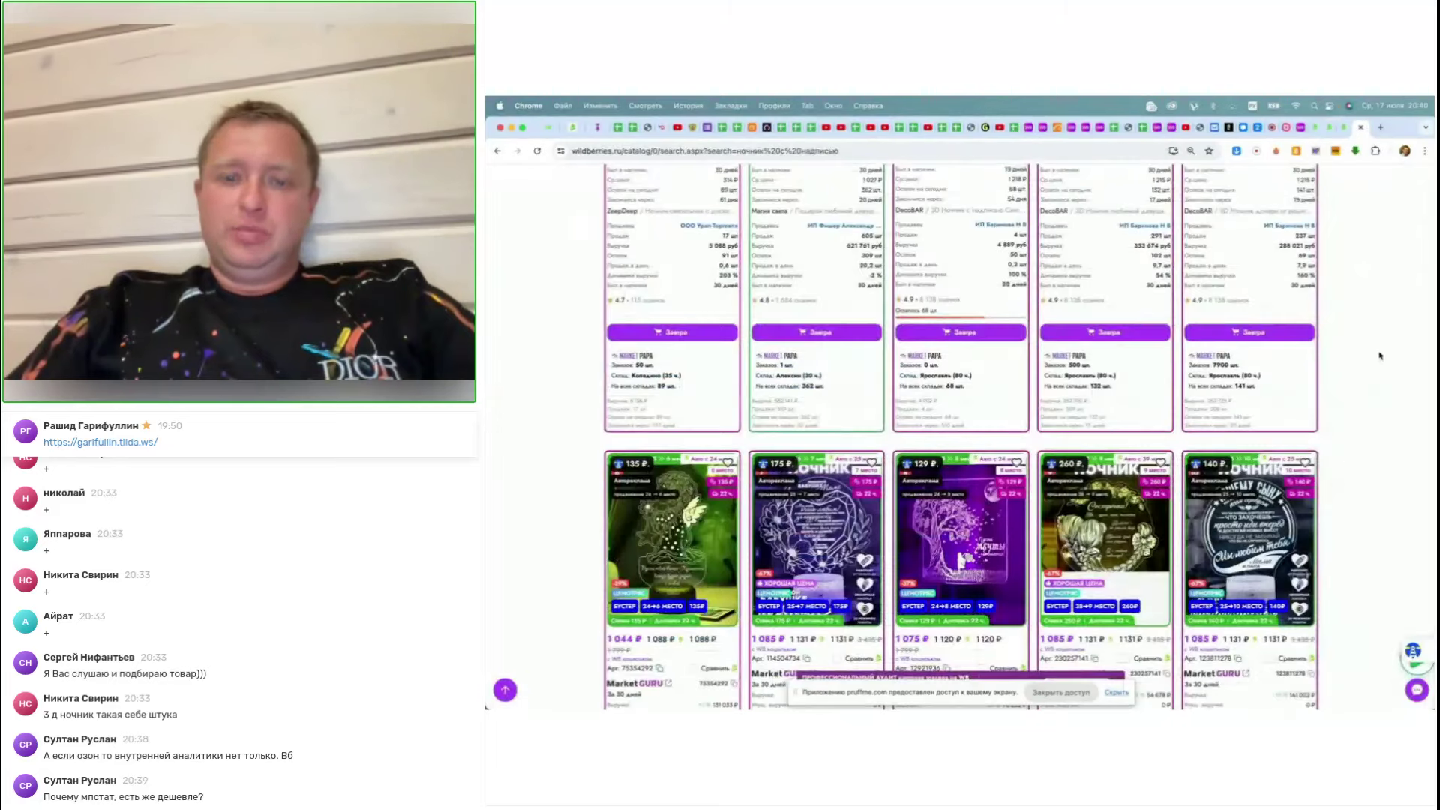
# Find the Луна LUX night light for grandmothers among the search results and open its product page
pyautogui.scroll(-3, 1378, 356)
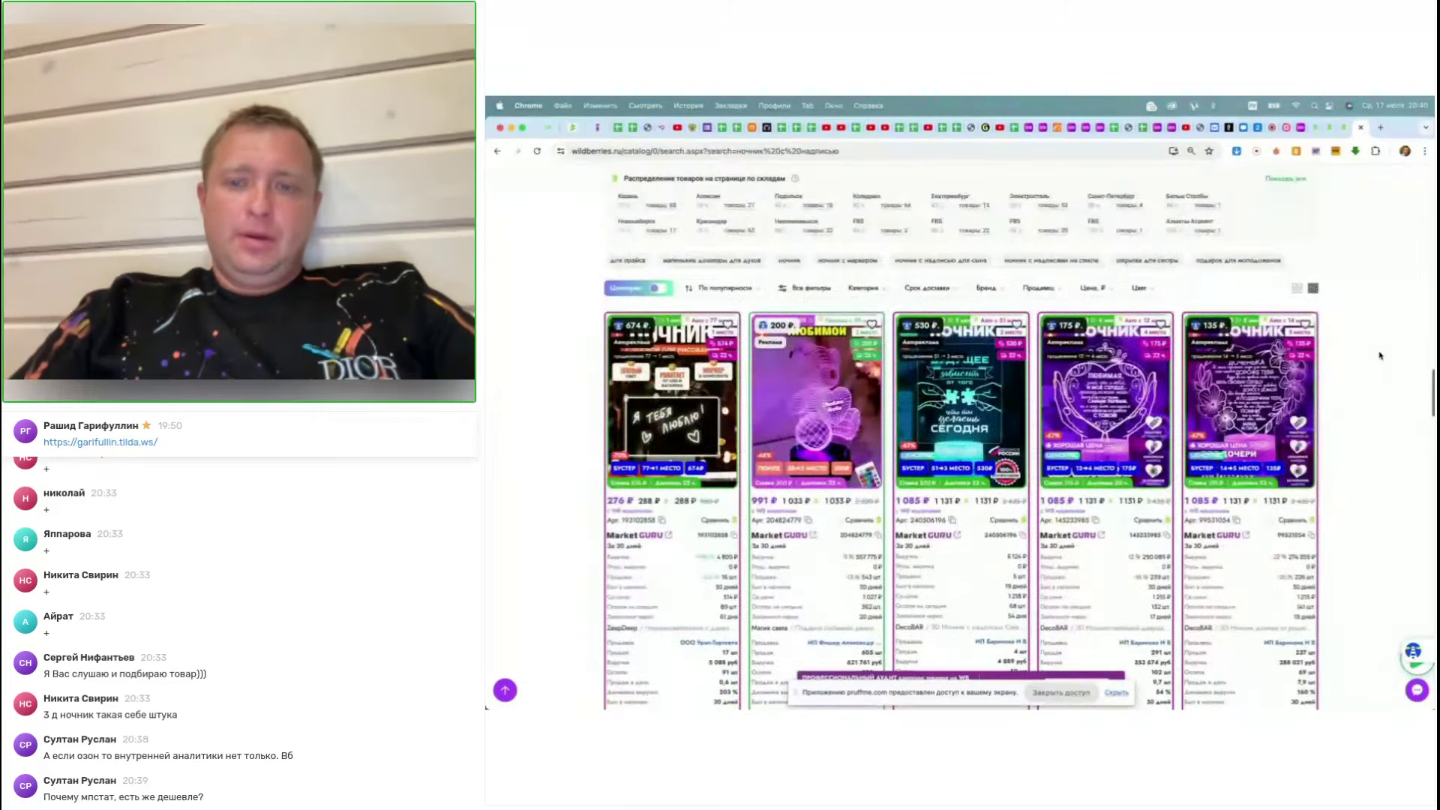
pyautogui.scroll(-8, 1378, 356)
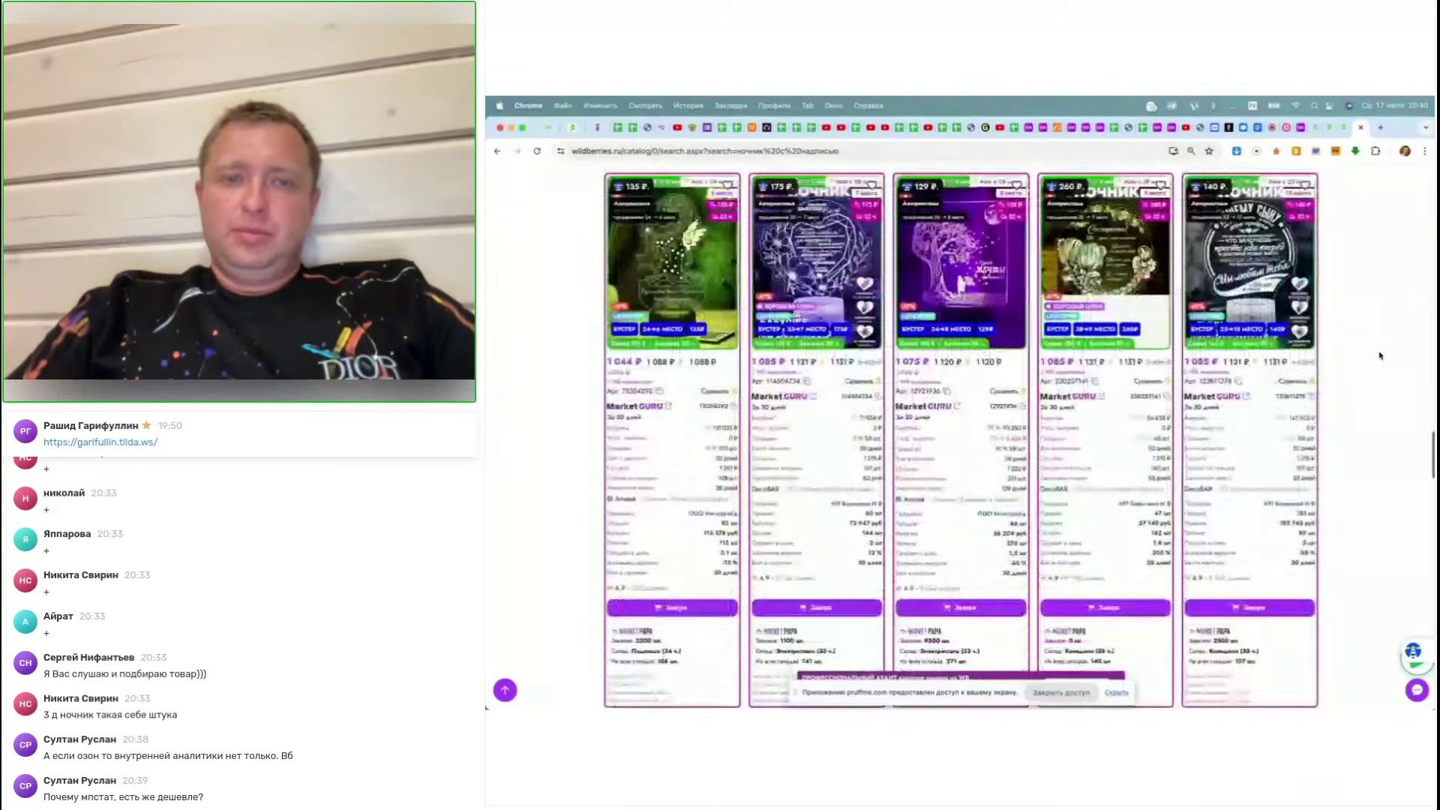
pyautogui.scroll(-5, 1378, 355)
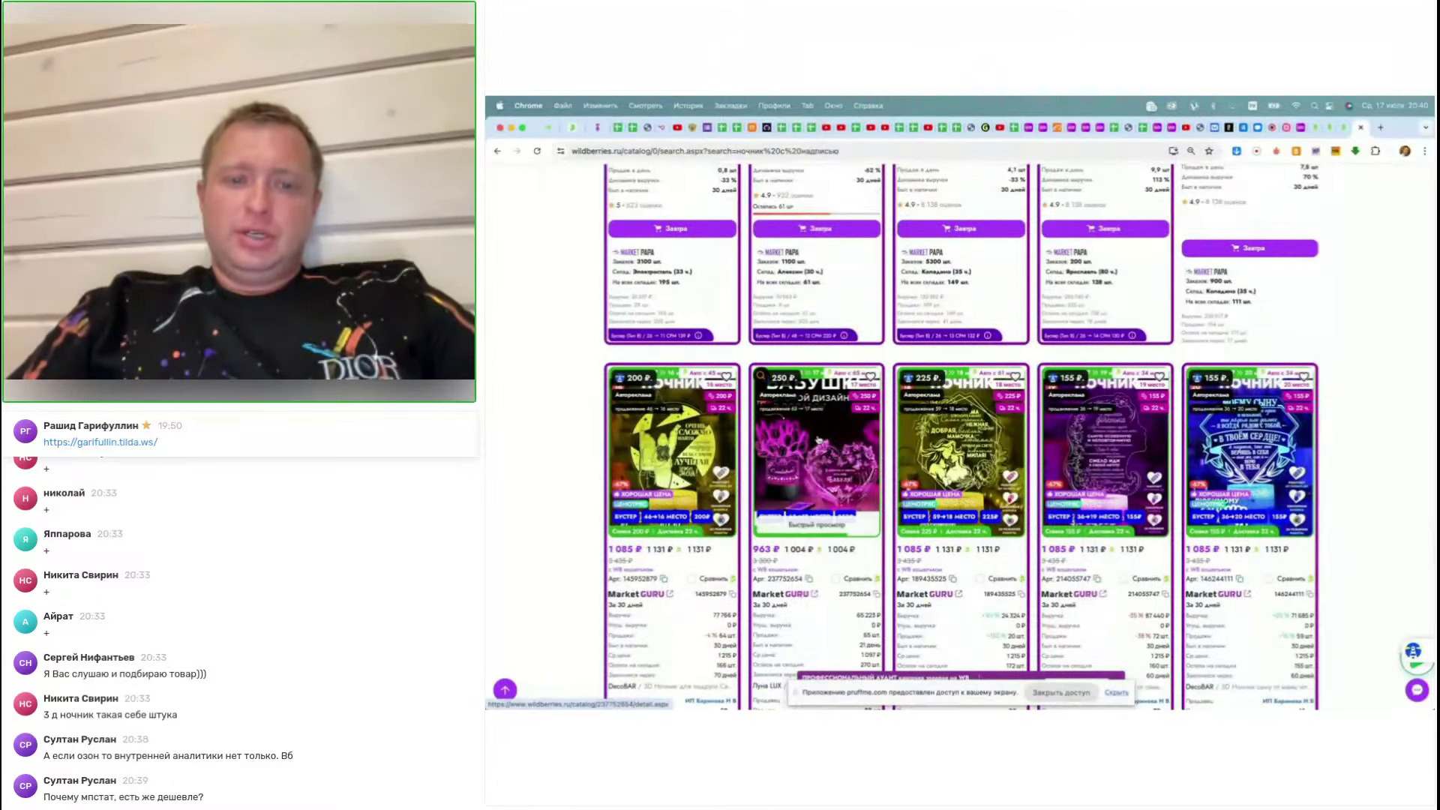
pyautogui.scroll(3, 818, 440)
pyautogui.scroll(-5, 818, 440)
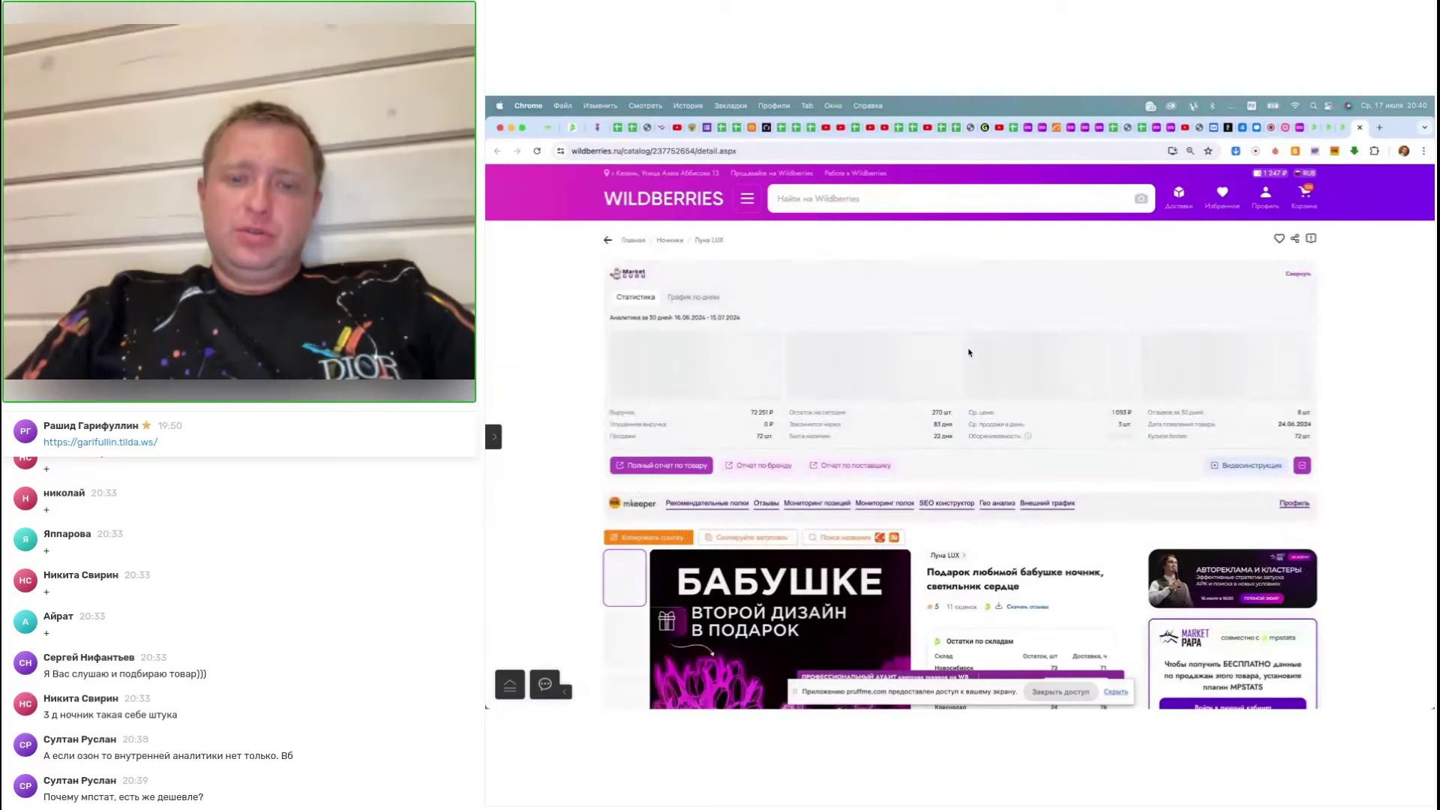
# Open the reviews of the Луна LUX night light for grandmothers and read through them with their dates and photos
pyautogui.click(956, 653)
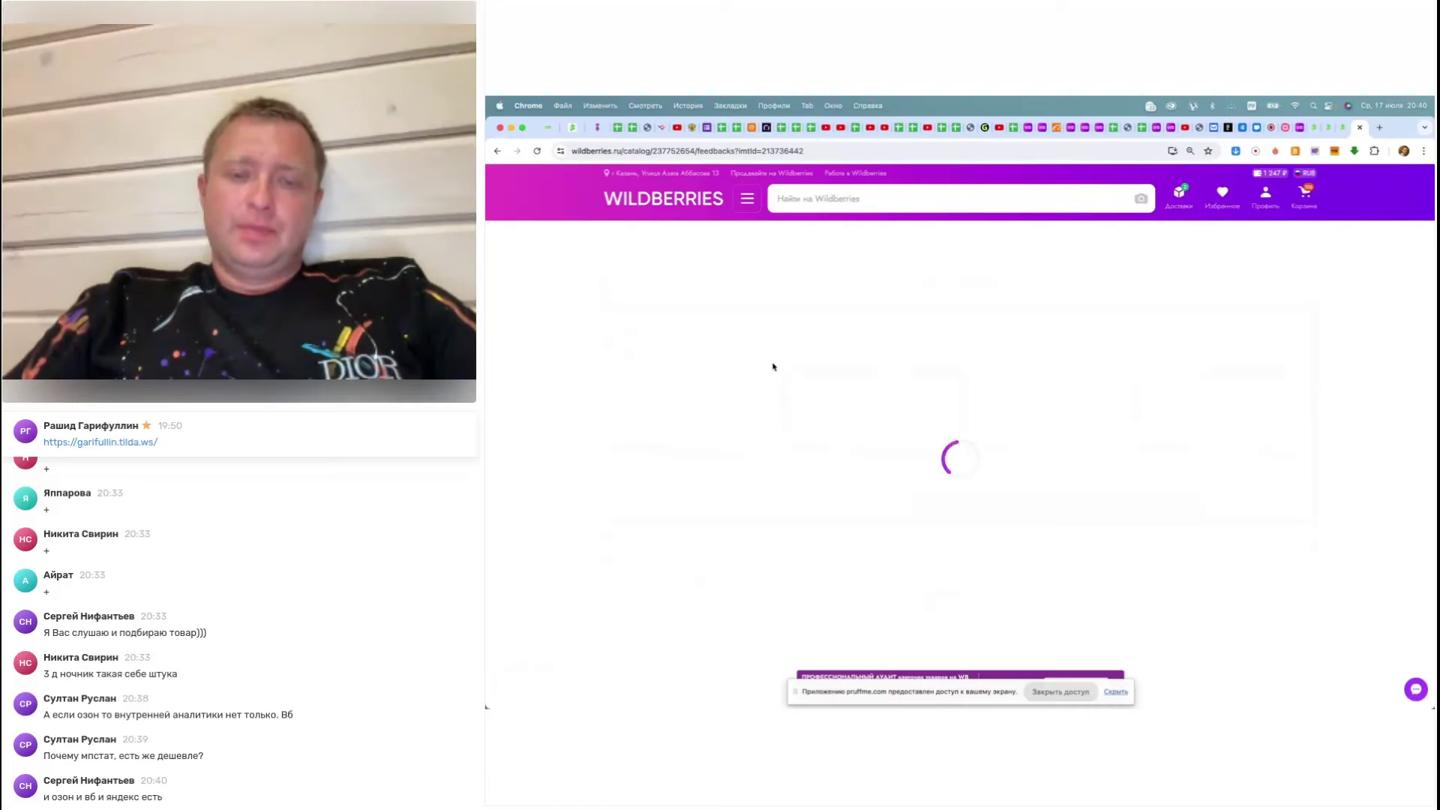
pyautogui.scroll(-3, 897, 505)
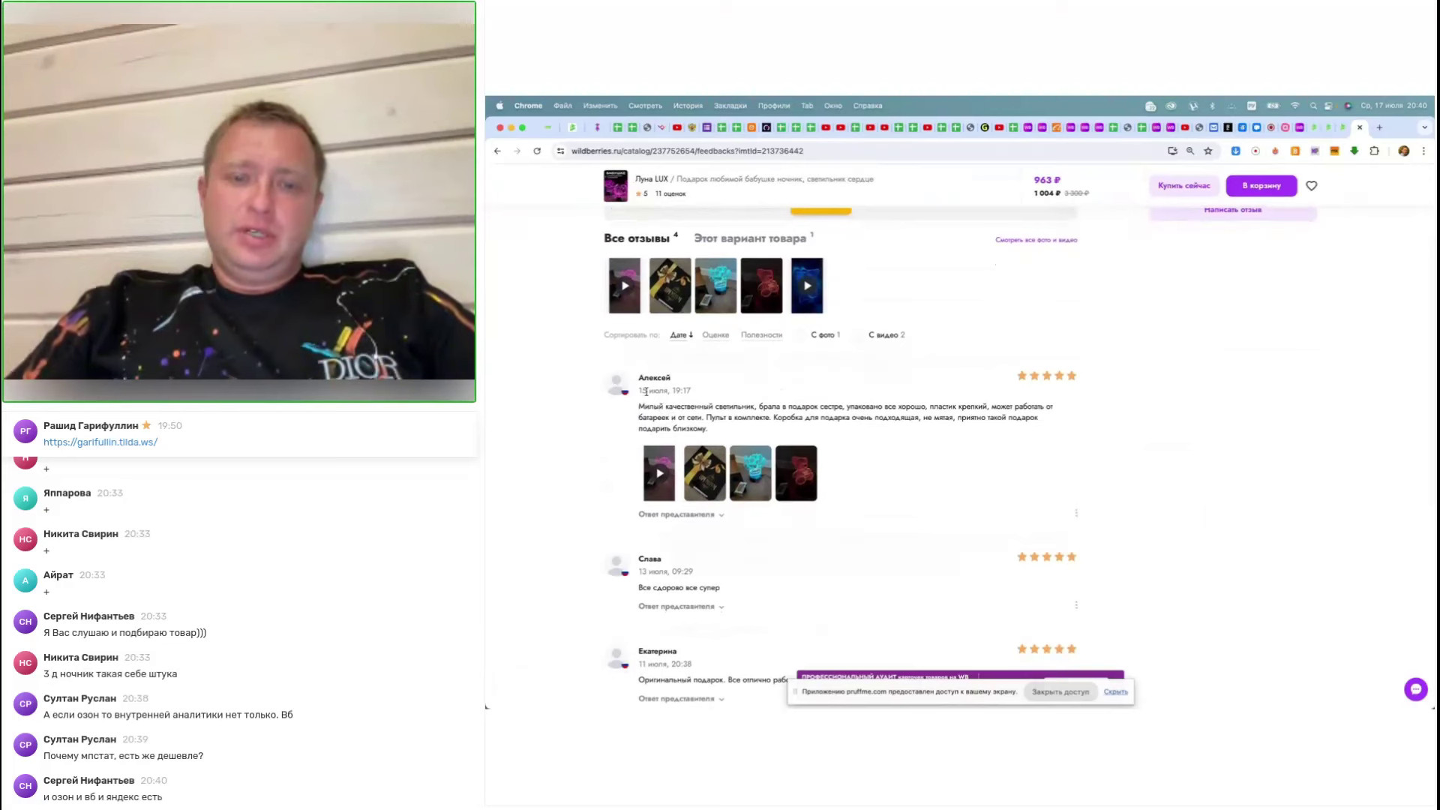
pyautogui.scroll(-7, 646, 393)
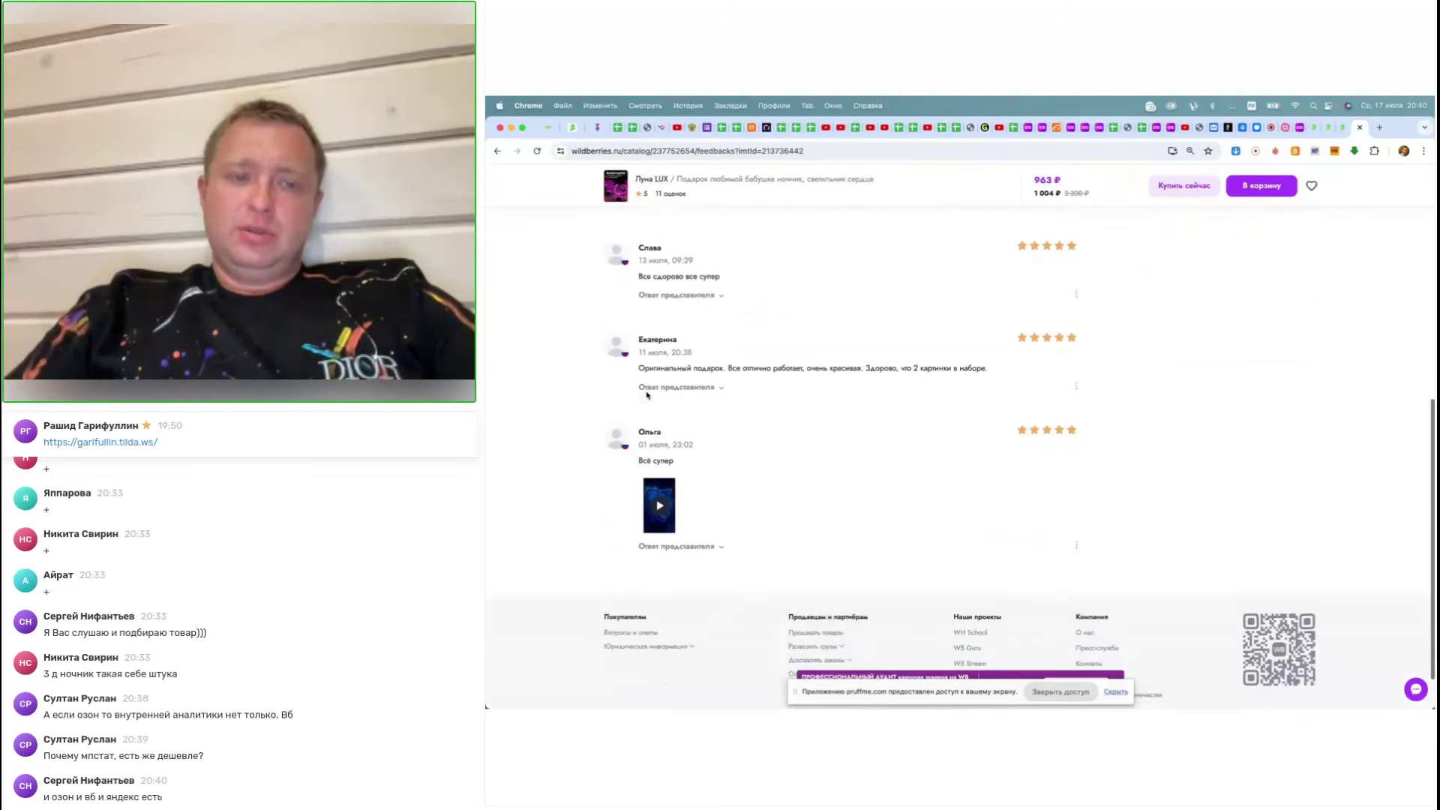
pyautogui.moveTo(661, 511)
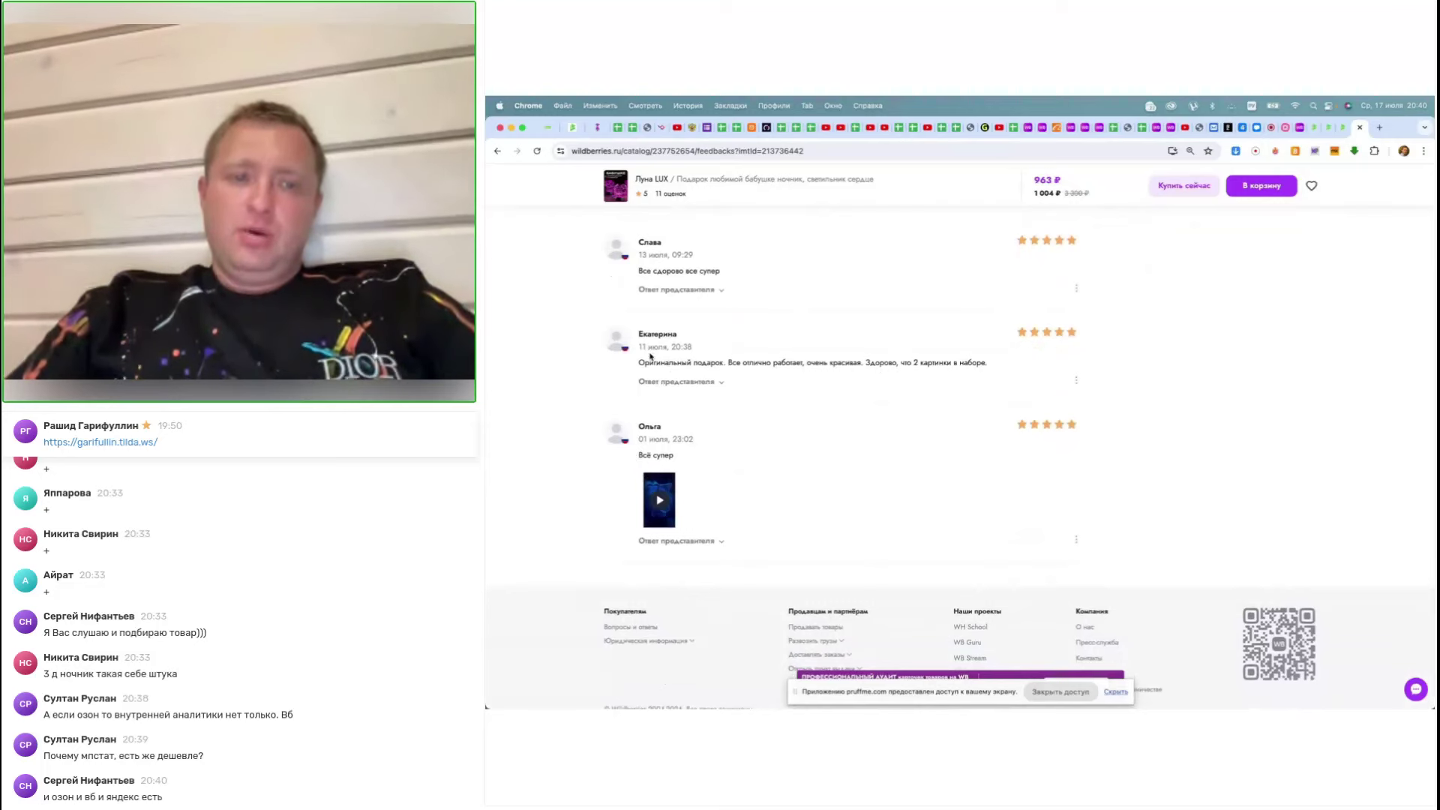
pyautogui.scroll(5, 650, 357)
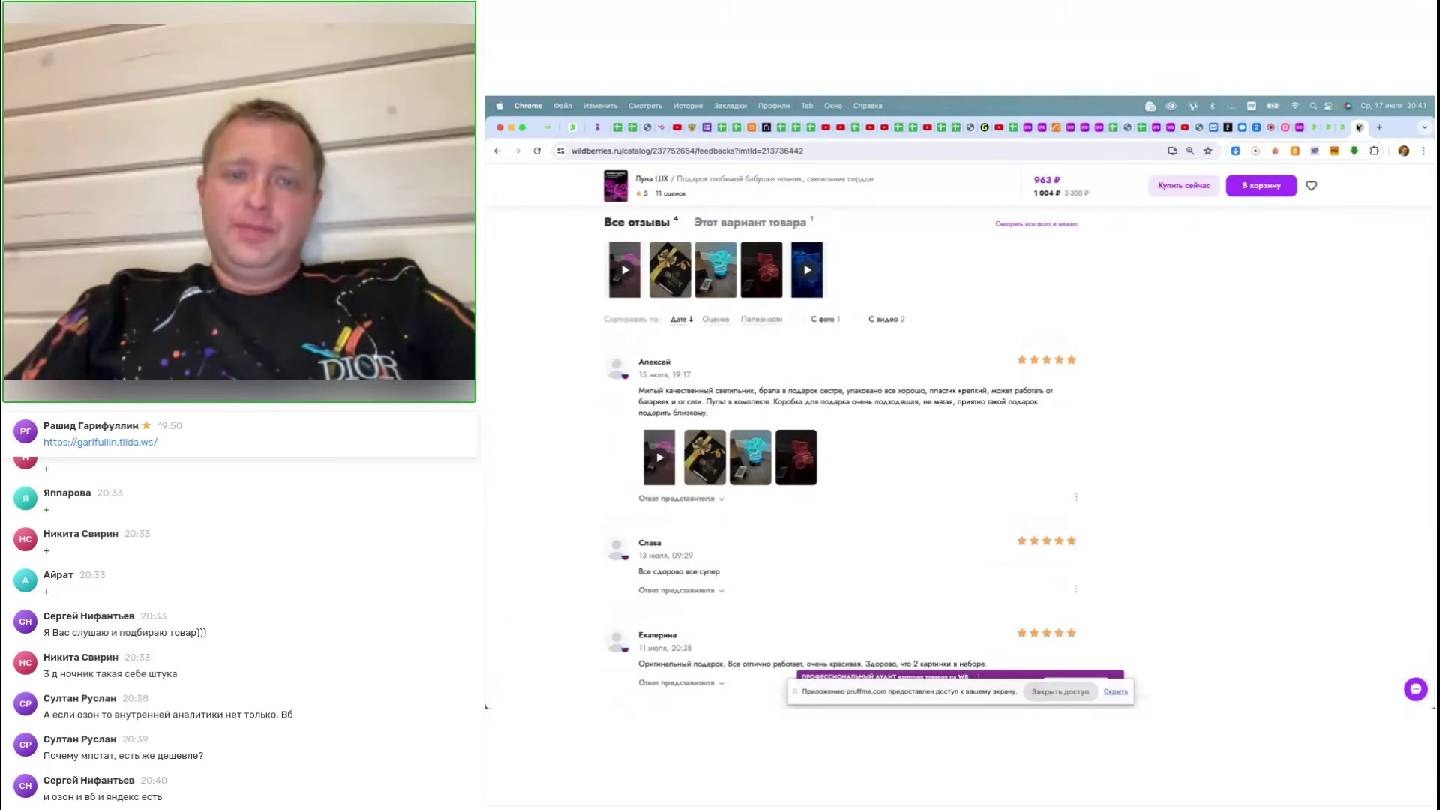
# Close the Луна LUX product tabs and set the reporting period of the Moraine SA heart night light in MPSTATS to 3 months
pyautogui.click(1359, 127)
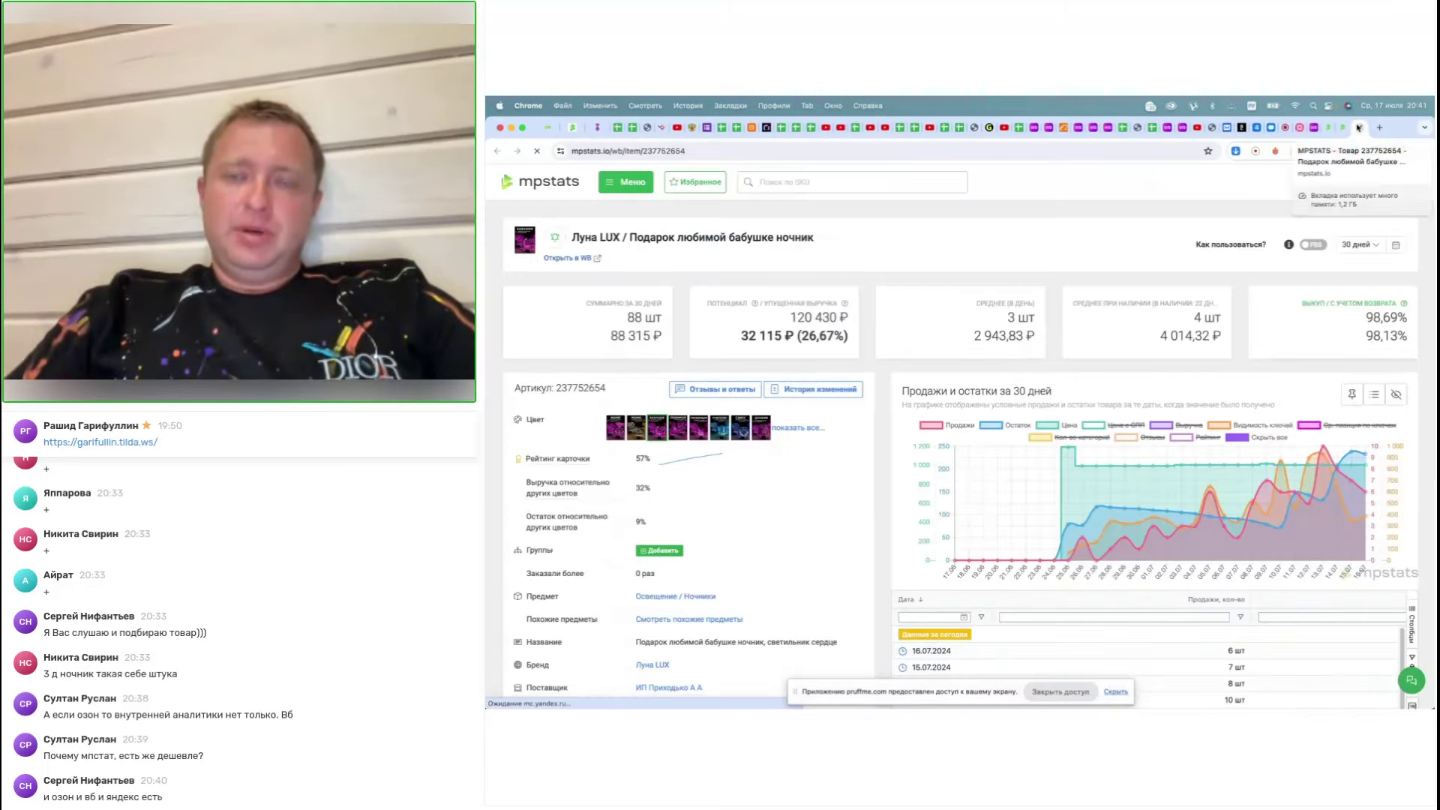
pyautogui.click(1358, 127)
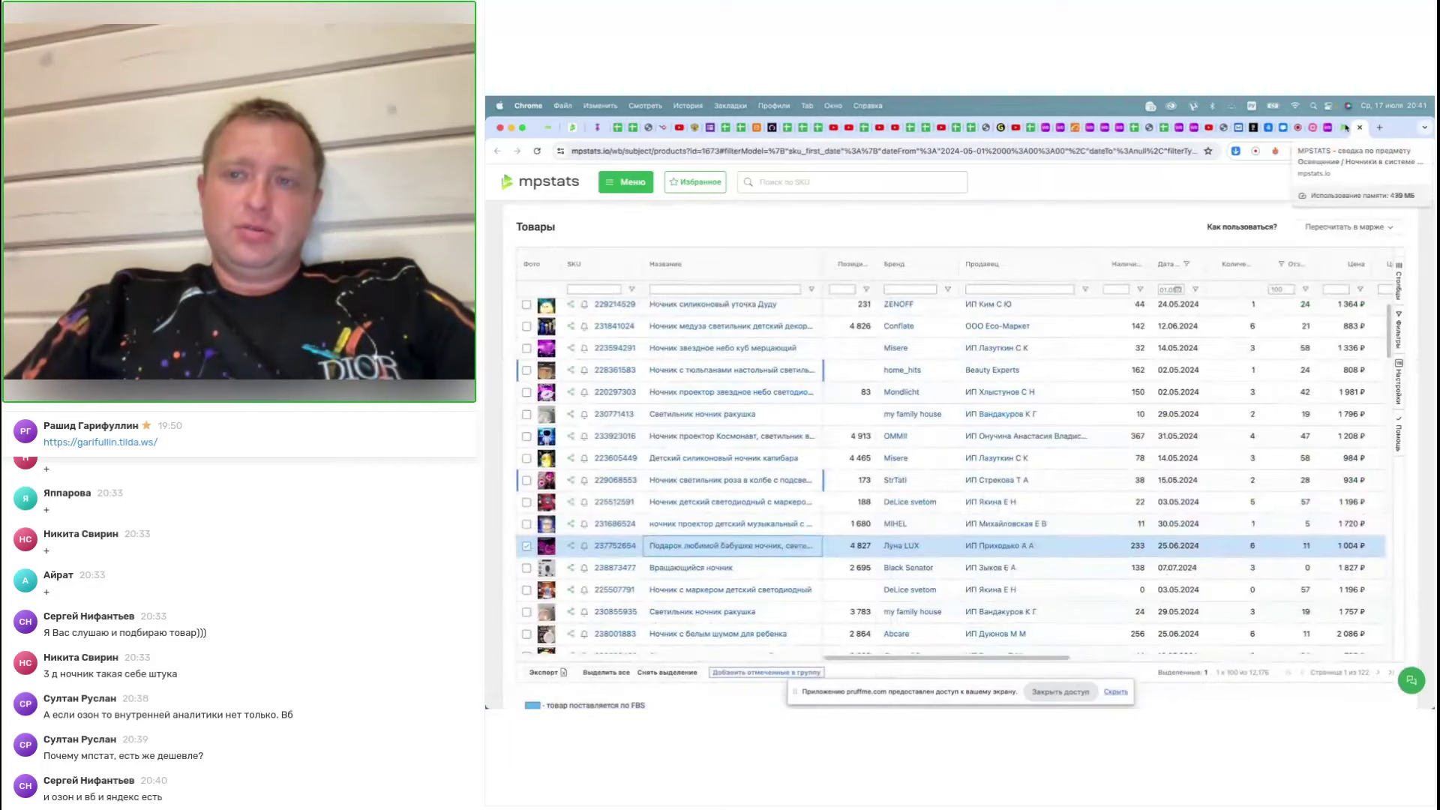
pyautogui.click(1342, 130)
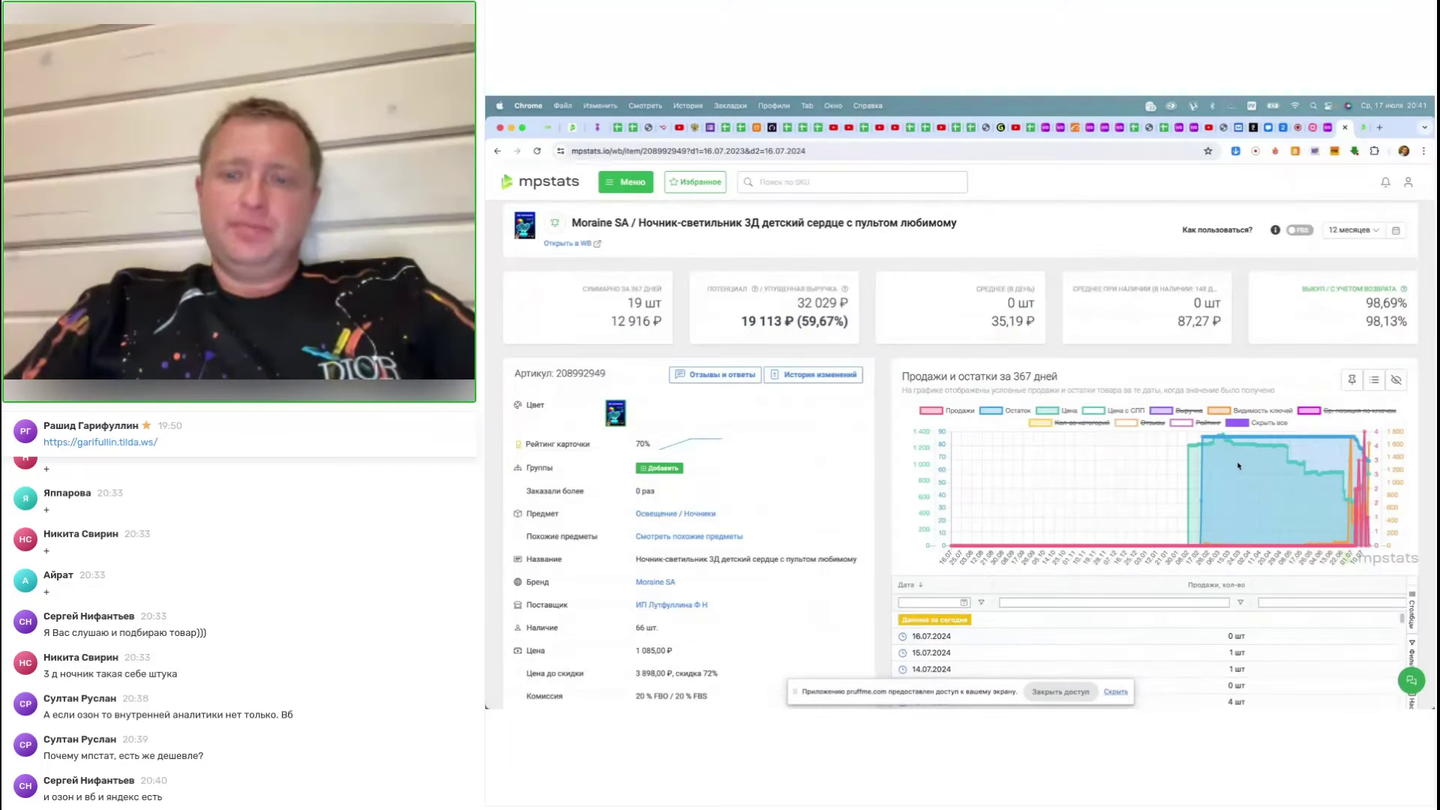
pyautogui.click(1358, 230)
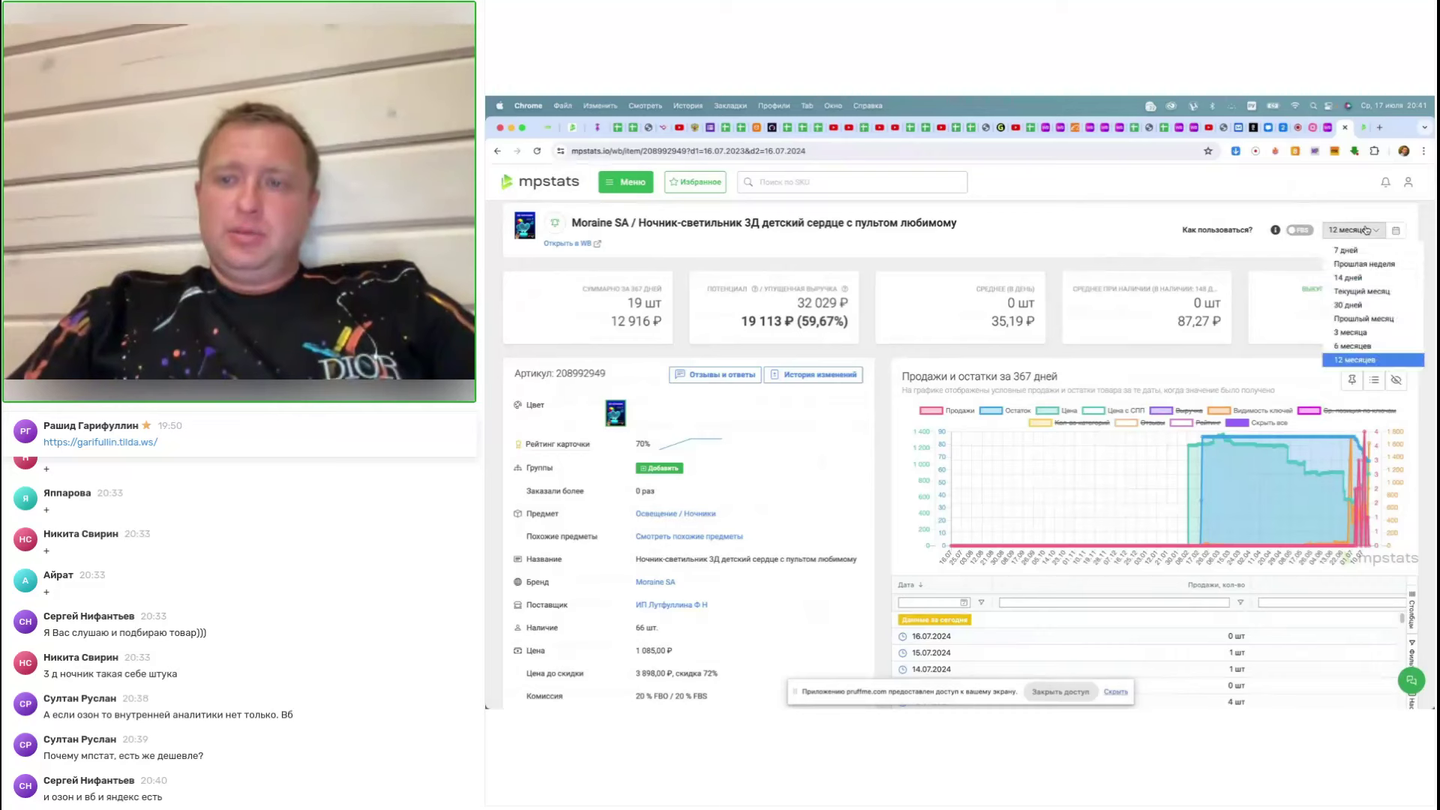
pyautogui.click(1361, 333)
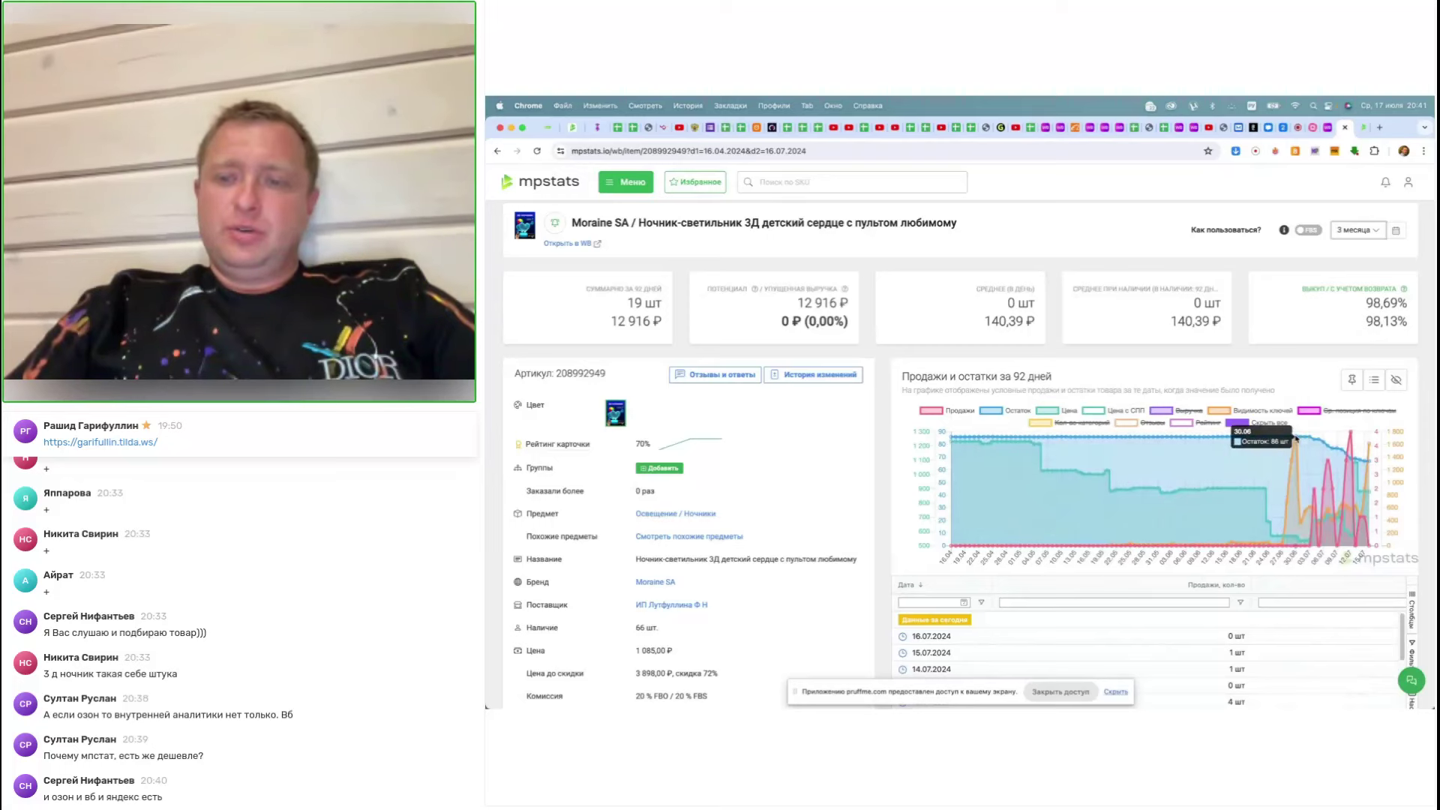
# Find the late-June dates in the Moraine SA night light's search query table and check the «3д ночник» ad bid for 27.06
pyautogui.scroll(-20, 1284, 421)
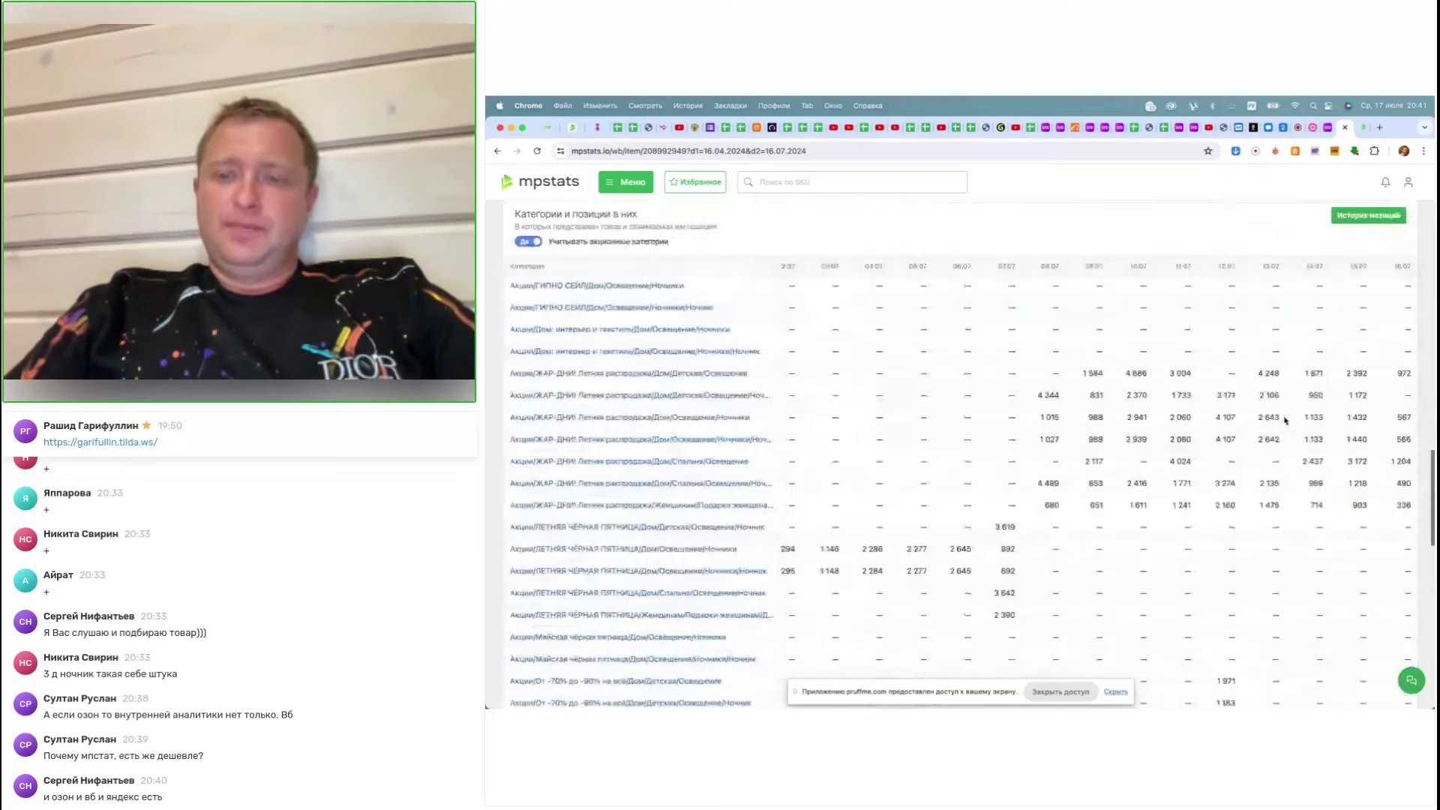
pyautogui.scroll(-2, 1241, 514)
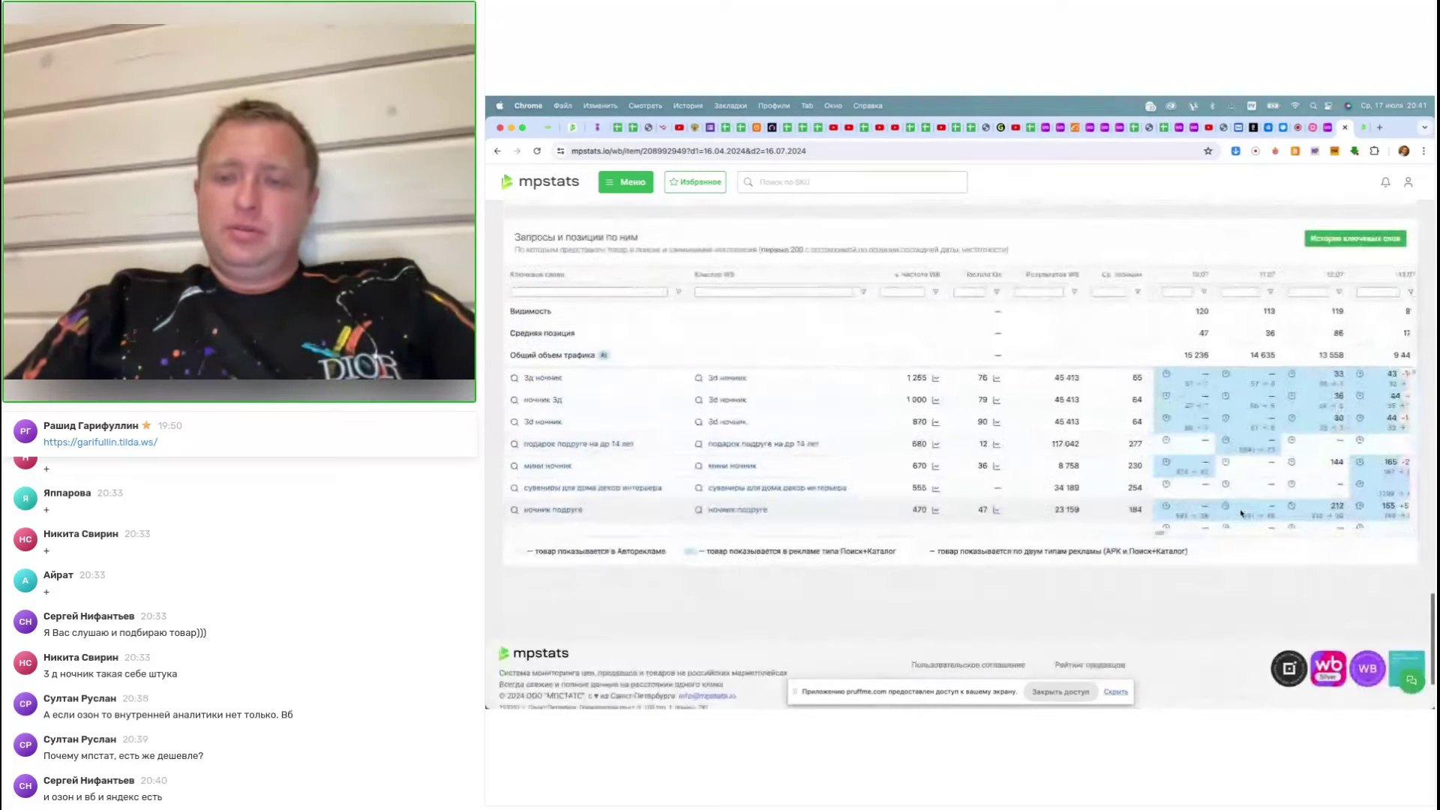
pyautogui.hscroll(-5, 1292, 461)
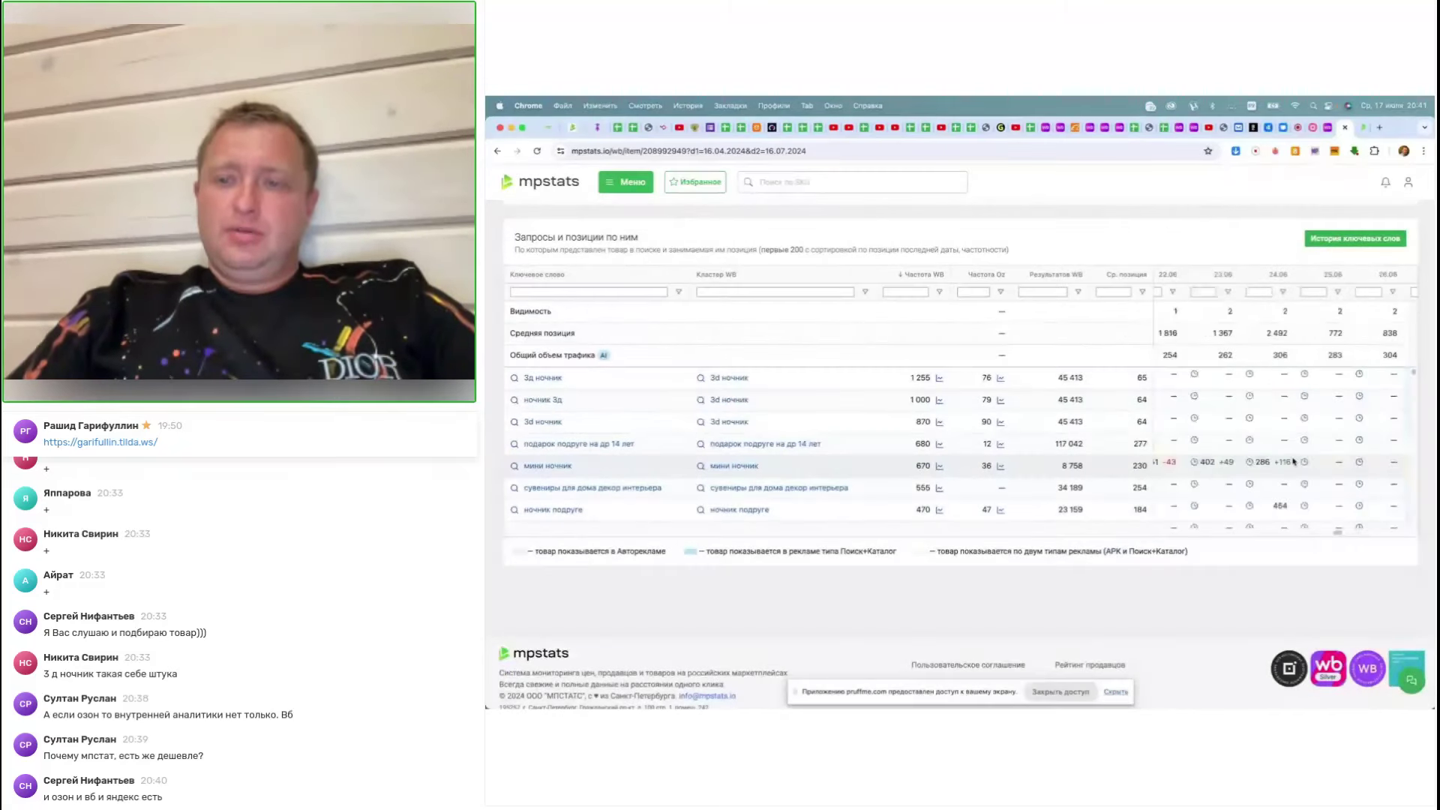
pyautogui.hscroll(2, 1293, 461)
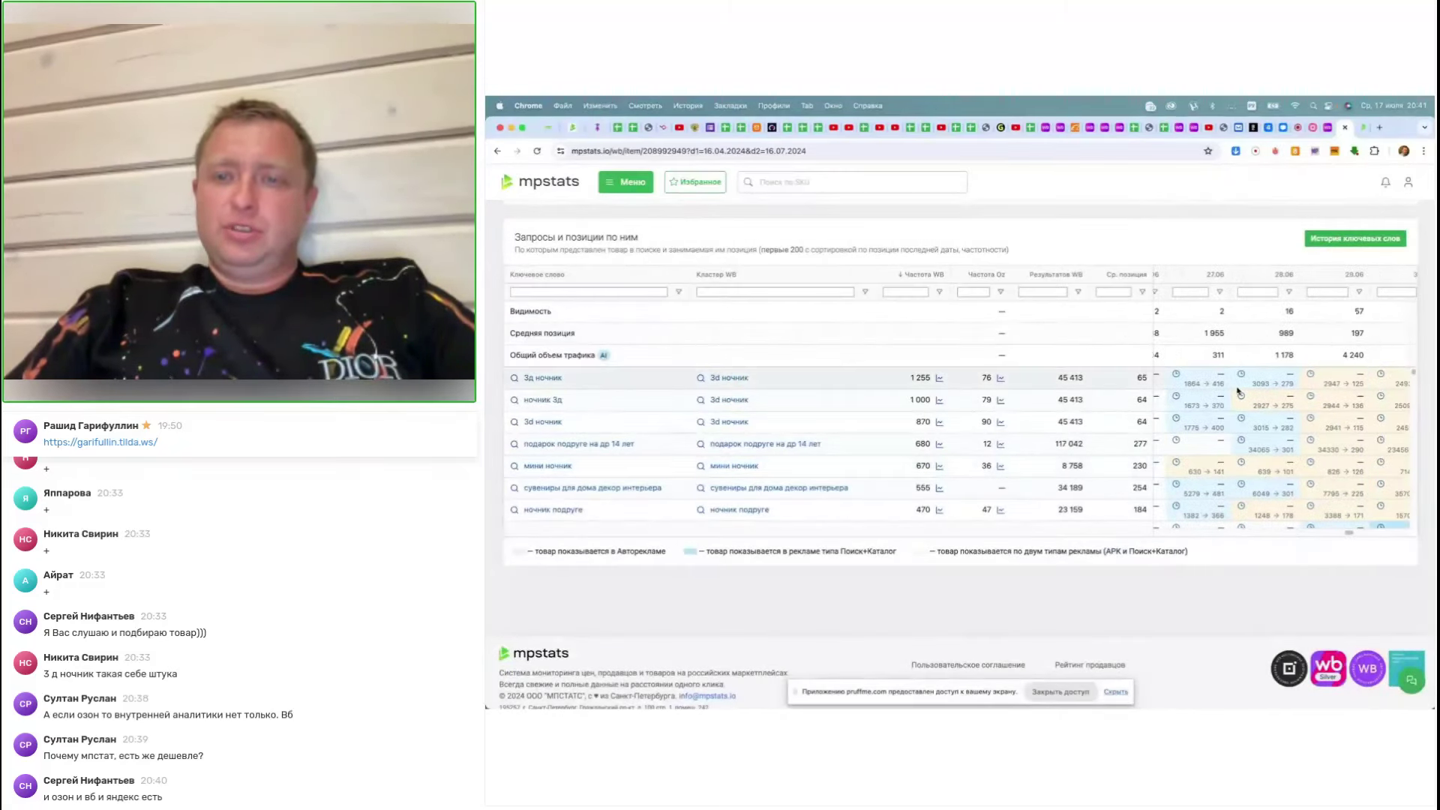
pyautogui.moveTo(1202, 385)
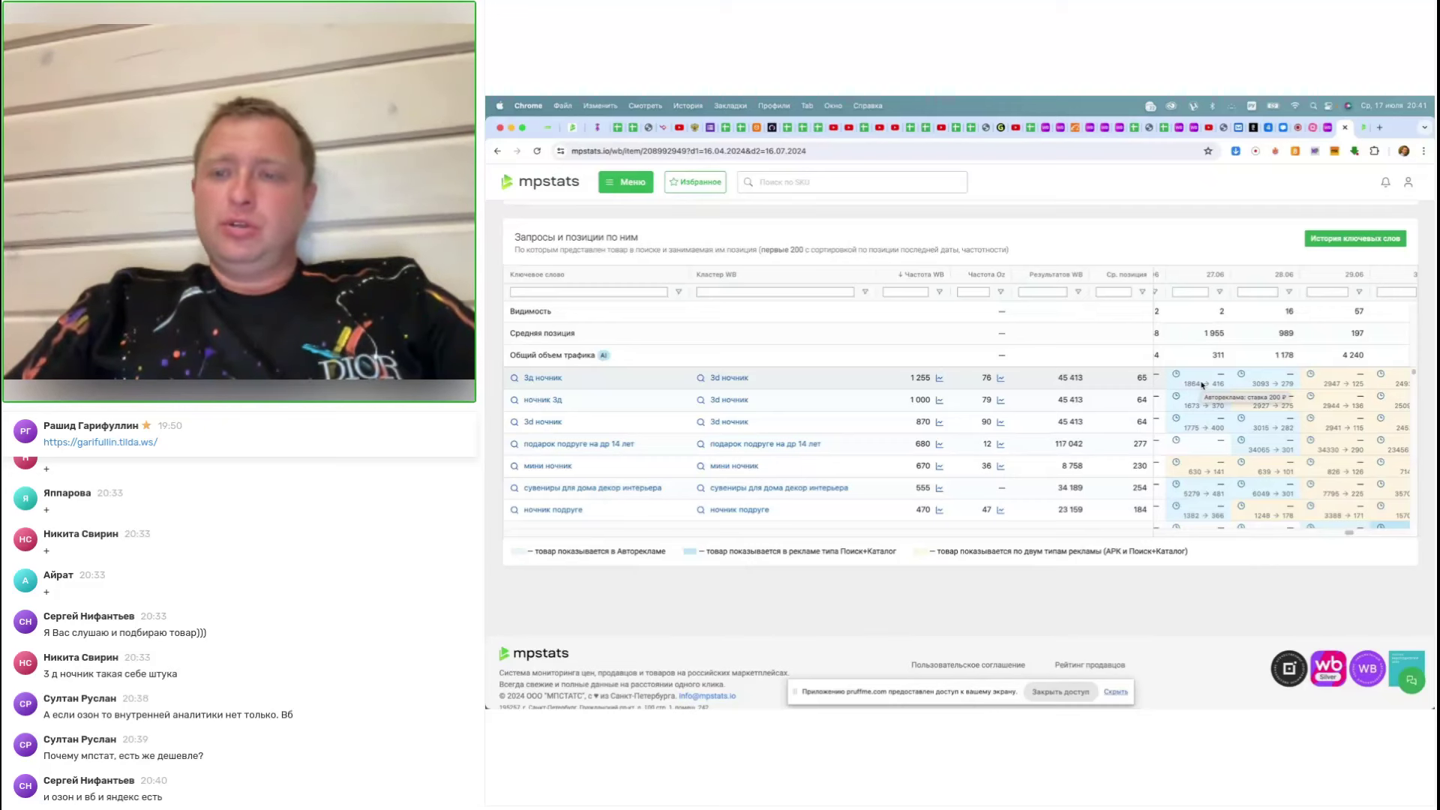
# Compare the «3д ночник» ad bids and positions from 28.06 to 08.07 and return to the product's sales summary
pyautogui.hscroll(2, 1237, 382)
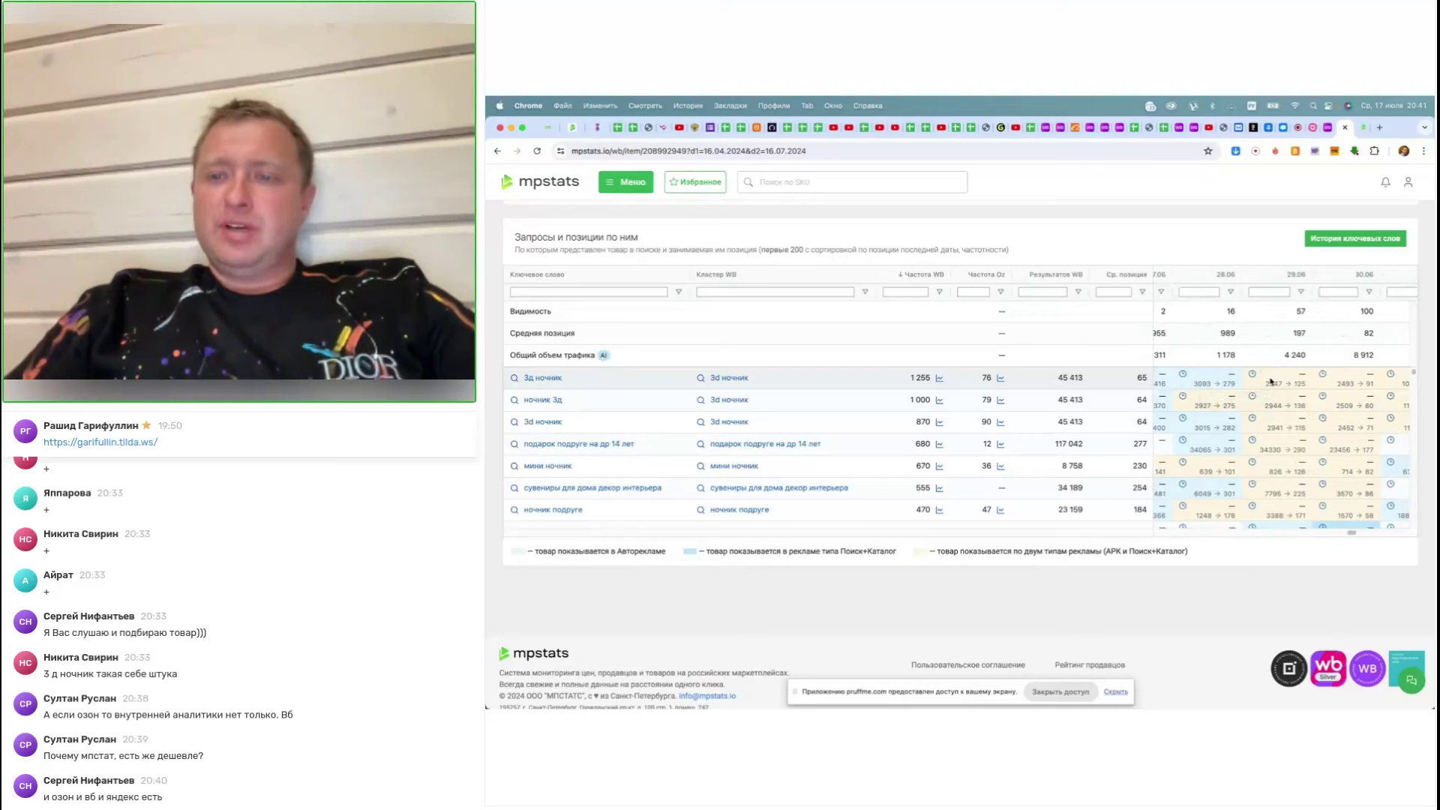
pyautogui.moveTo(1271, 381)
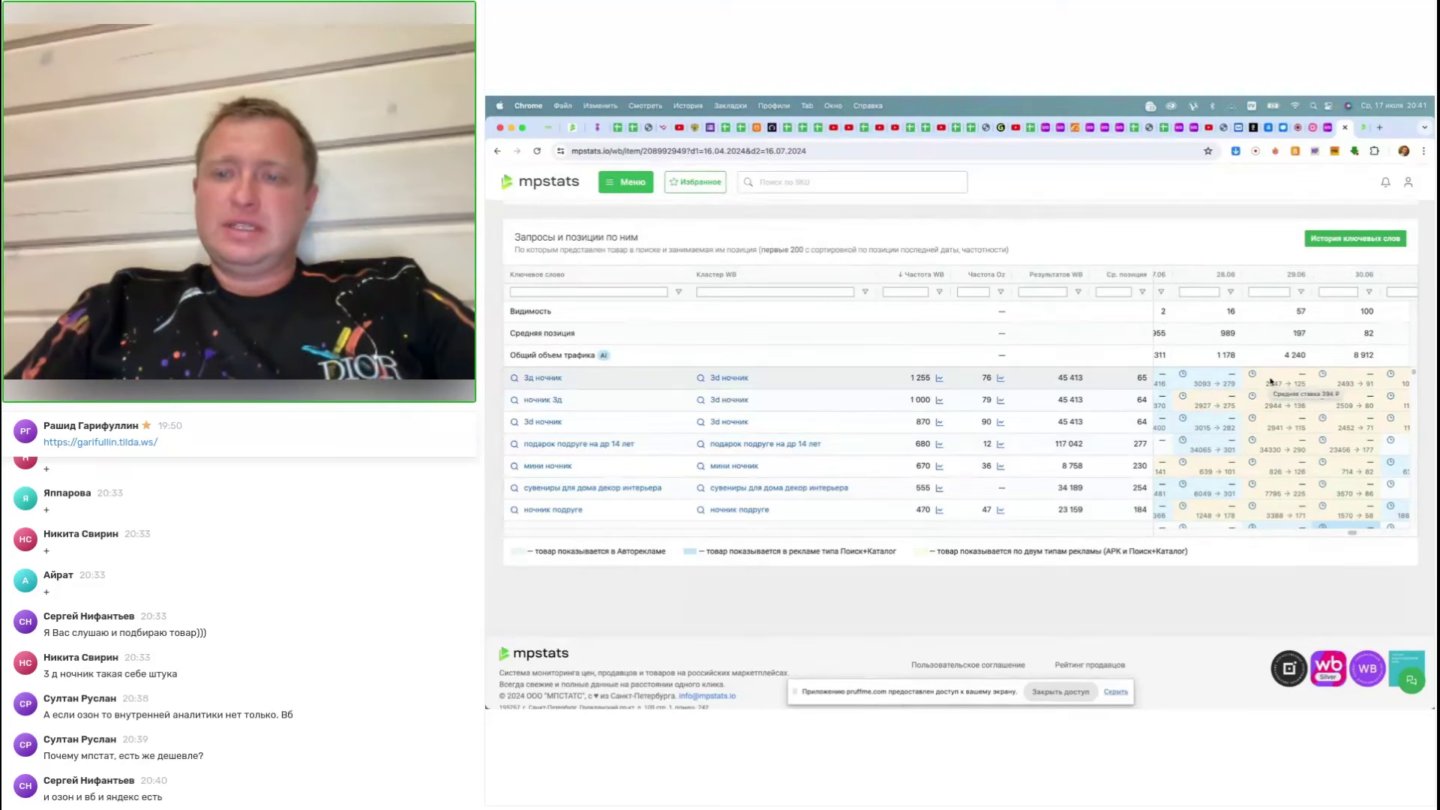
pyautogui.hscroll(4, 1270, 381)
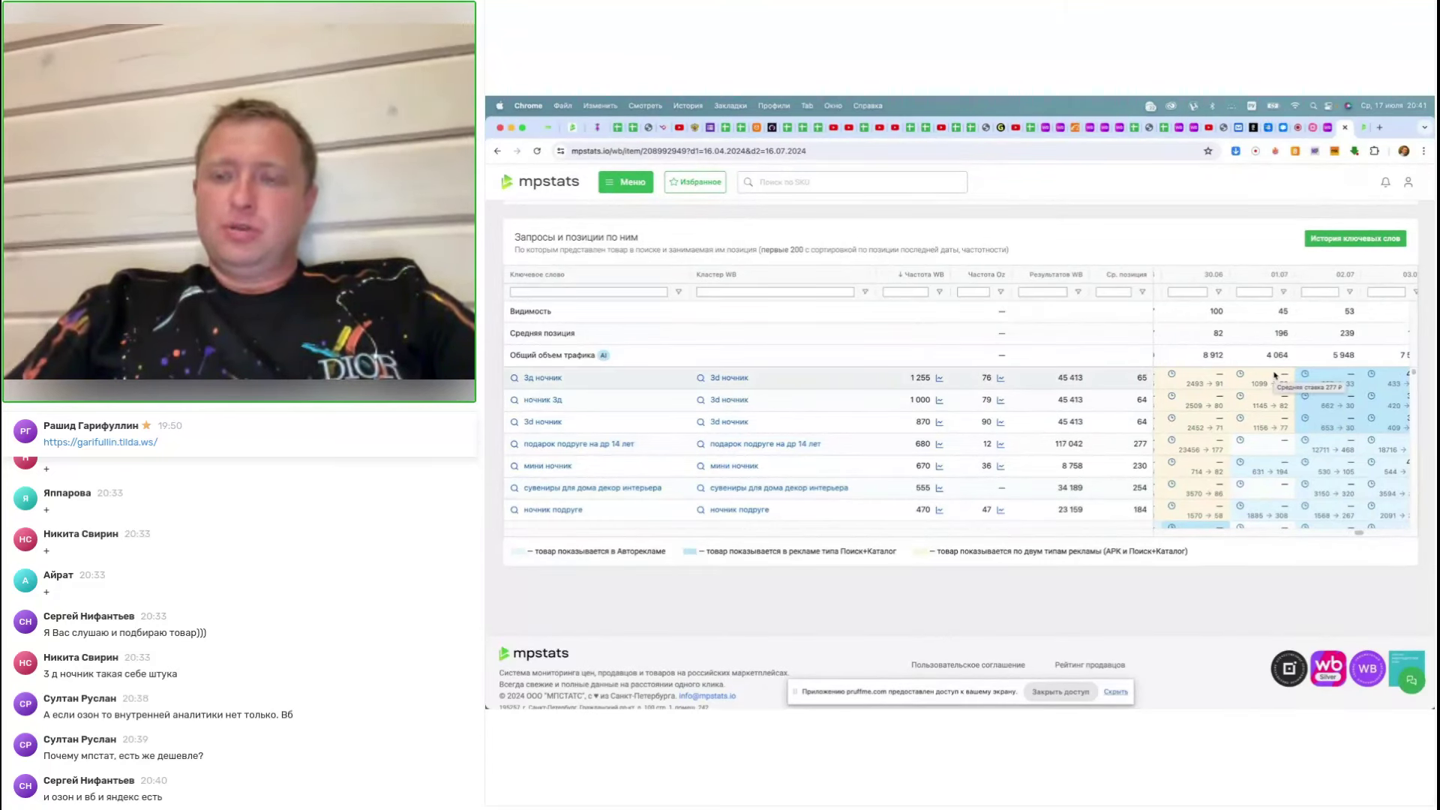
pyautogui.moveTo(1330, 381)
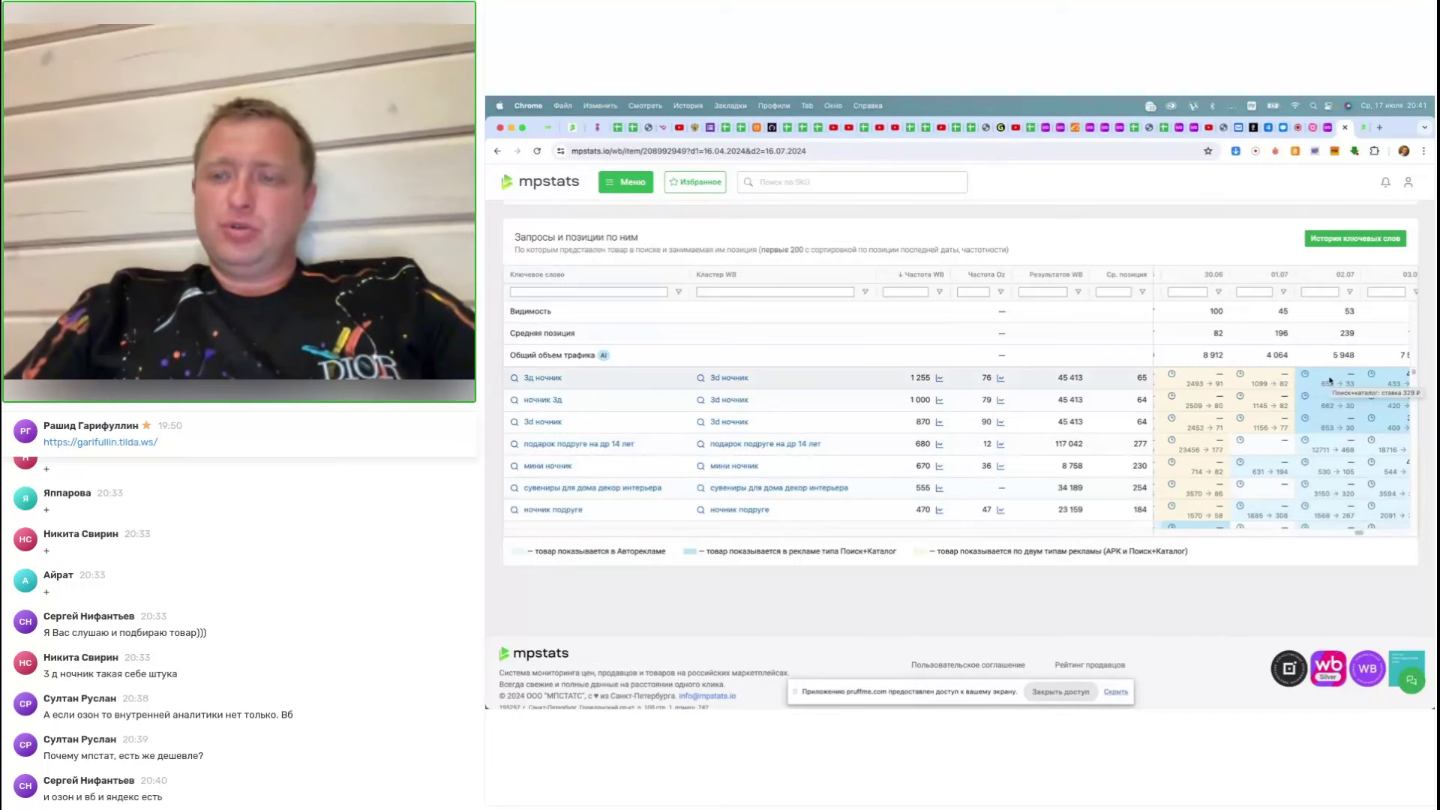
pyautogui.hscroll(5, 1329, 381)
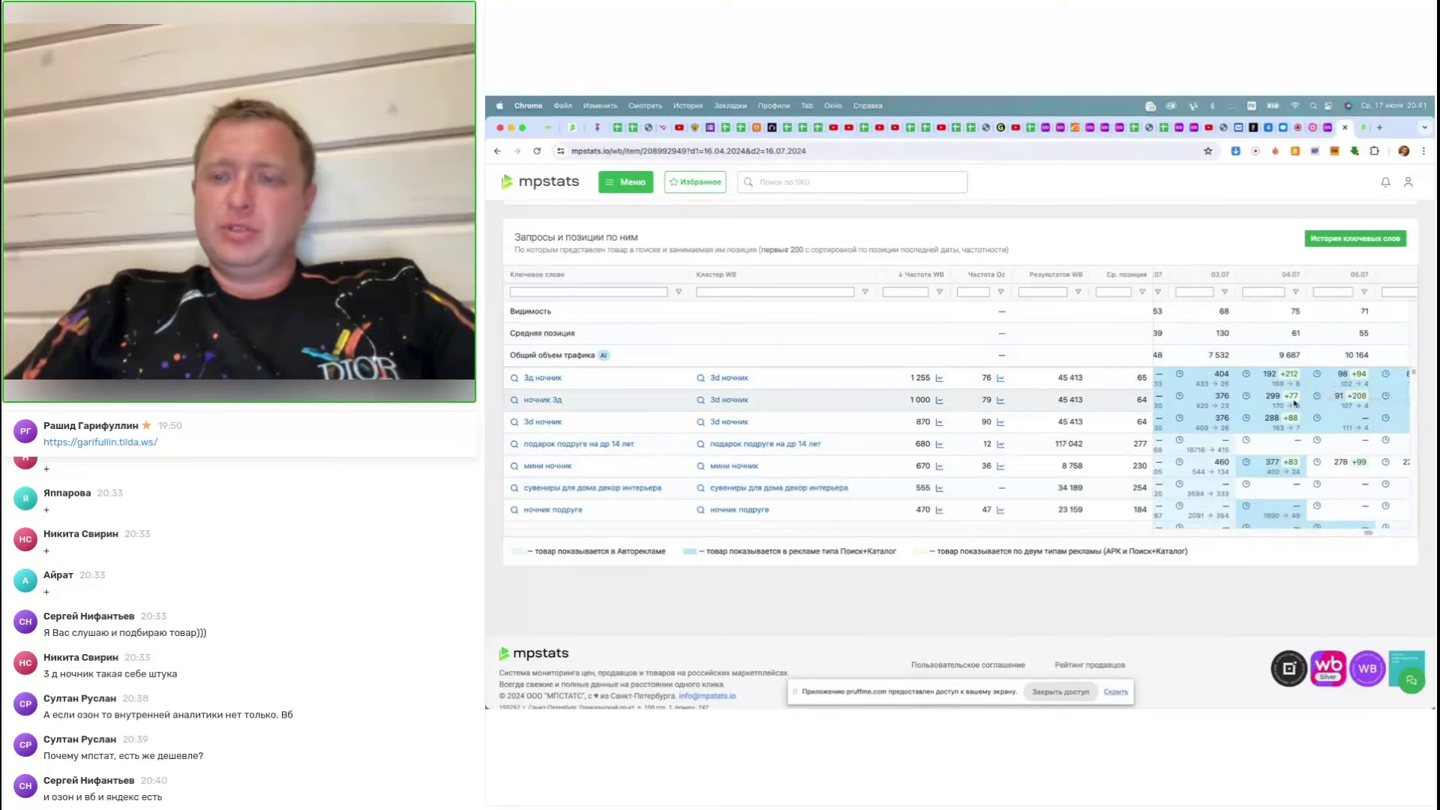
pyautogui.hscroll(5, 1275, 394)
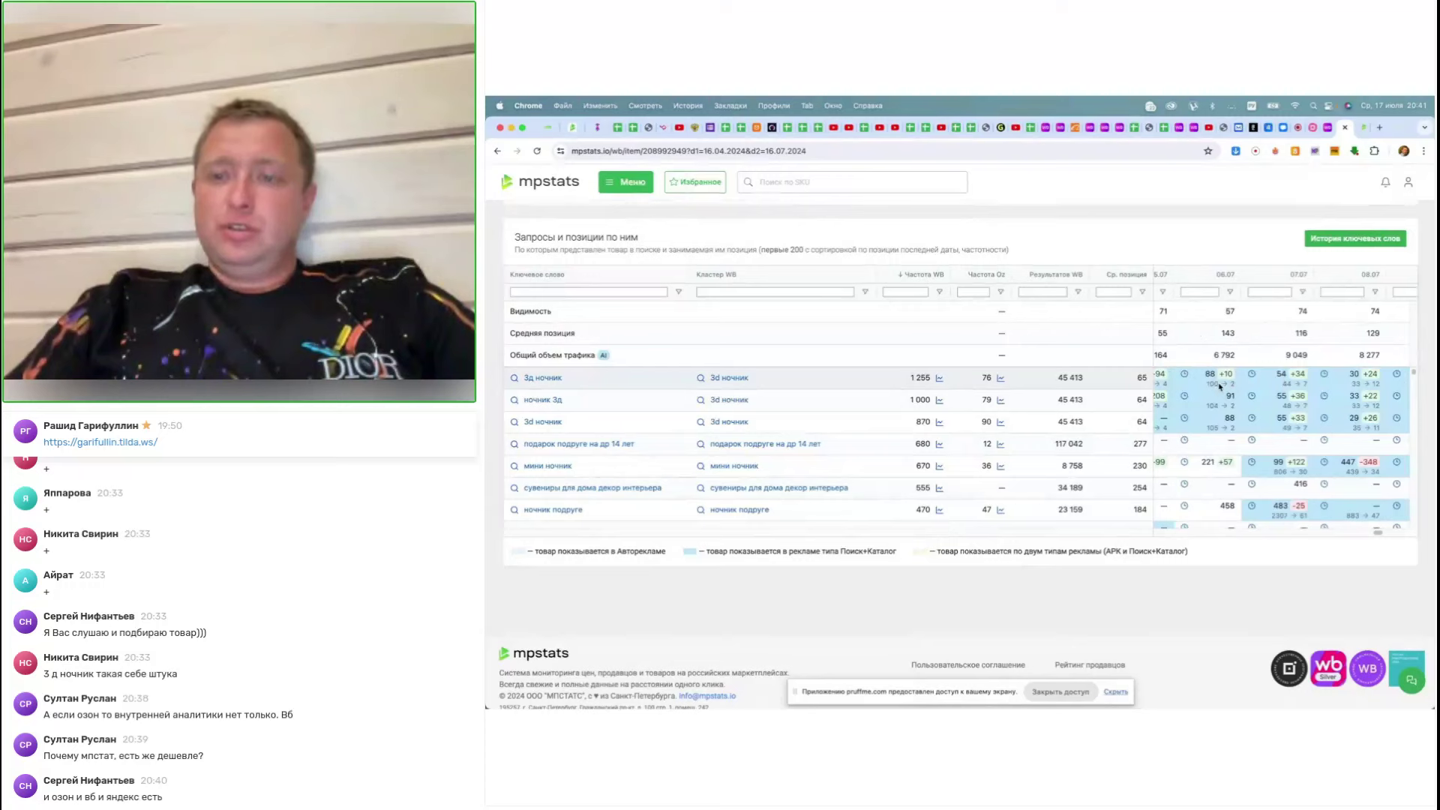
pyautogui.hscroll(-1, 1226, 386)
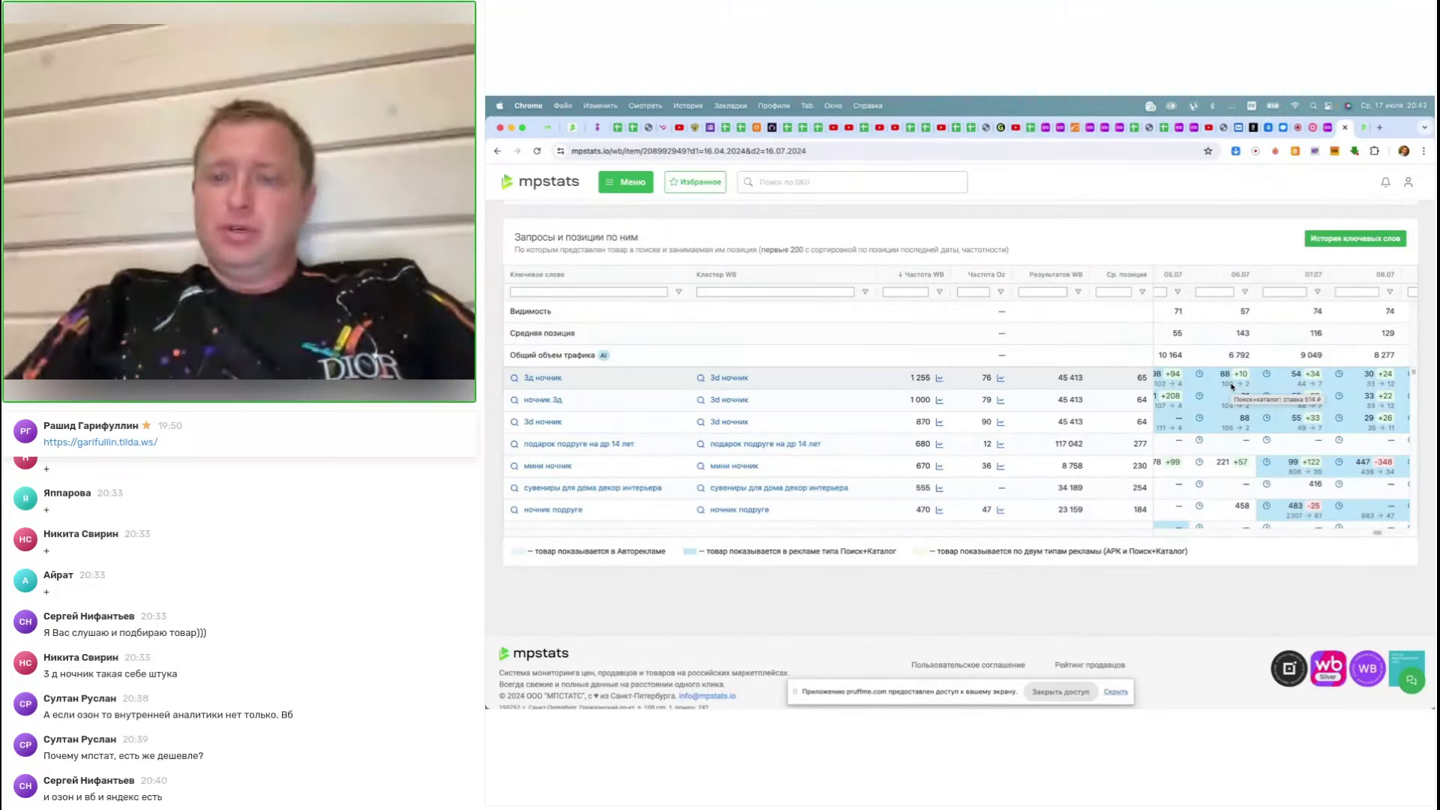
pyautogui.hscroll(-2, 1232, 386)
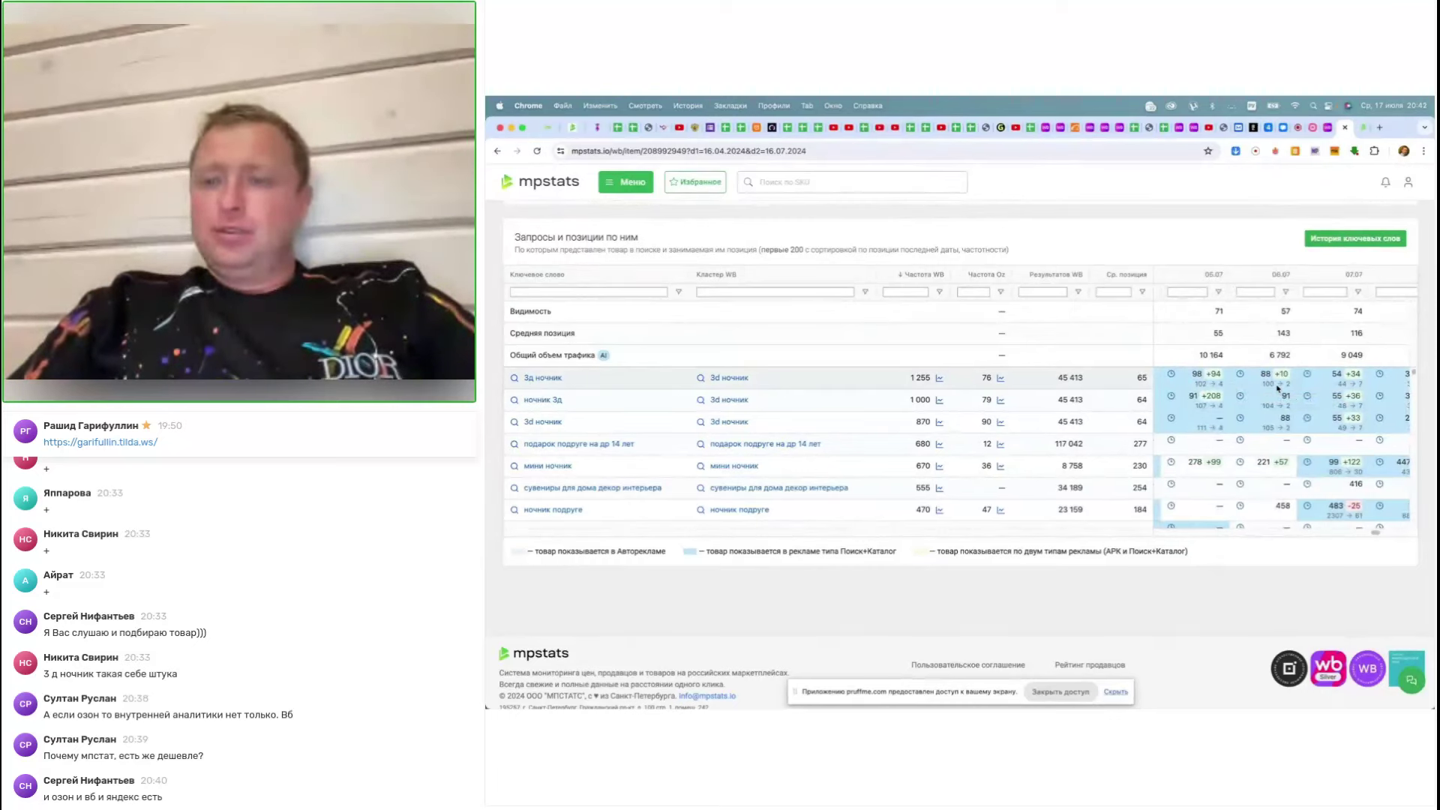
pyautogui.scroll(4, 1217, 552)
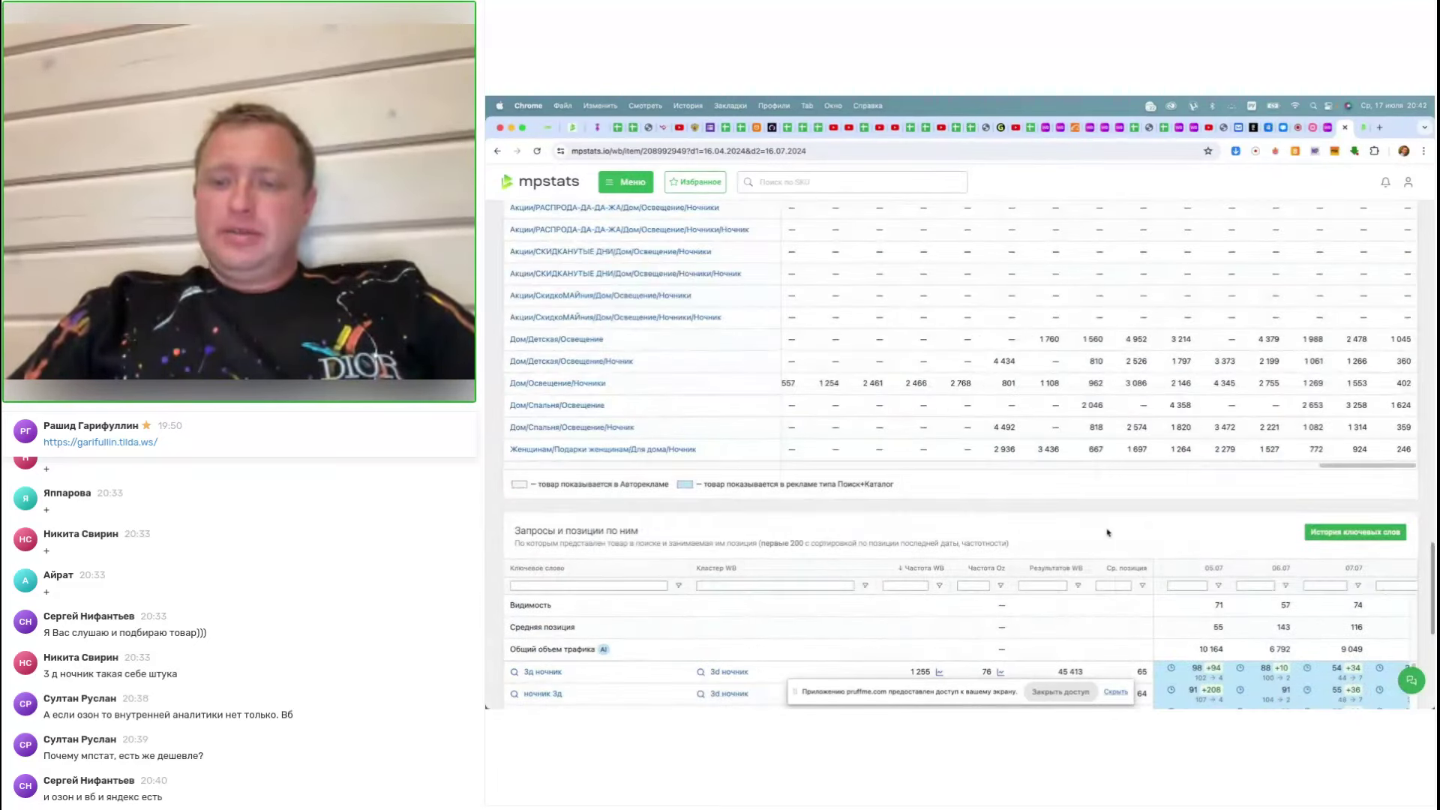
pyautogui.scroll(15, 1107, 532)
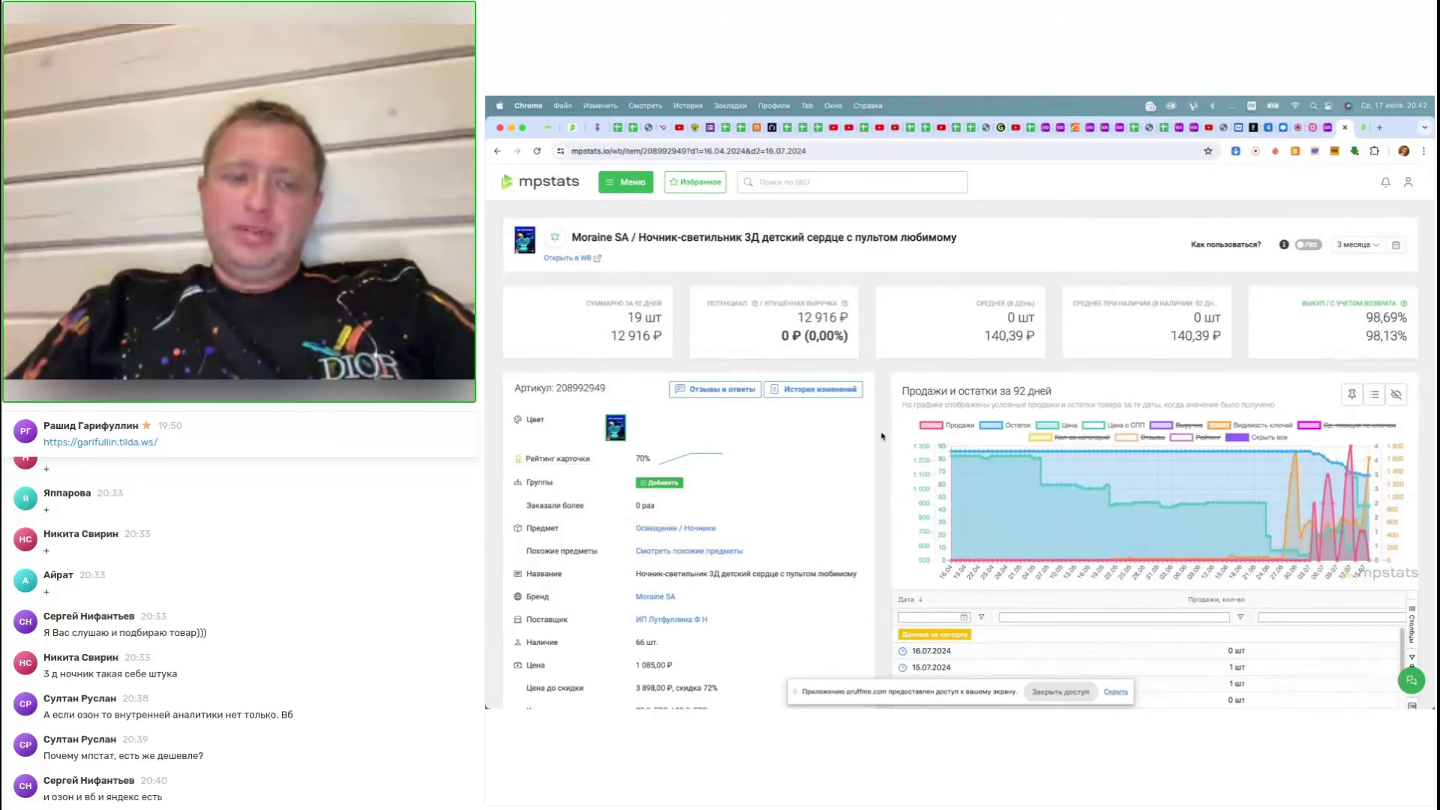
# Switch to the Pruffme webinar room and read the participants' recent chat messages
pyautogui.click(1298, 131)
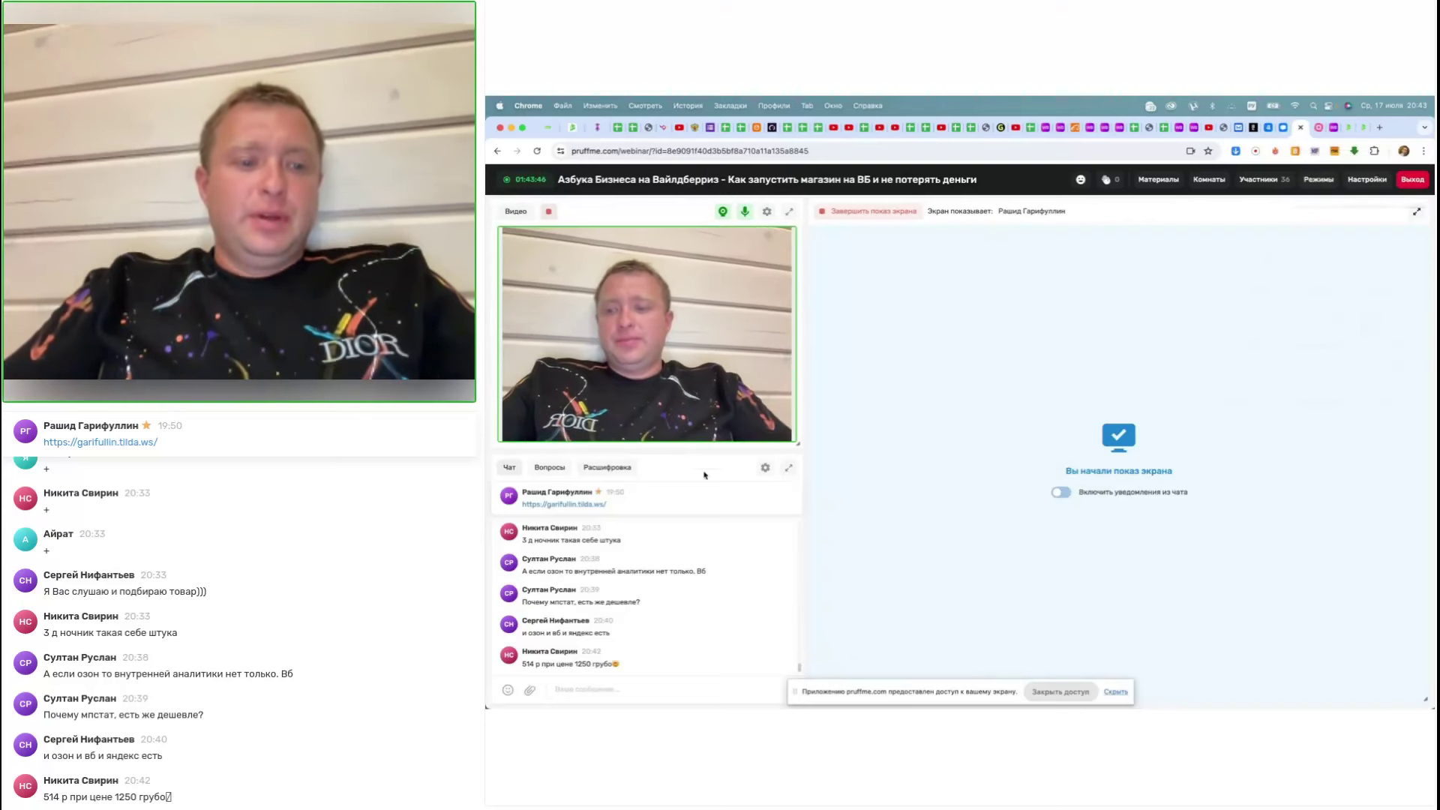
pyautogui.scroll(3, 712, 605)
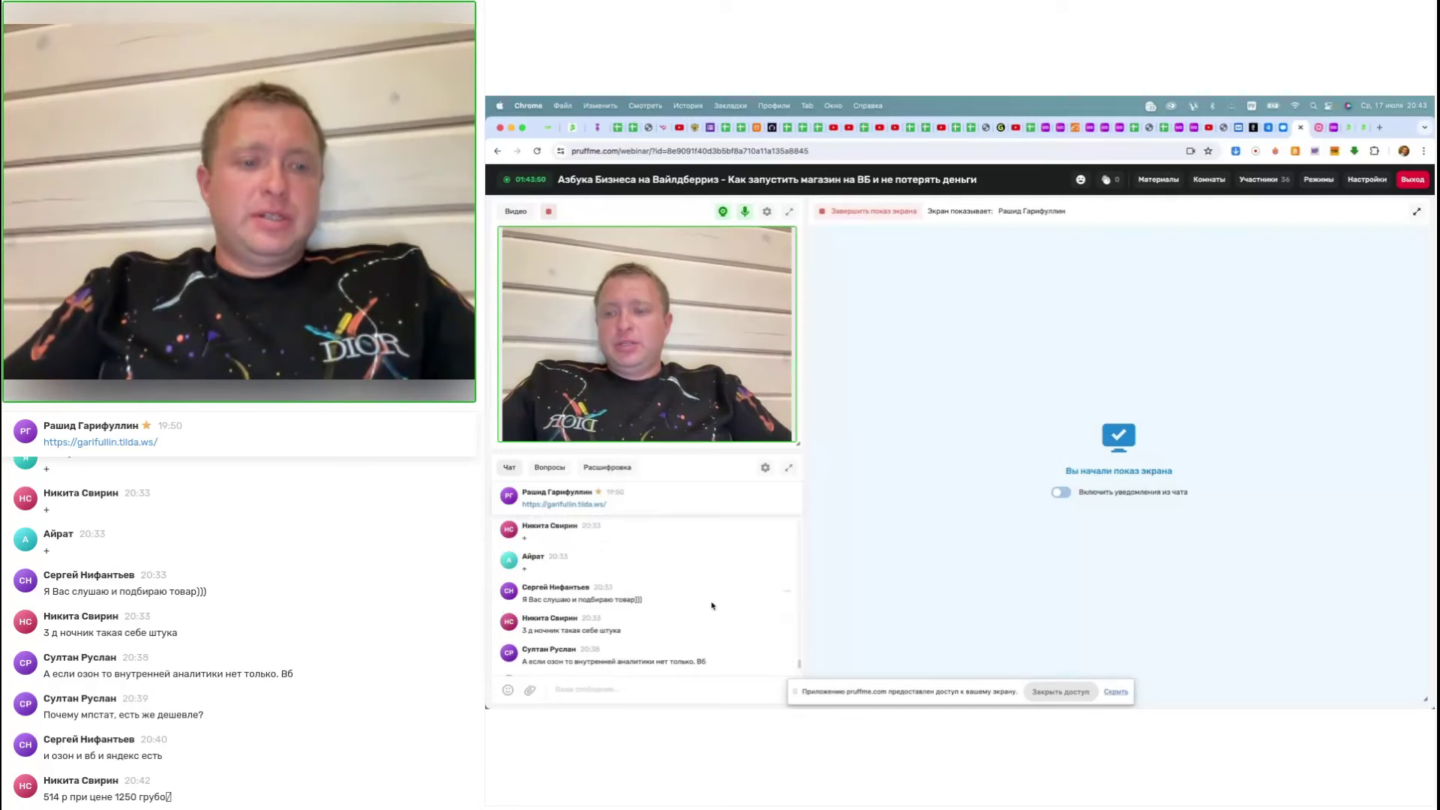
pyautogui.scroll(-1, 712, 605)
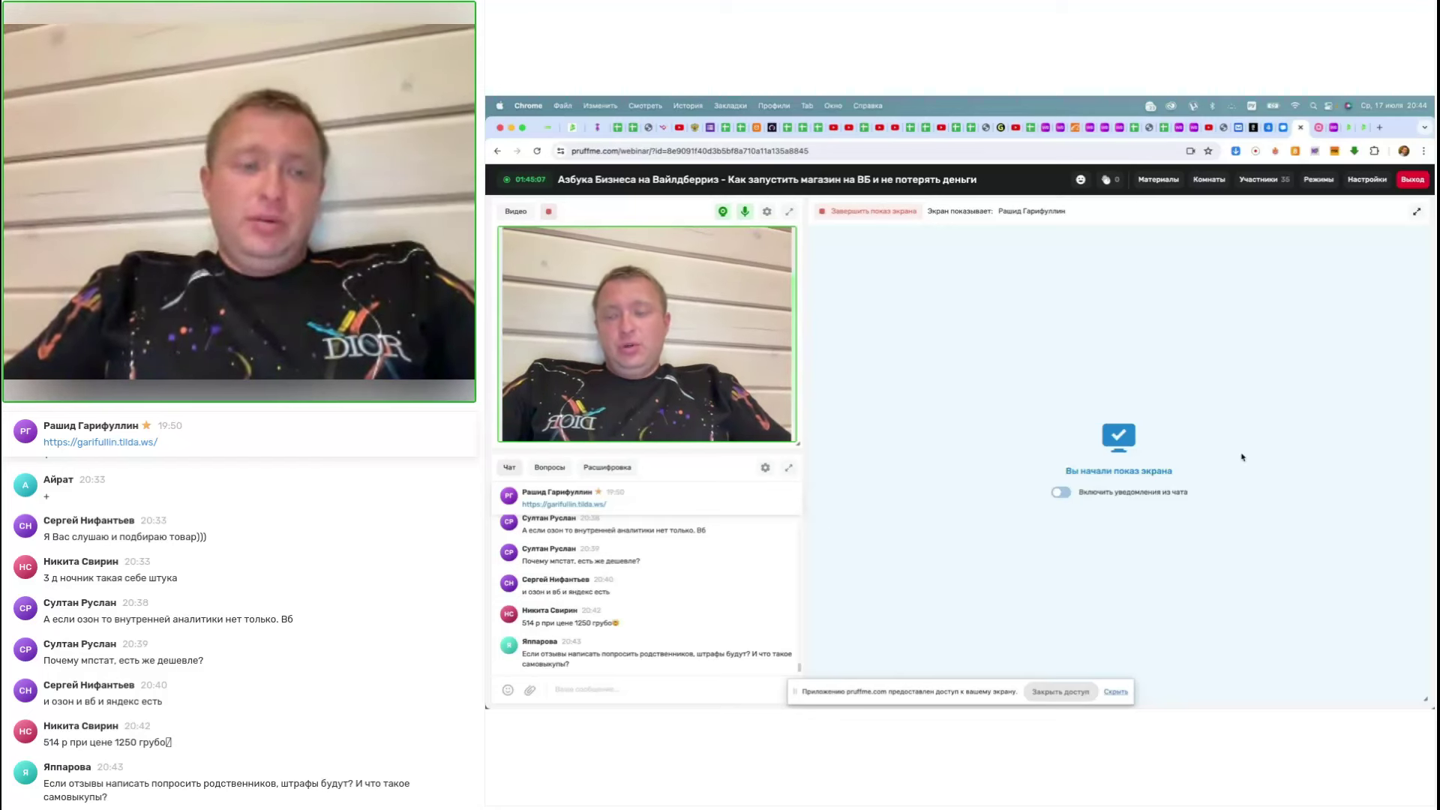
# Return to the MPSTATS night-light list, review the sales graphs and open the item «Ночник светильник детский для сна»
pyautogui.click(1363, 129)
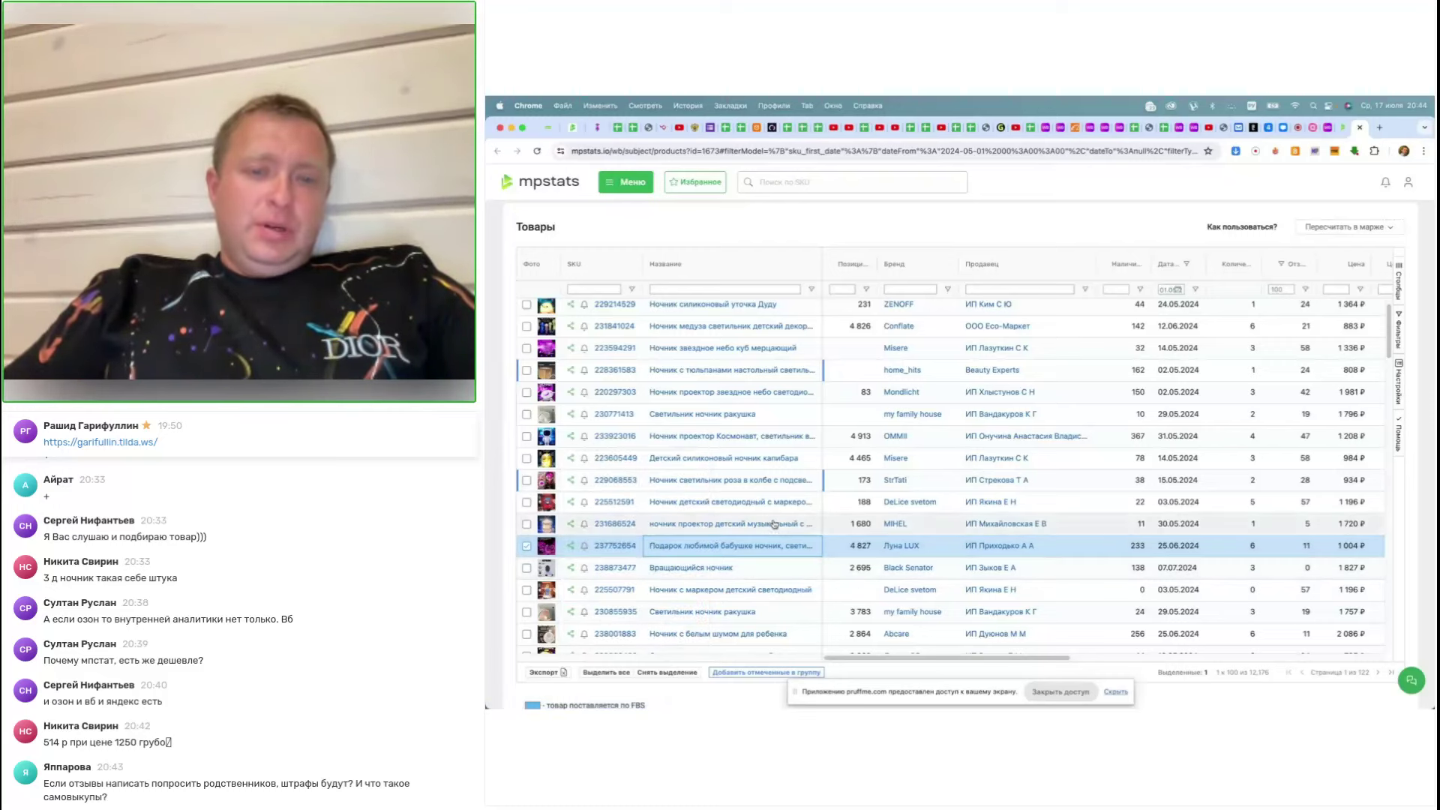
pyautogui.hscroll(10, 1008, 471)
pyautogui.scroll(1, 1004, 461)
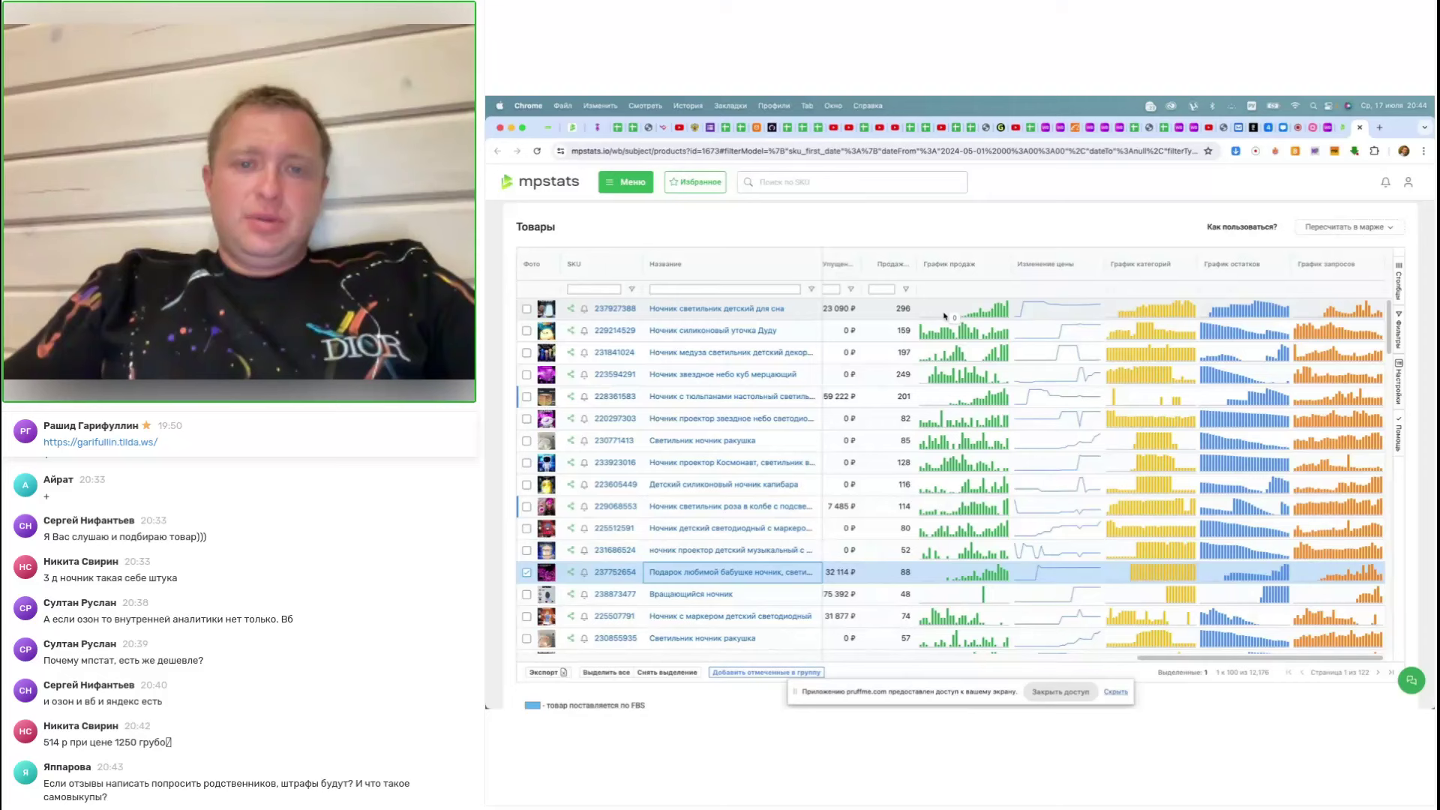
pyautogui.hscroll(-5, 944, 316)
pyautogui.click(749, 308)
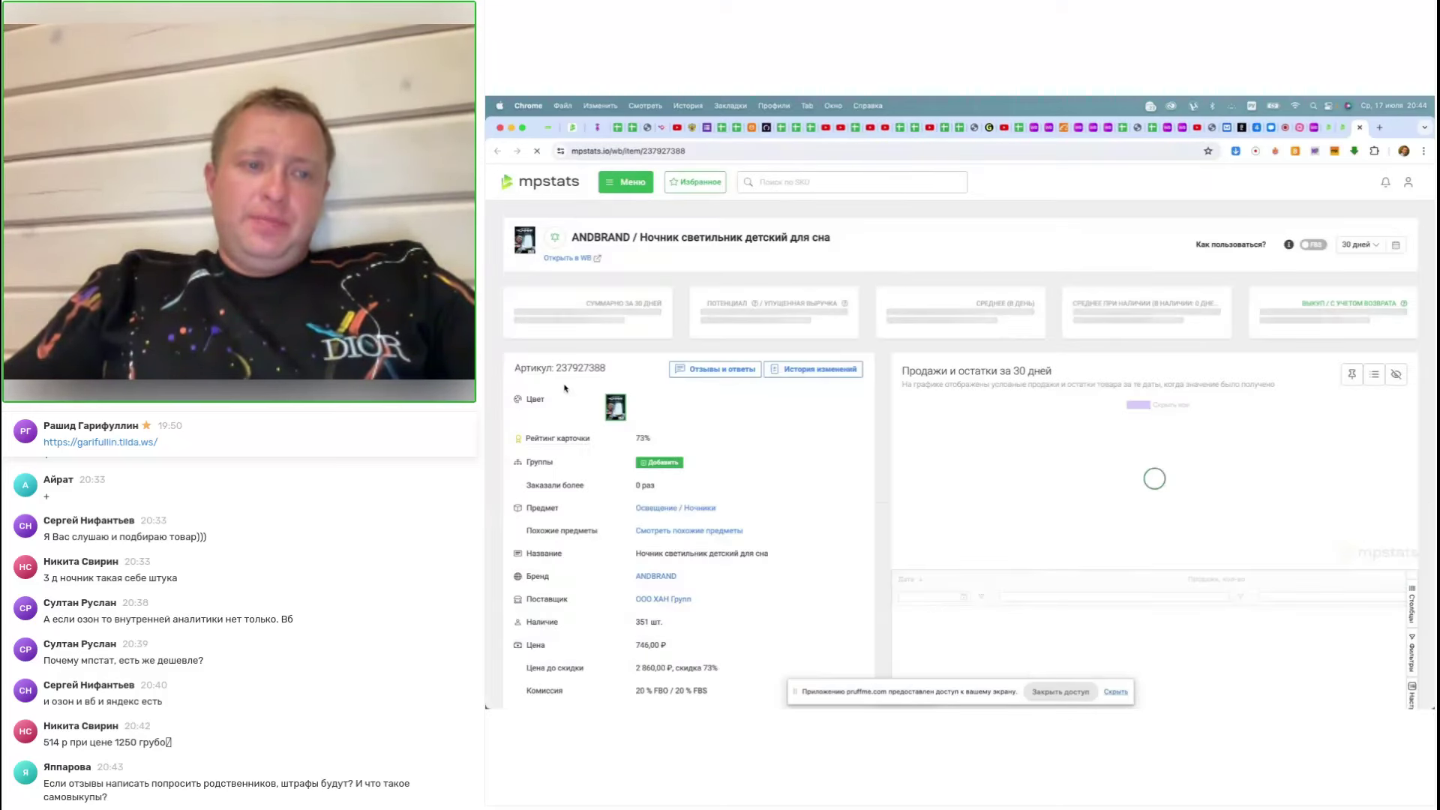
# Inspect the ANDBRAND night light's picture and its sales and stock chart, and open the «Смена фото» comparison
pyautogui.moveTo(609, 430)
pyautogui.scroll(5, 609, 430)
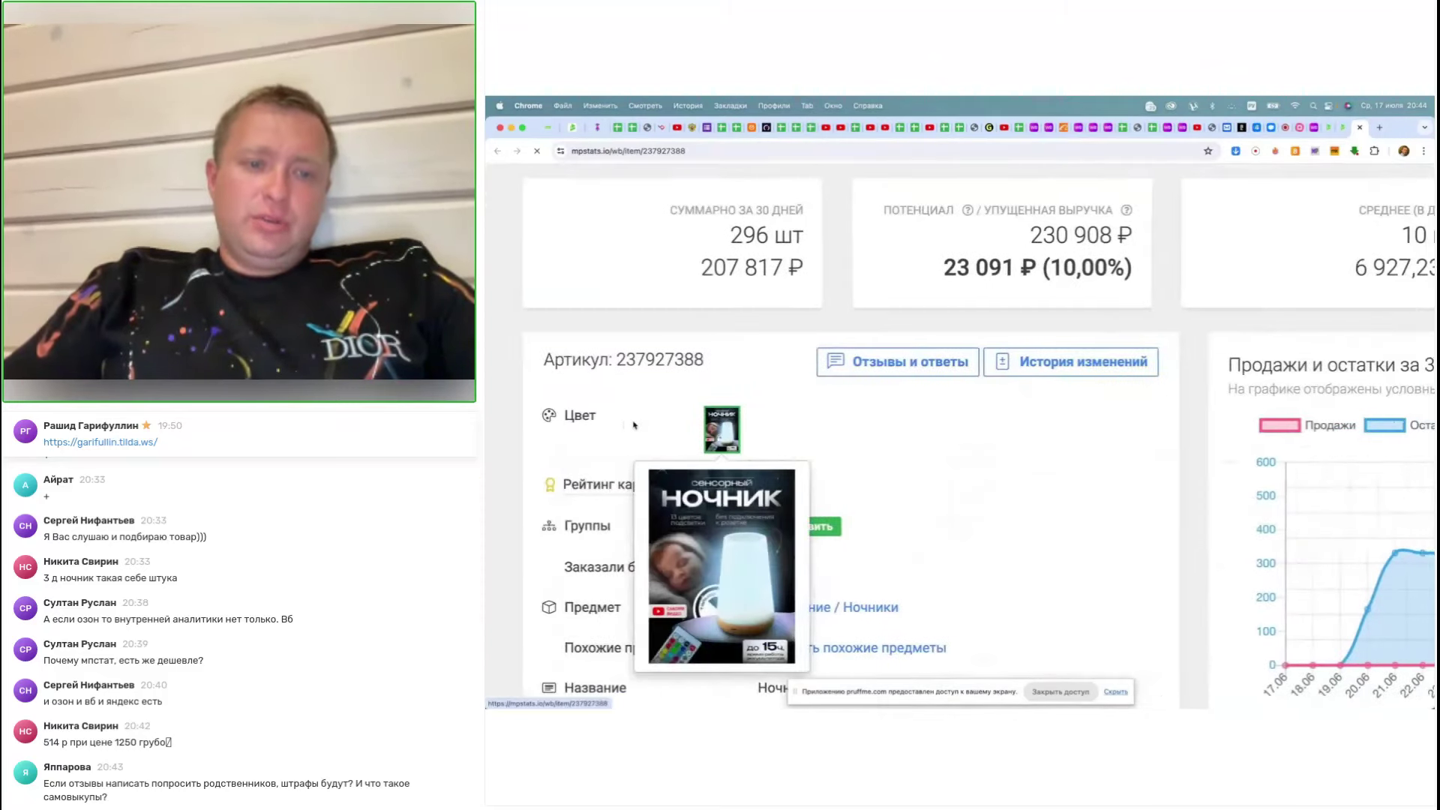
pyautogui.scroll(-5, 725, 435)
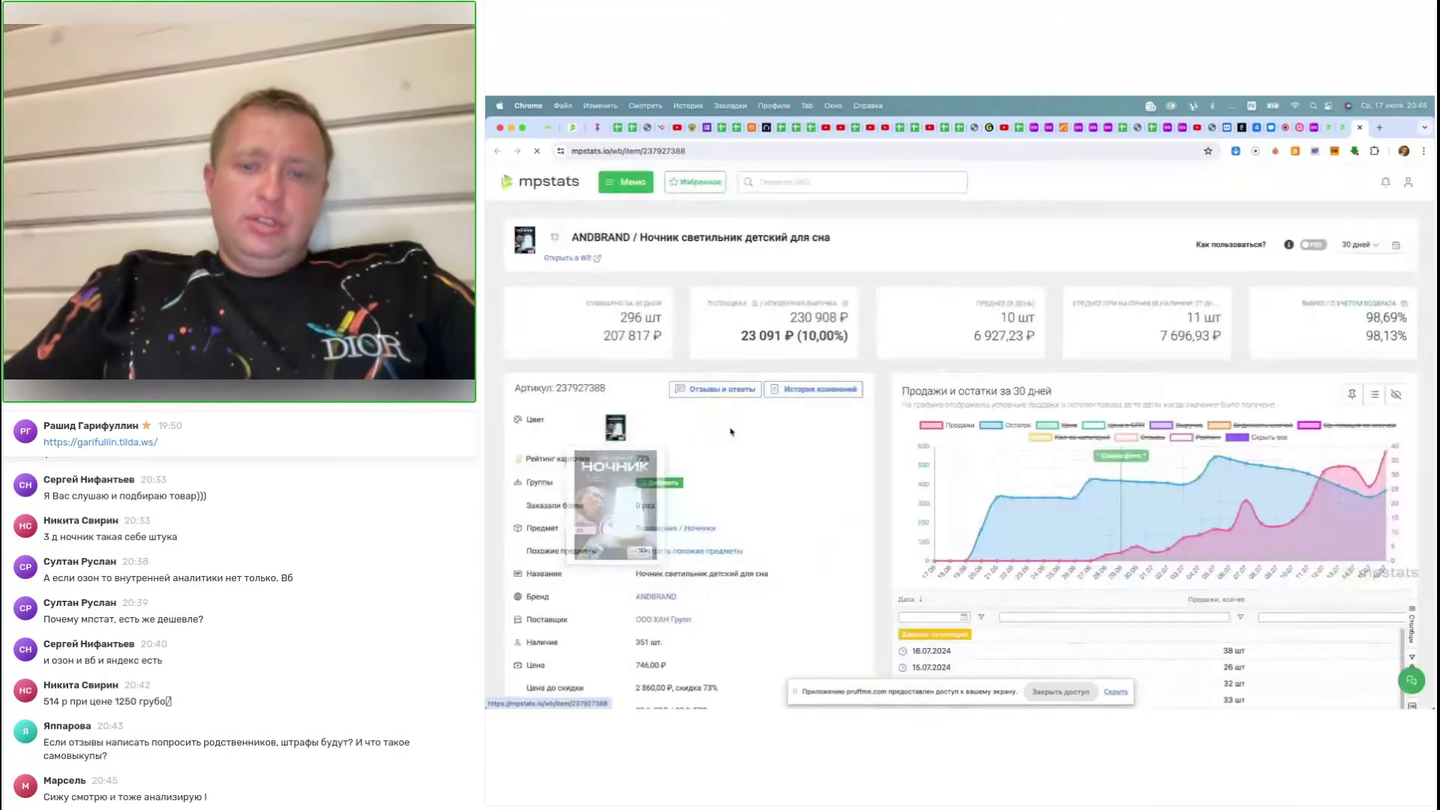
pyautogui.moveTo(999, 501)
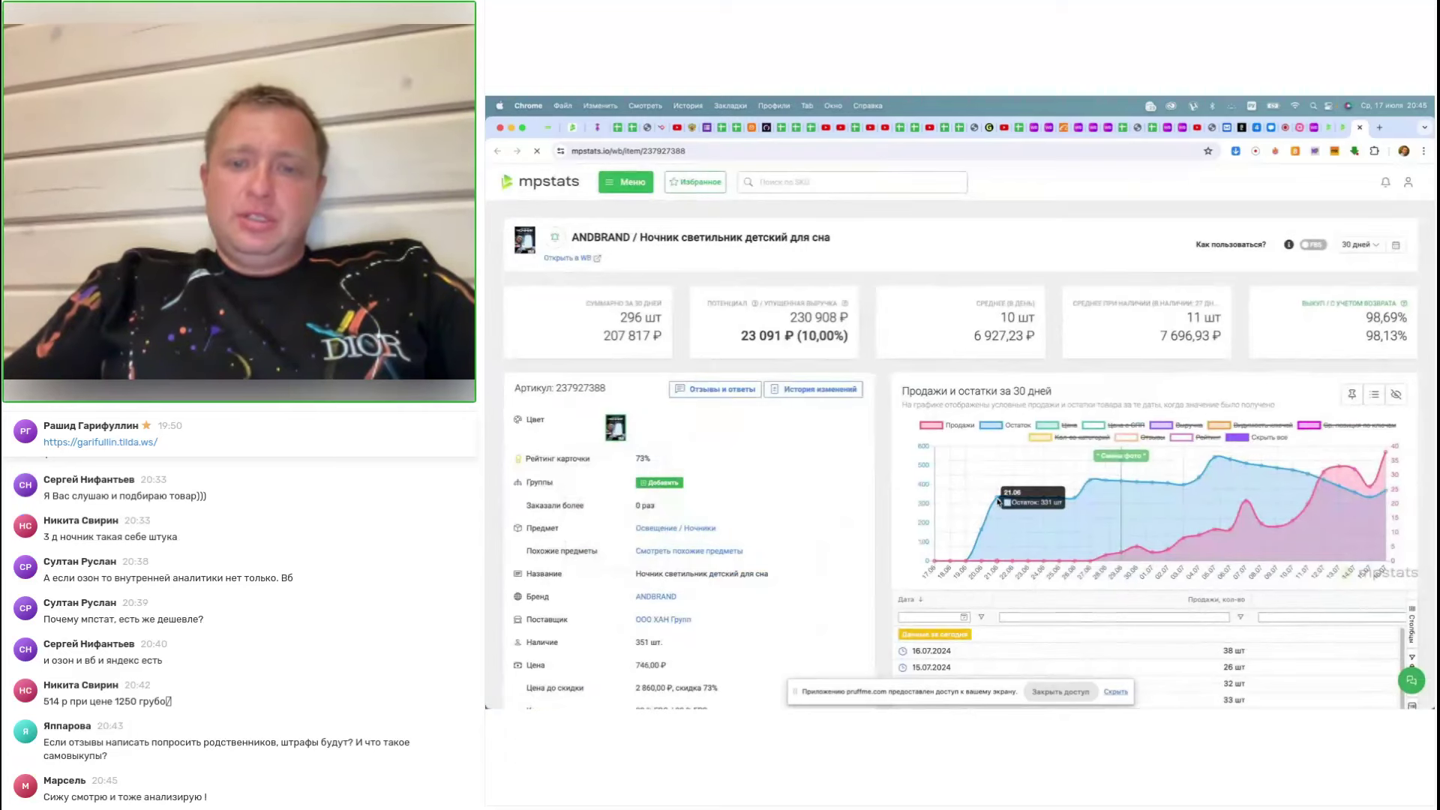
pyautogui.click(1125, 456)
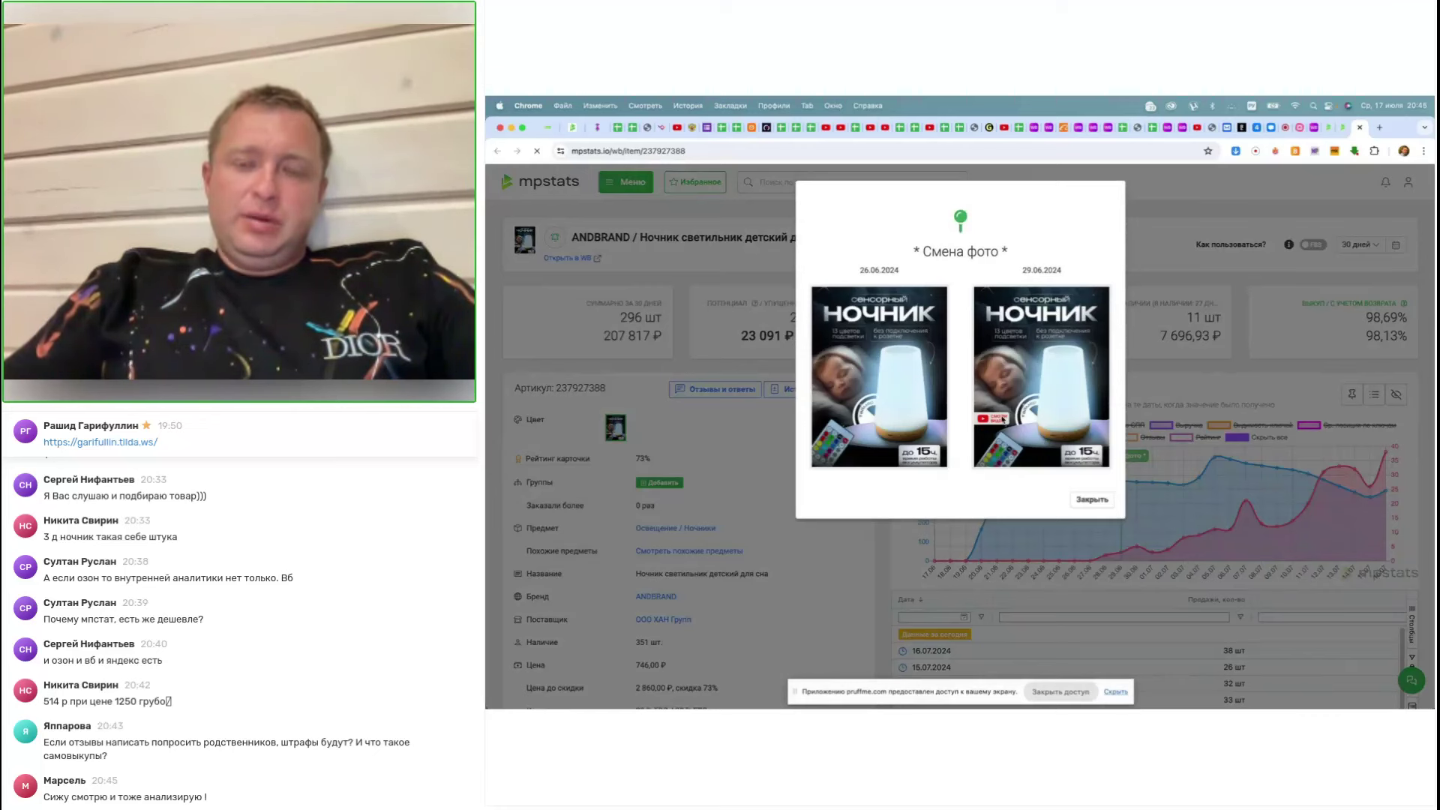
# Close the photo comparison and look through the ANDBRAND night light's keyword positions for the last days of June
pyautogui.click(1094, 500)
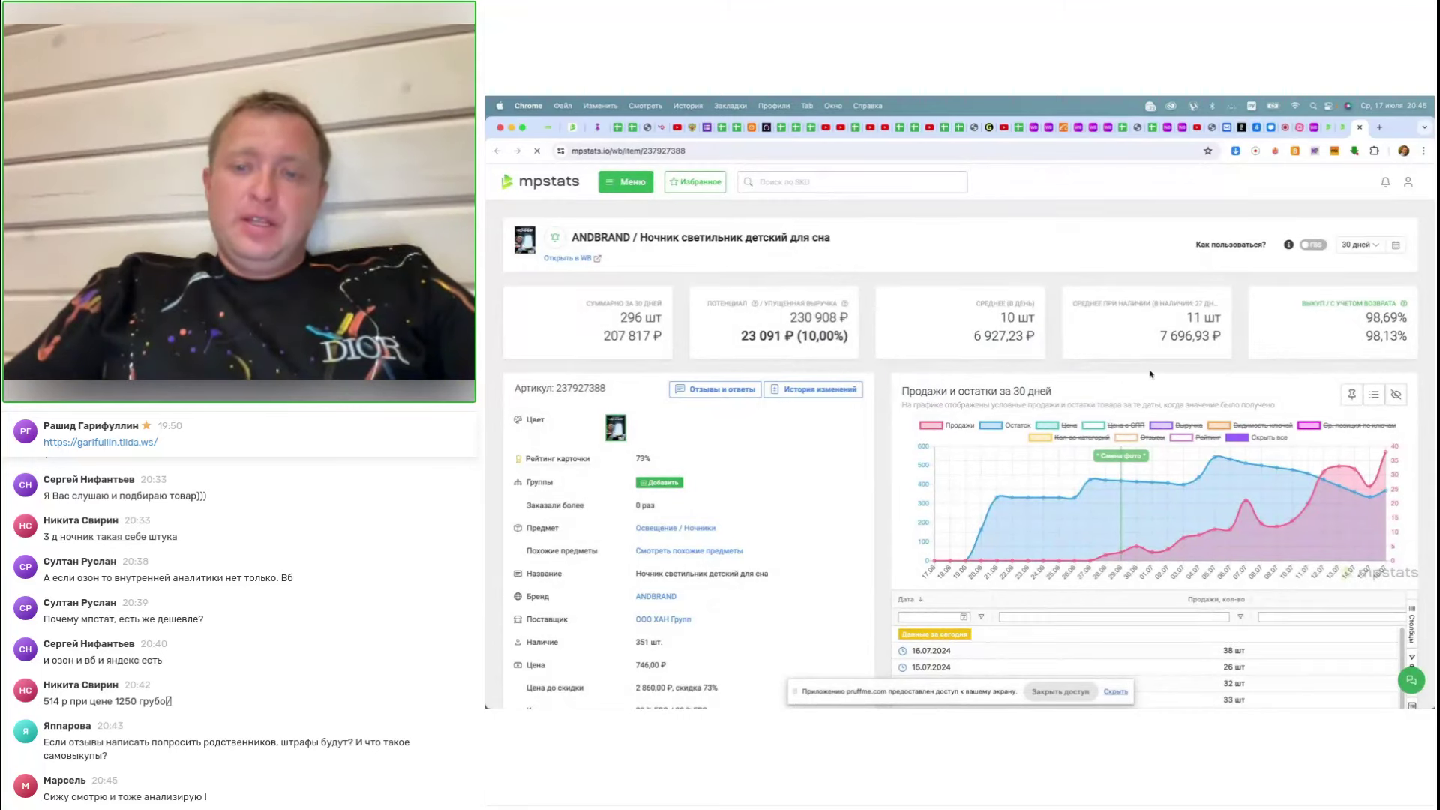
pyautogui.scroll(-15, 1151, 372)
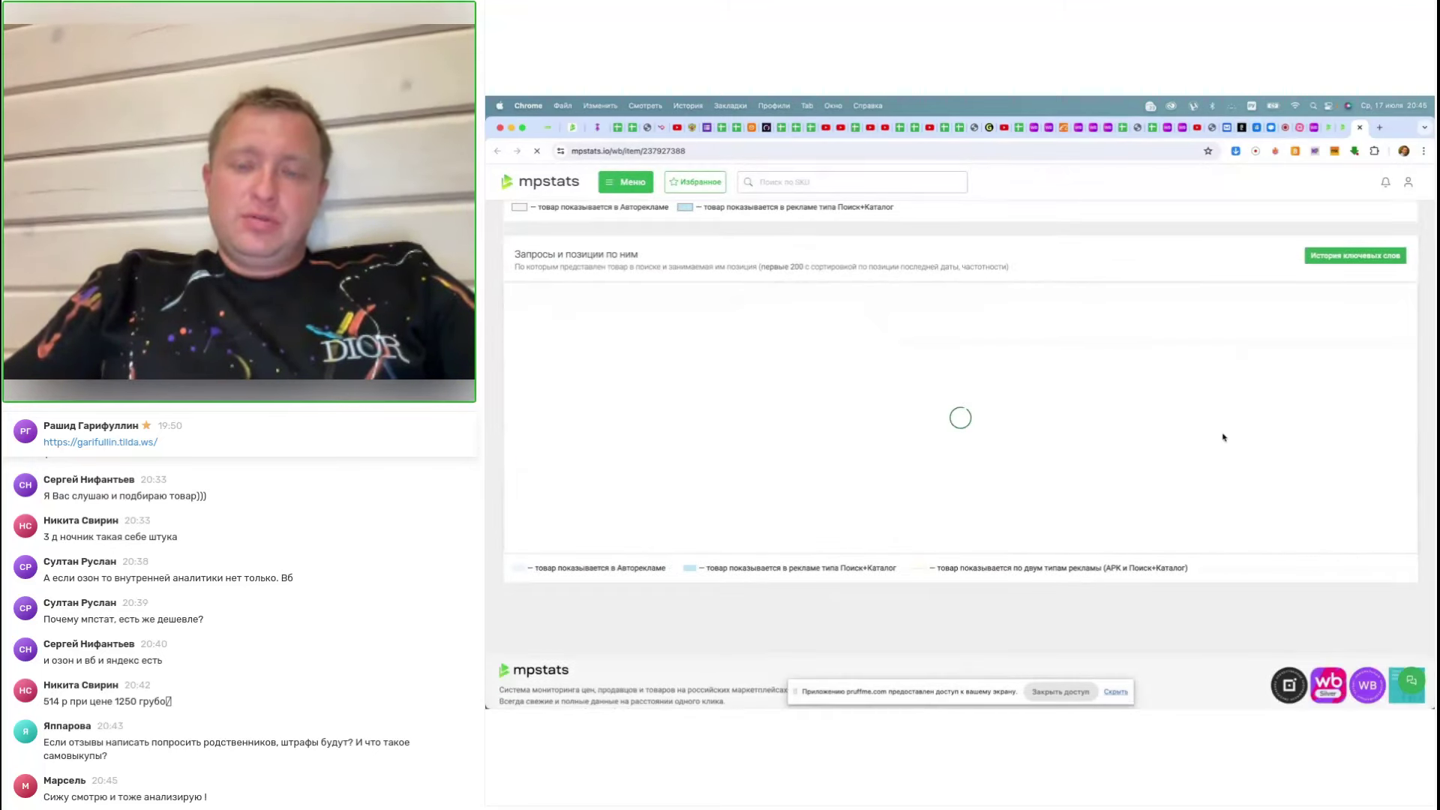
pyautogui.hscroll(1, 1224, 437)
pyautogui.hscroll(-5, 1224, 437)
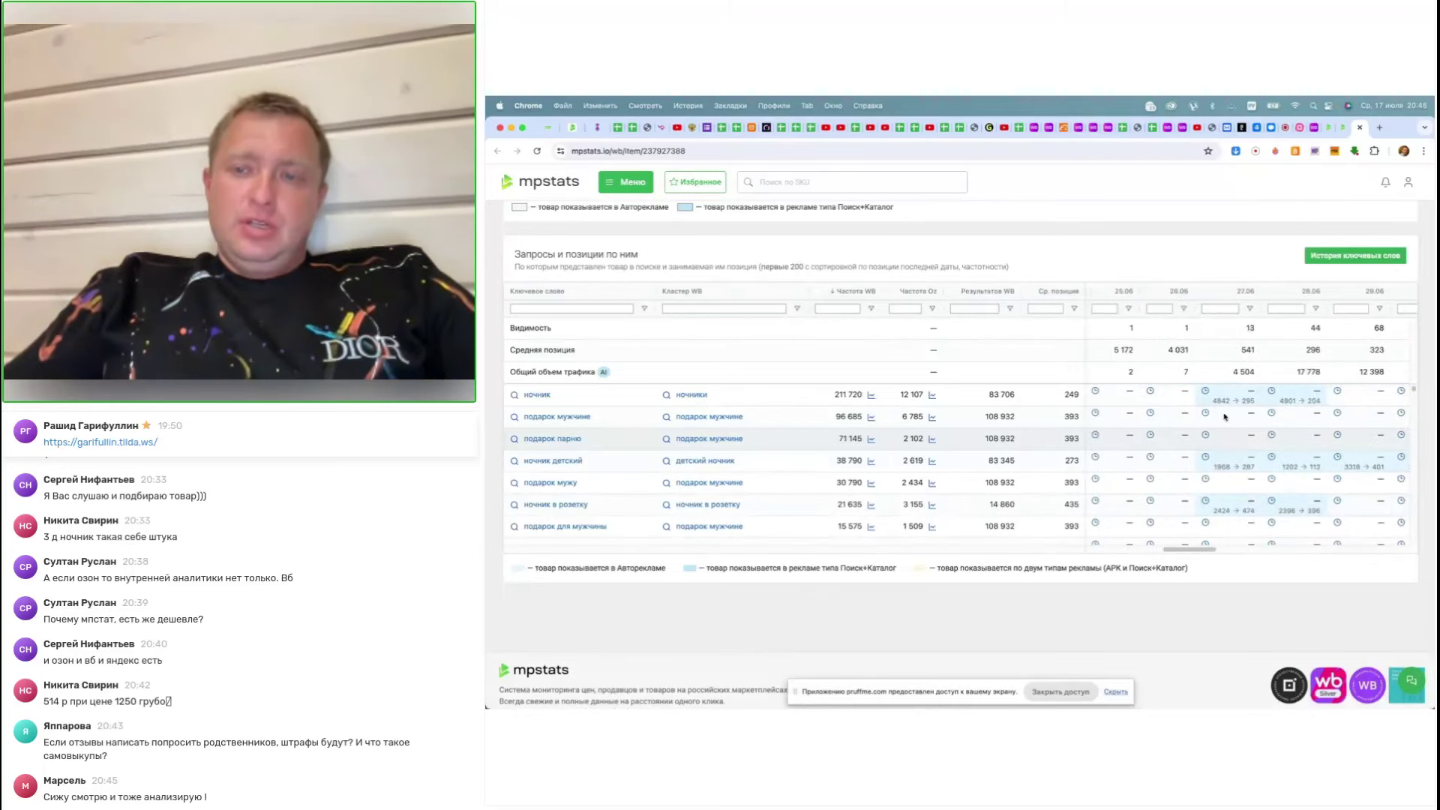
# Review the ANDBRAND night light's product details and inspect its stock by warehouse on 16.07.2024
pyautogui.scroll(15, 1225, 417)
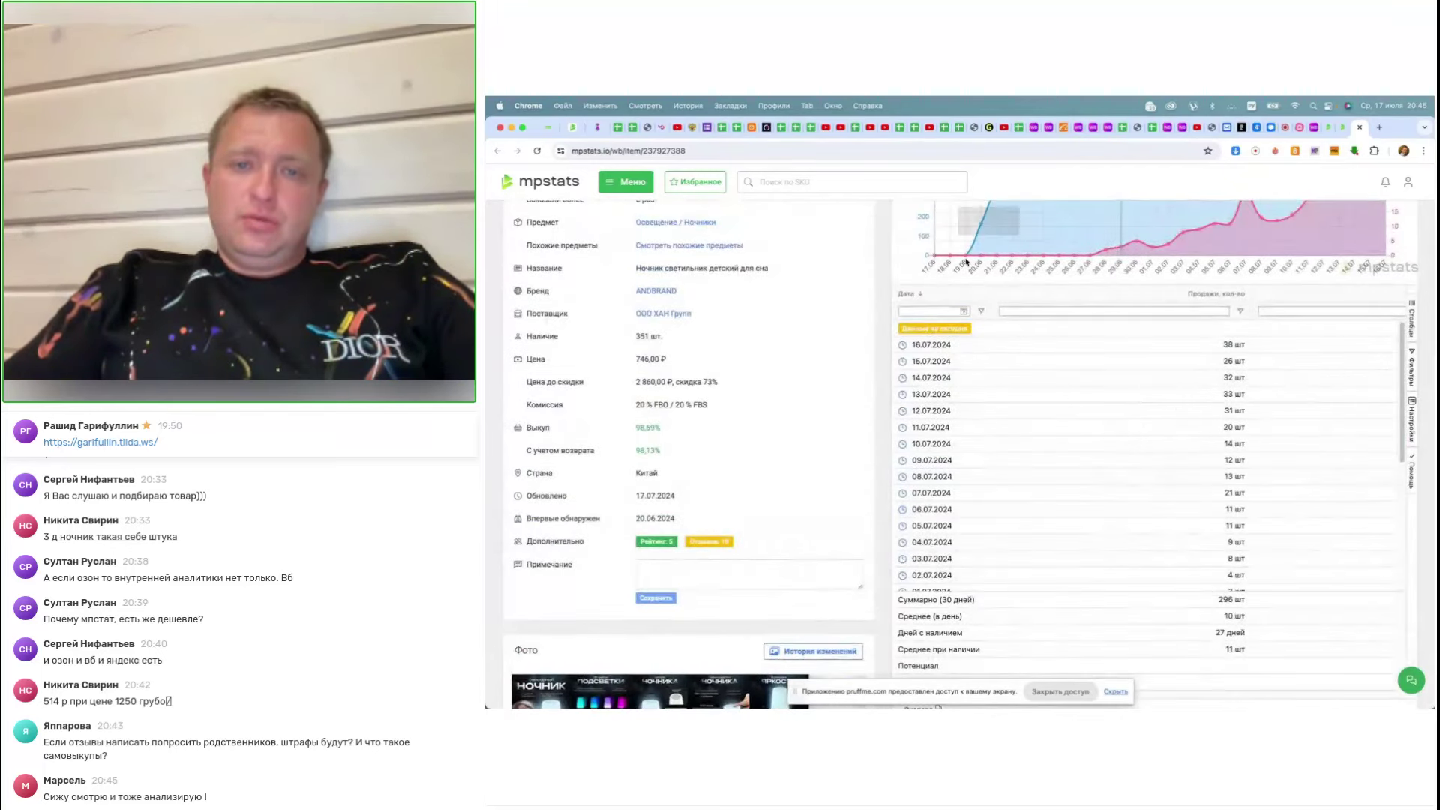
pyautogui.scroll(-5, 1039, 380)
pyautogui.scroll(-10, 1045, 380)
pyautogui.scroll(4, 1012, 390)
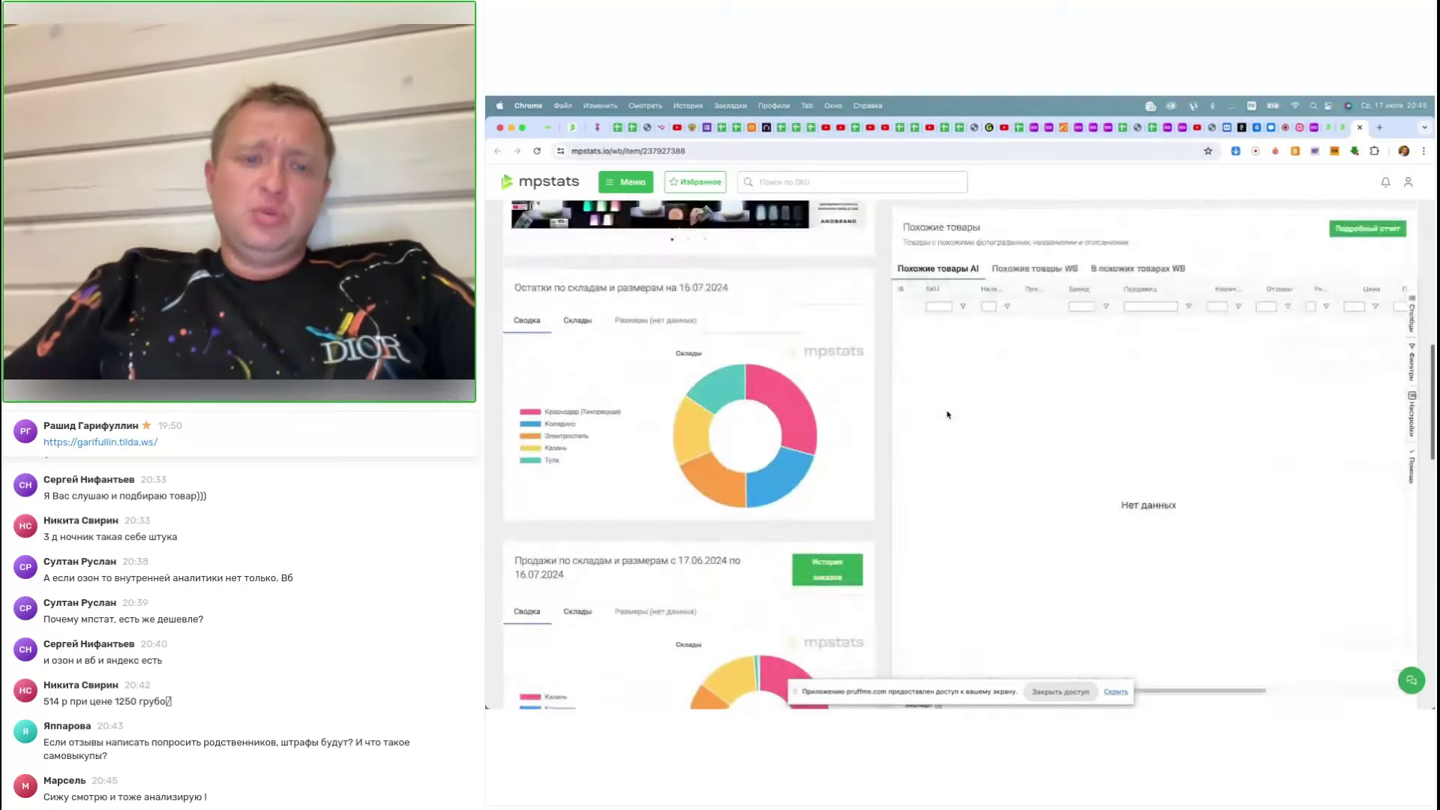
pyautogui.scroll(-4, 975, 405)
pyautogui.scroll(5, 948, 414)
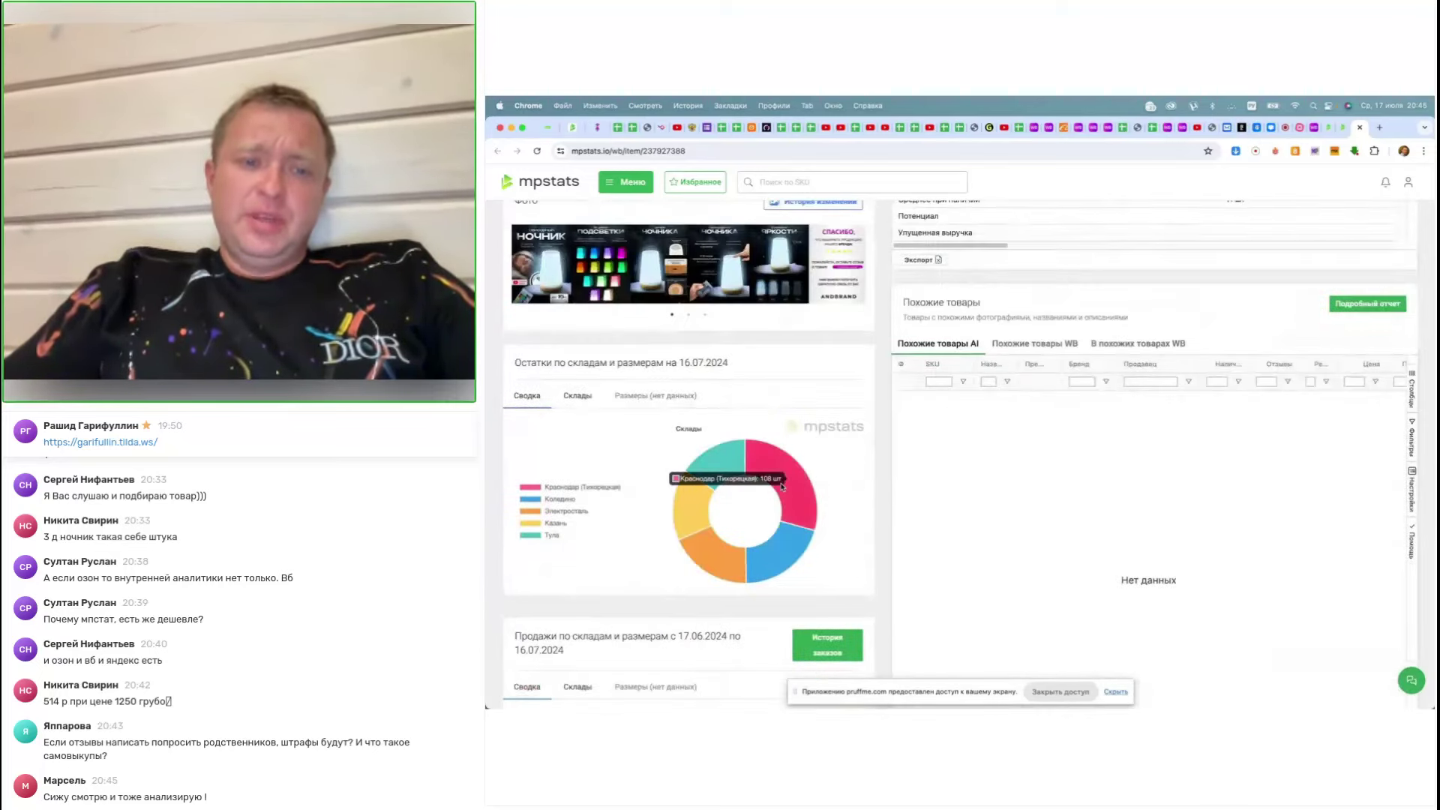
pyautogui.moveTo(784, 541)
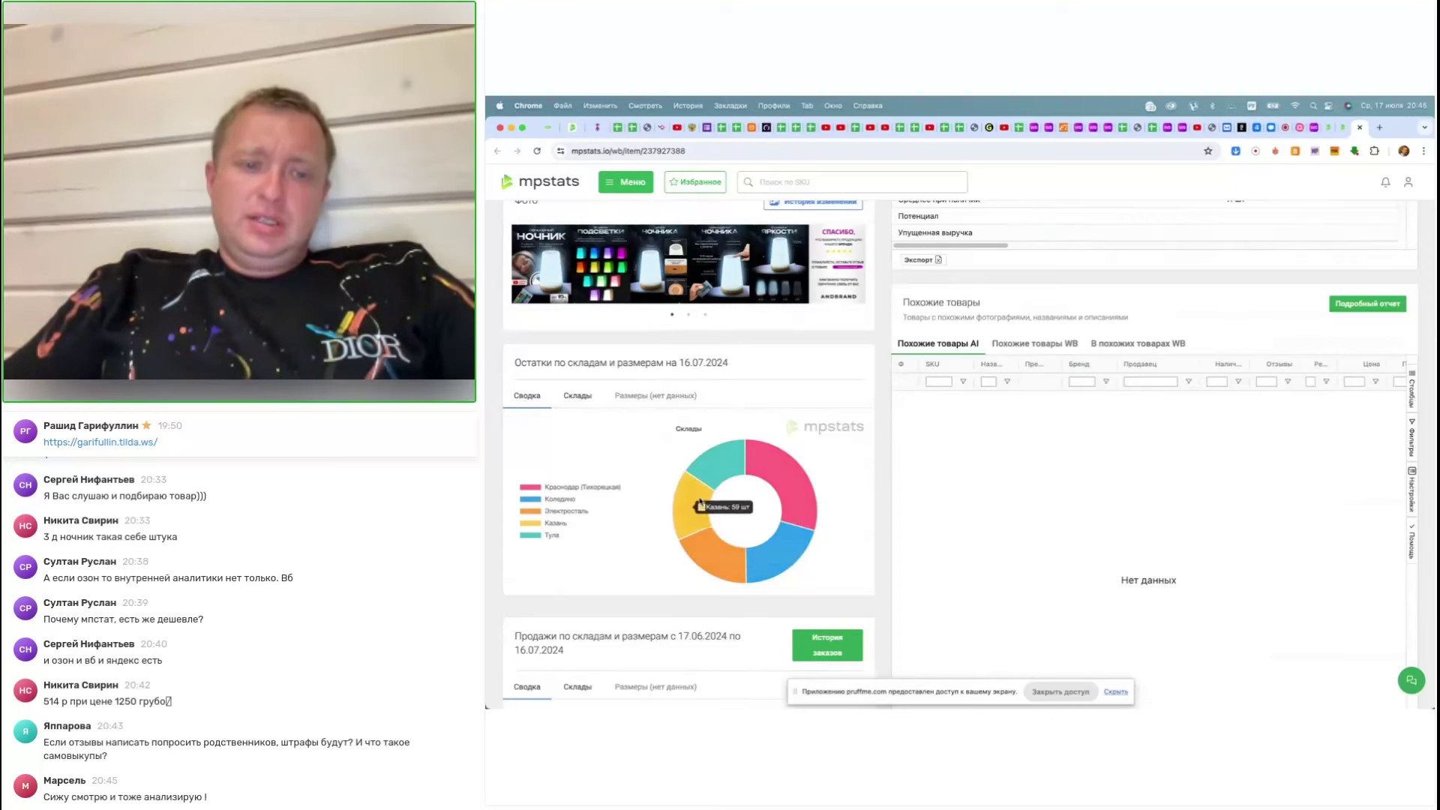
# Check the auto-ad bids for the query «ночник» on 27.06 and 28.06 and for «подарок мужчине» on 10.07
pyautogui.scroll(-15, 932, 436)
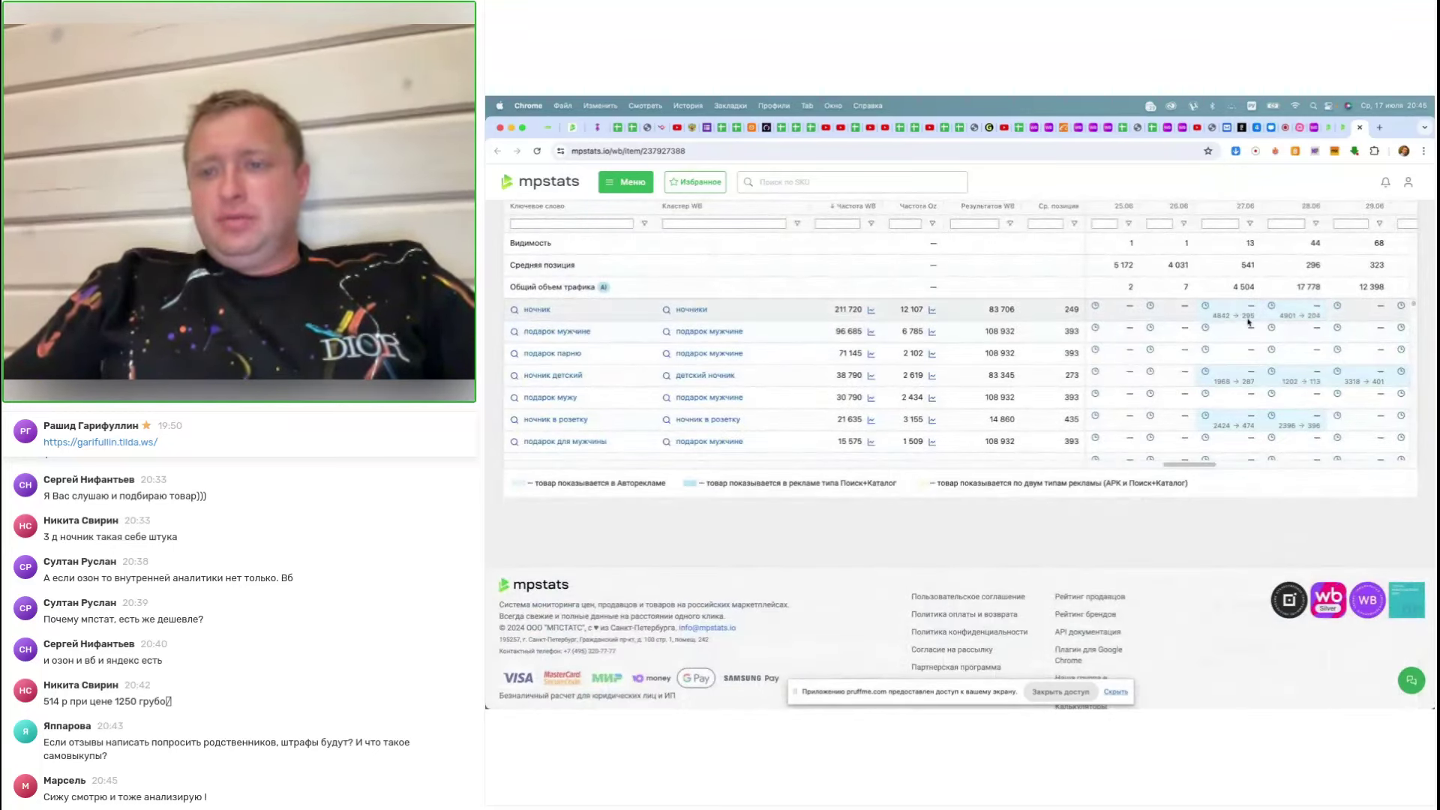
pyautogui.moveTo(1246, 315)
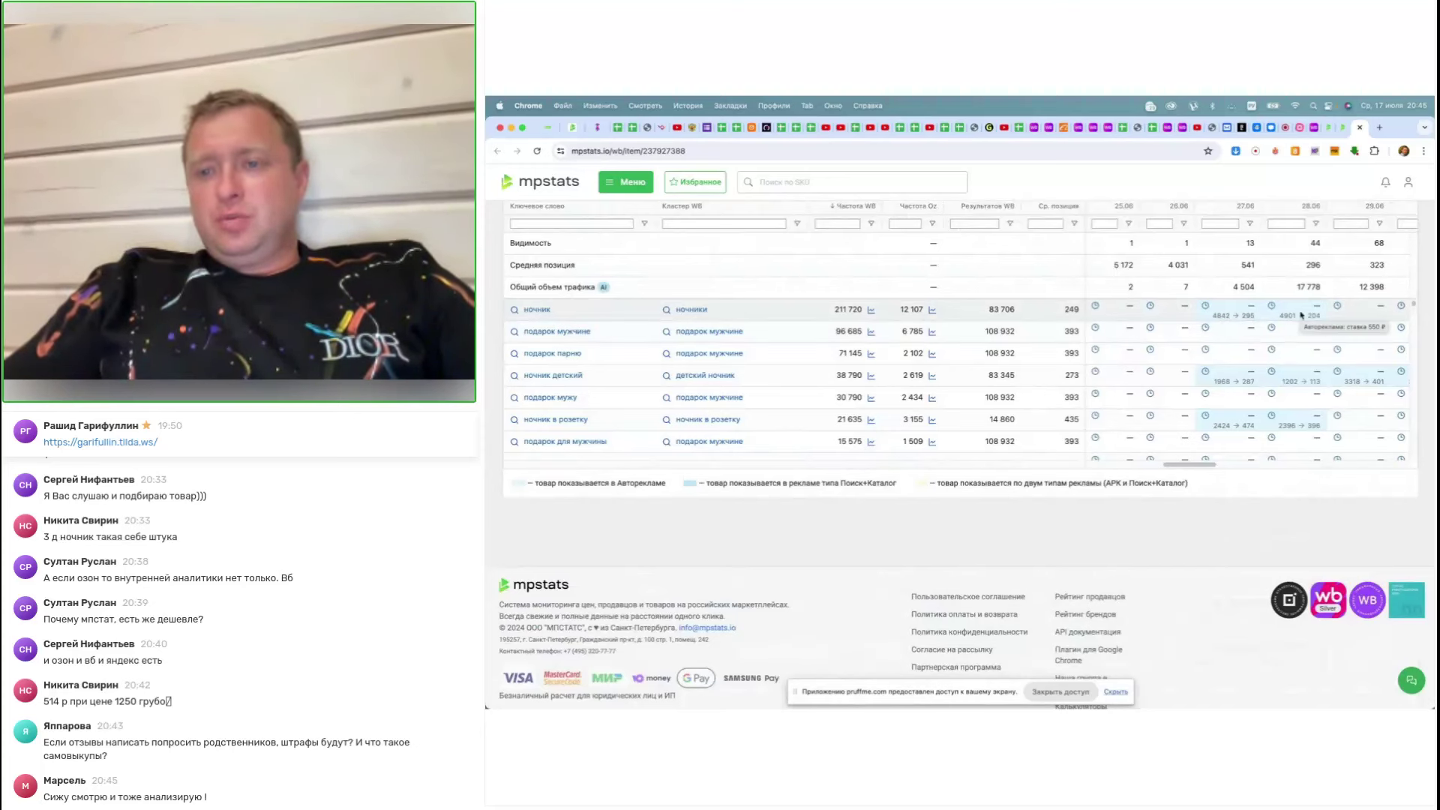
pyautogui.hscroll(2, 1300, 315)
pyautogui.hscroll(5, 1300, 315)
pyautogui.scroll(2, 1290, 375)
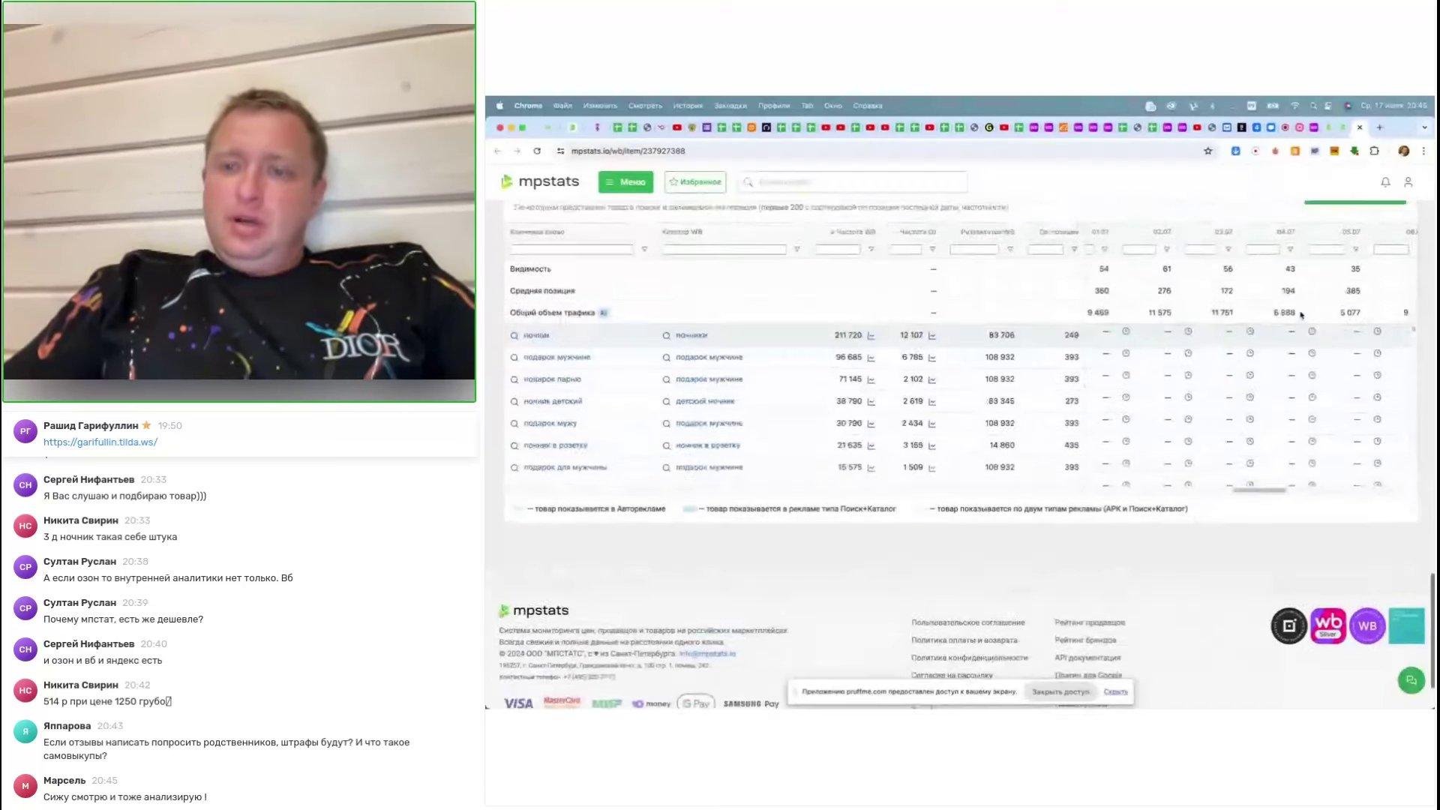
pyautogui.hscroll(3, 1285, 410)
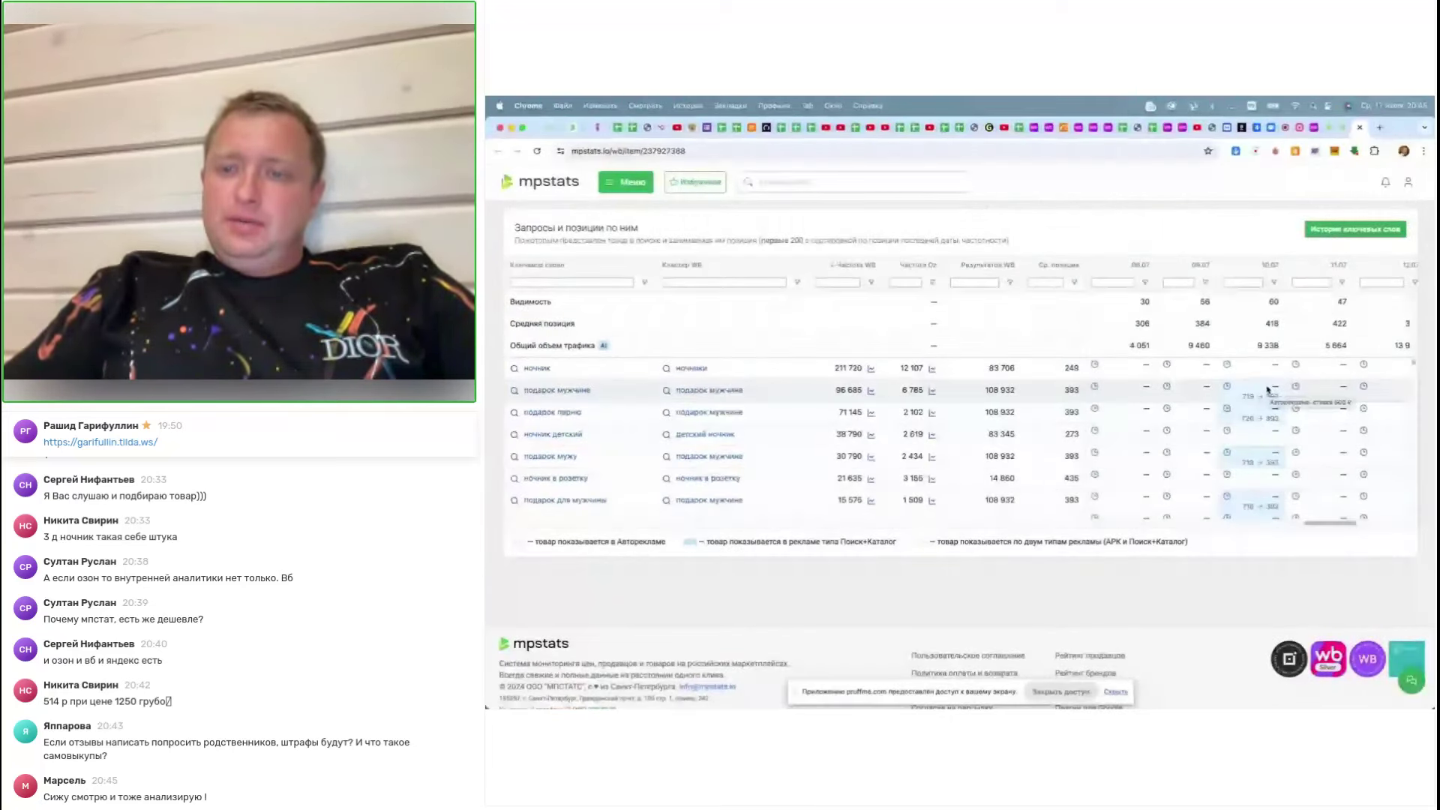
# Examine the ad placements for the lower-frequency night-light queries, going back from 11.07 to 27.06
pyautogui.scroll(-1, 1267, 390)
pyautogui.scroll(-5, 1267, 390)
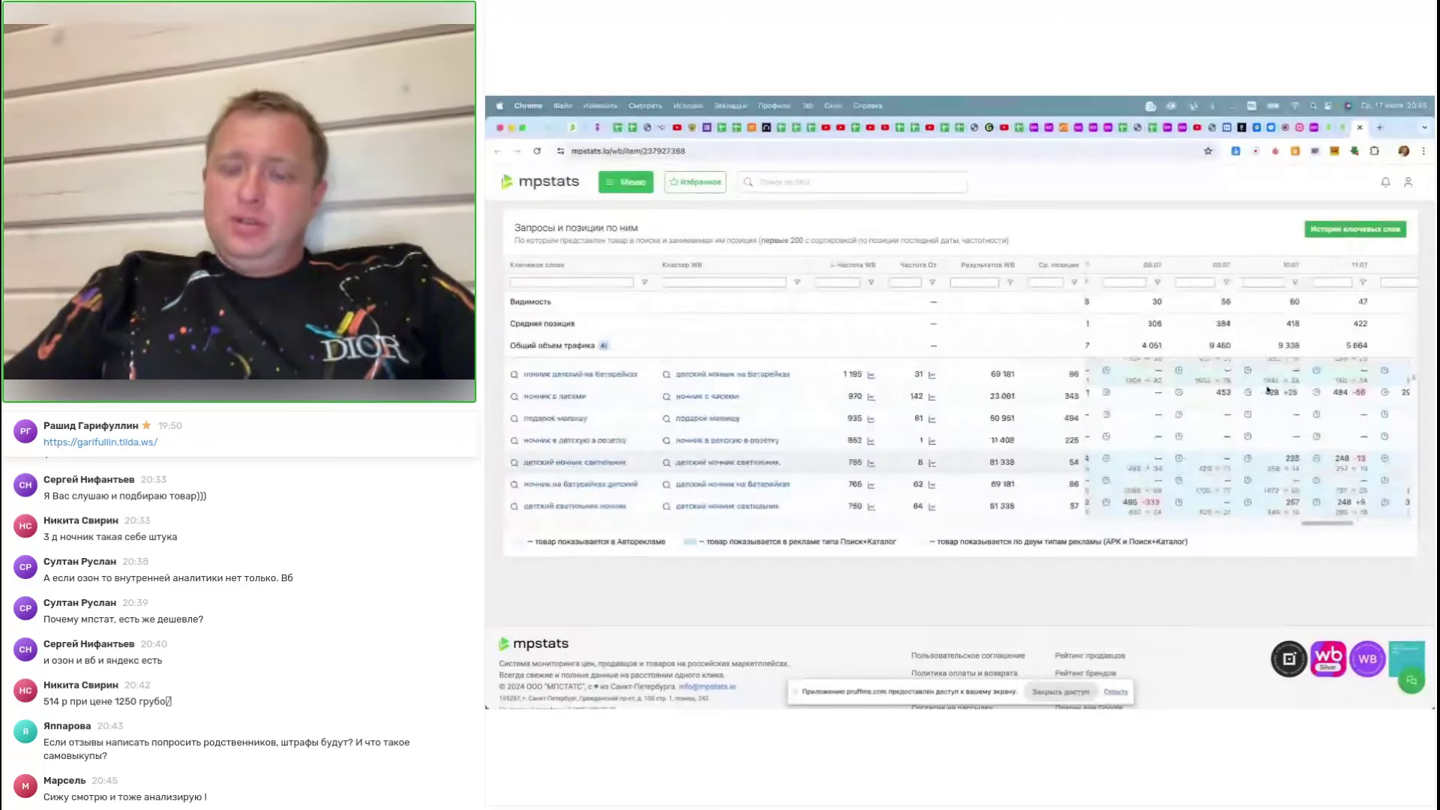
pyautogui.hscroll(-5, 1274, 429)
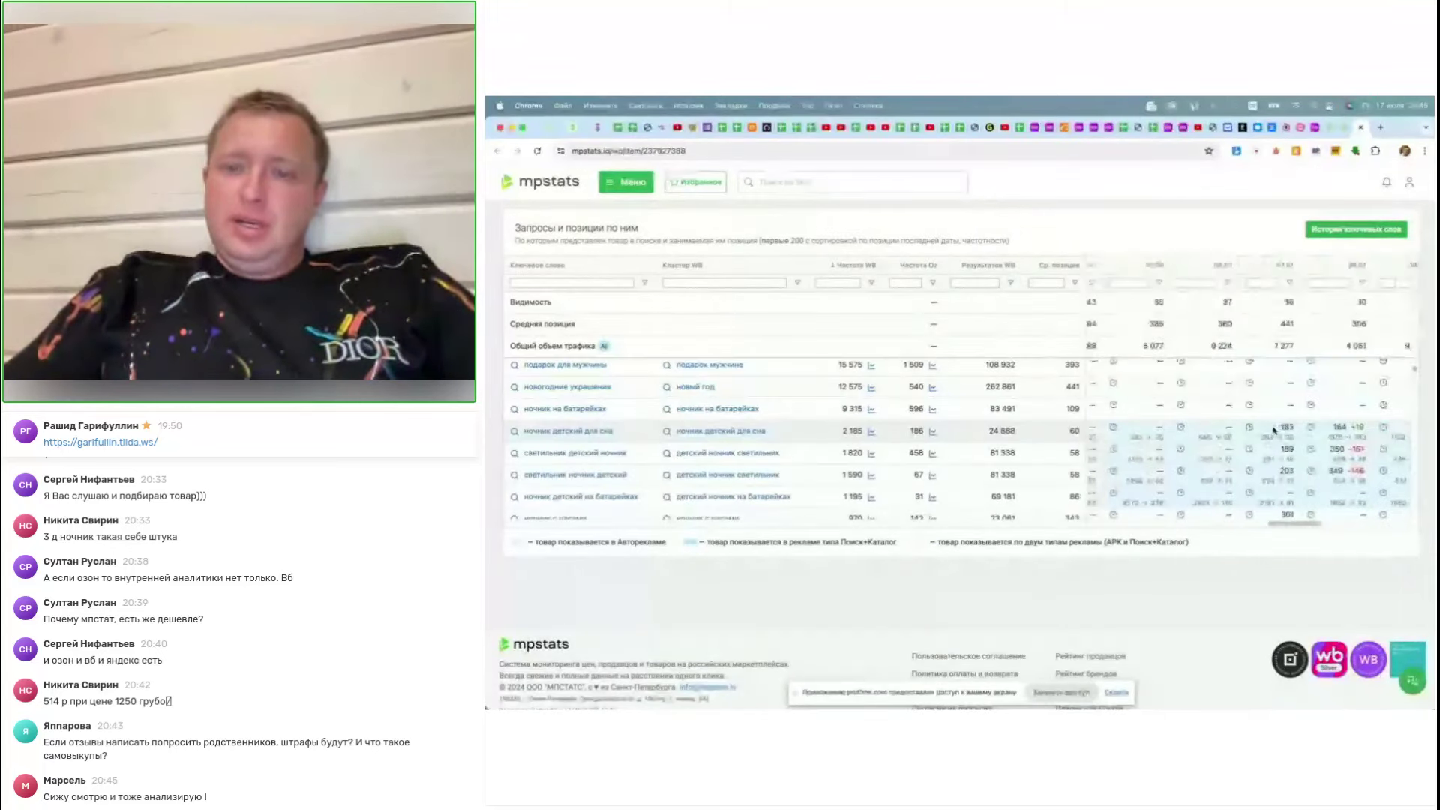
pyautogui.hscroll(-5, 1274, 429)
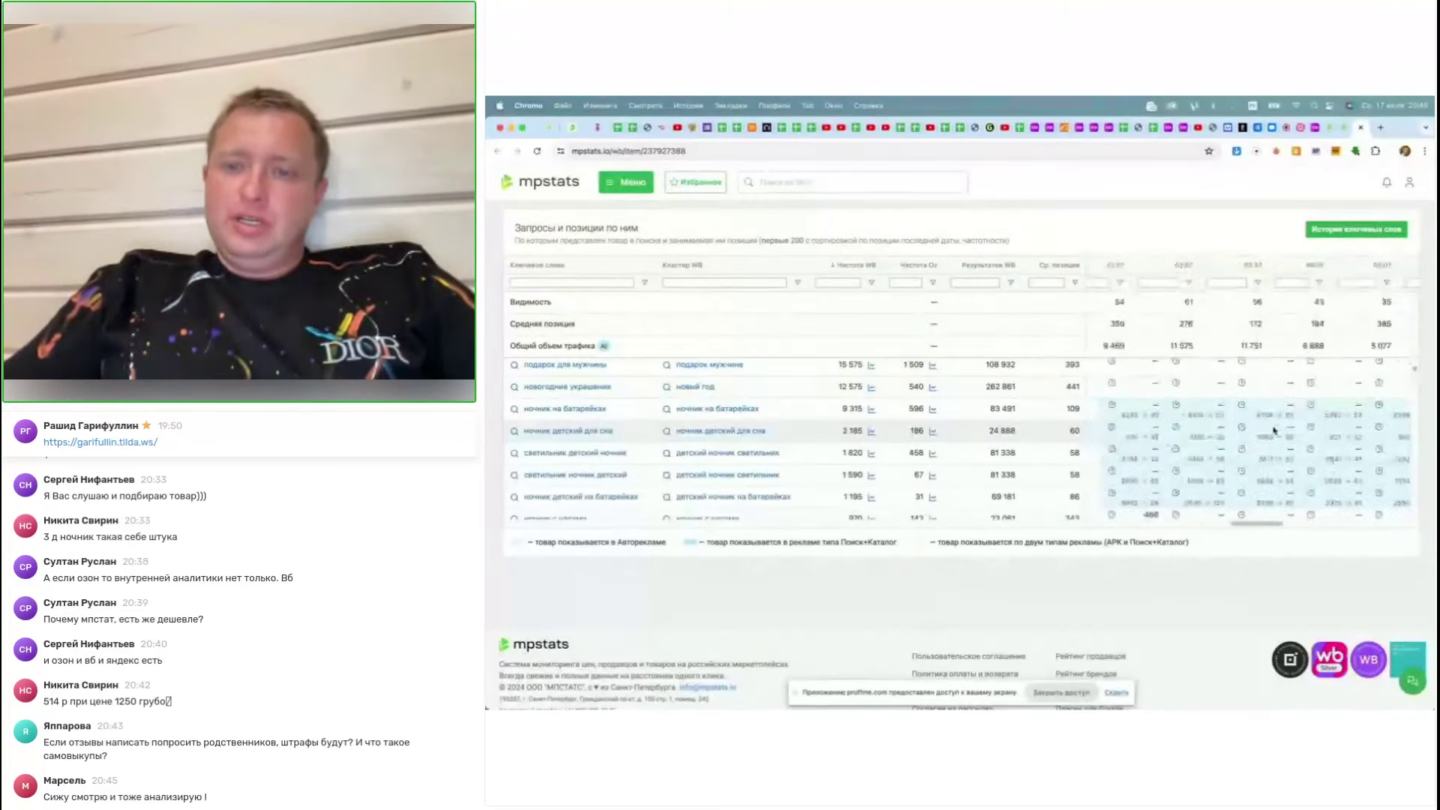
pyautogui.hscroll(2, 1273, 429)
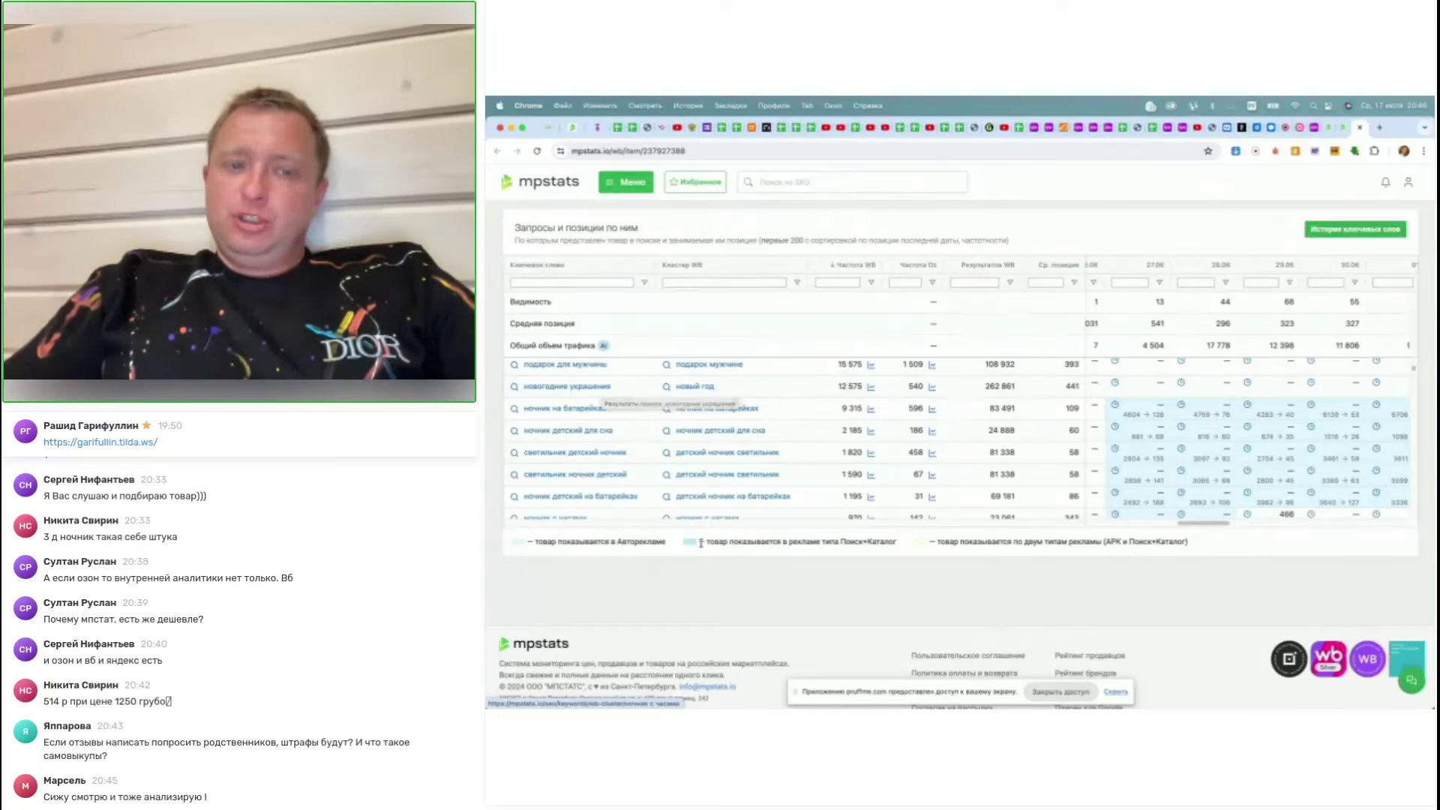
# View the ANDBRAND product picture at the top of the item page and return to the keyword positions table
pyautogui.scroll(15, 703, 551)
pyautogui.moveTo(525, 240)
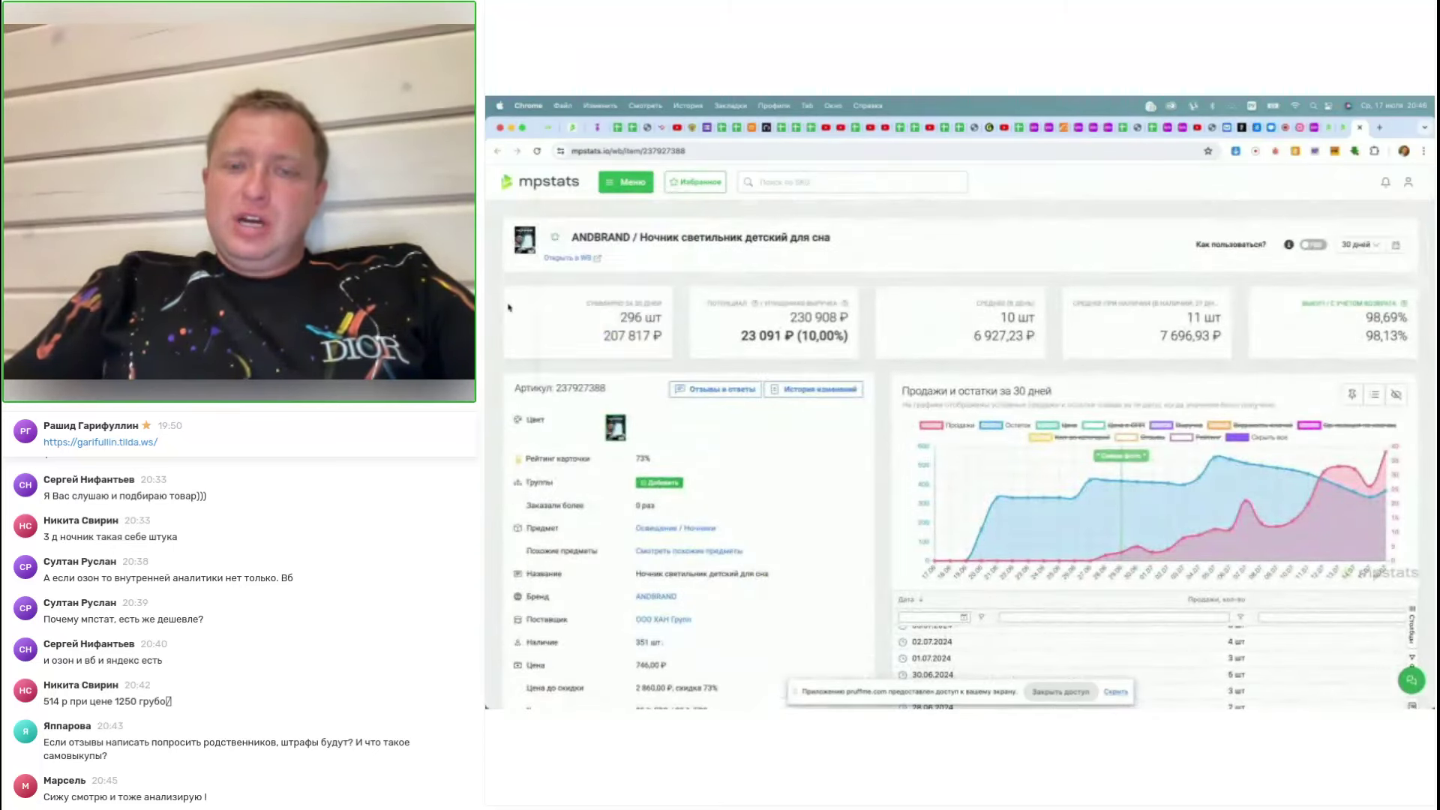
pyautogui.scroll(-10, 509, 307)
pyautogui.scroll(-15, 510, 307)
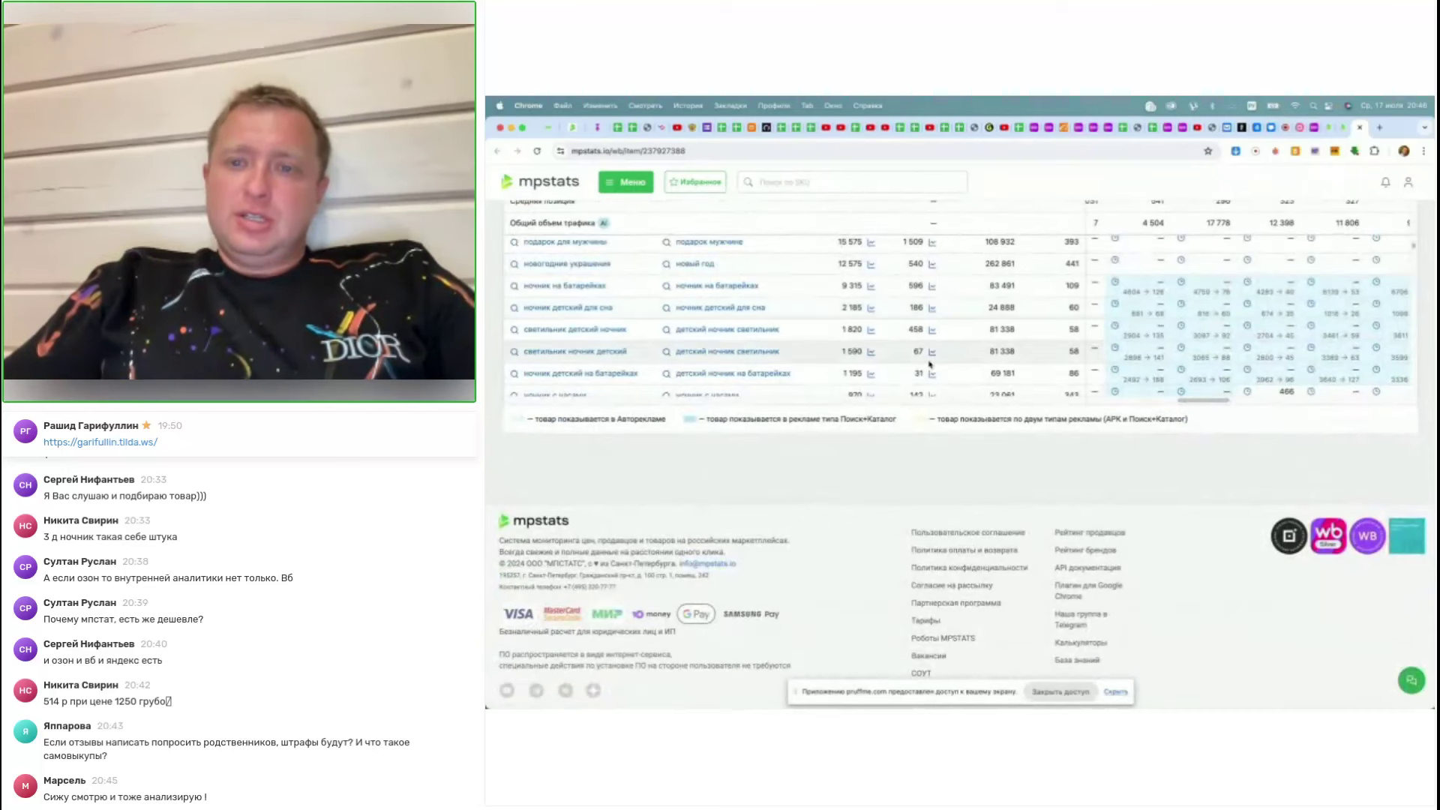
# Check the 27.06 bid for «ночник детский для сна» and follow the night-light query positions to the latest dates
pyautogui.moveTo(1150, 316)
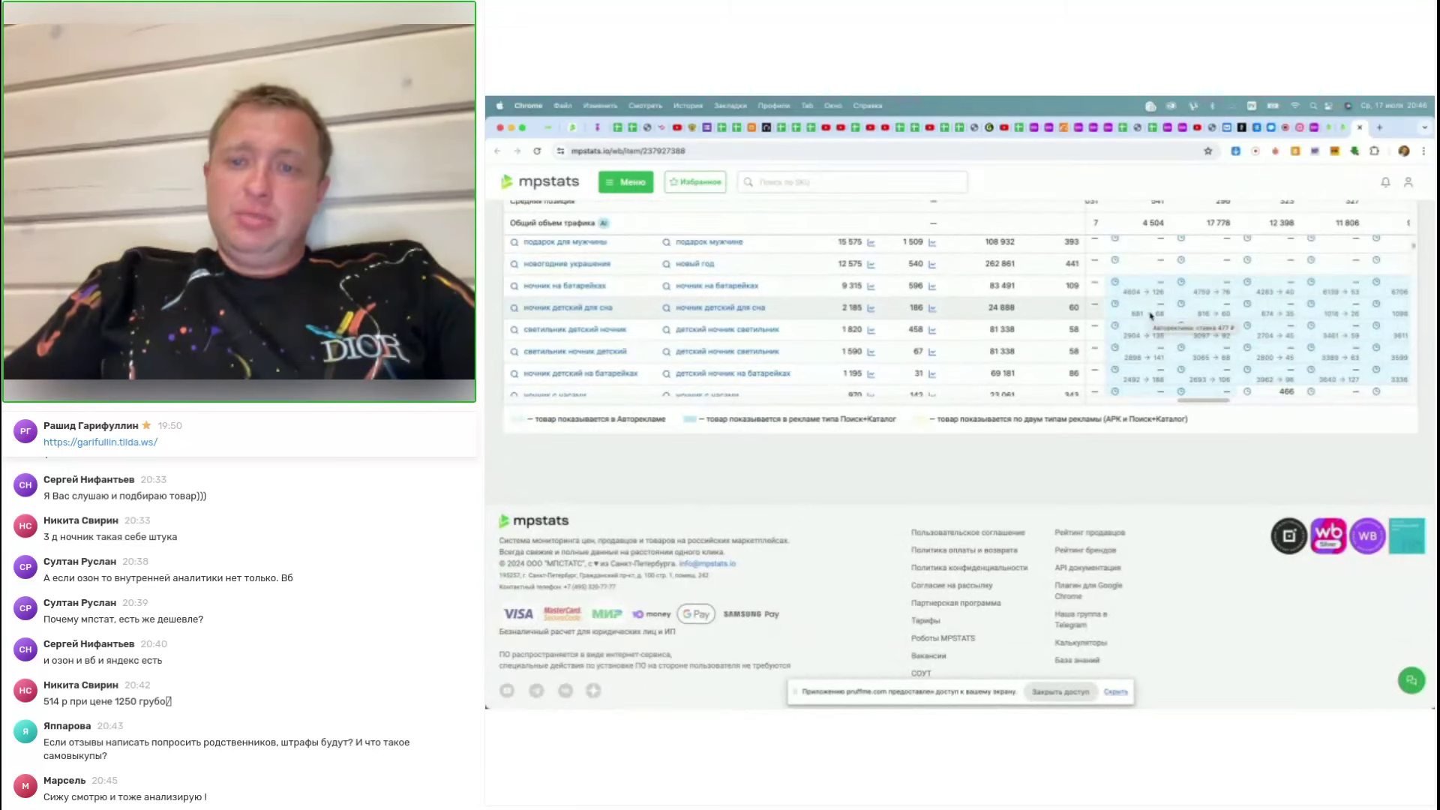
pyautogui.hscroll(3, 1151, 316)
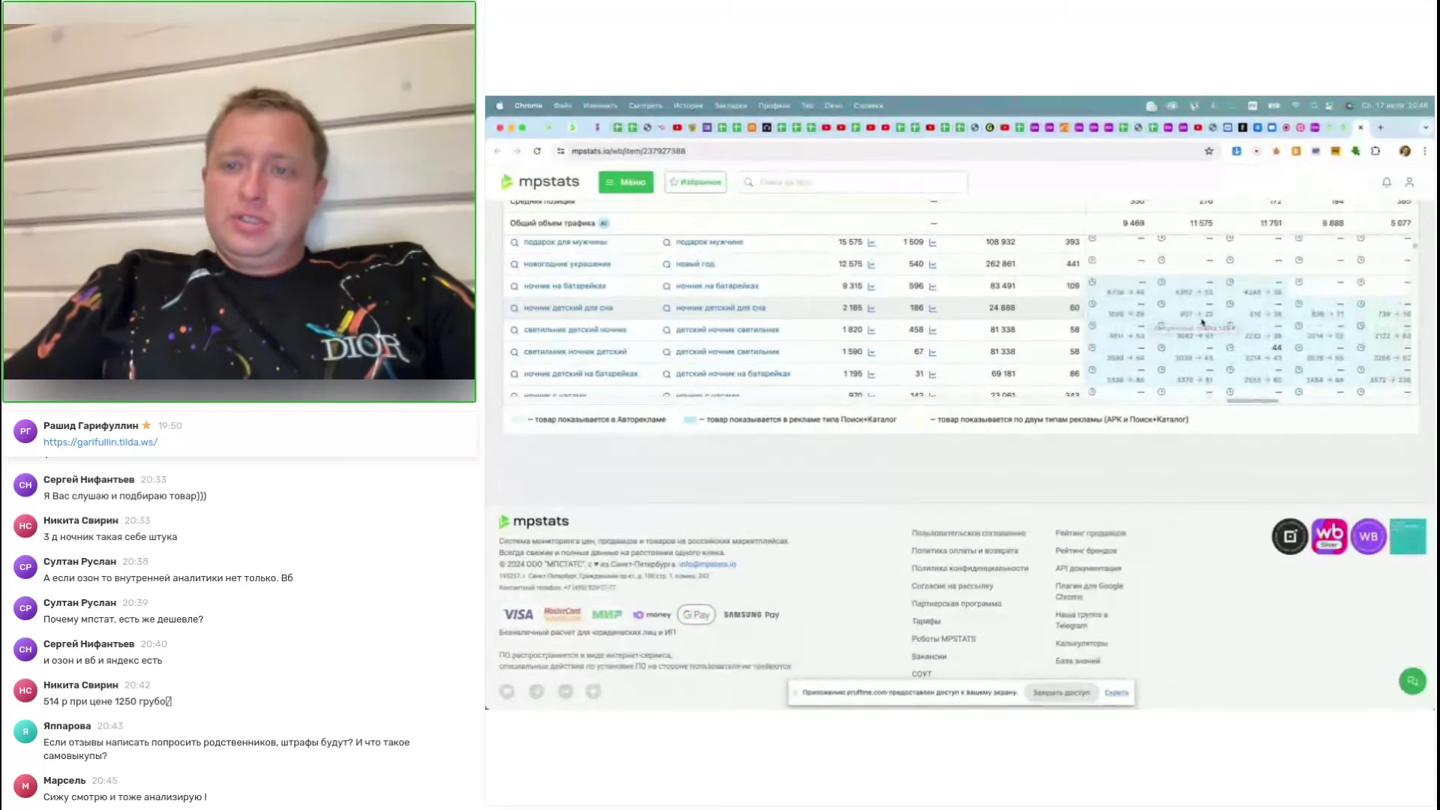
pyautogui.hscroll(3, 1151, 315)
pyautogui.hscroll(3, 1202, 322)
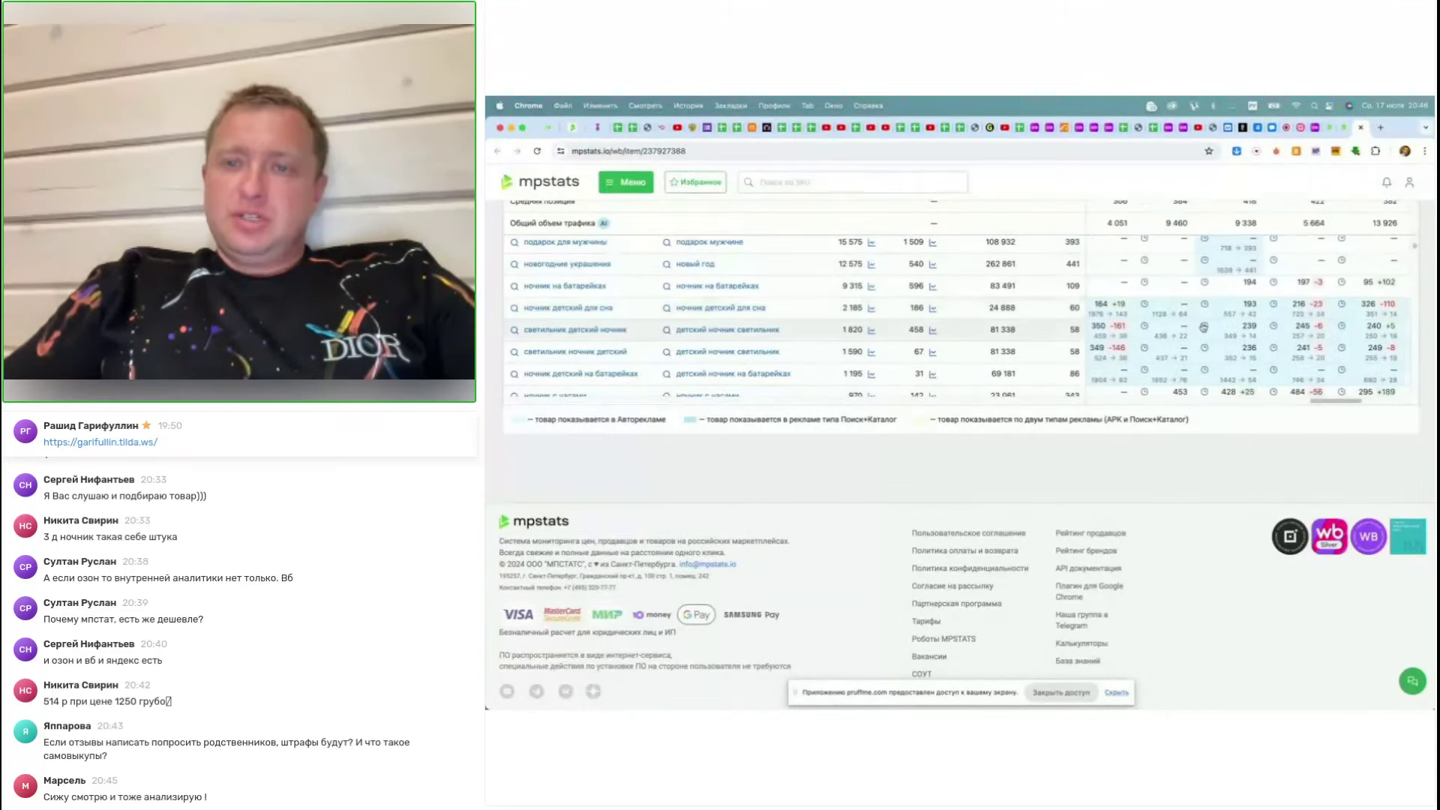
pyautogui.hscroll(3, 1317, 321)
pyautogui.hscroll(2, 1317, 320)
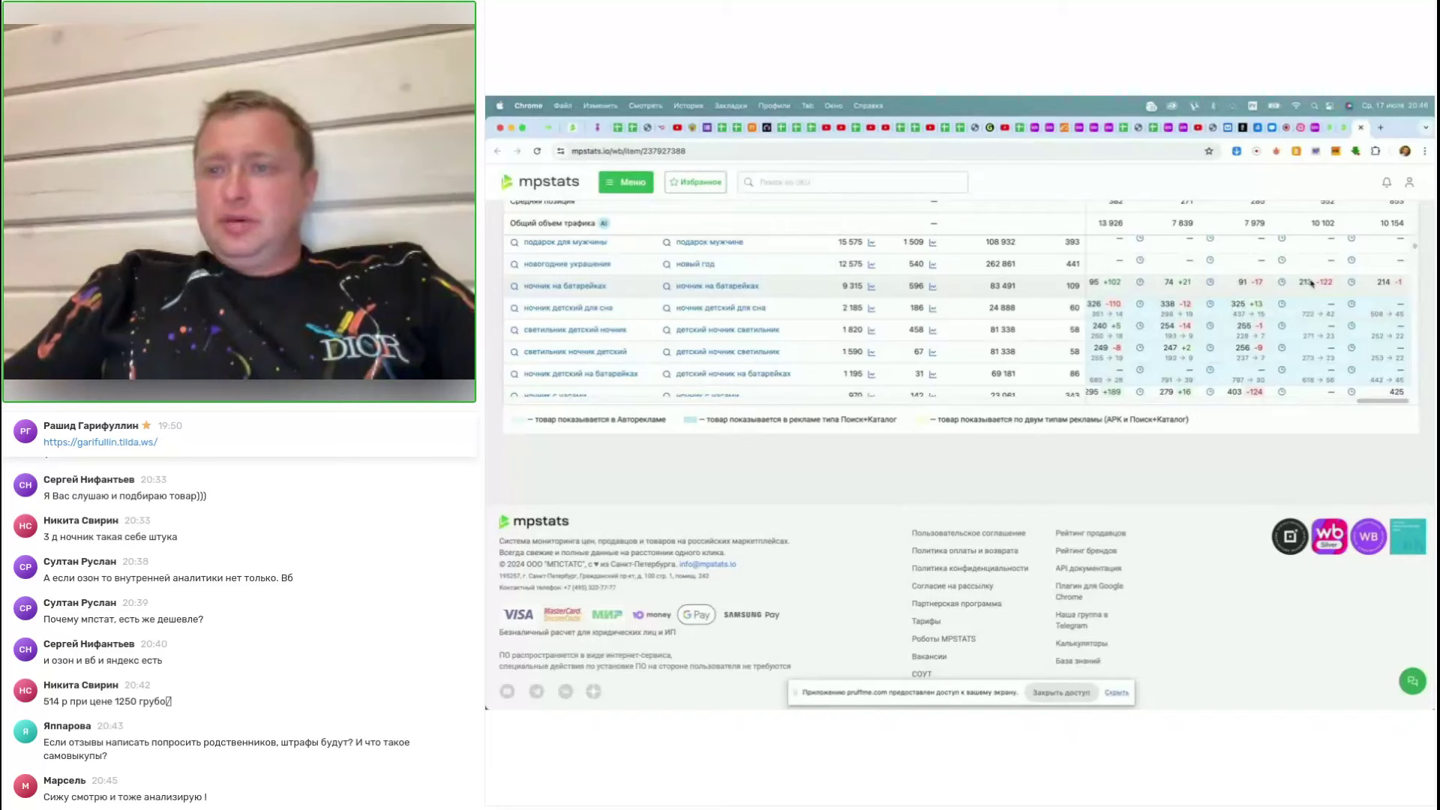
pyautogui.hscroll(3, 1310, 282)
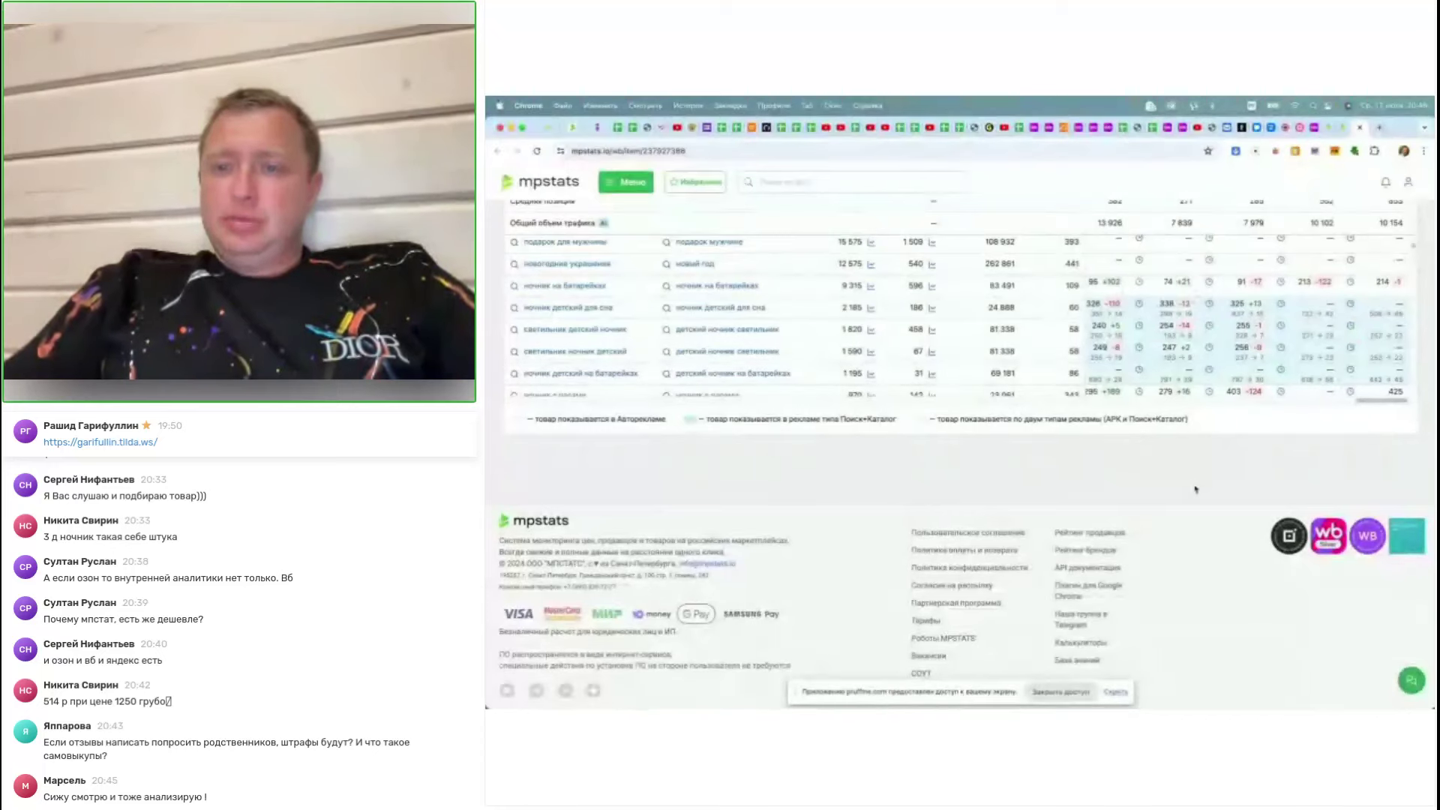
# Close the ANDBRAND item page and switch to the Moraine SA 3D heart night light to view its picture
pyautogui.scroll(4, 1341, 386)
pyautogui.scroll(15, 1195, 489)
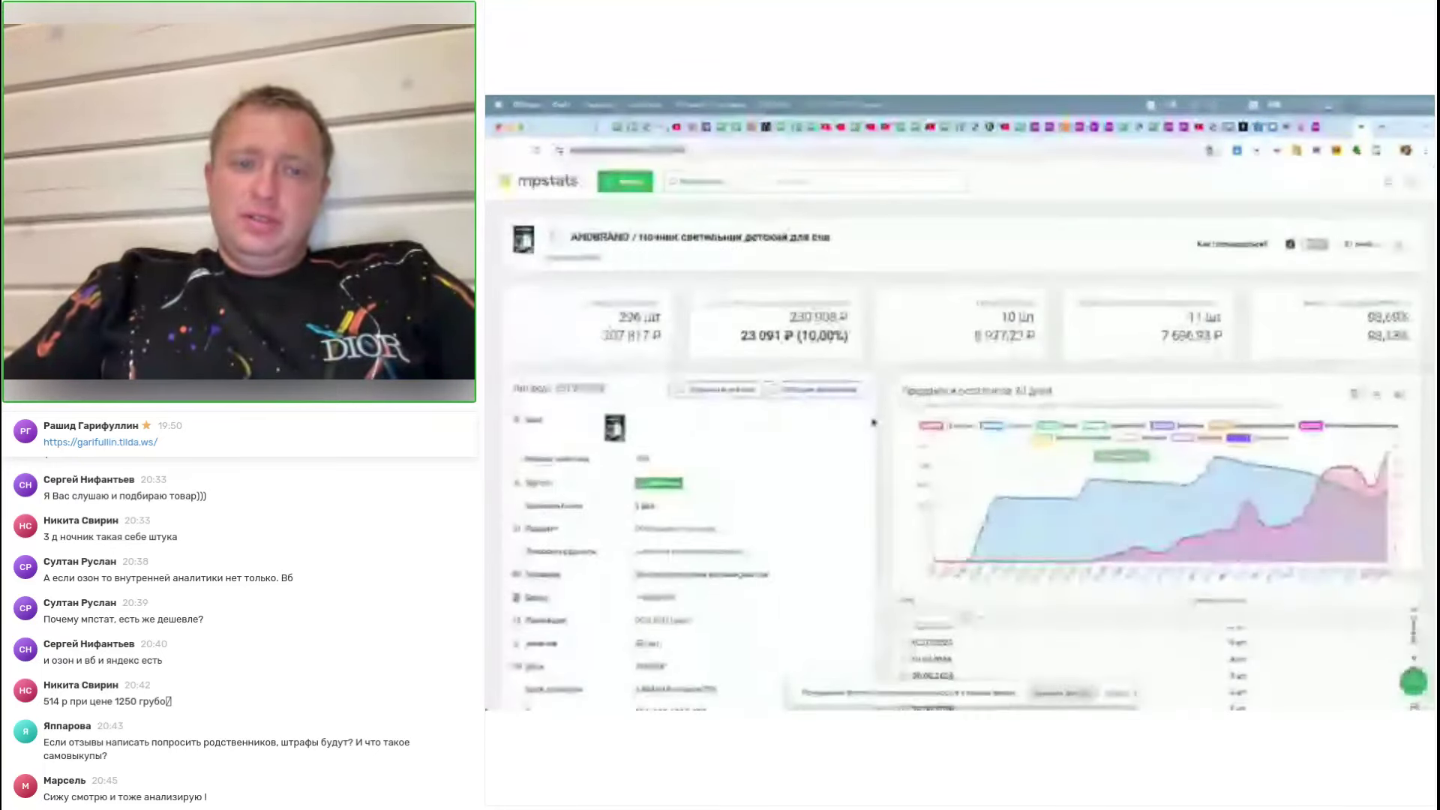
pyautogui.click(1362, 128)
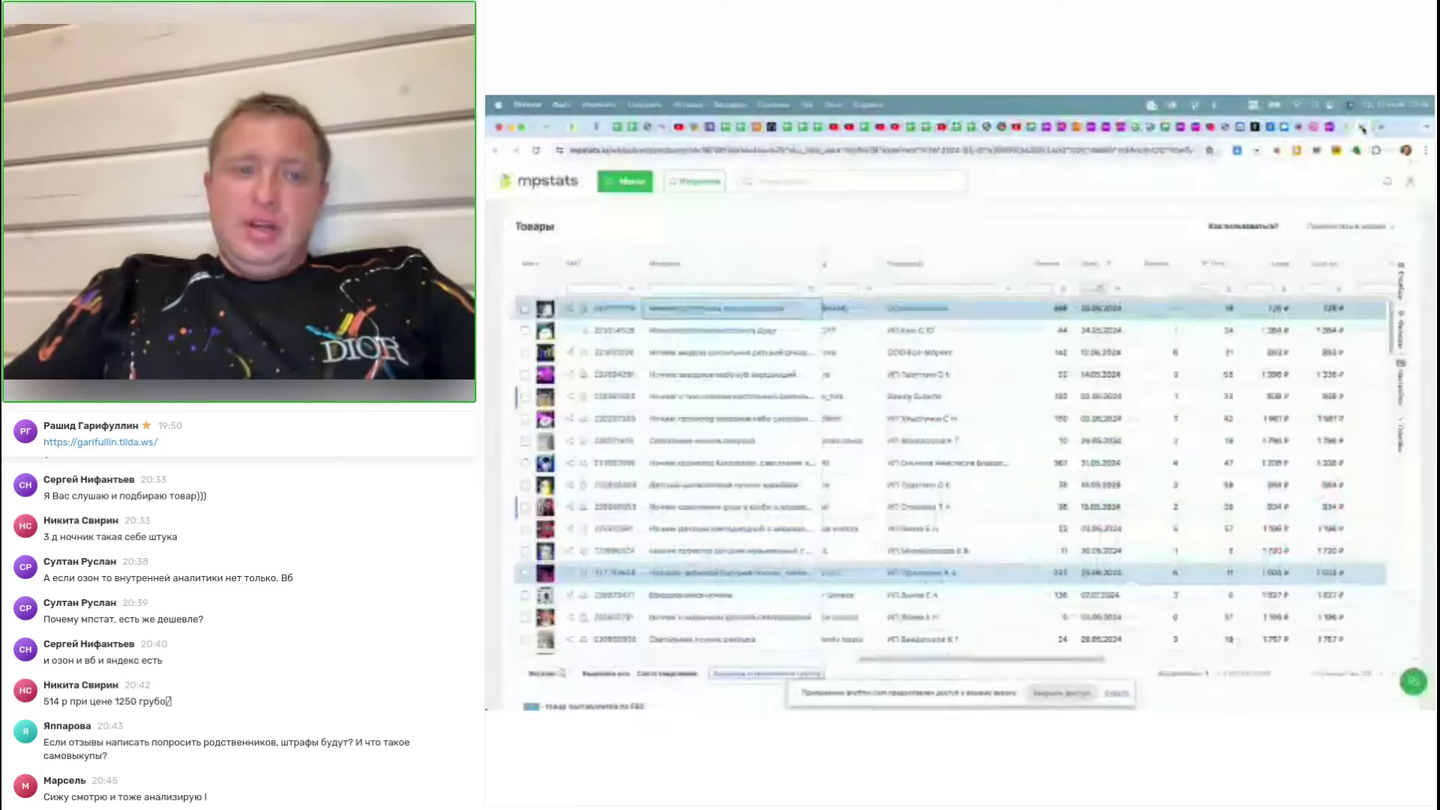
pyautogui.click(1346, 128)
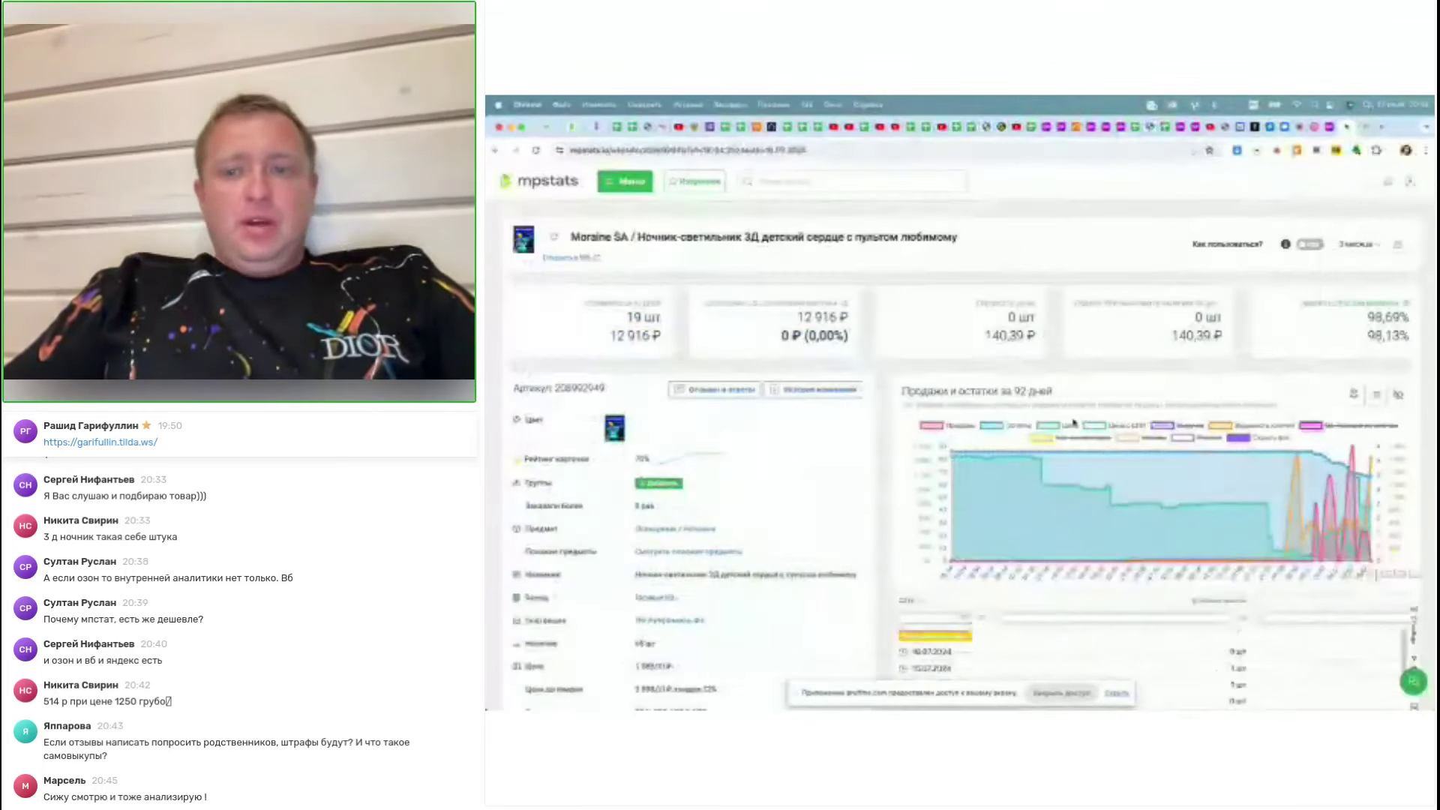
pyautogui.moveTo(529, 238)
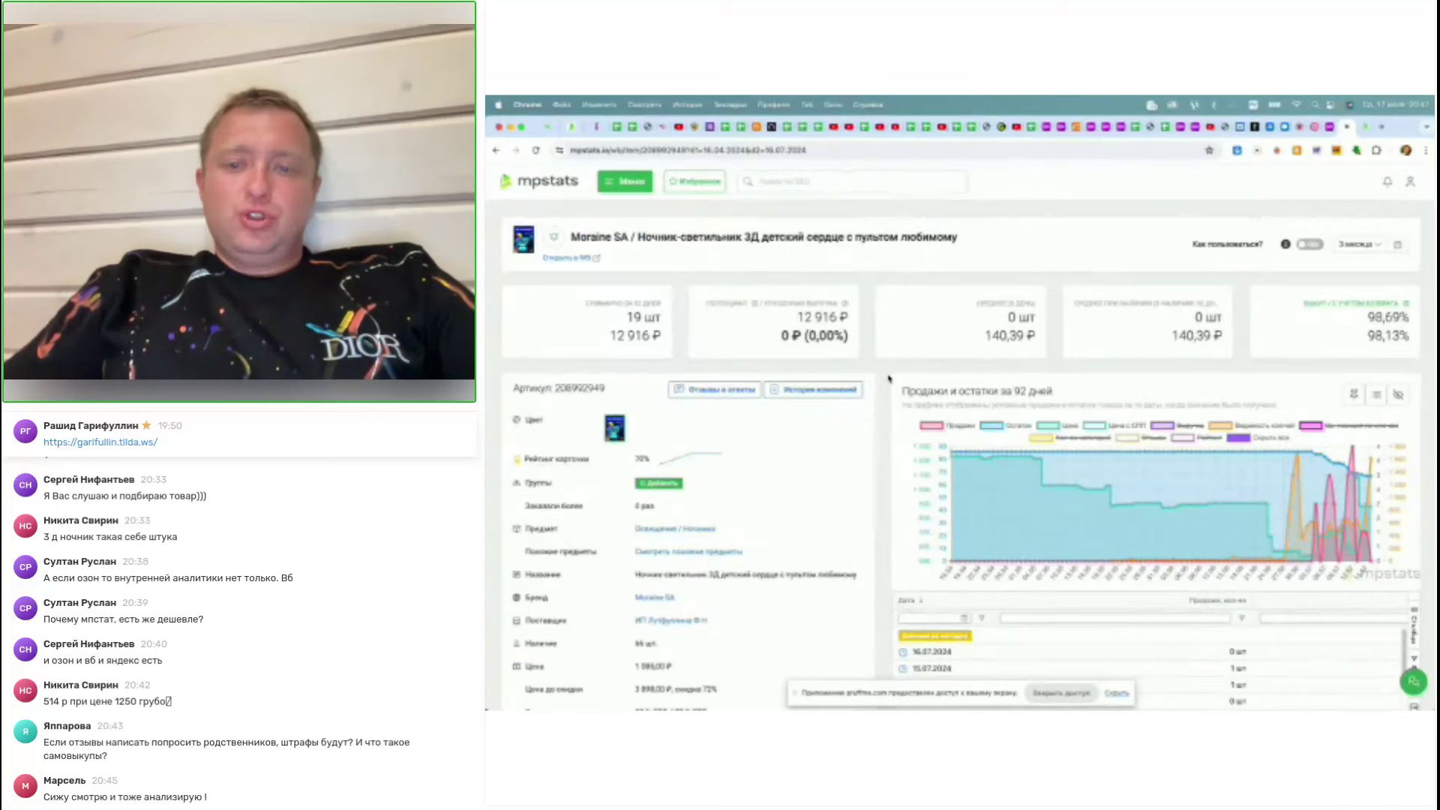
# Examine the Moraine SA night light's category positions and its «3д ночник» ad bids from 13.07 to 16.07
pyautogui.scroll(-15, 888, 378)
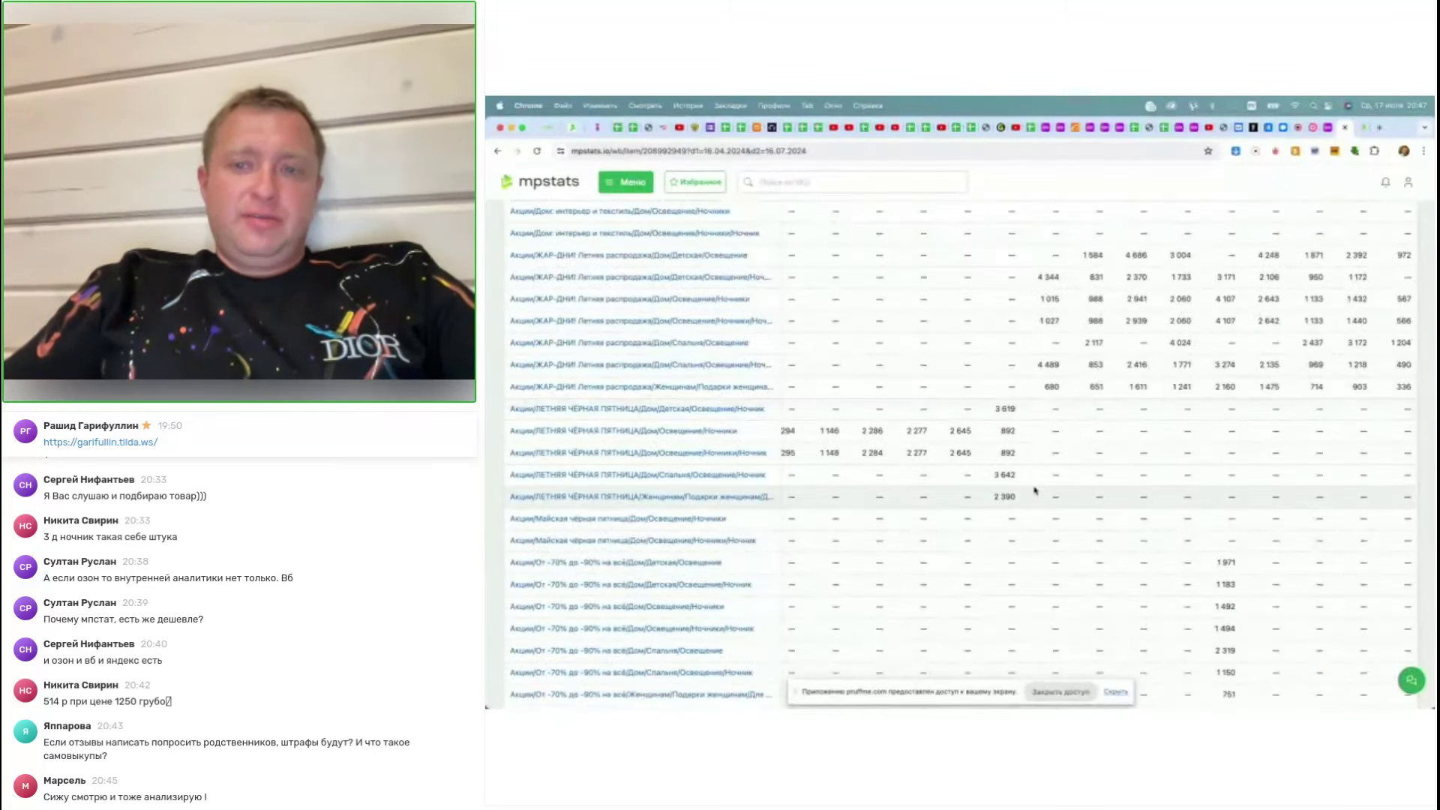
pyautogui.scroll(3, 1035, 491)
pyautogui.scroll(-10, 1035, 491)
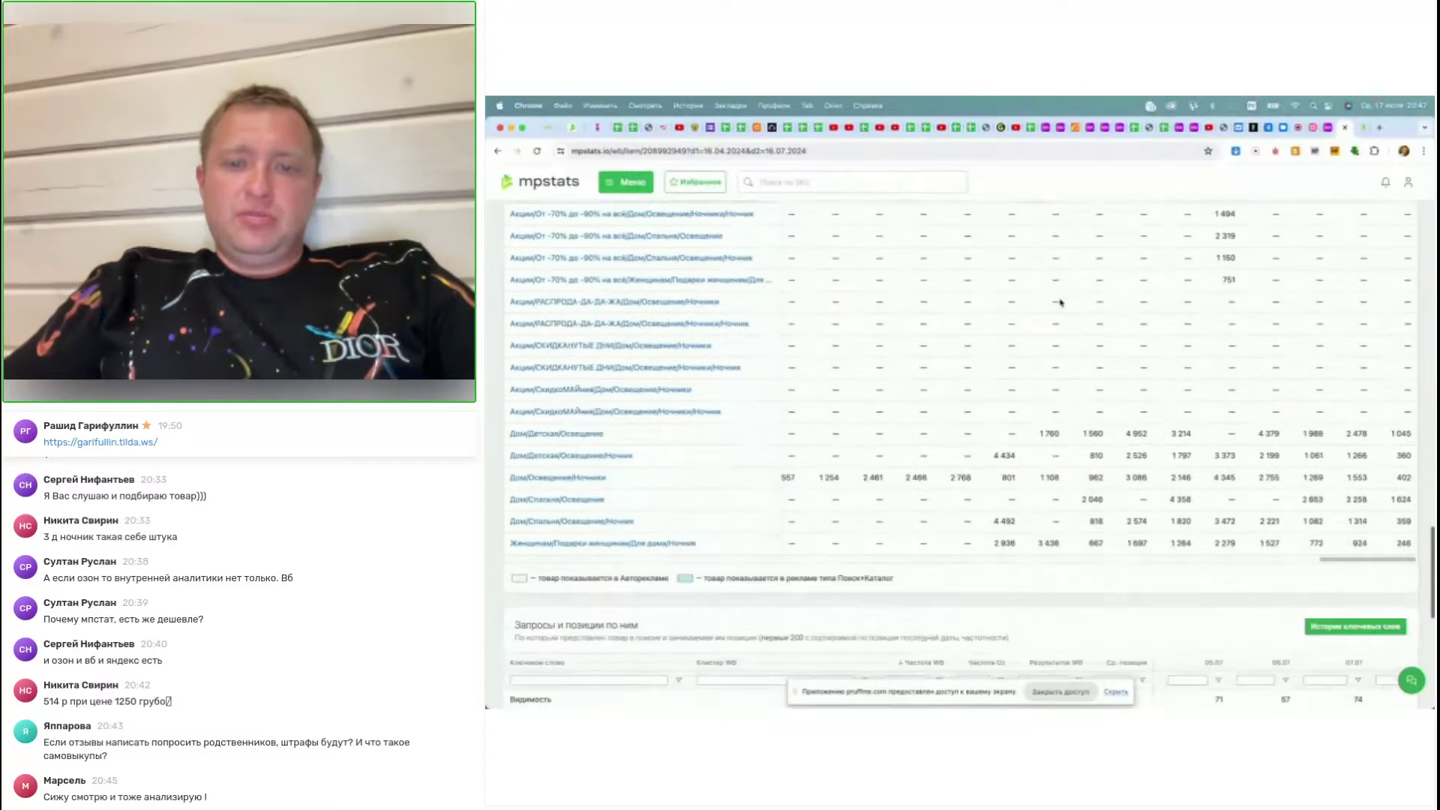
pyautogui.scroll(5, 1034, 345)
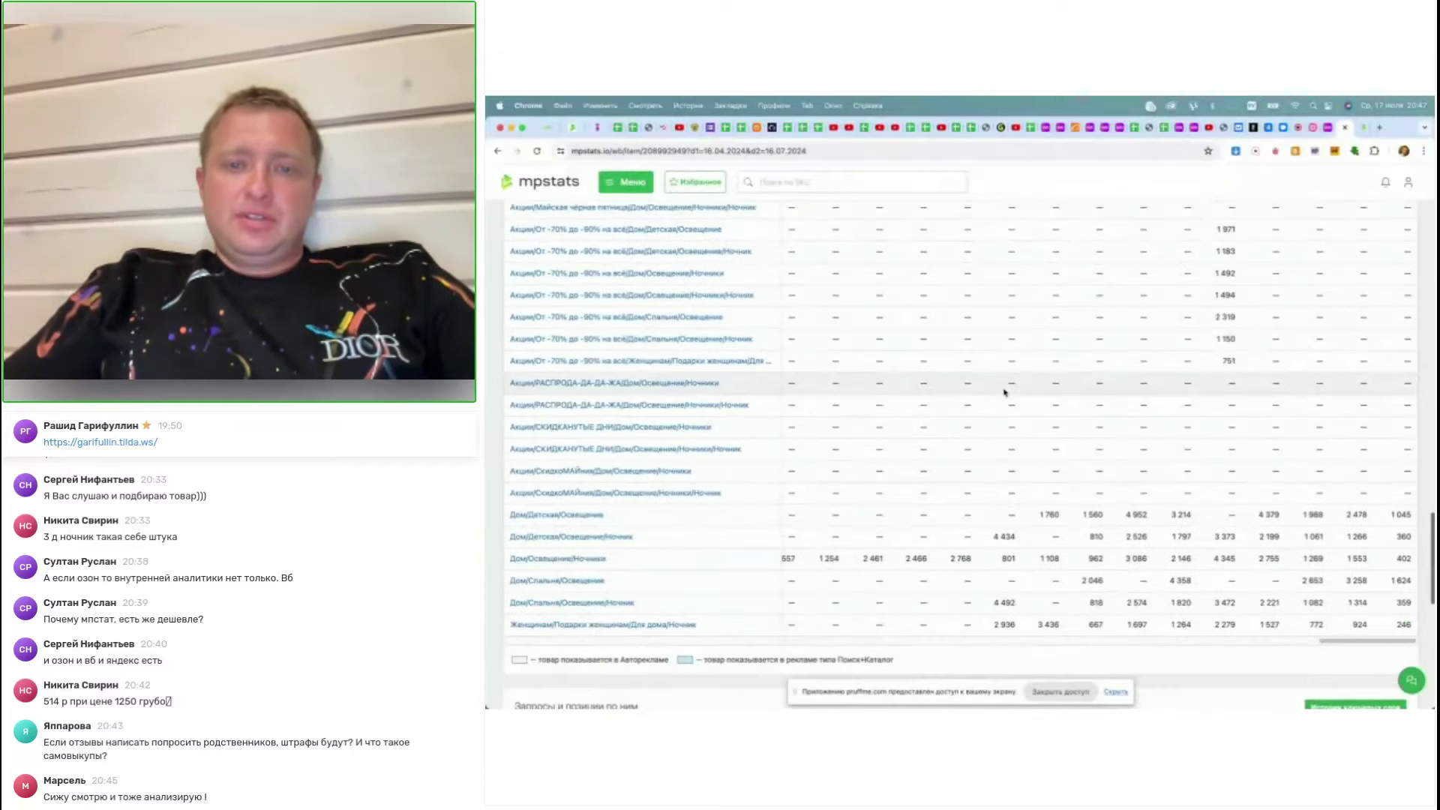
pyautogui.scroll(-8, 1005, 392)
pyautogui.hscroll(5, 1275, 379)
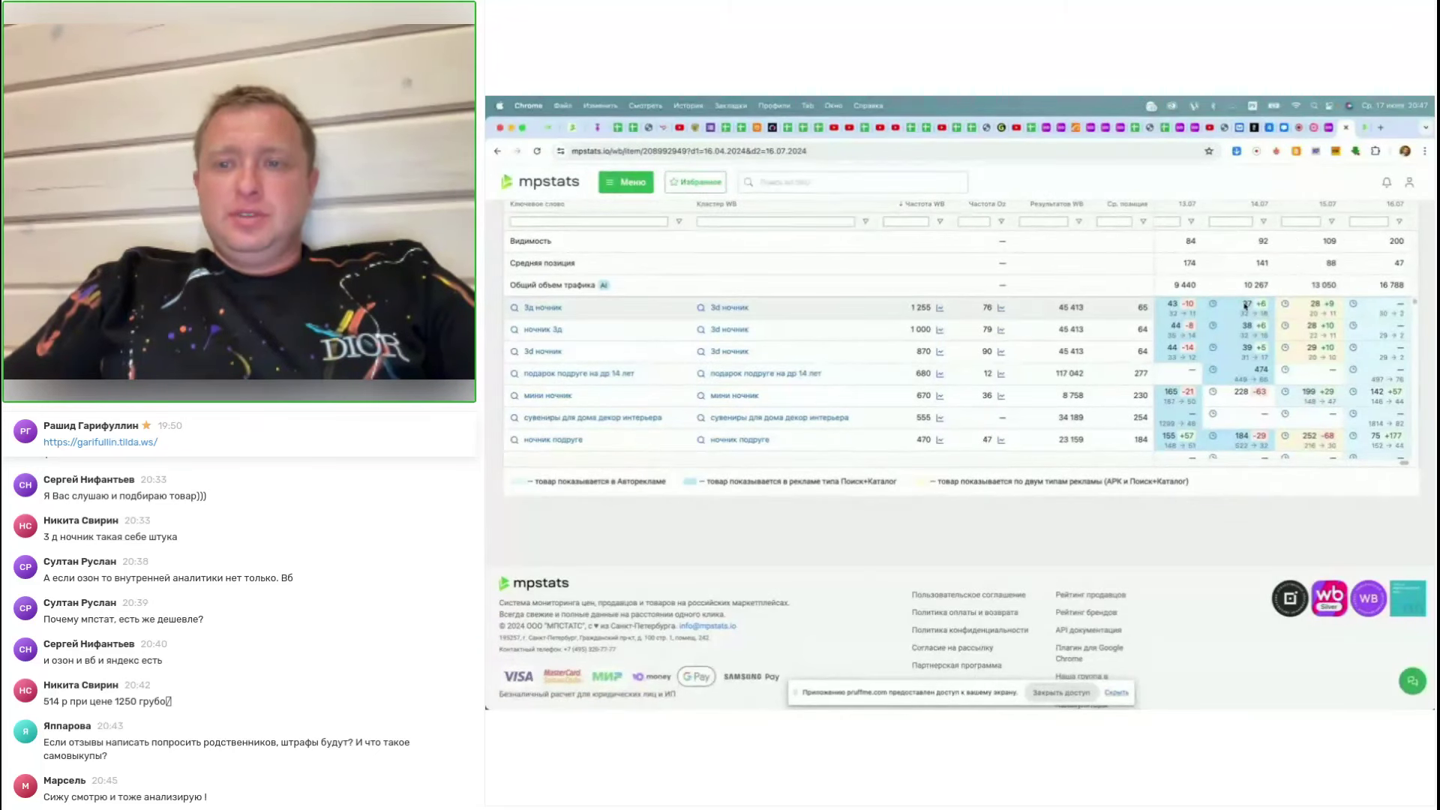
pyautogui.moveTo(1218, 310)
pyautogui.moveTo(1309, 318)
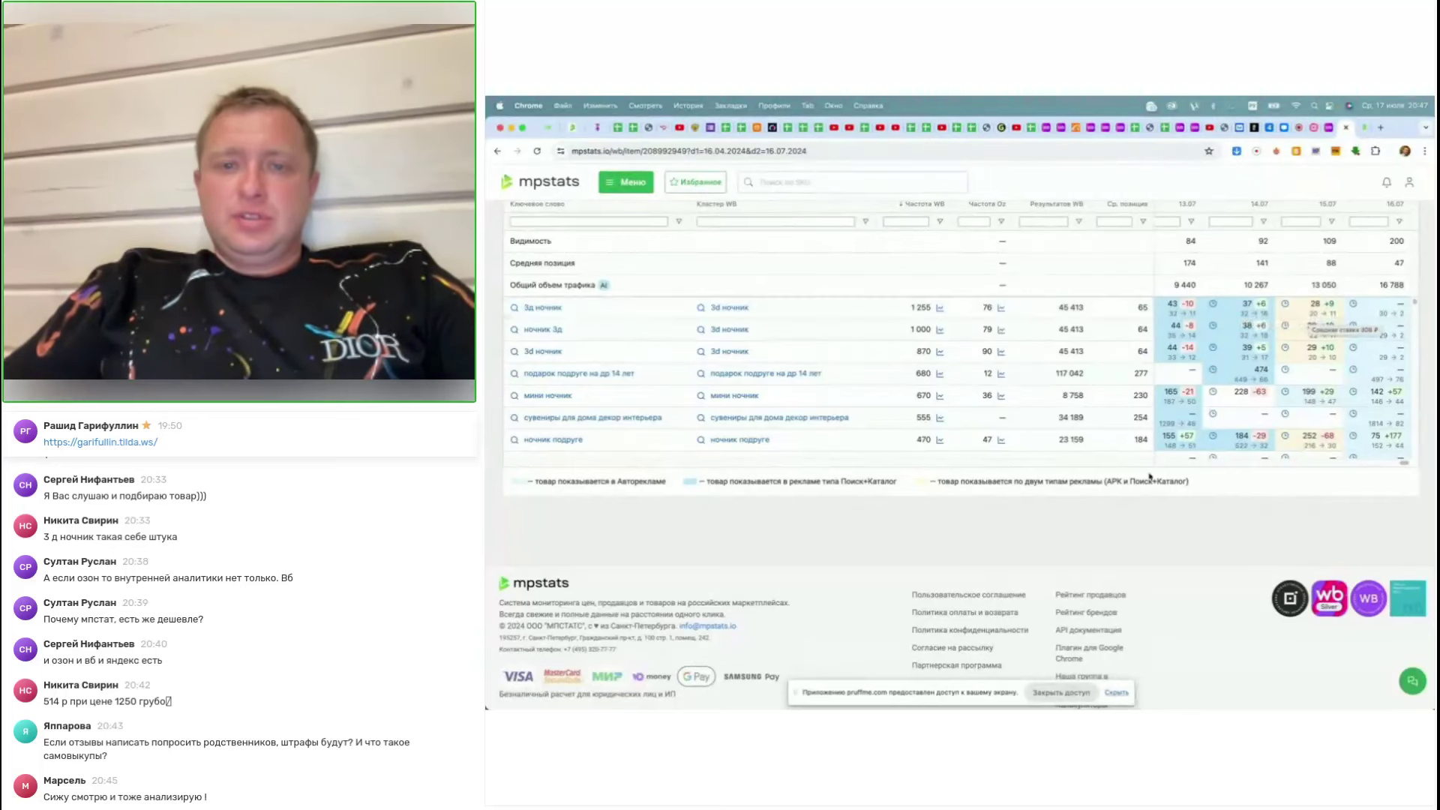
# Review the Moraine SA night light's photos and keyword positions once more and return to its sales summary
pyautogui.scroll(15, 766, 380)
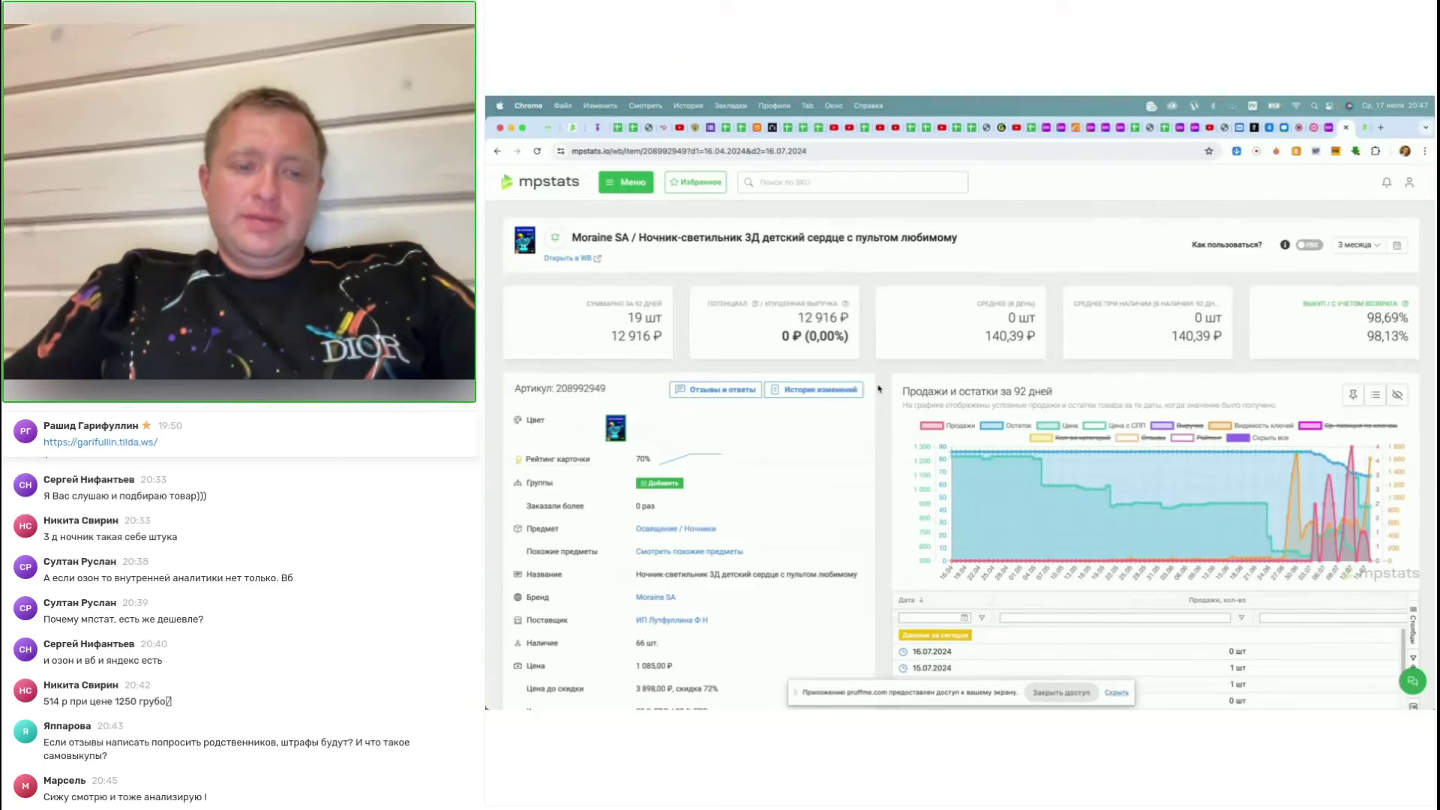
pyautogui.scroll(-10, 879, 387)
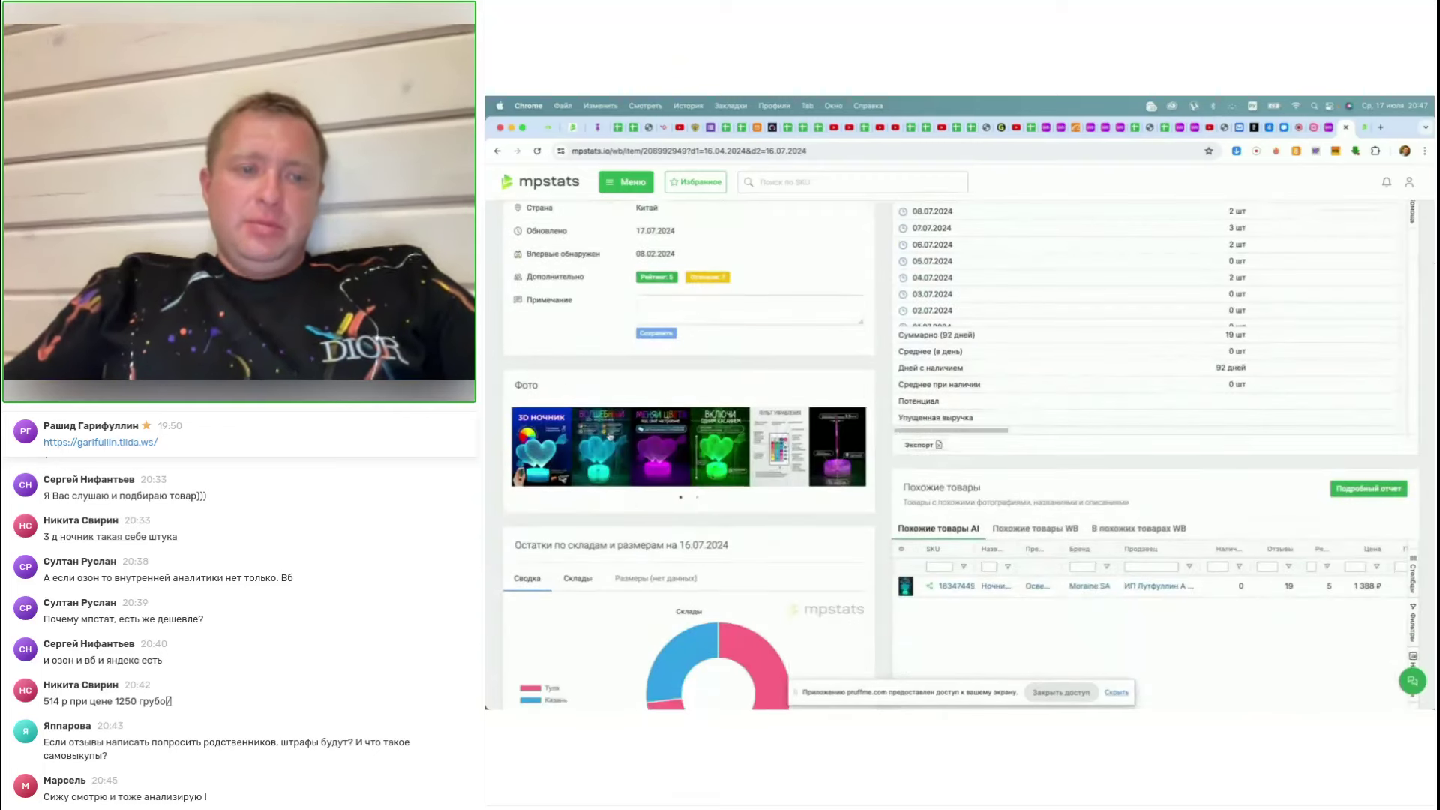
pyautogui.scroll(-15, 882, 465)
pyautogui.scroll(-15, 882, 464)
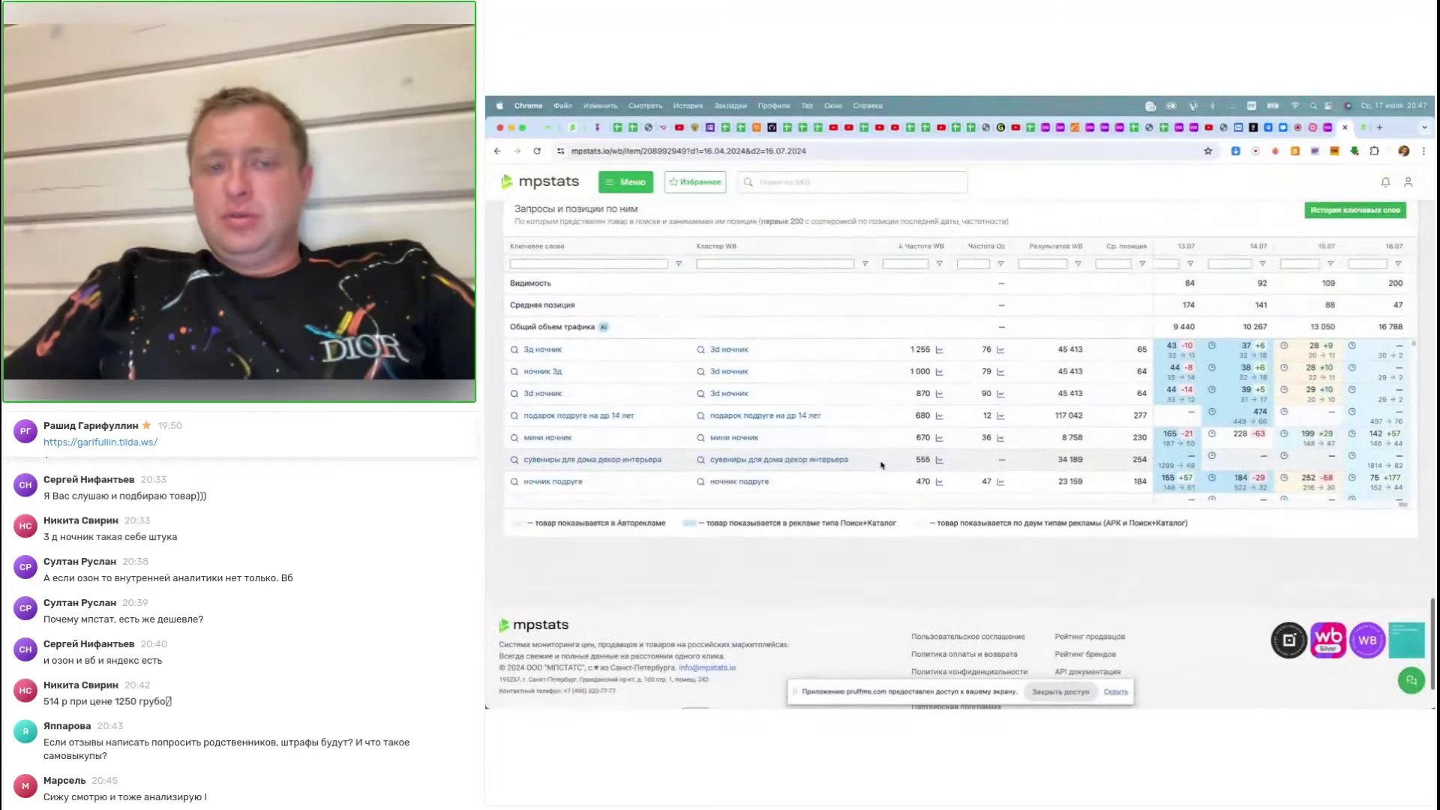
pyautogui.scroll(20, 881, 465)
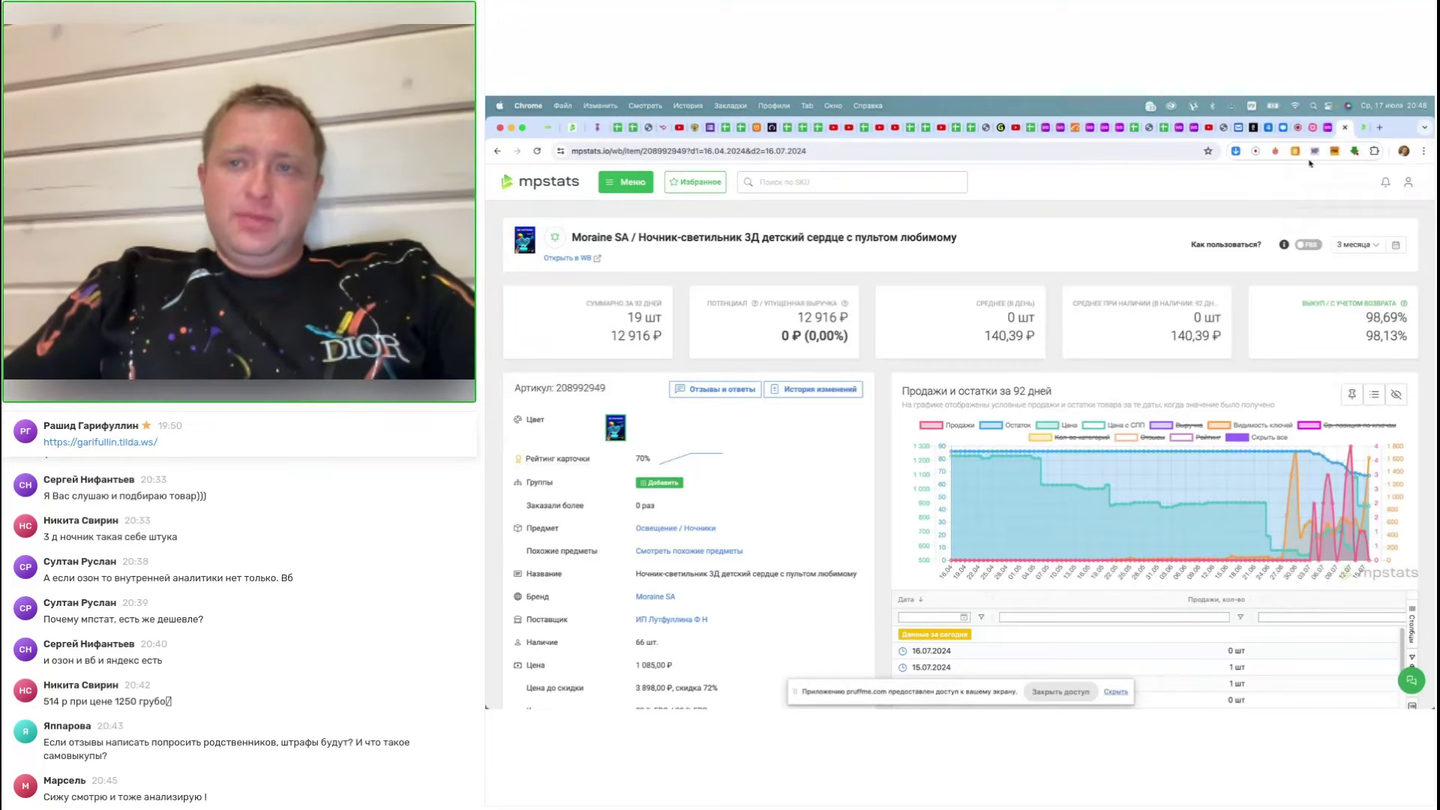
# Recheck the Moraine SA night light's Wildberries page and statistics, and return to the night-light product list
pyautogui.click(1326, 129)
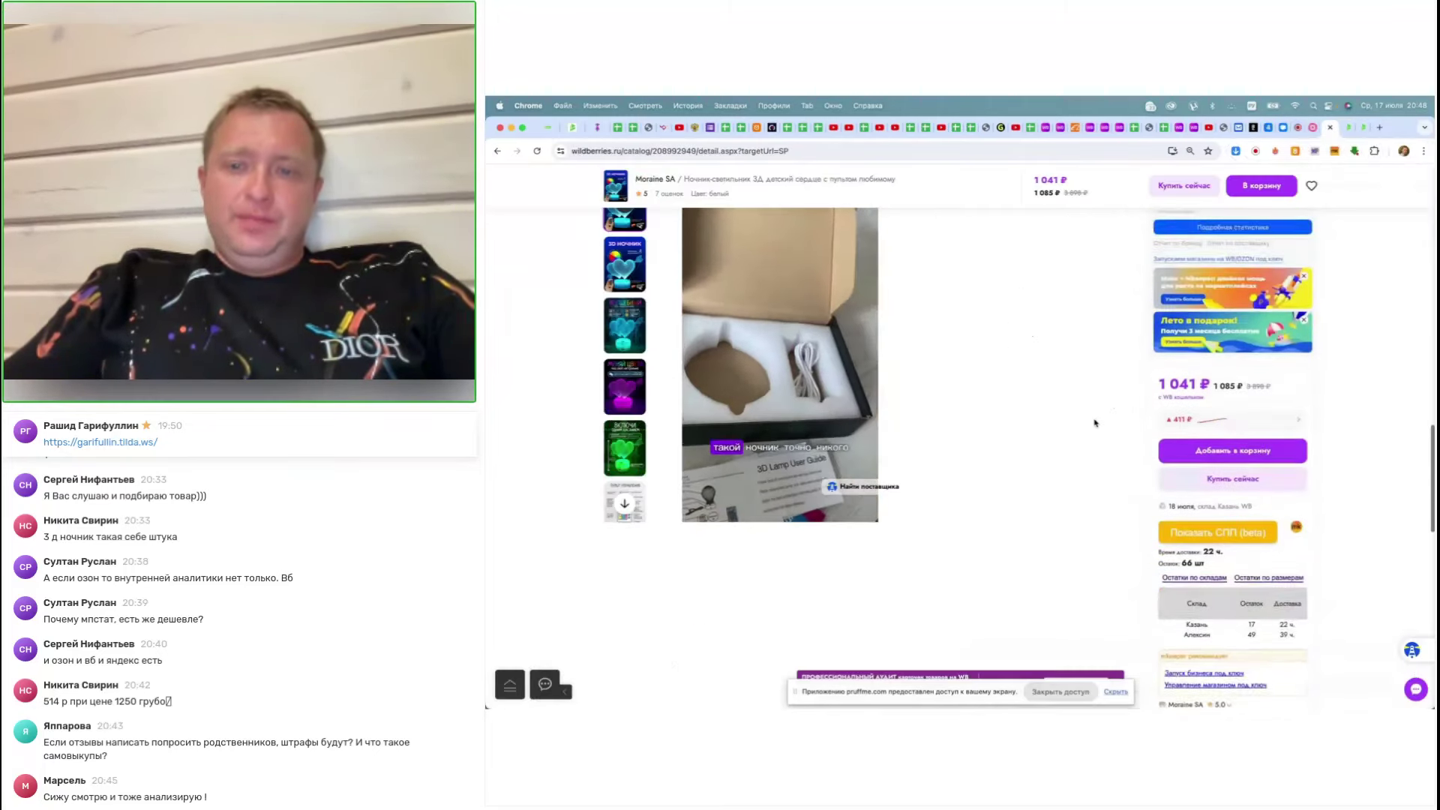
pyautogui.hotkey('ctrl', 'Tab')
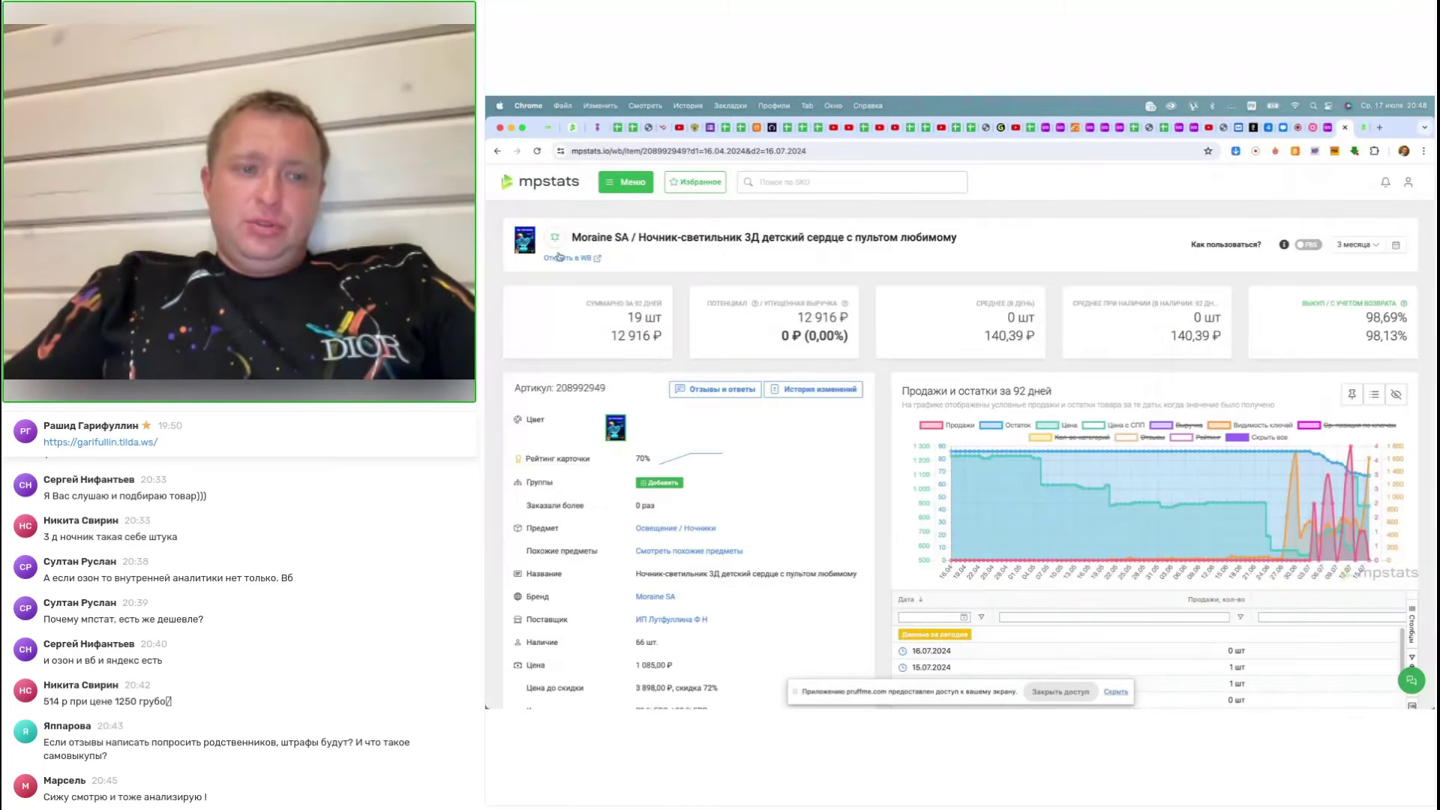
pyautogui.hotkey('ctrl', 'Tab')
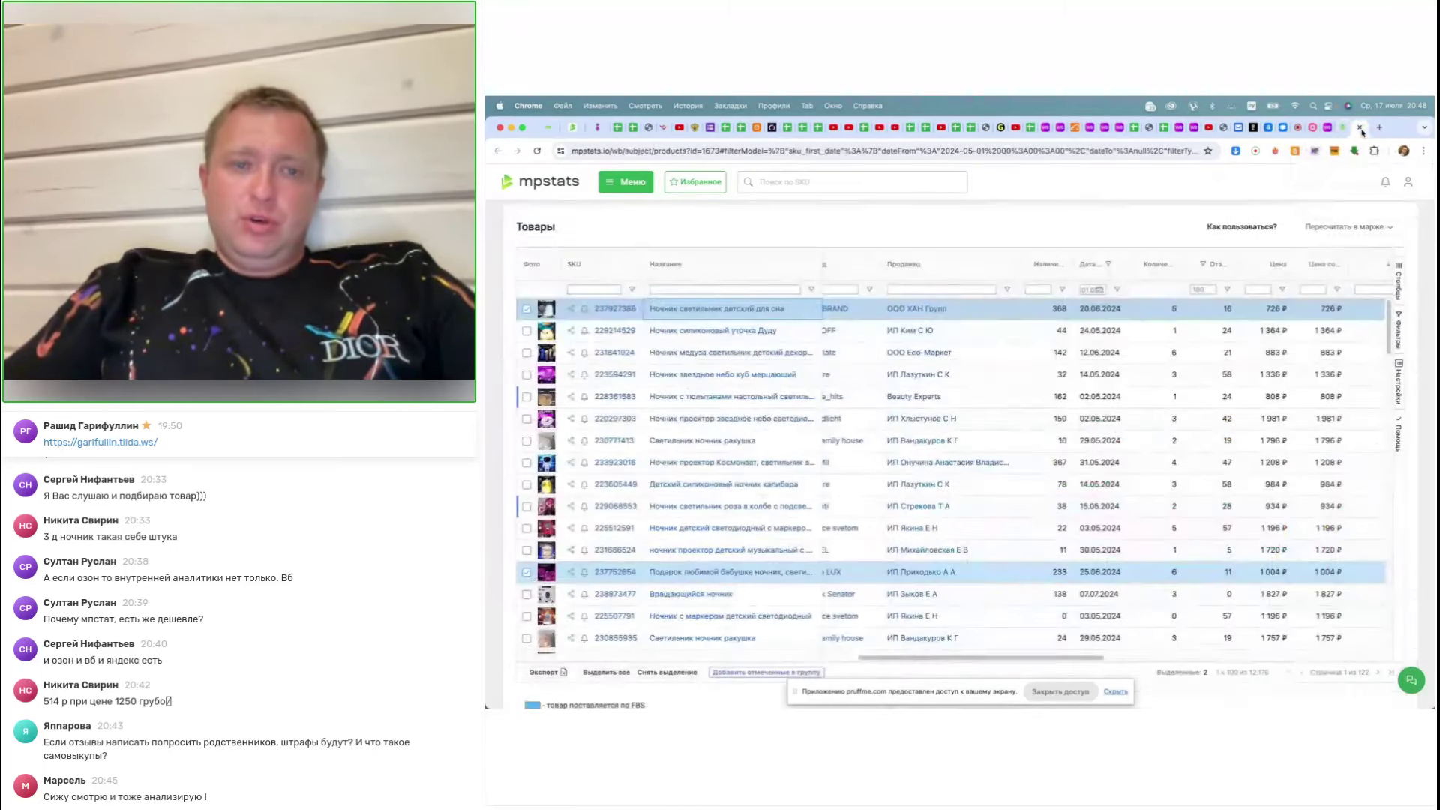
# Open the trend report for the Ночники subject and chart only its sales and revenue
pyautogui.scroll(4, 955, 321)
pyautogui.click(781, 321)
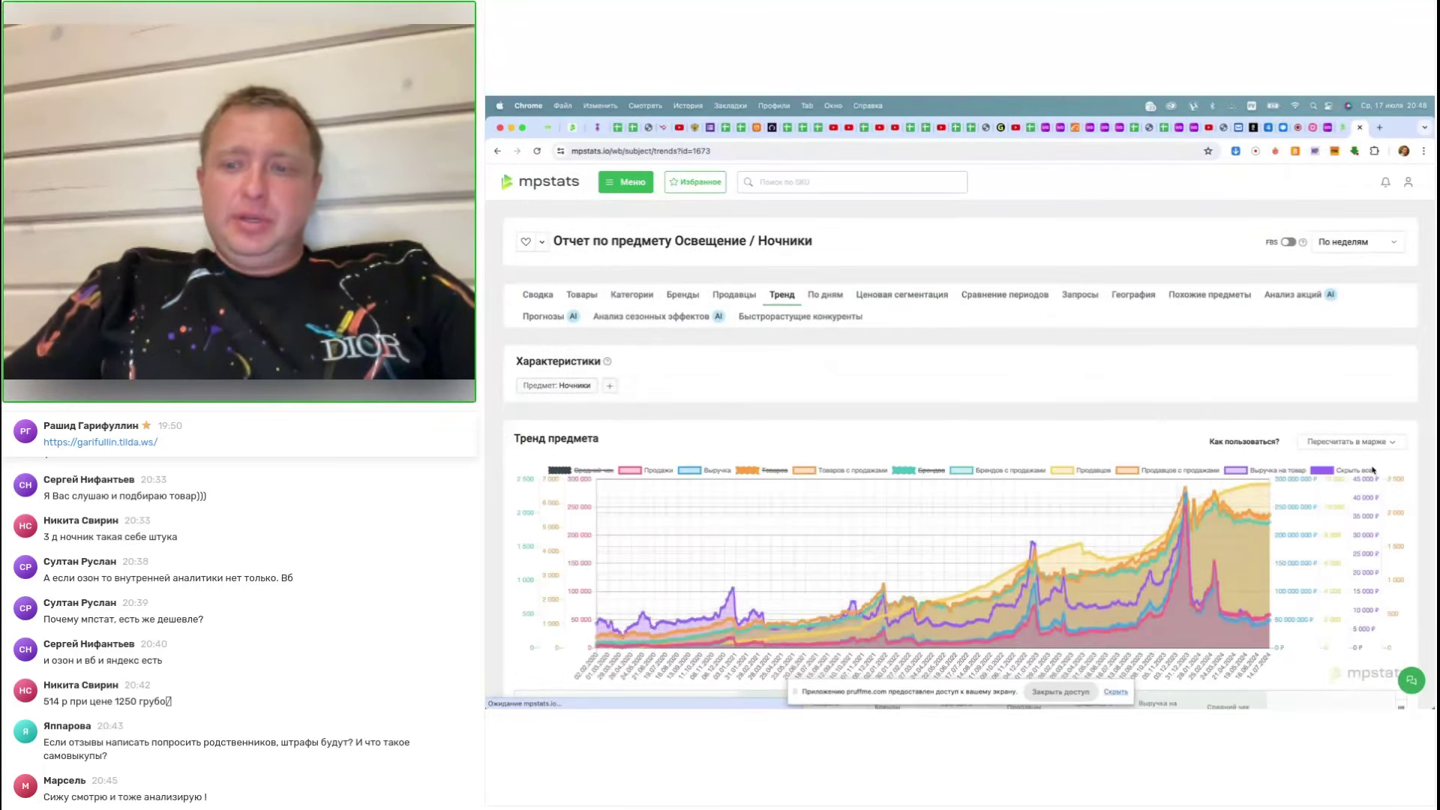
pyautogui.click(1350, 471)
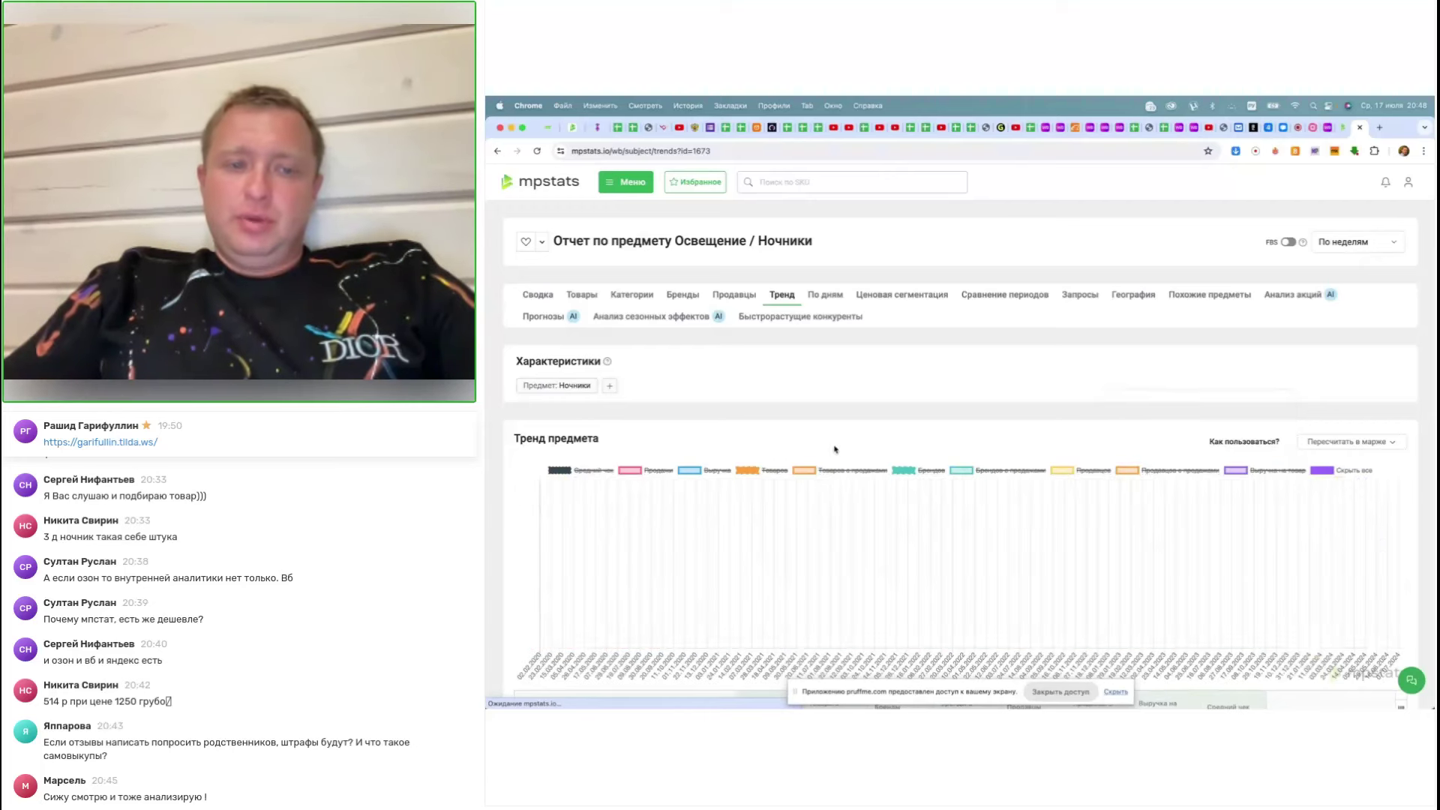
pyautogui.click(658, 470)
pyautogui.click(716, 470)
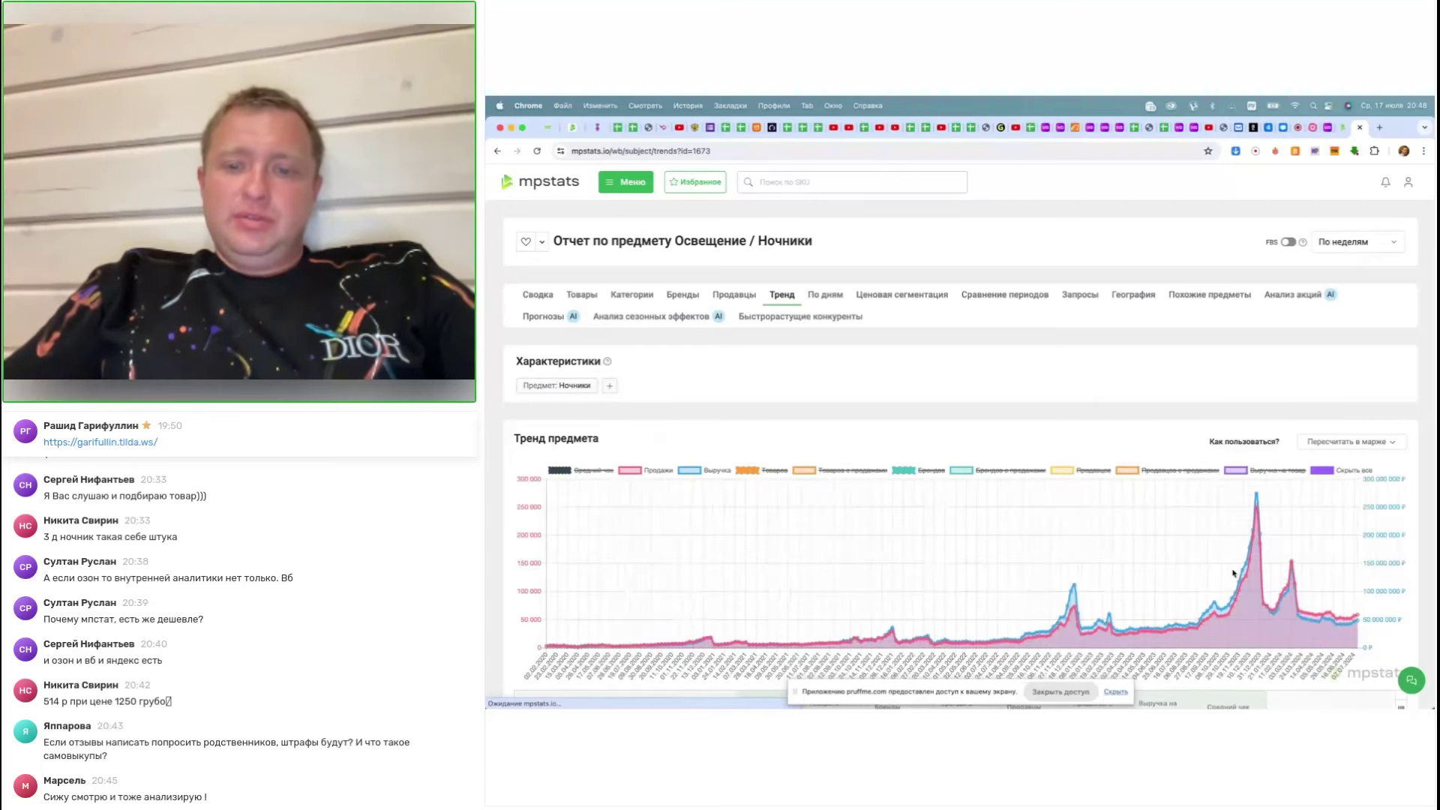
pyautogui.moveTo(893, 630)
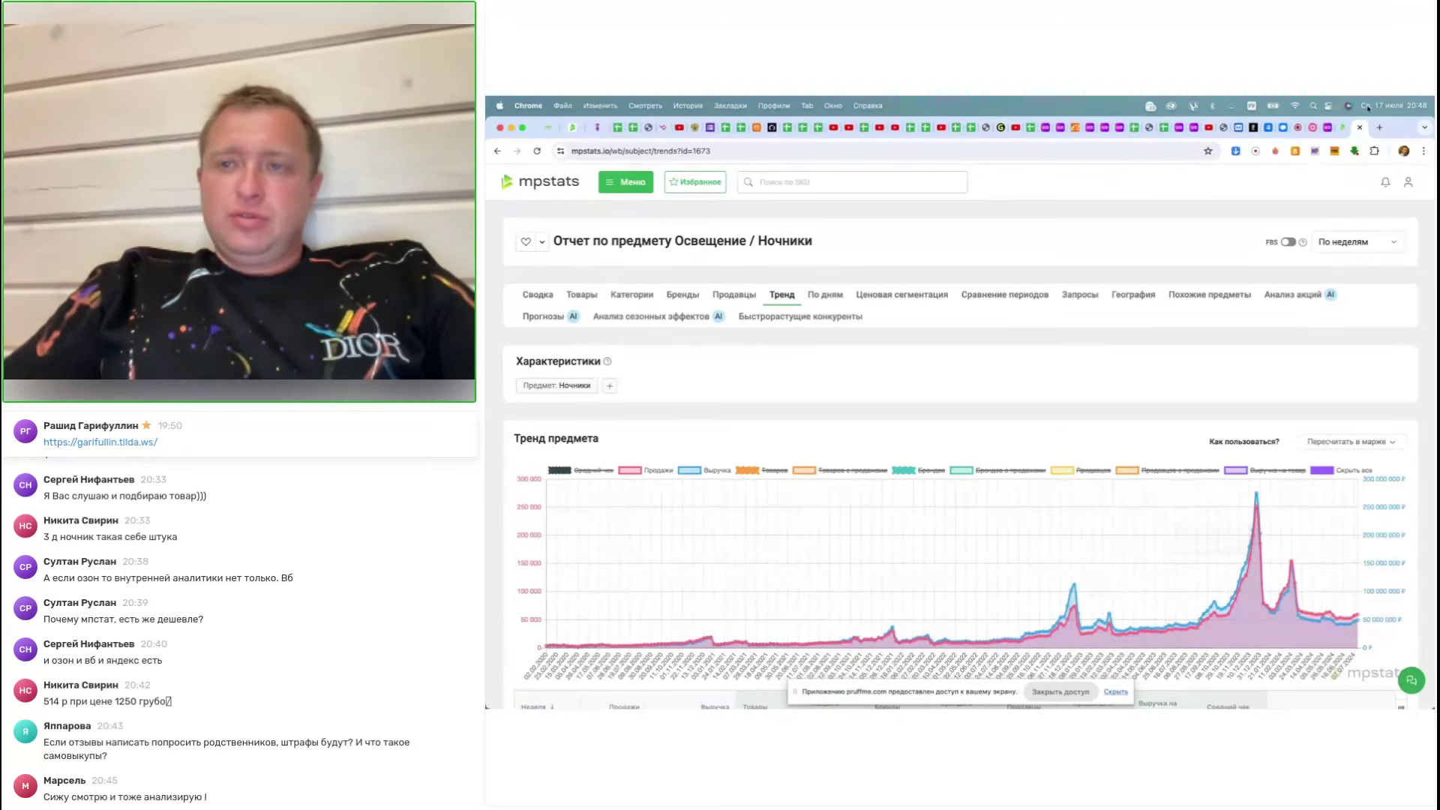
# Return to the Ночники product list and compare the items' revenue and their sales, price and stock graphs
pyautogui.click(577, 297)
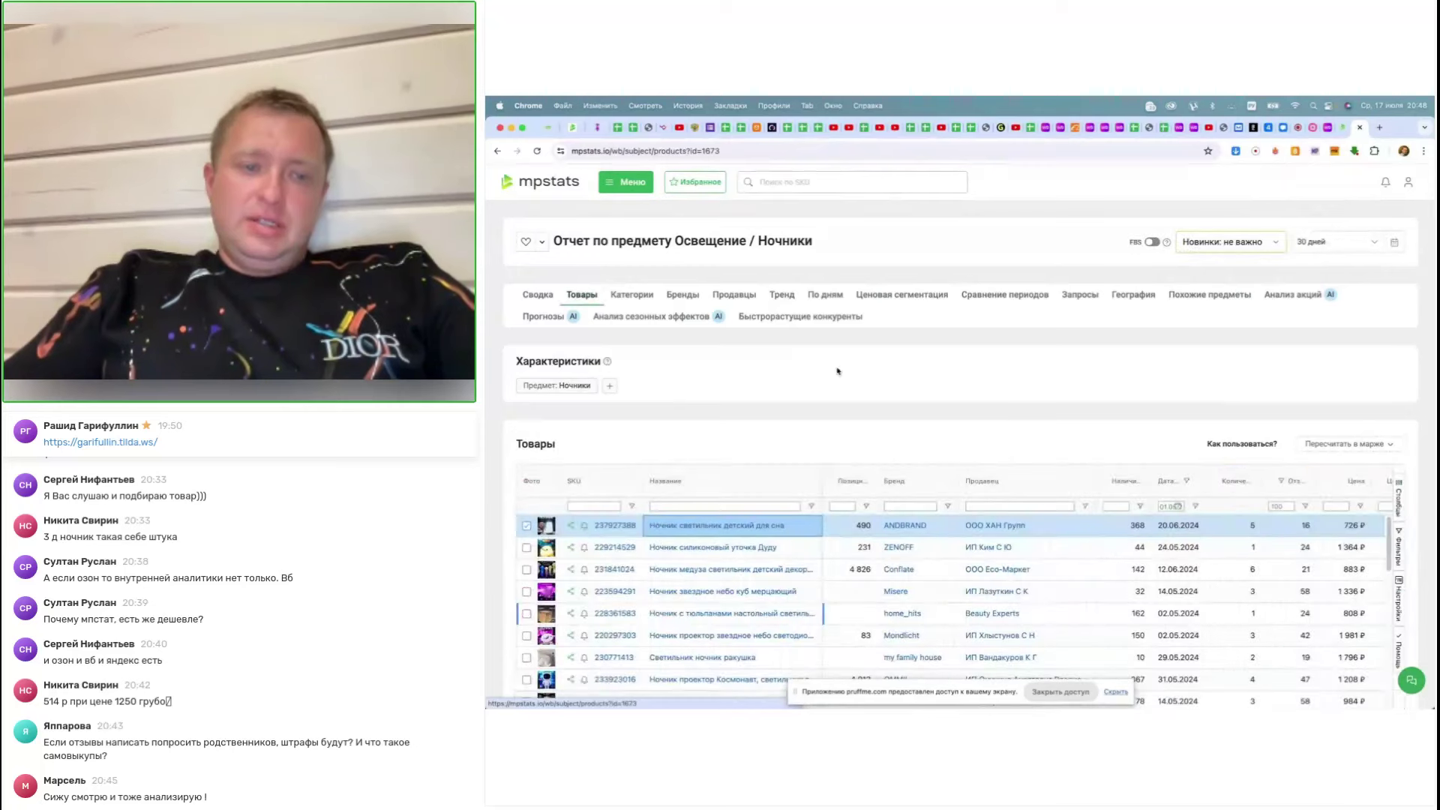
pyautogui.scroll(-3, 1118, 466)
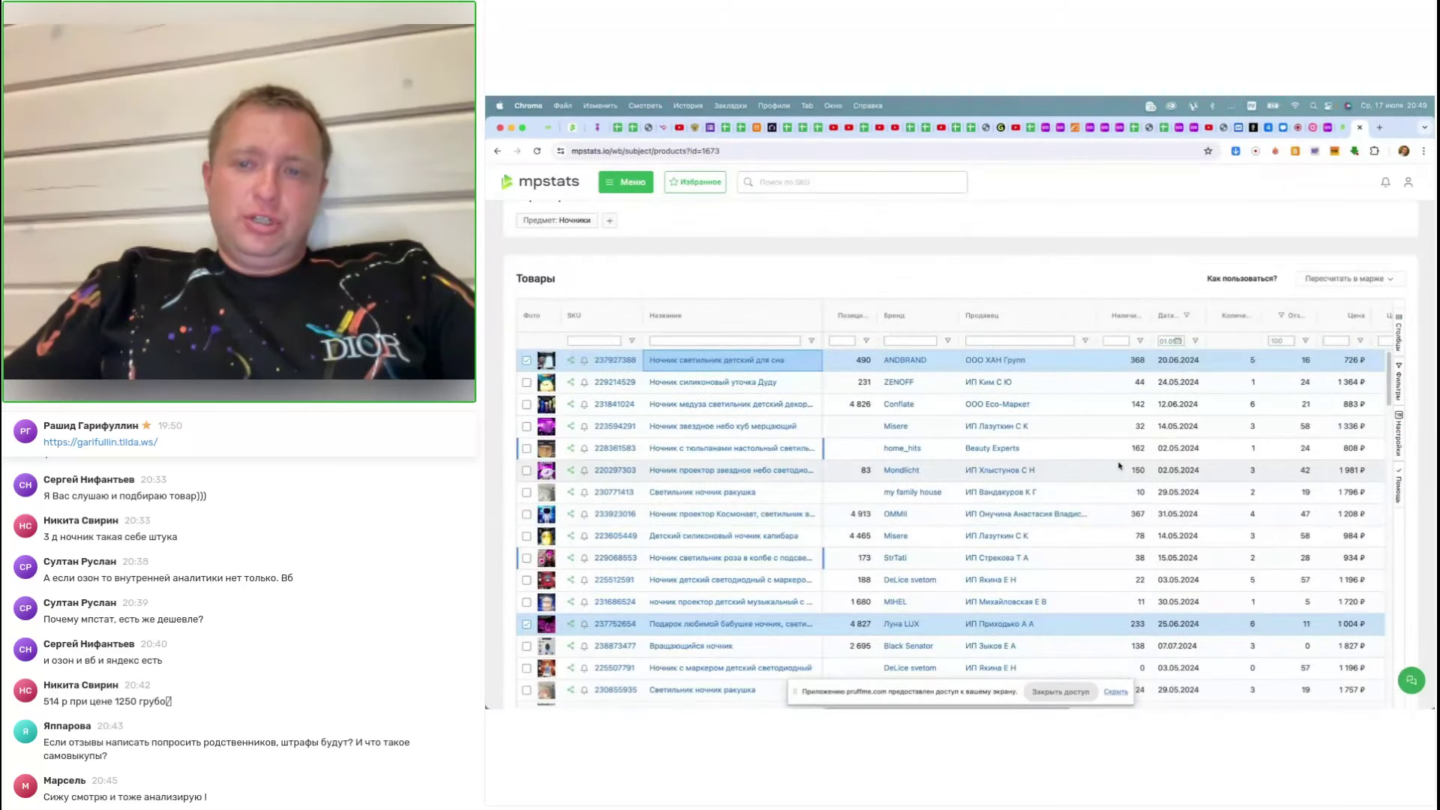
pyautogui.hscroll(10, 1119, 466)
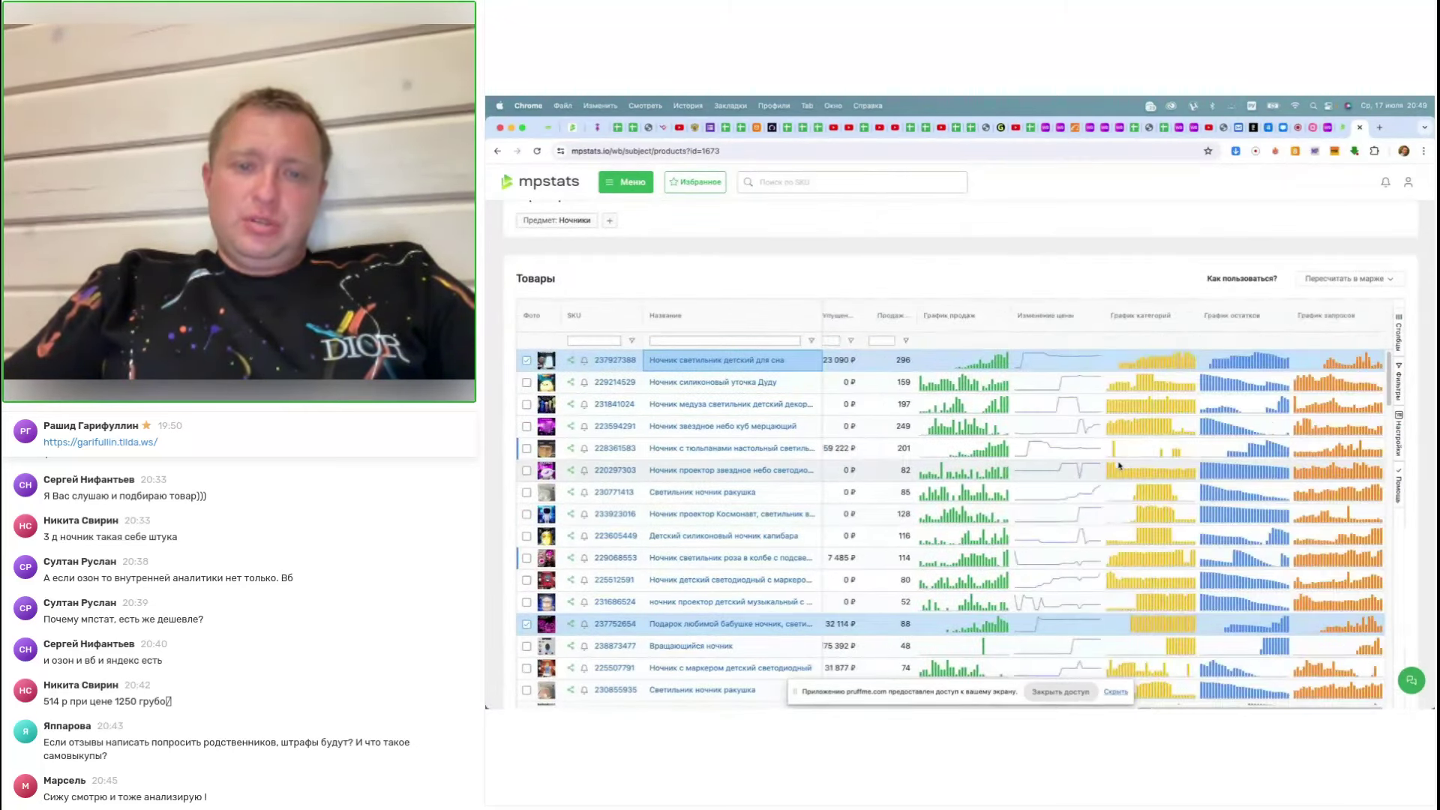
pyautogui.hscroll(-4, 1119, 466)
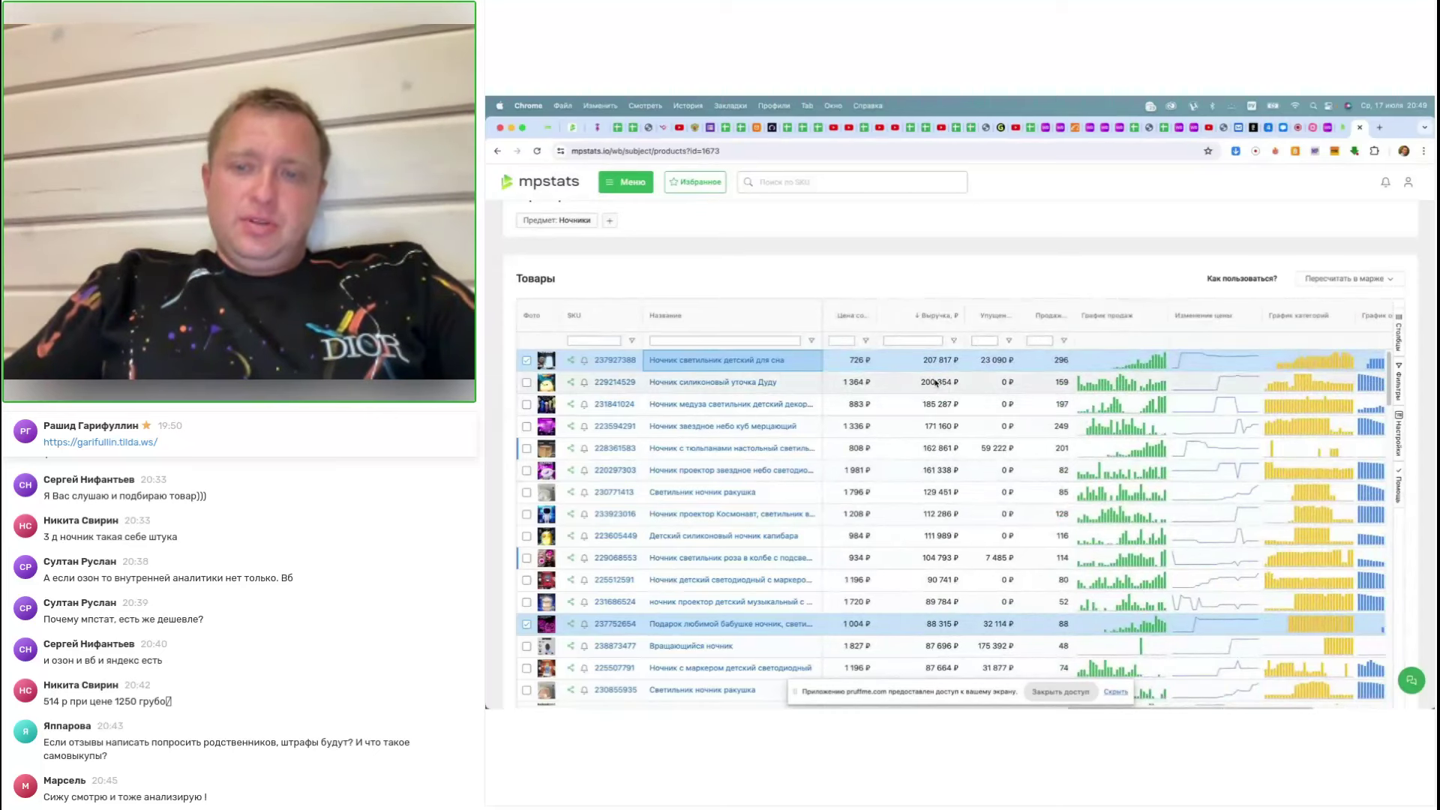
pyautogui.hscroll(4, 920, 397)
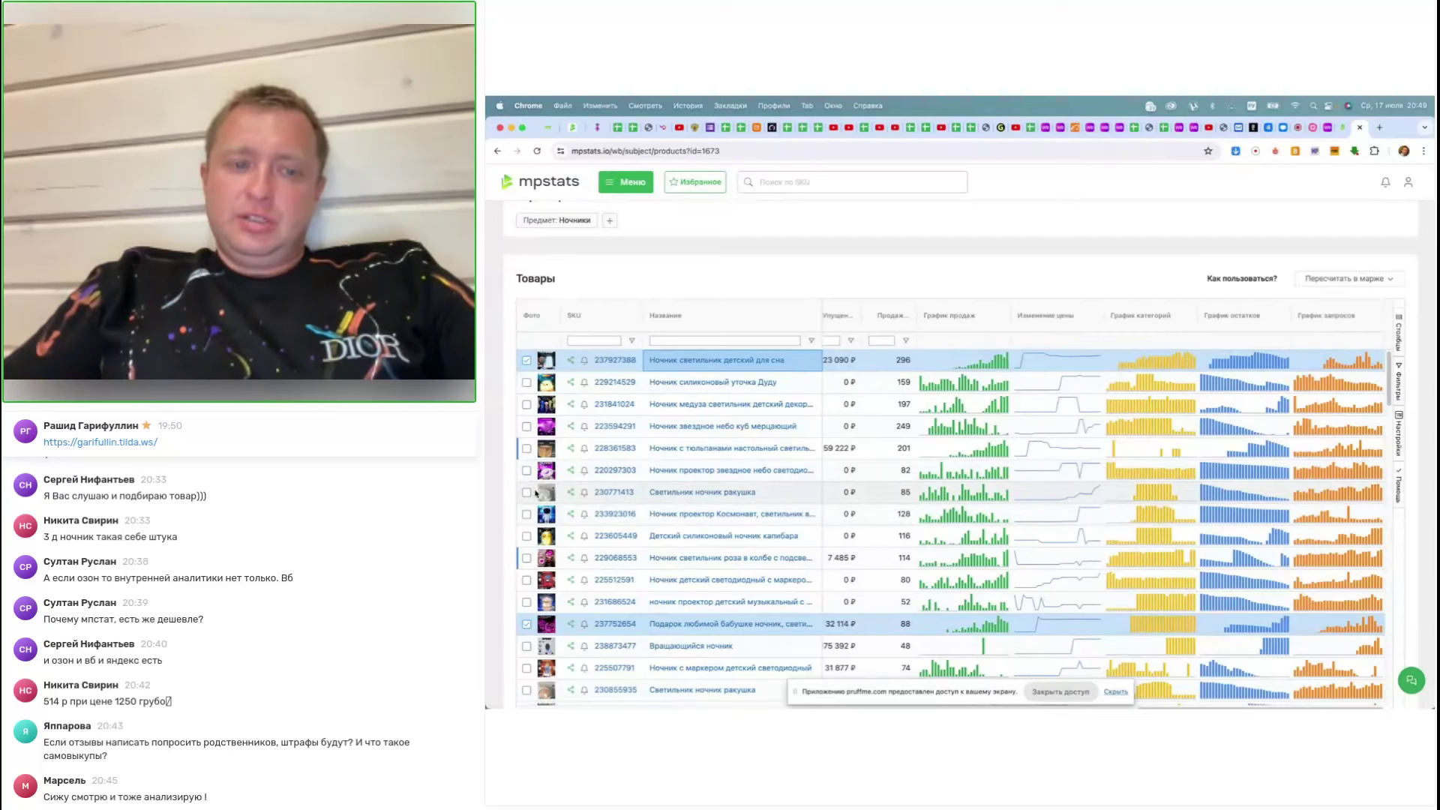
pyautogui.moveTo(538, 497)
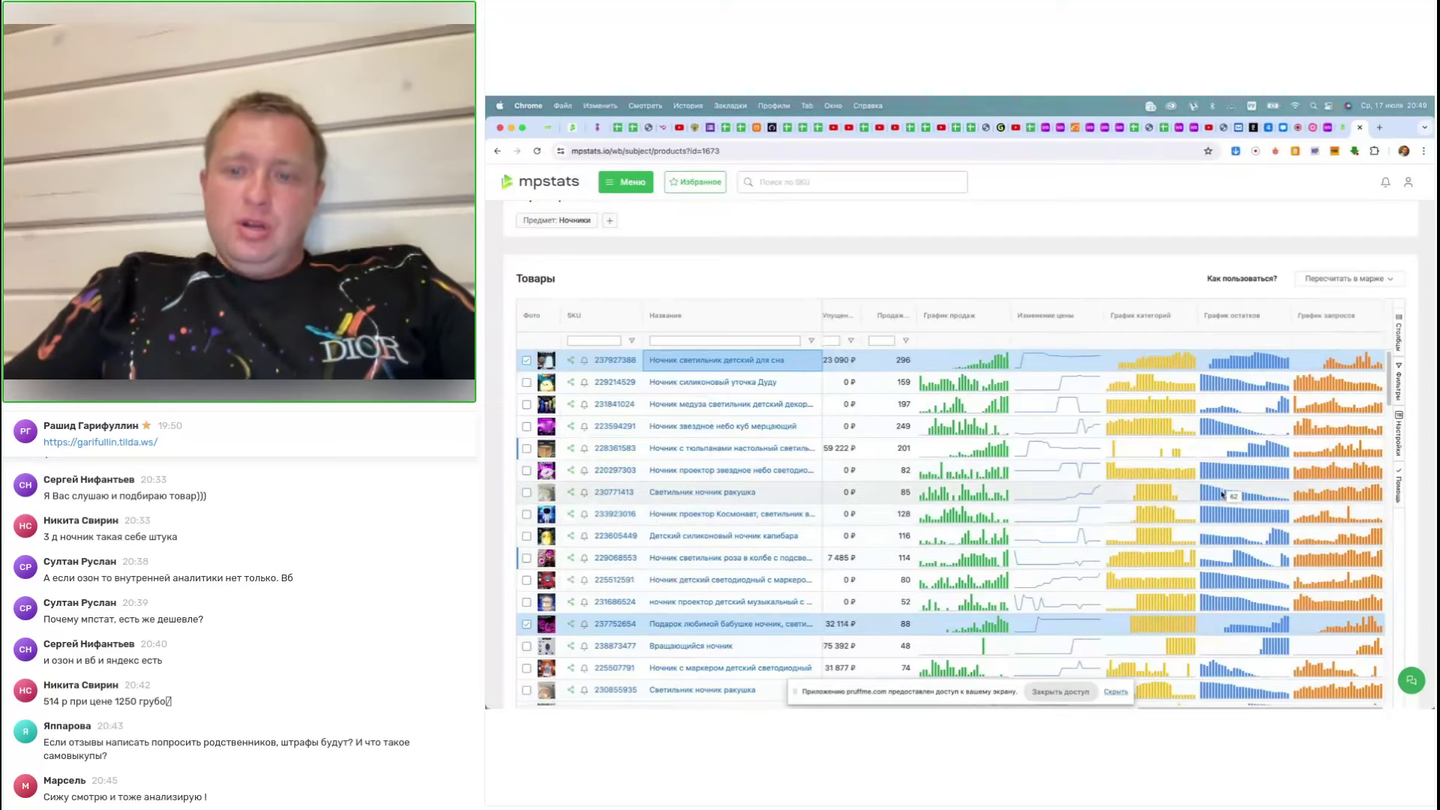
pyautogui.hscroll(10, 1222, 494)
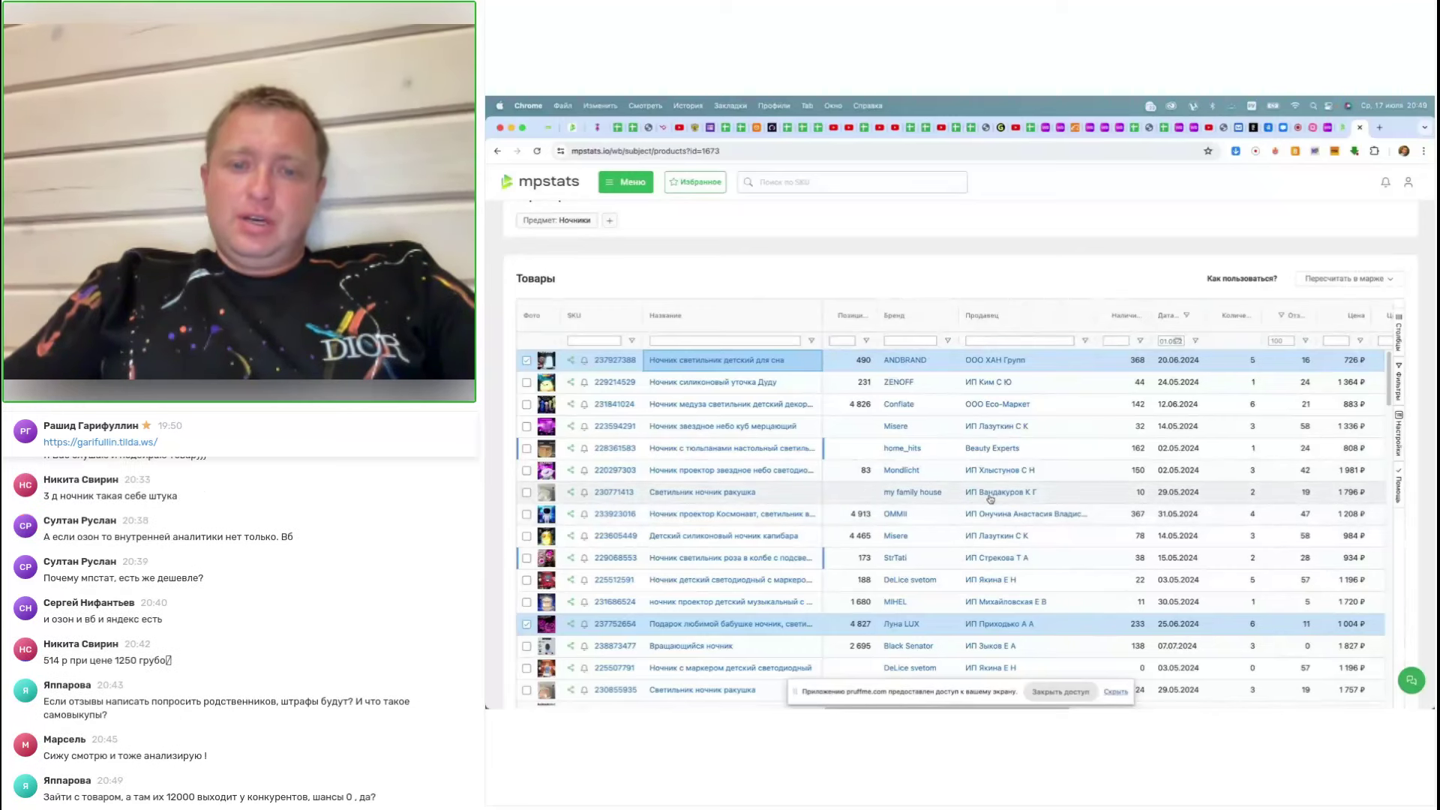
# Open the my family house shell night light's item page and view its picture and 30-day sales
pyautogui.click(738, 494)
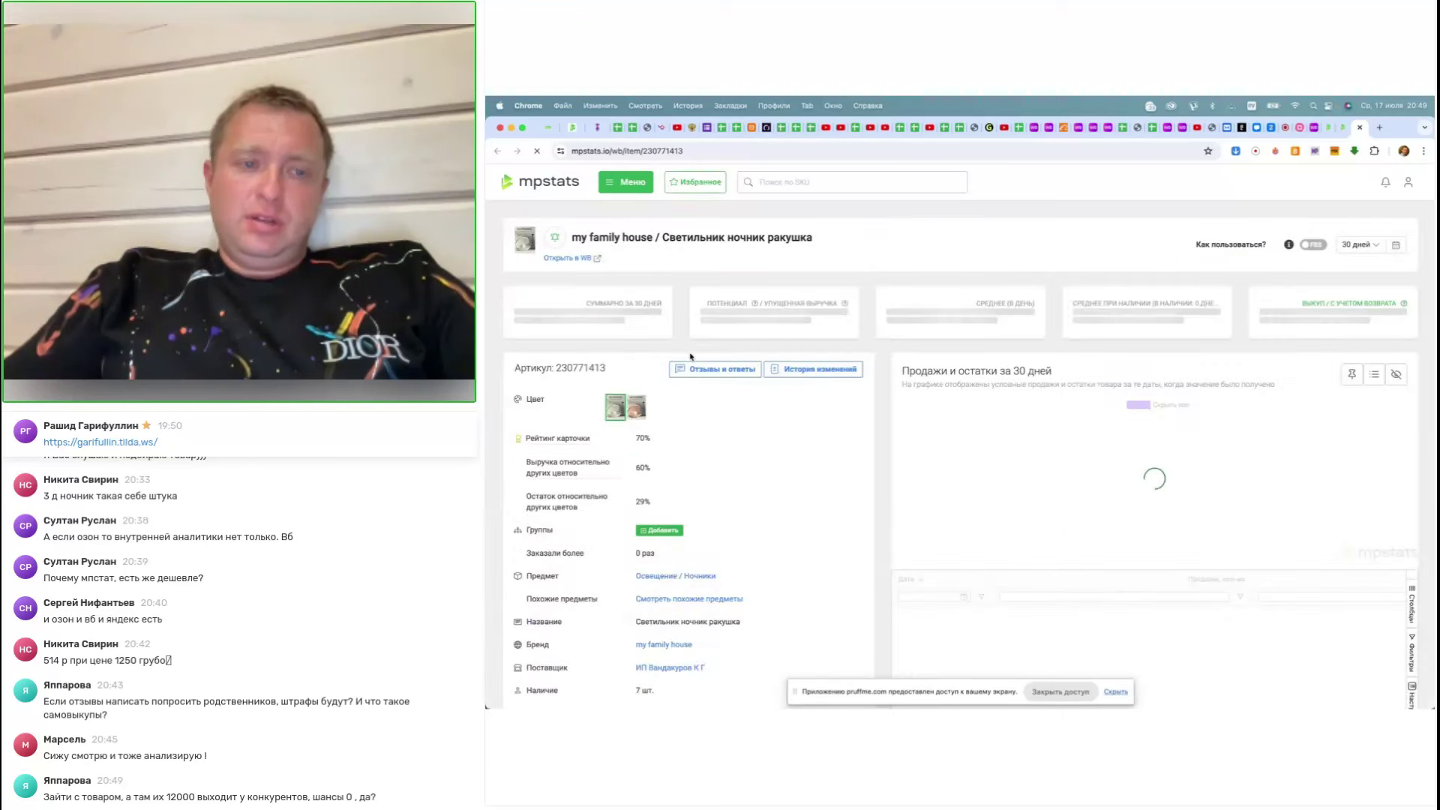
pyautogui.moveTo(615, 429)
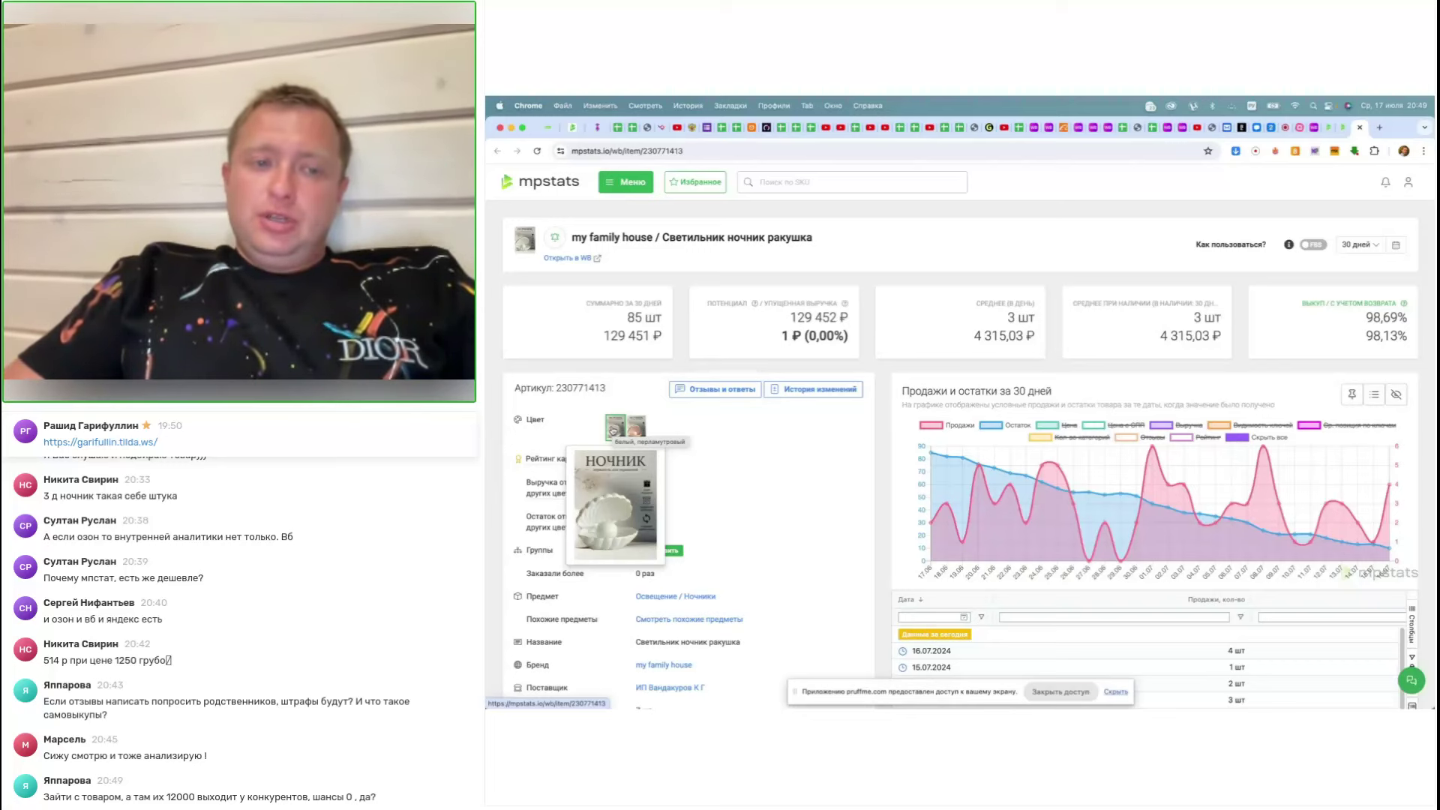
pyautogui.scroll(5, 614, 427)
pyautogui.scroll(-5, 613, 429)
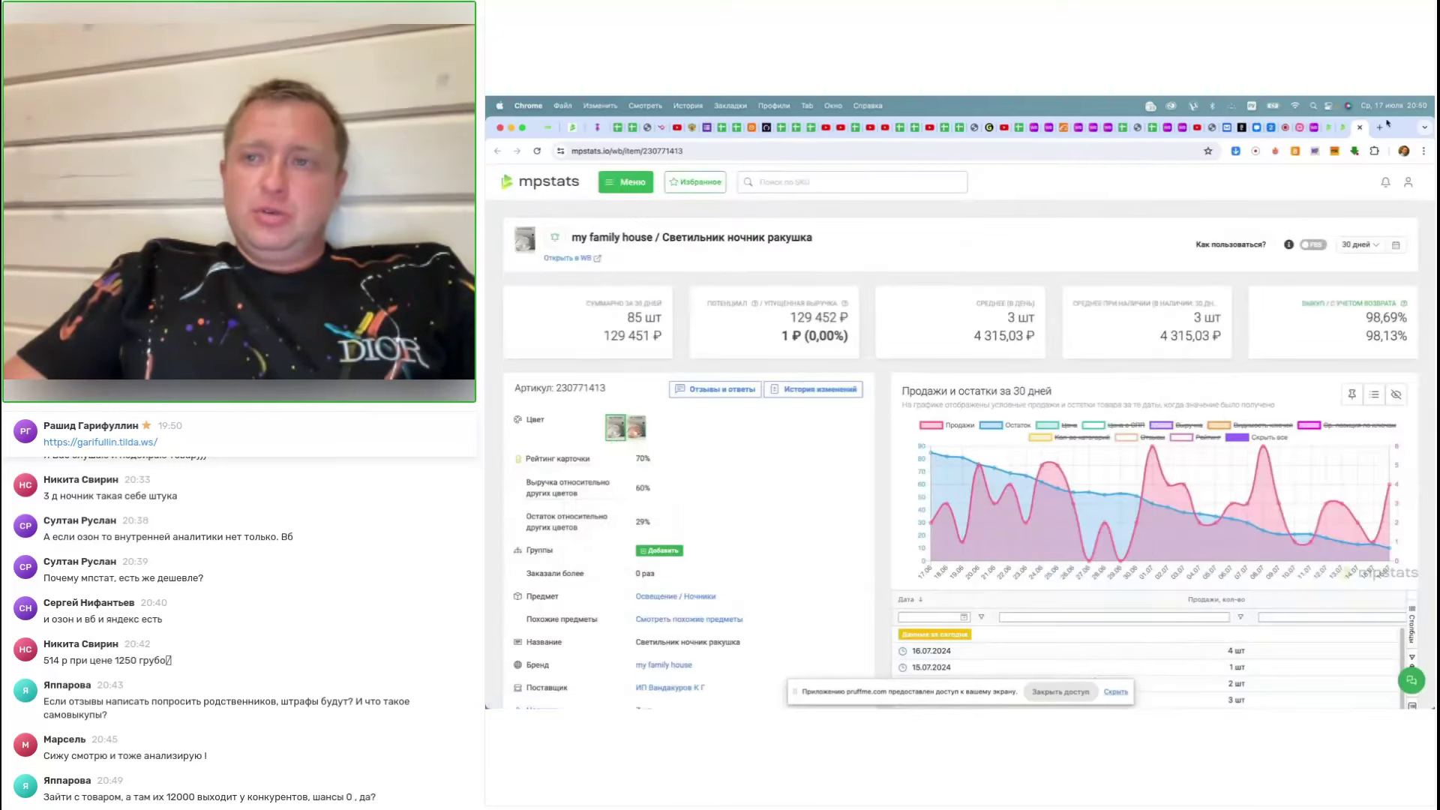
# Close the item page and examine the shell night light's price, revenue, graphs and picture in the product list
pyautogui.click(1359, 128)
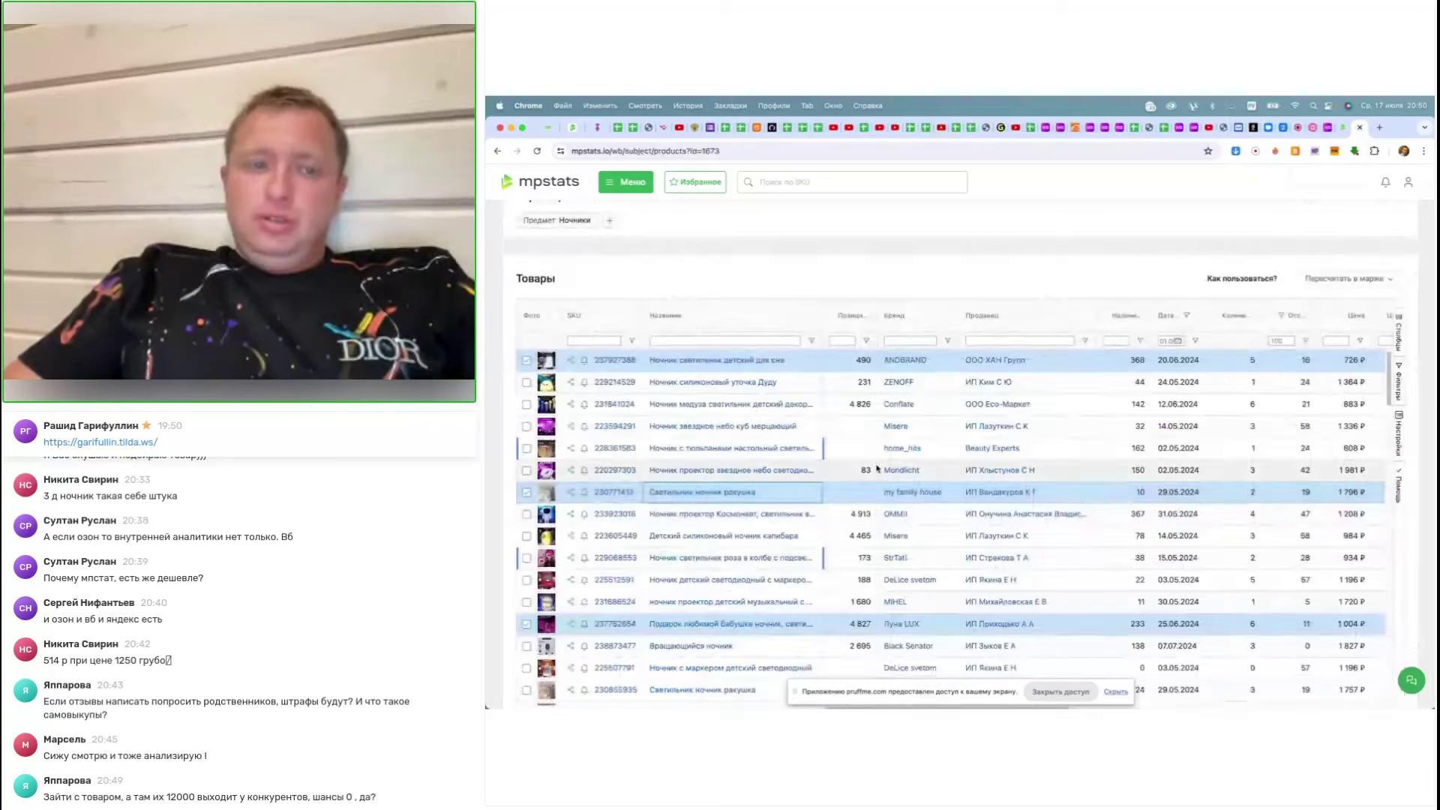
pyautogui.hscroll(5, 1147, 502)
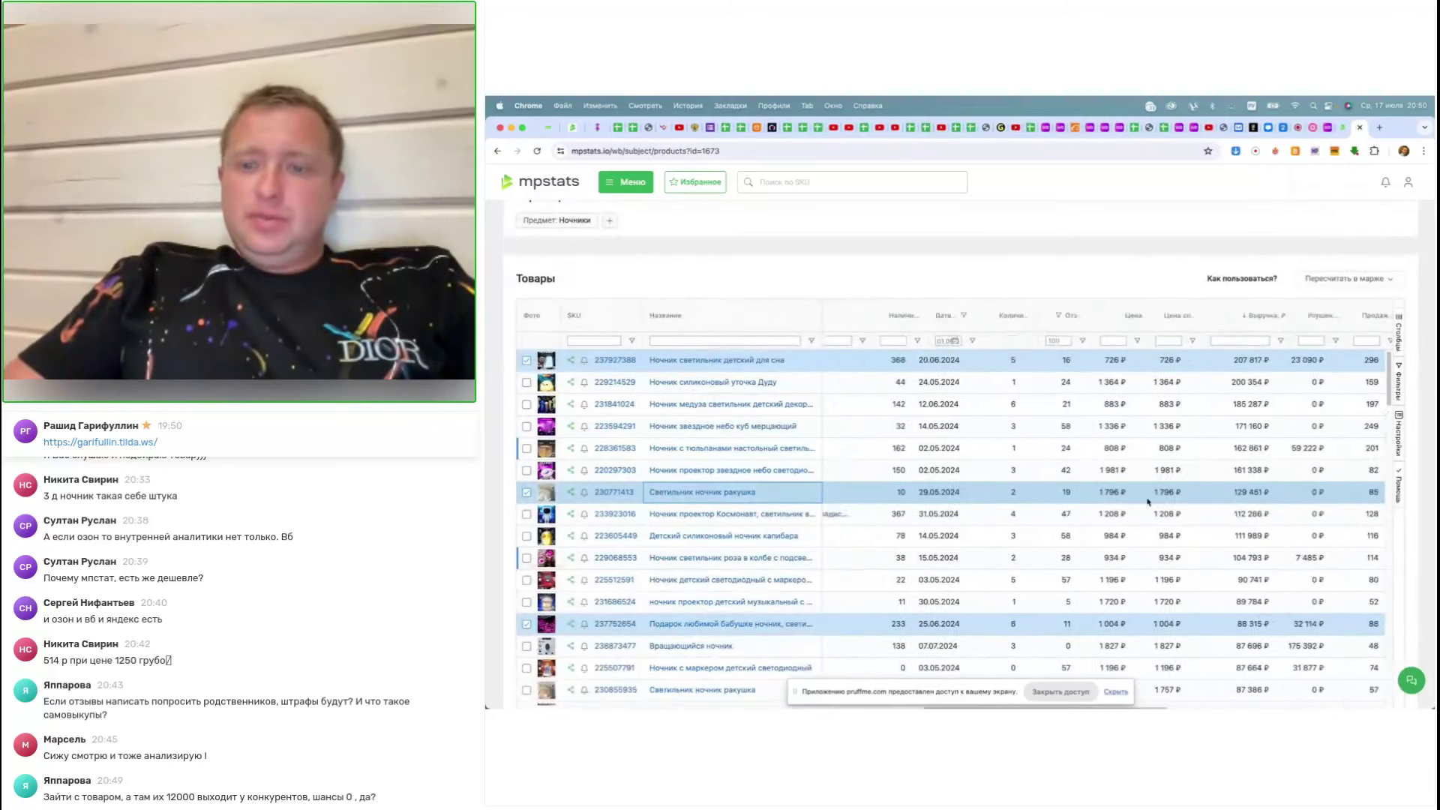
pyautogui.hscroll(3, 1147, 502)
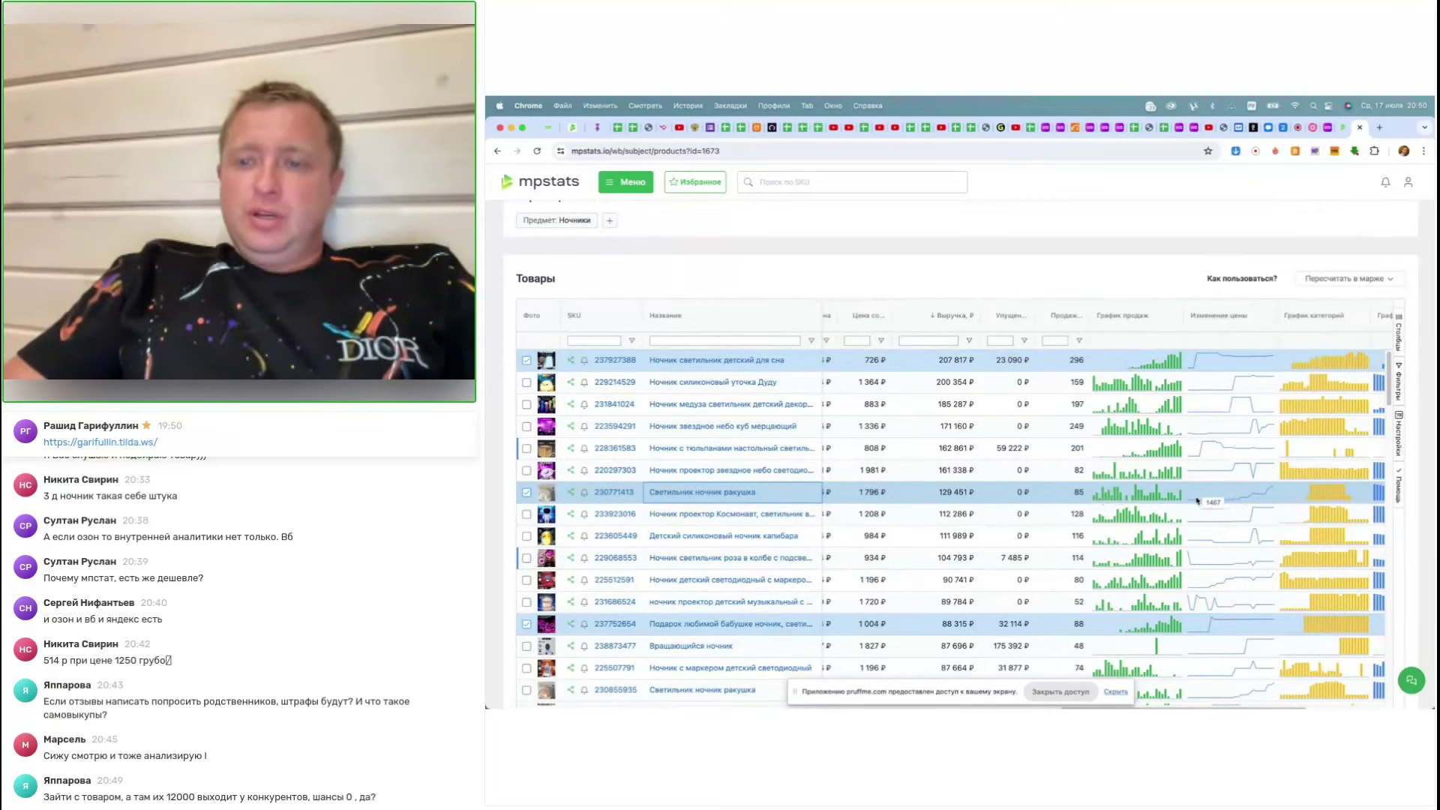
pyautogui.hscroll(5, 1199, 498)
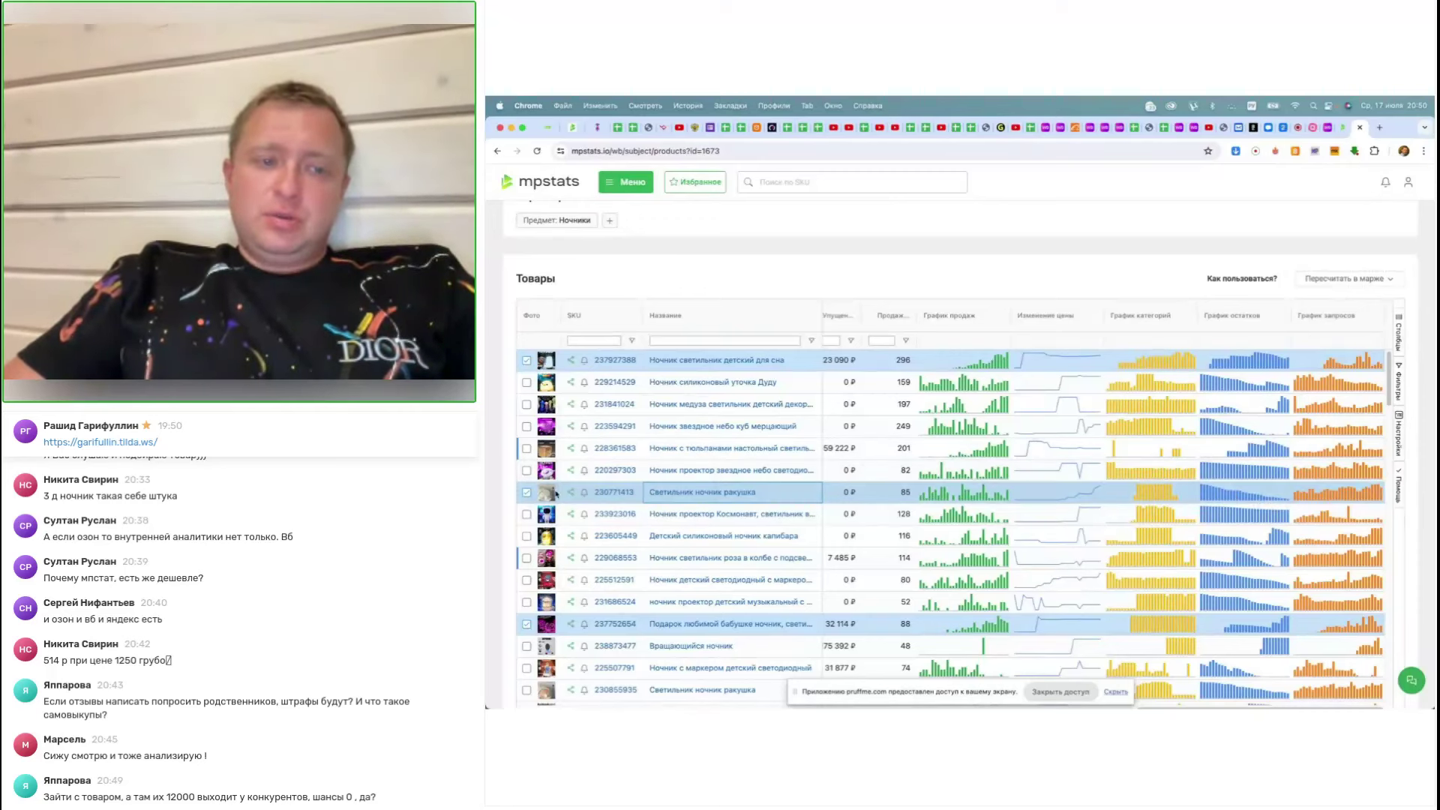
pyautogui.moveTo(555, 425)
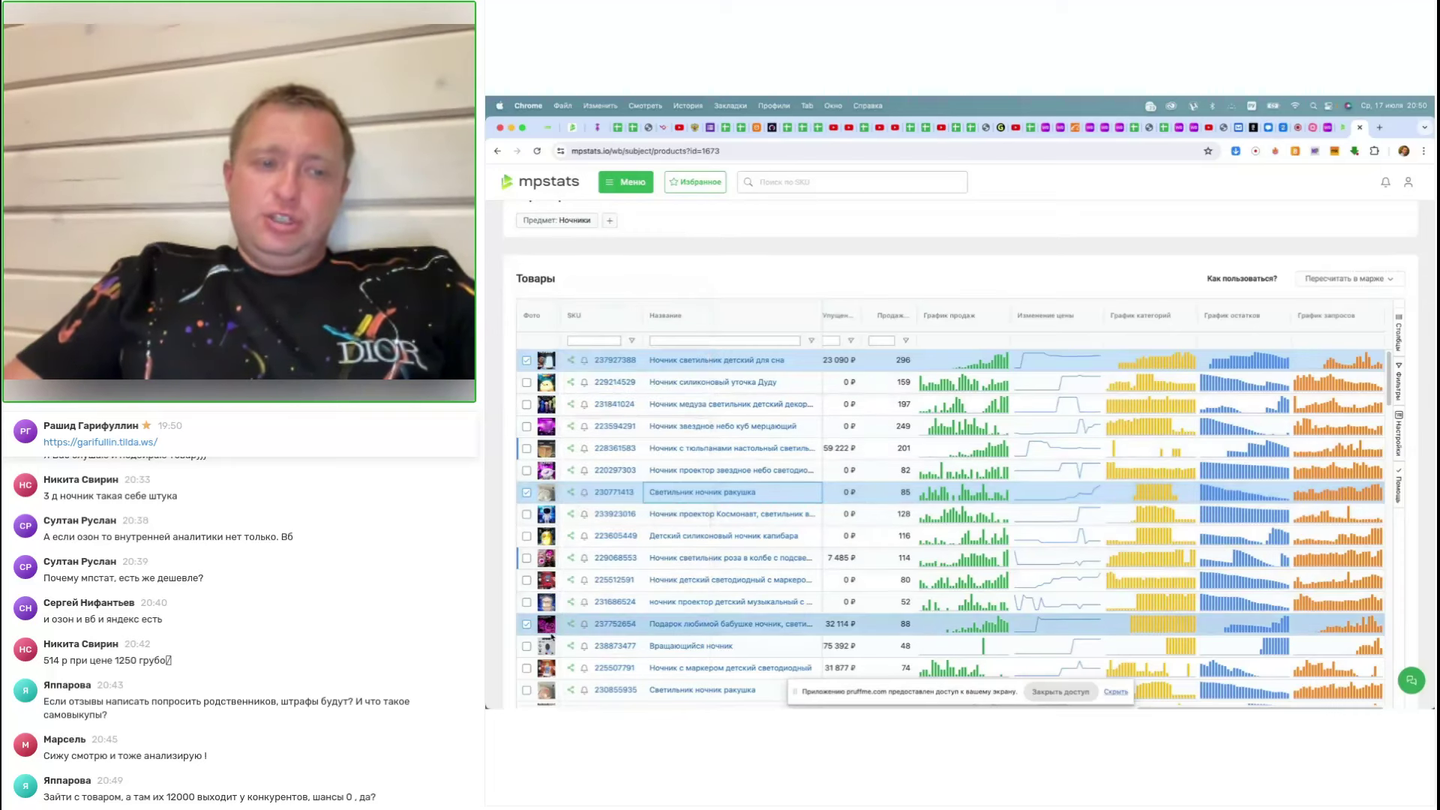
pyautogui.moveTo(549, 493)
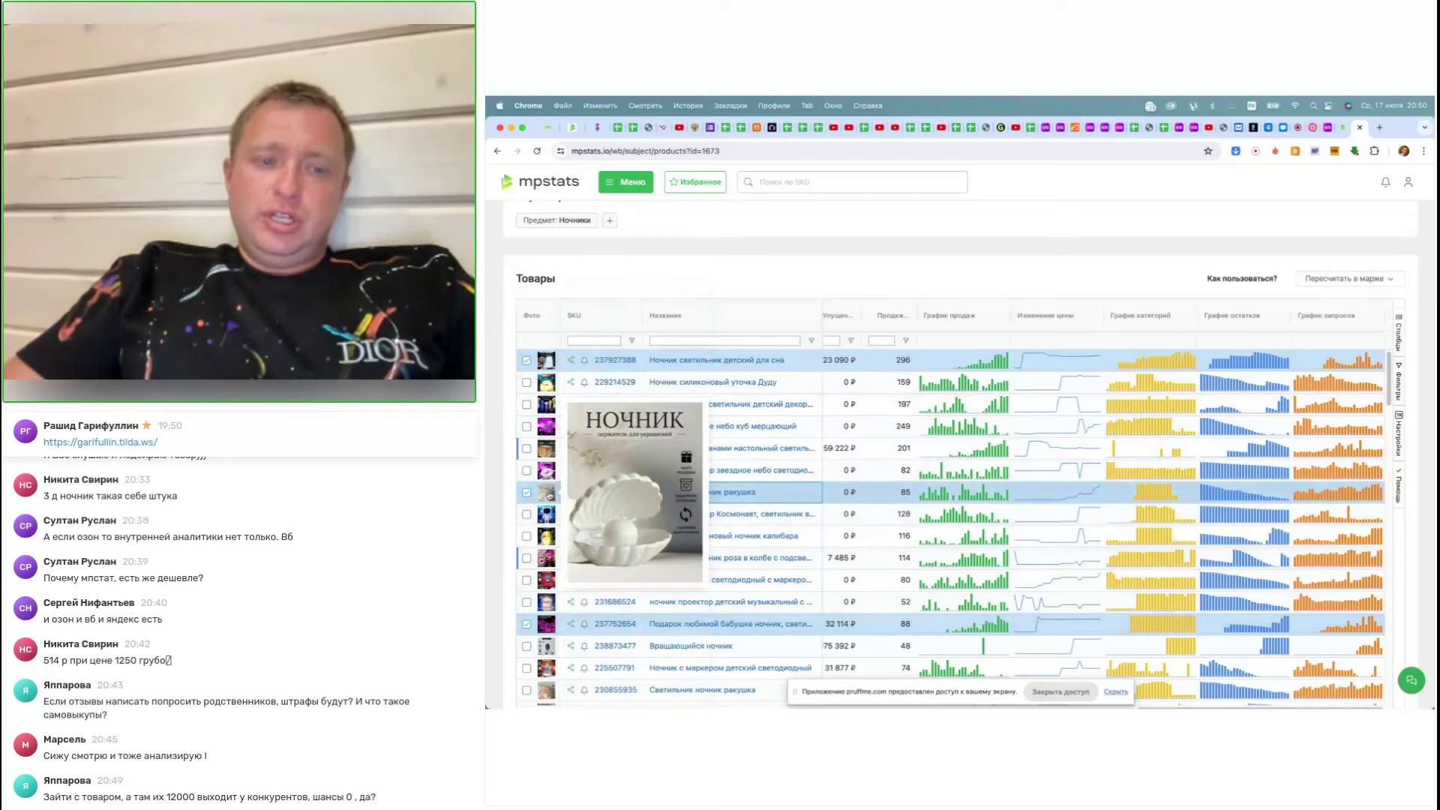
# Reopen the my family house shell night light's statistics and set the reporting period to 3 months
pyautogui.click(734, 492)
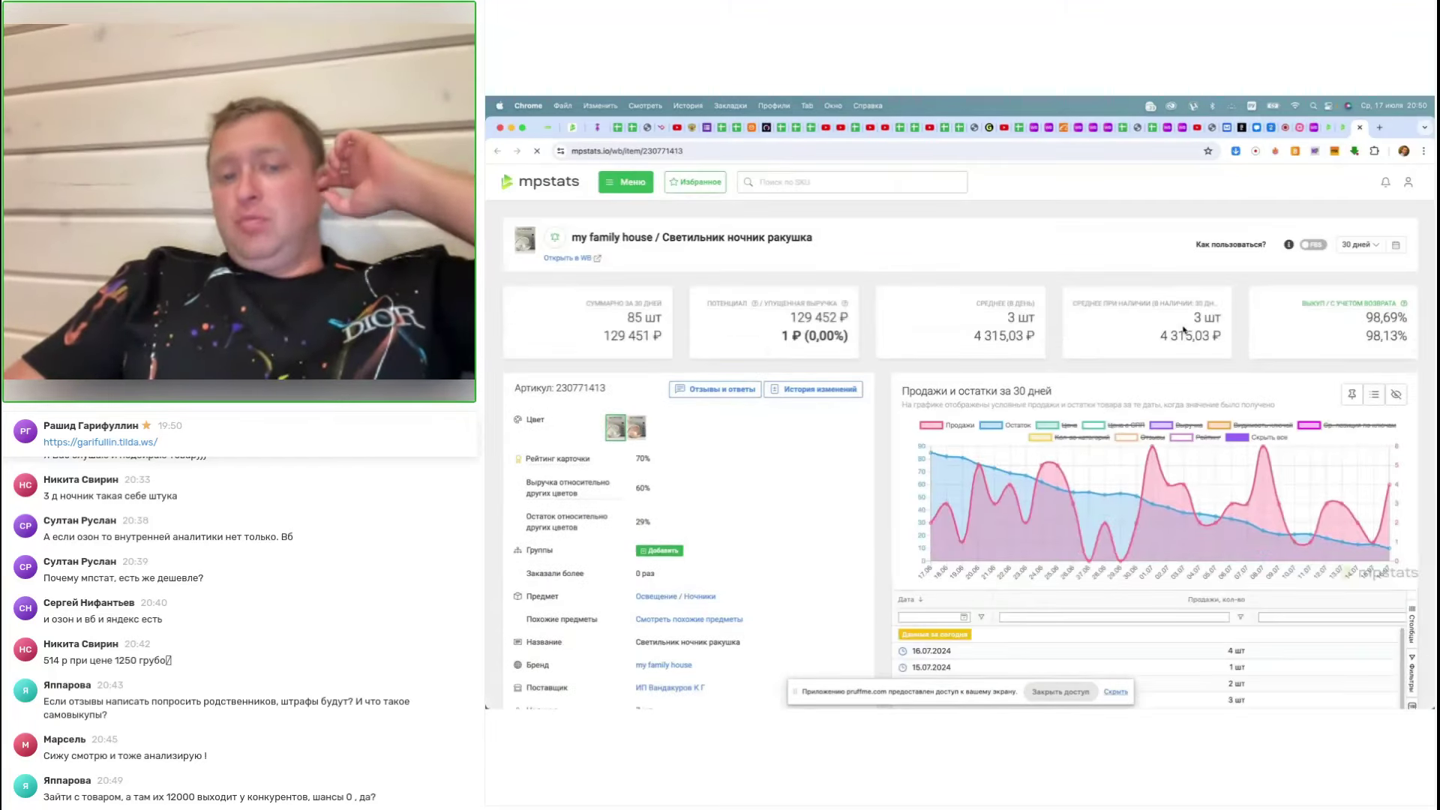
pyautogui.click(1359, 245)
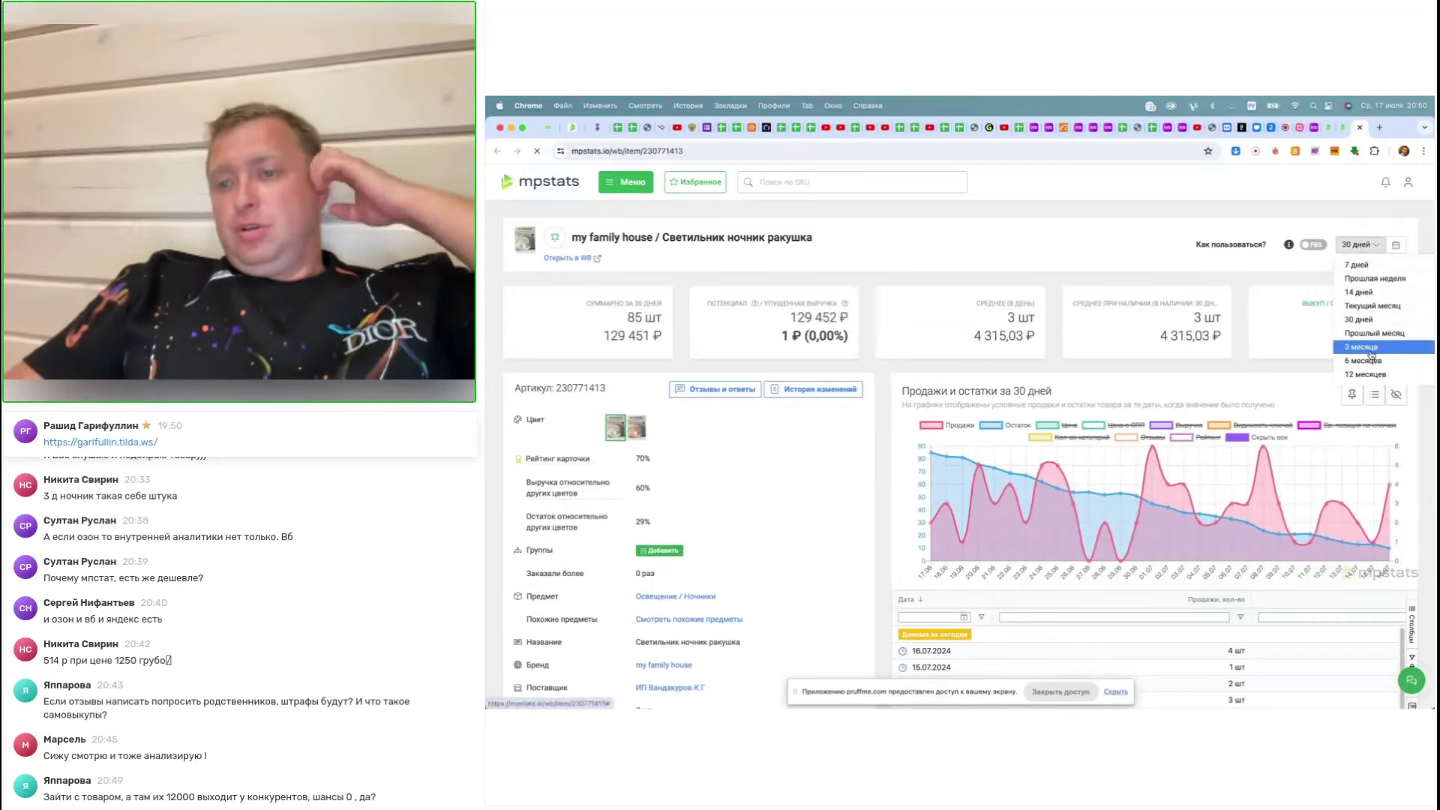
pyautogui.click(1369, 348)
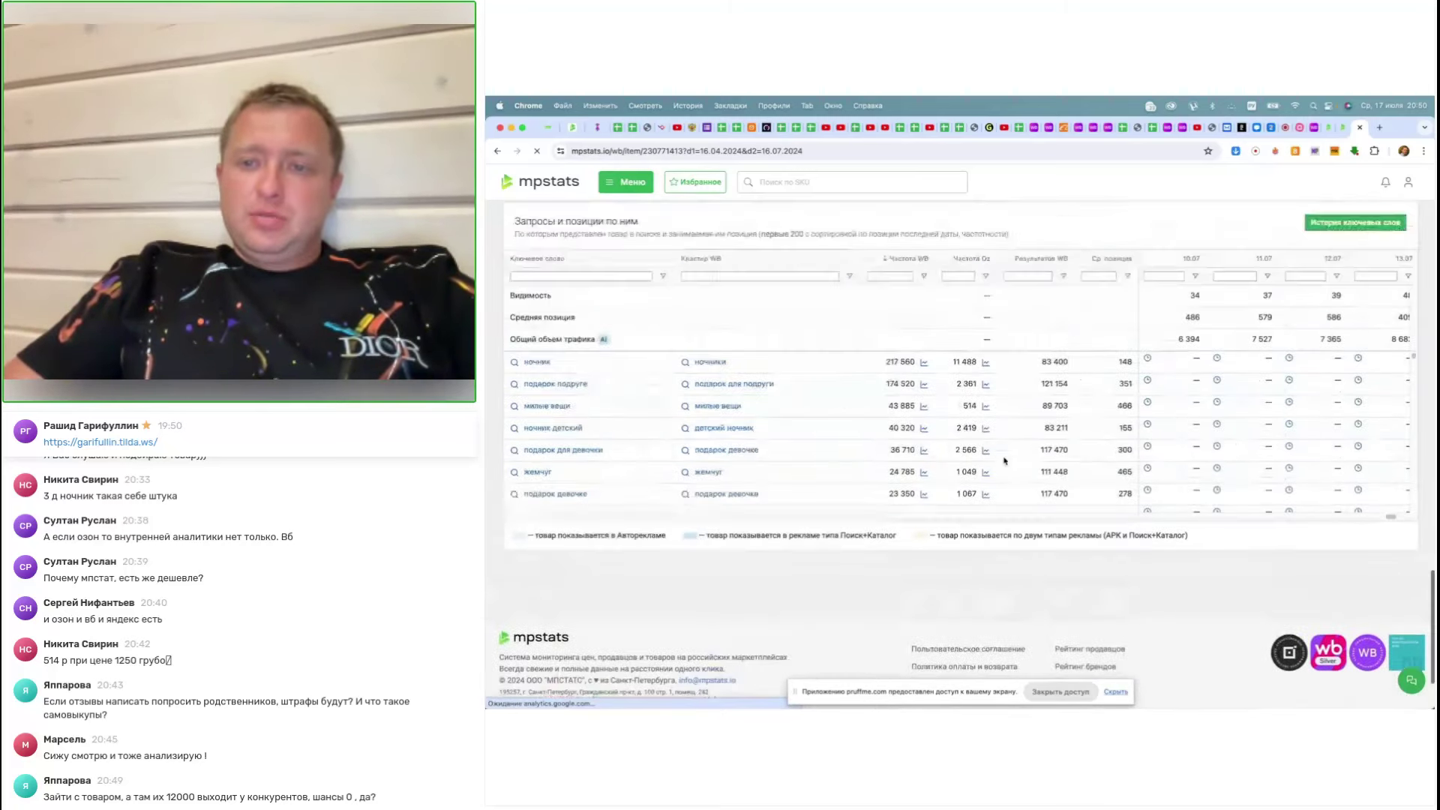
# Trace the shell night light's search query positions back through June to 01.06
pyautogui.scroll(-1, 1233, 482)
pyautogui.hscroll(-5, 1233, 482)
pyautogui.hscroll(-6, 1233, 482)
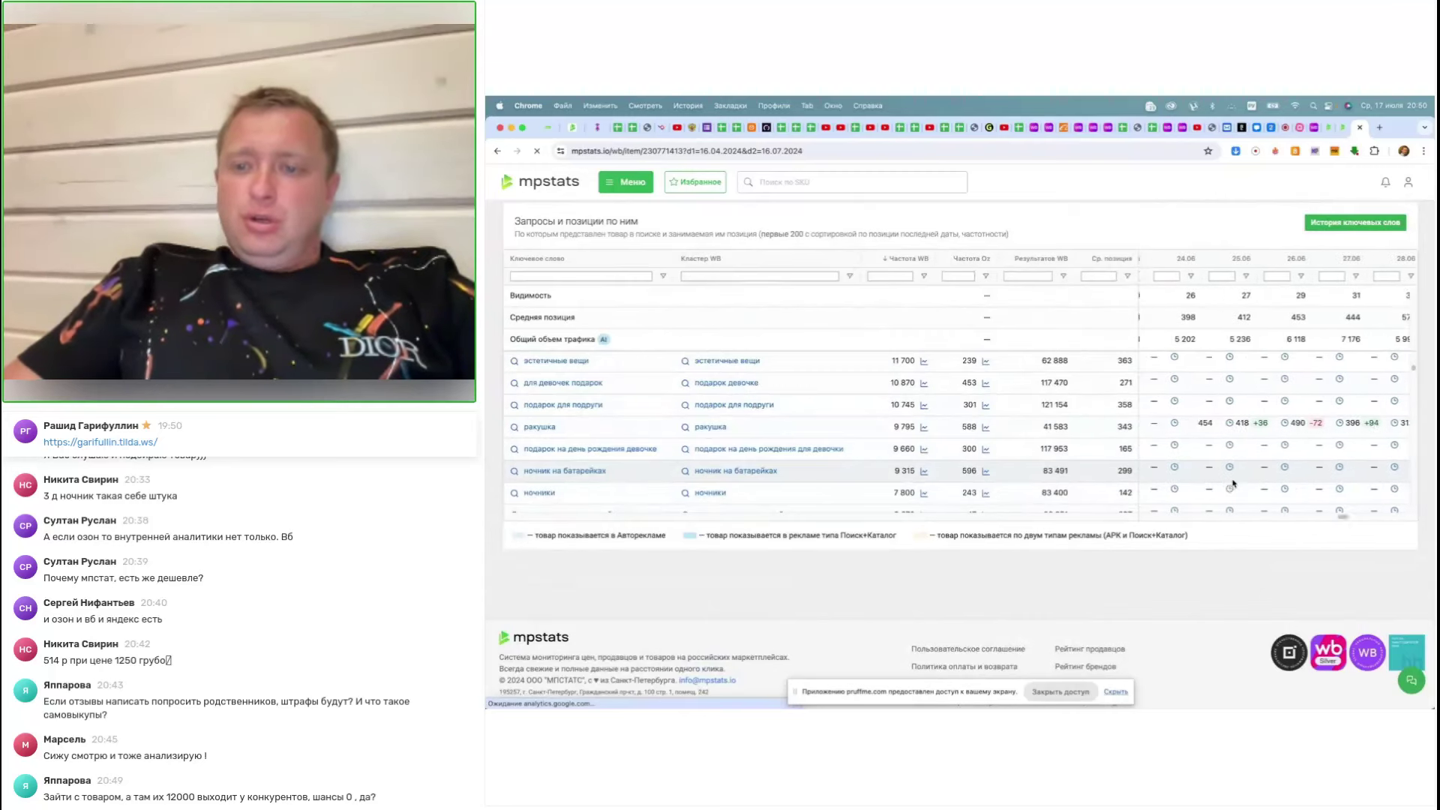
pyautogui.scroll(3, 1233, 483)
pyautogui.hscroll(-6, 1232, 483)
pyautogui.scroll(-3, 1234, 483)
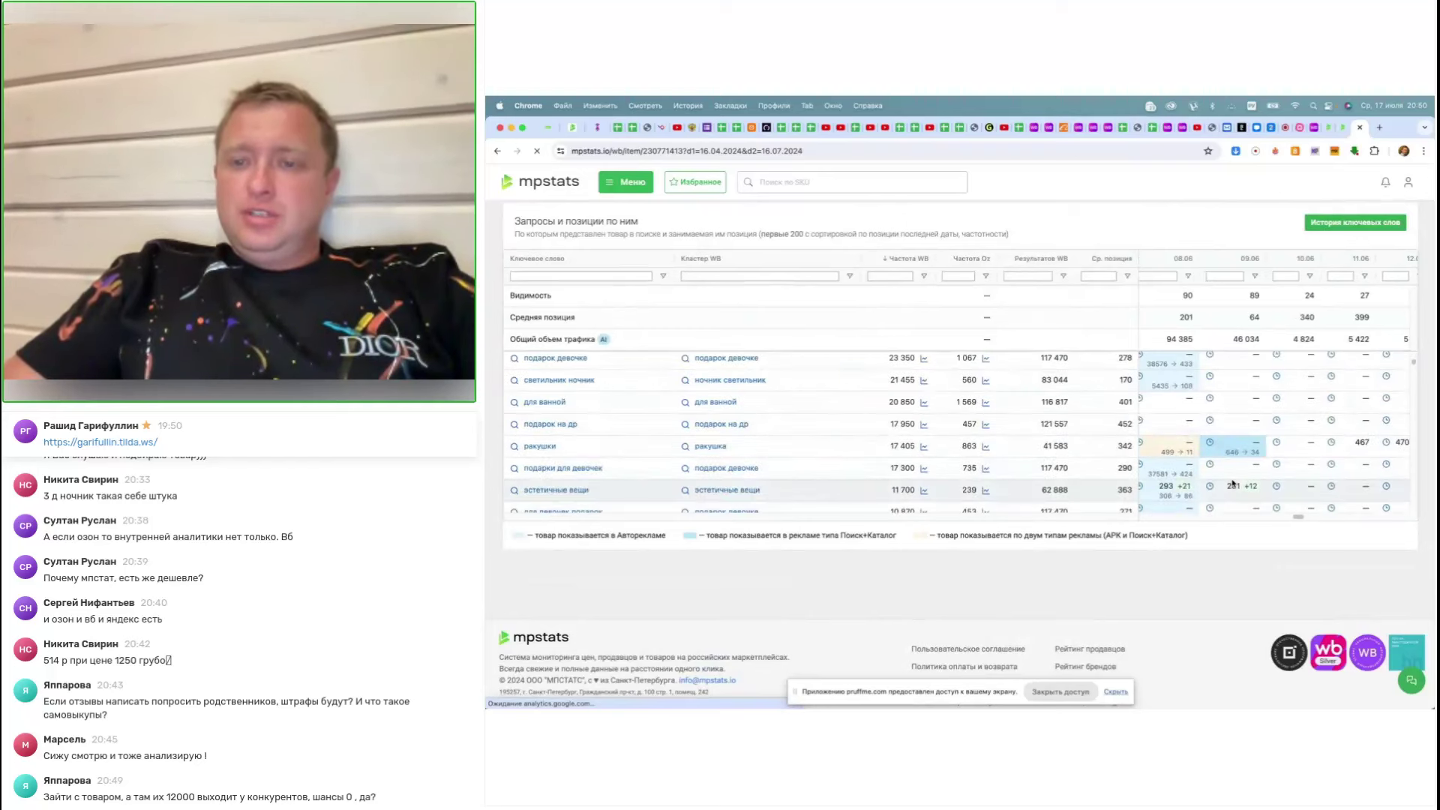
pyautogui.hscroll(-7, 1232, 484)
pyautogui.scroll(6, 1233, 484)
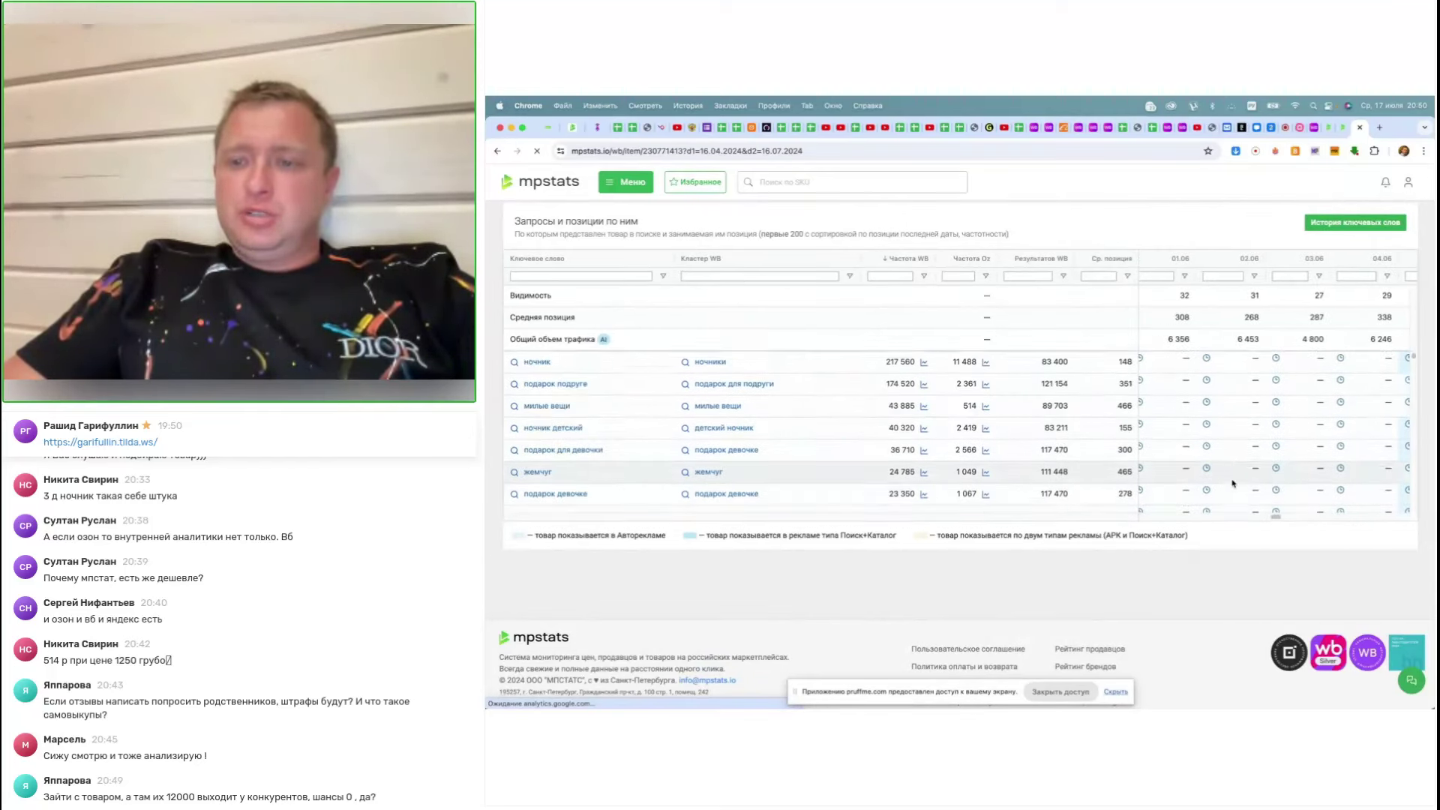
# Check the shell night light's ad placements and bids for «ночник» from 05.06 to 08.06
pyautogui.scroll(3, 1232, 483)
pyautogui.scroll(-2, 1233, 483)
pyautogui.hscroll(3, 1232, 484)
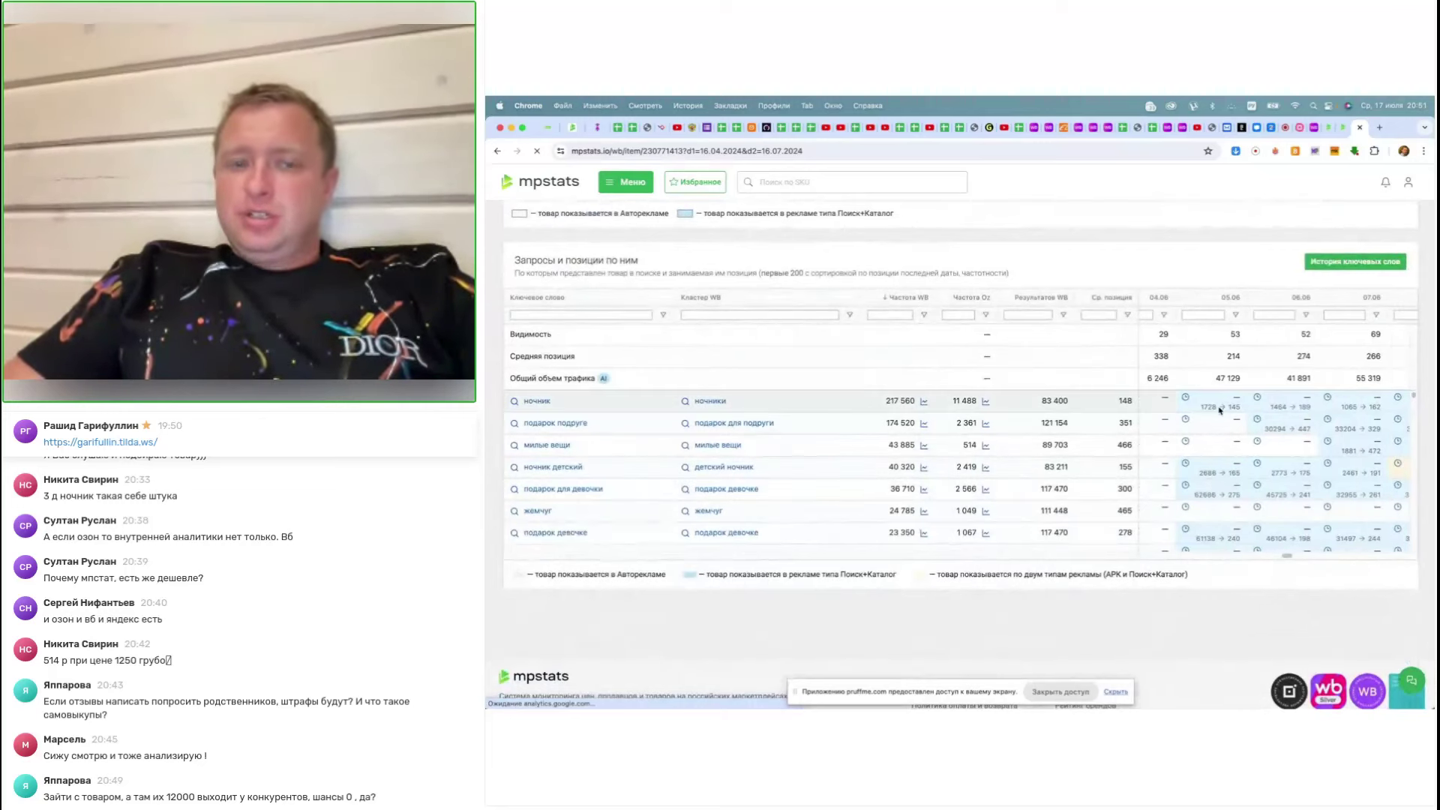
pyautogui.hscroll(2, 1220, 409)
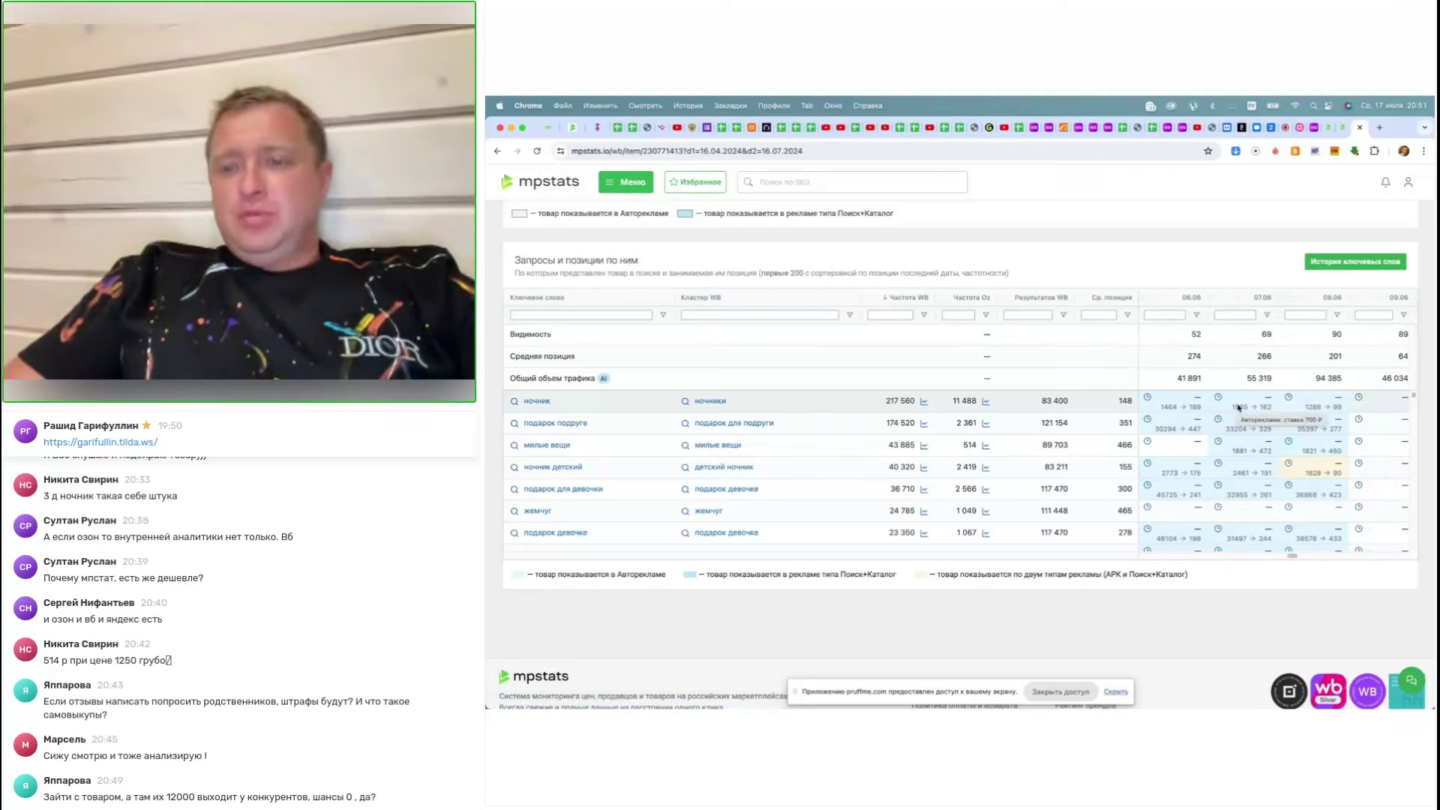
pyautogui.hscroll(2, 1238, 407)
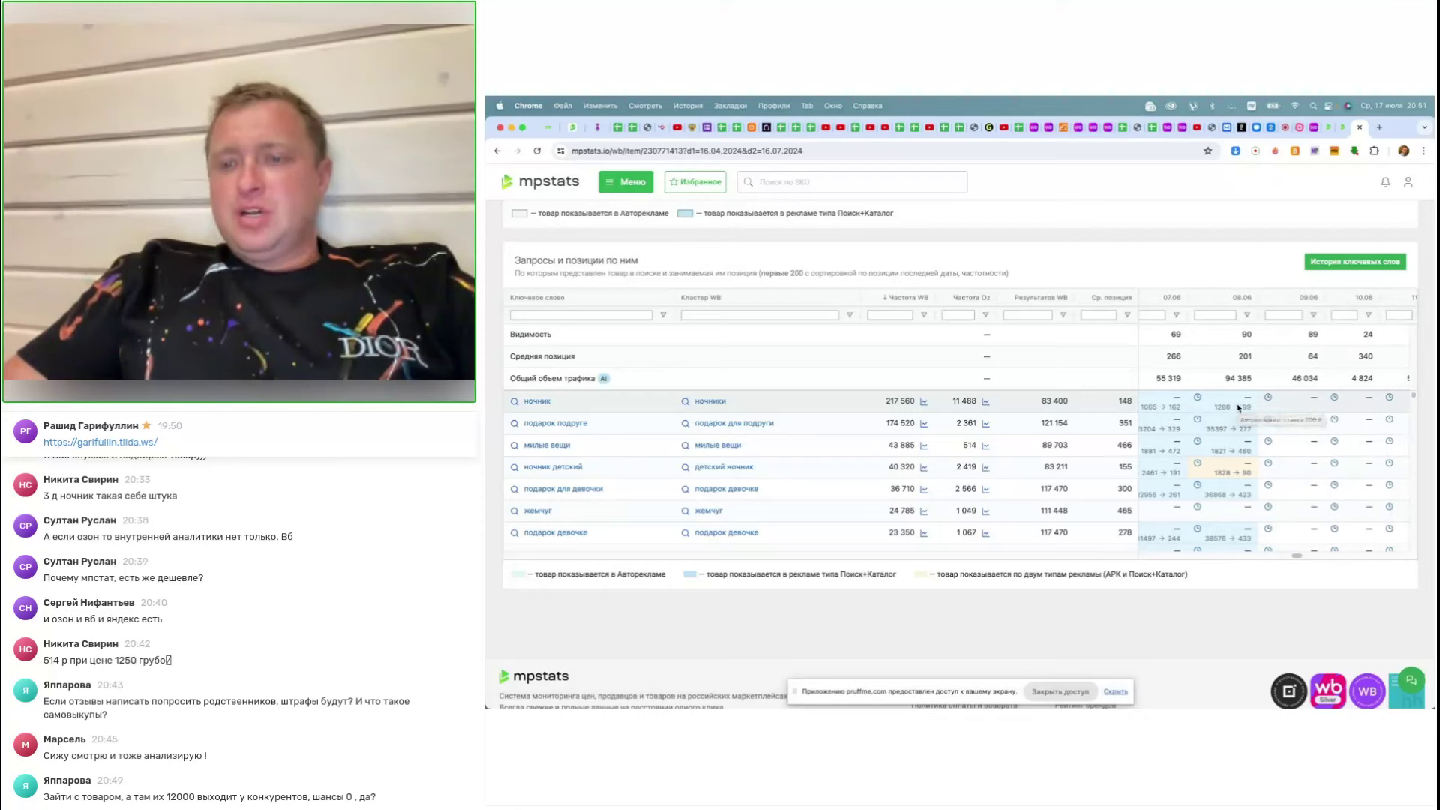
# Follow the shell night light's query positions from 10.06 onward and add the price to its sales and stock chart
pyautogui.hscroll(2, 1238, 407)
pyautogui.scroll(-10, 1238, 408)
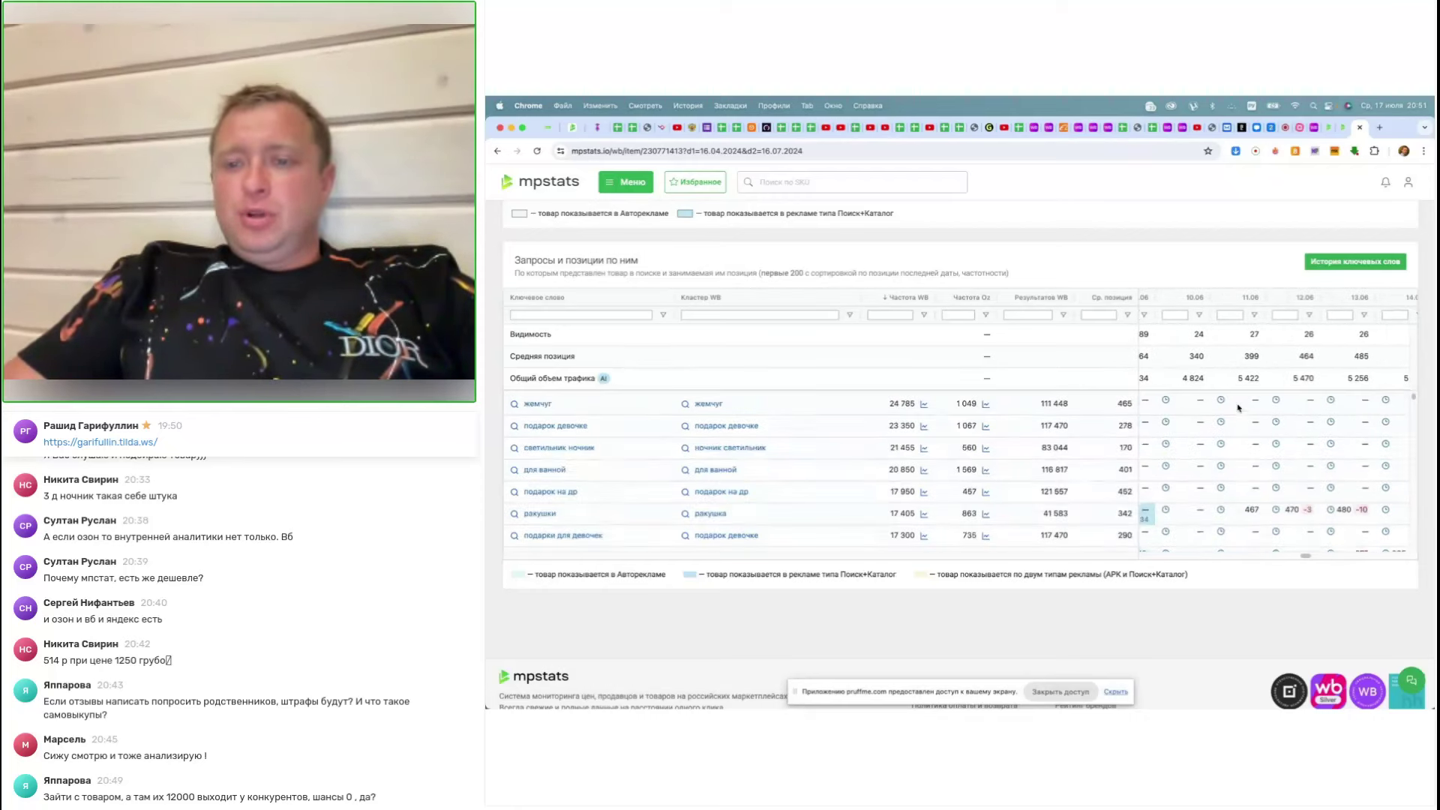
pyautogui.scroll(-5, 1238, 407)
pyautogui.hscroll(6, 1238, 407)
pyautogui.scroll(15, 1238, 408)
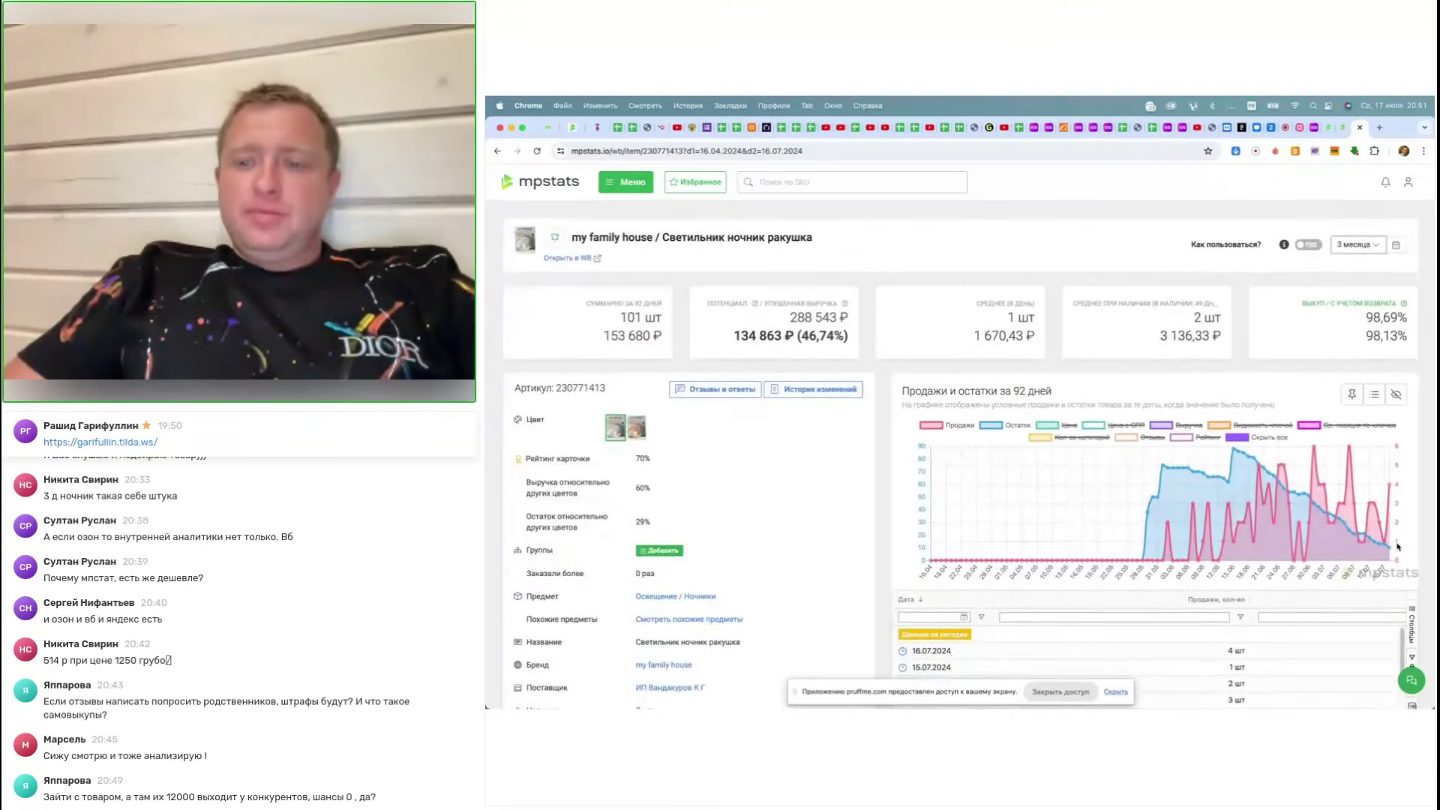
pyautogui.click(1065, 426)
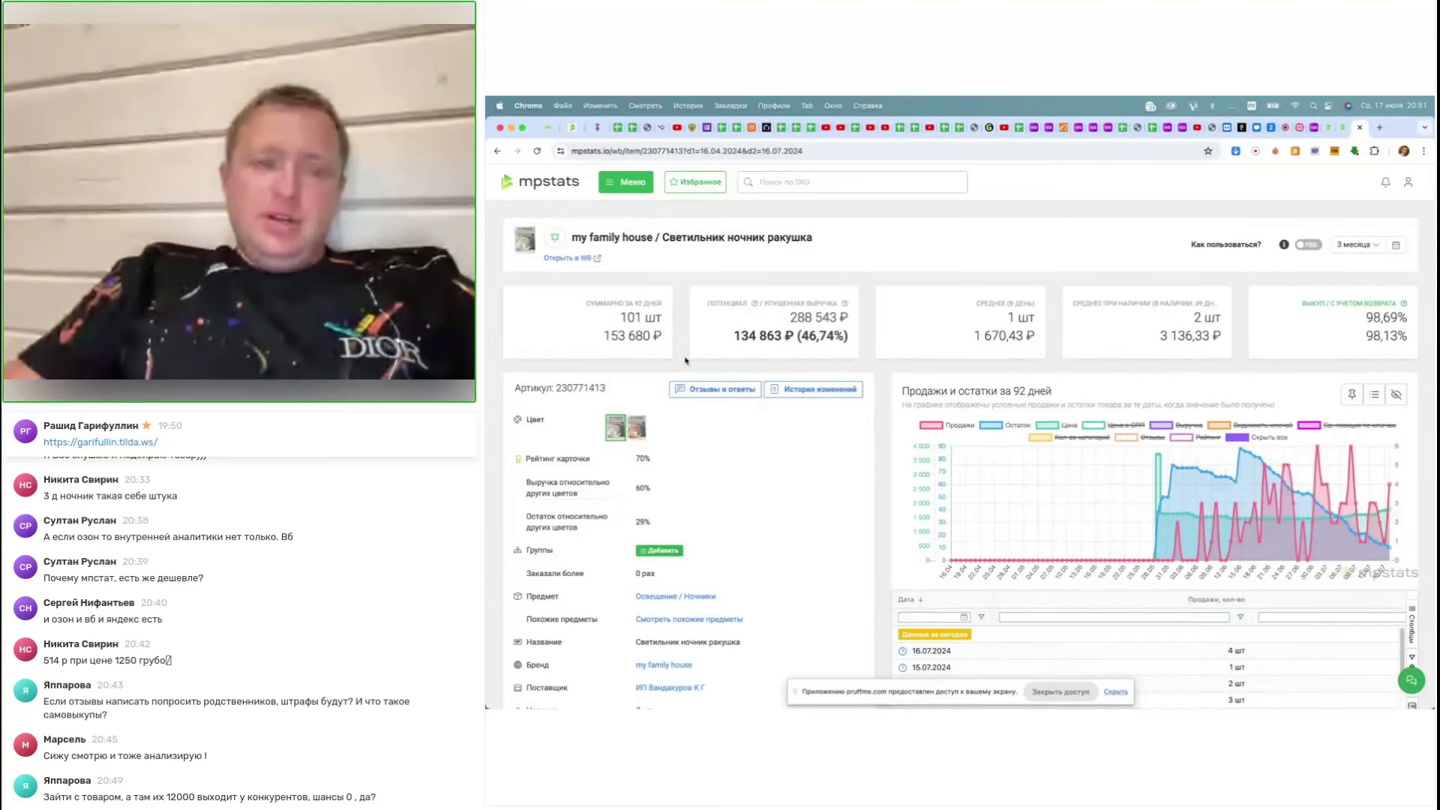
# Open the shell night light's Wildberries page from its statistics and view its main photo and stock data
pyautogui.moveTo(616, 426)
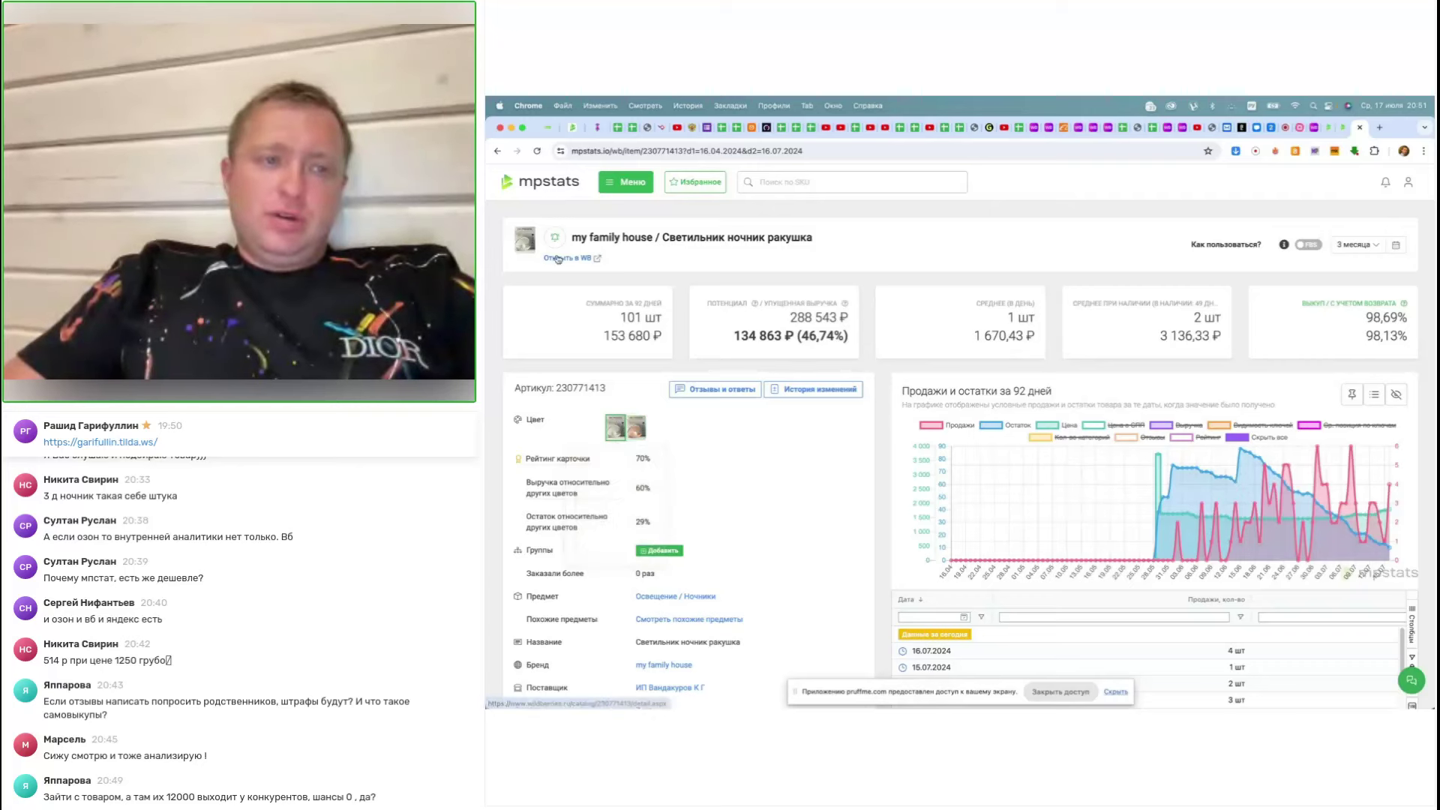
pyautogui.click(582, 259)
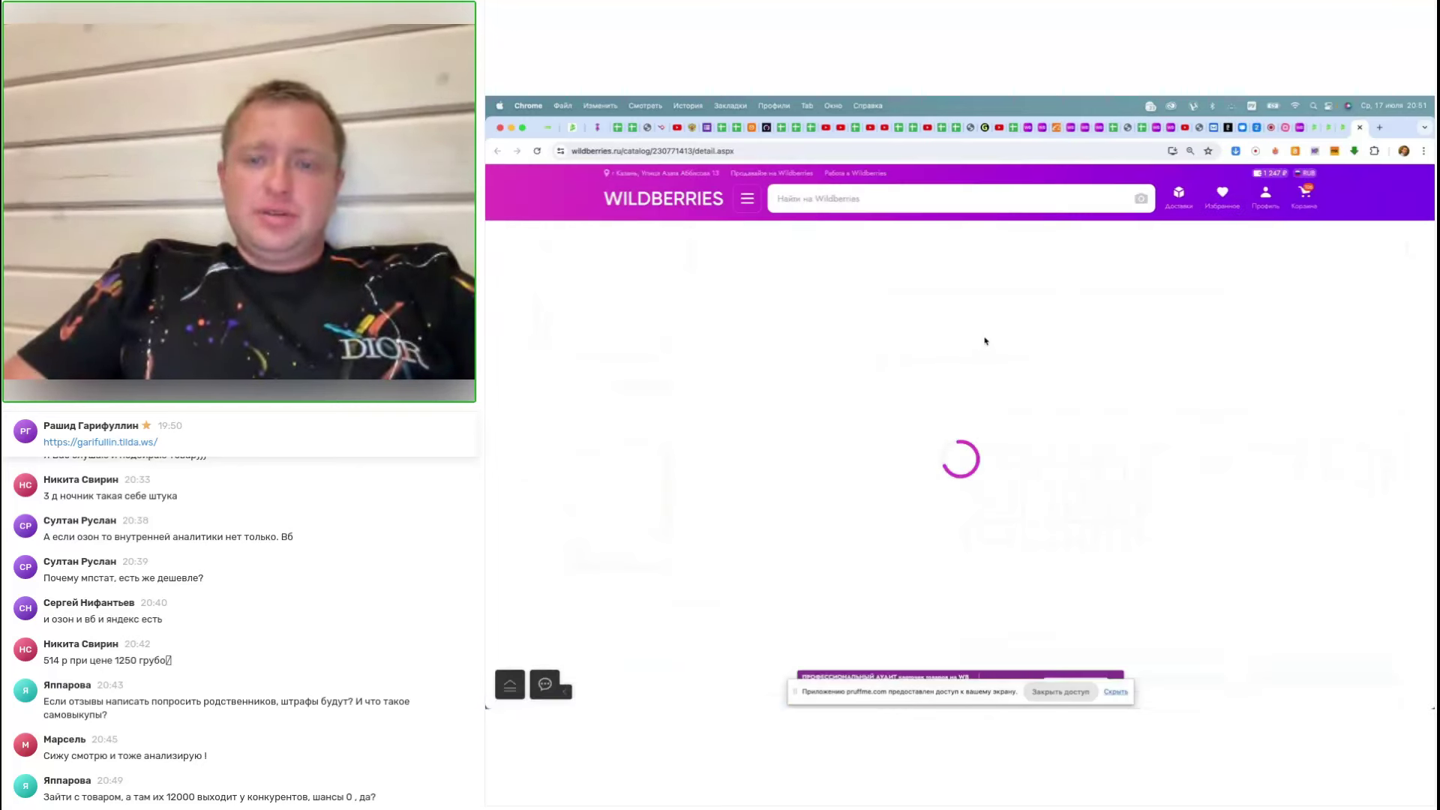
pyautogui.scroll(-5, 984, 341)
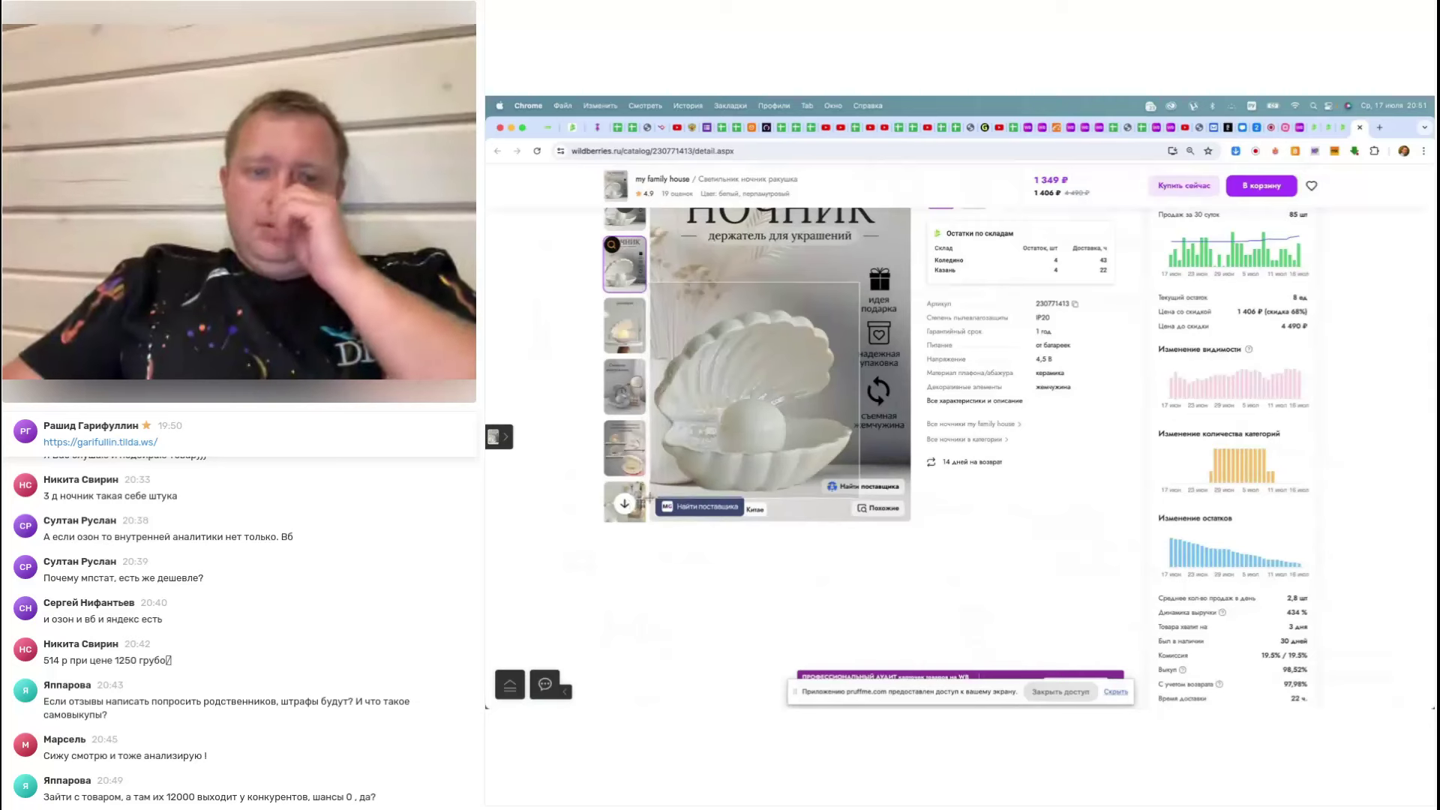
# Open the 1688.com supplier marketplace in a new tab
pyautogui.click(1379, 127)
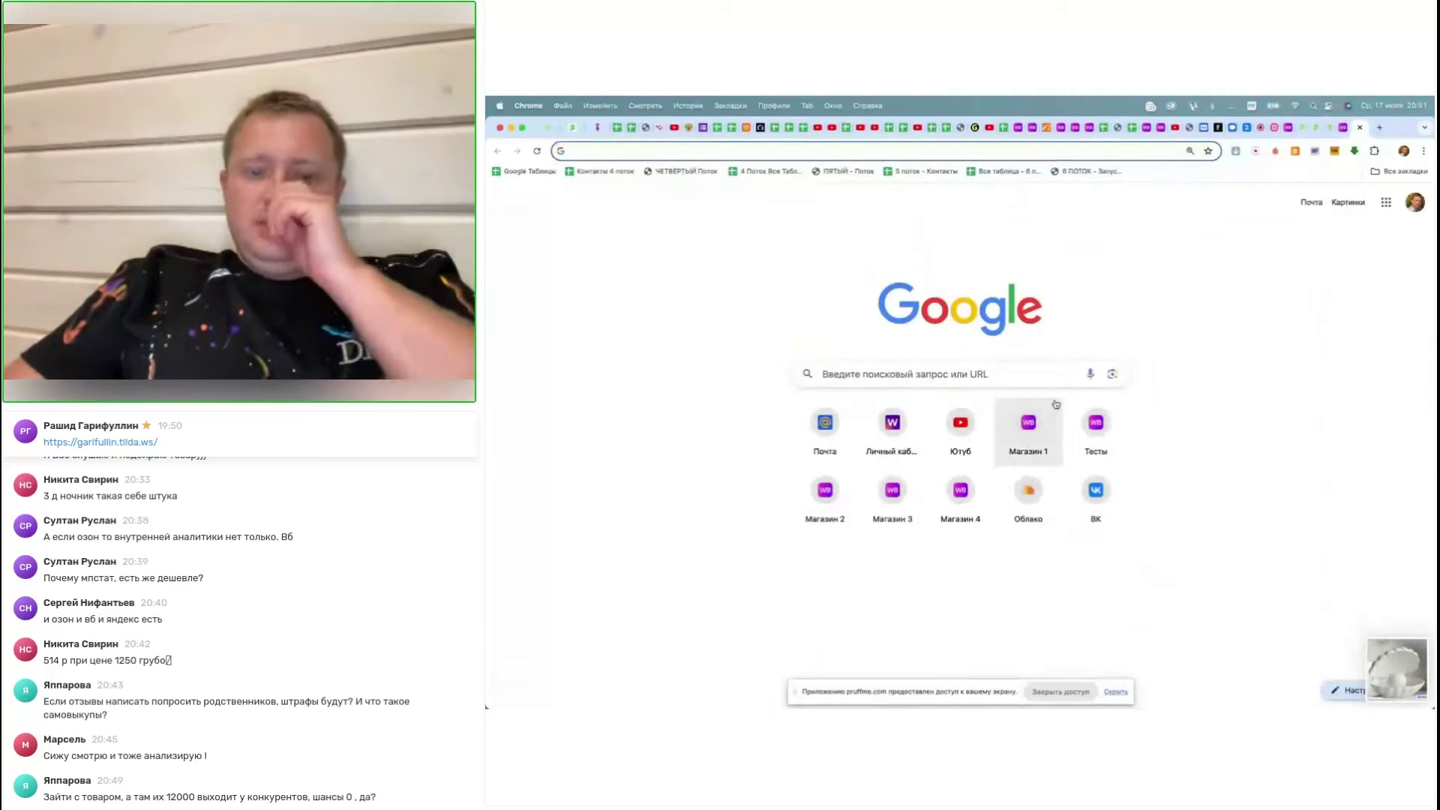
pyautogui.write('1688.com')
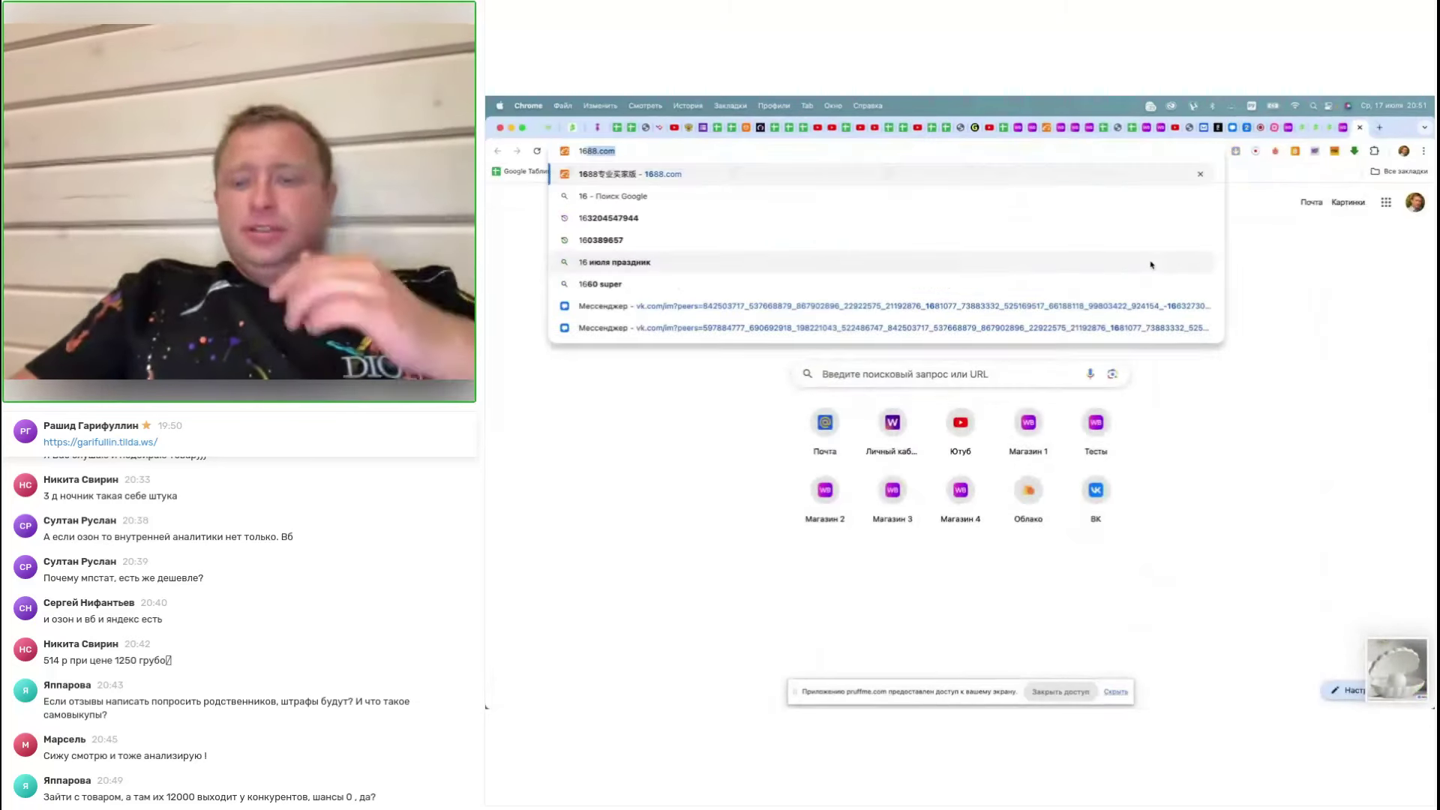
pyautogui.press('Return')
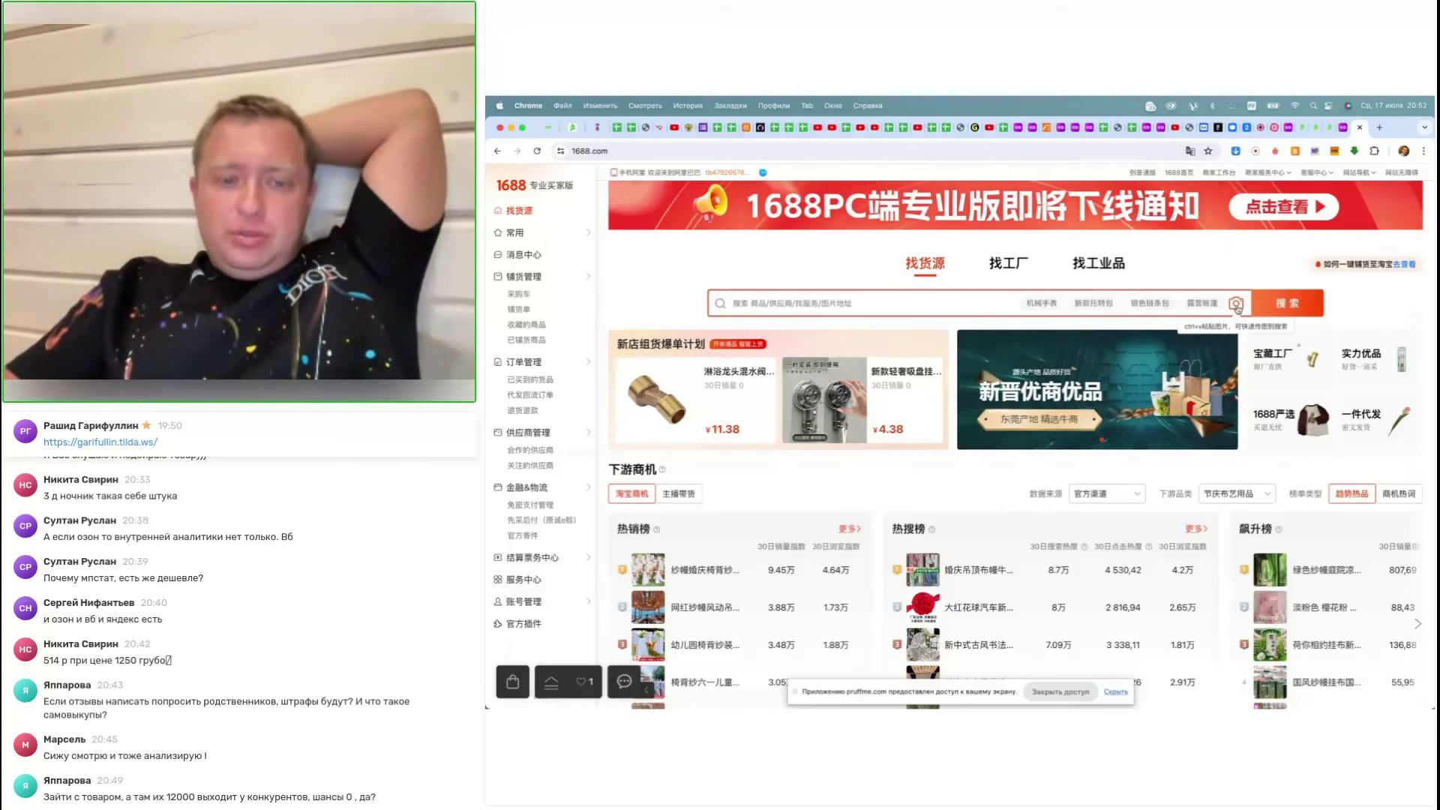
# Close the 1688.com page and the shell night light's Wildberries and statistics pages
pyautogui.click(1346, 129)
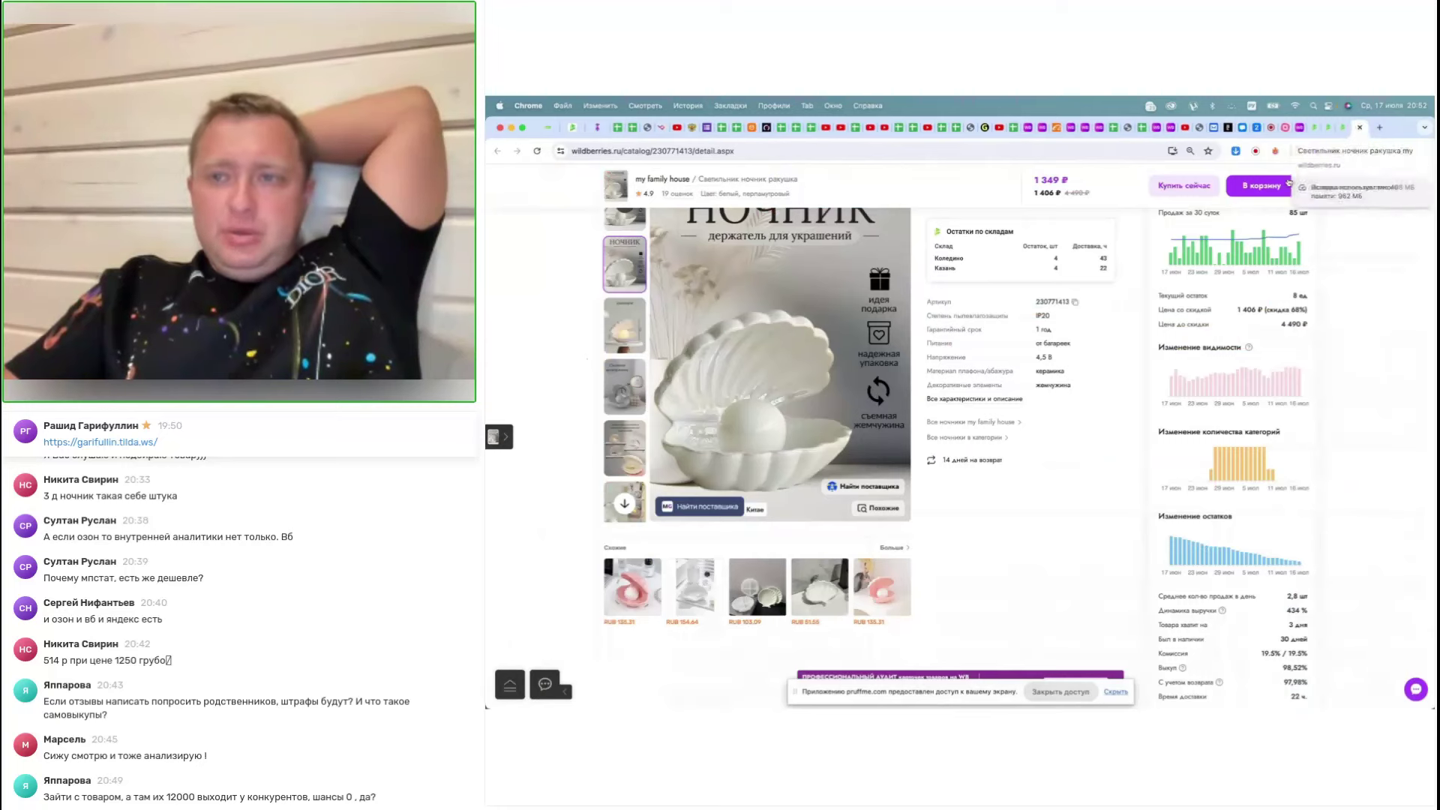
pyautogui.click(1346, 129)
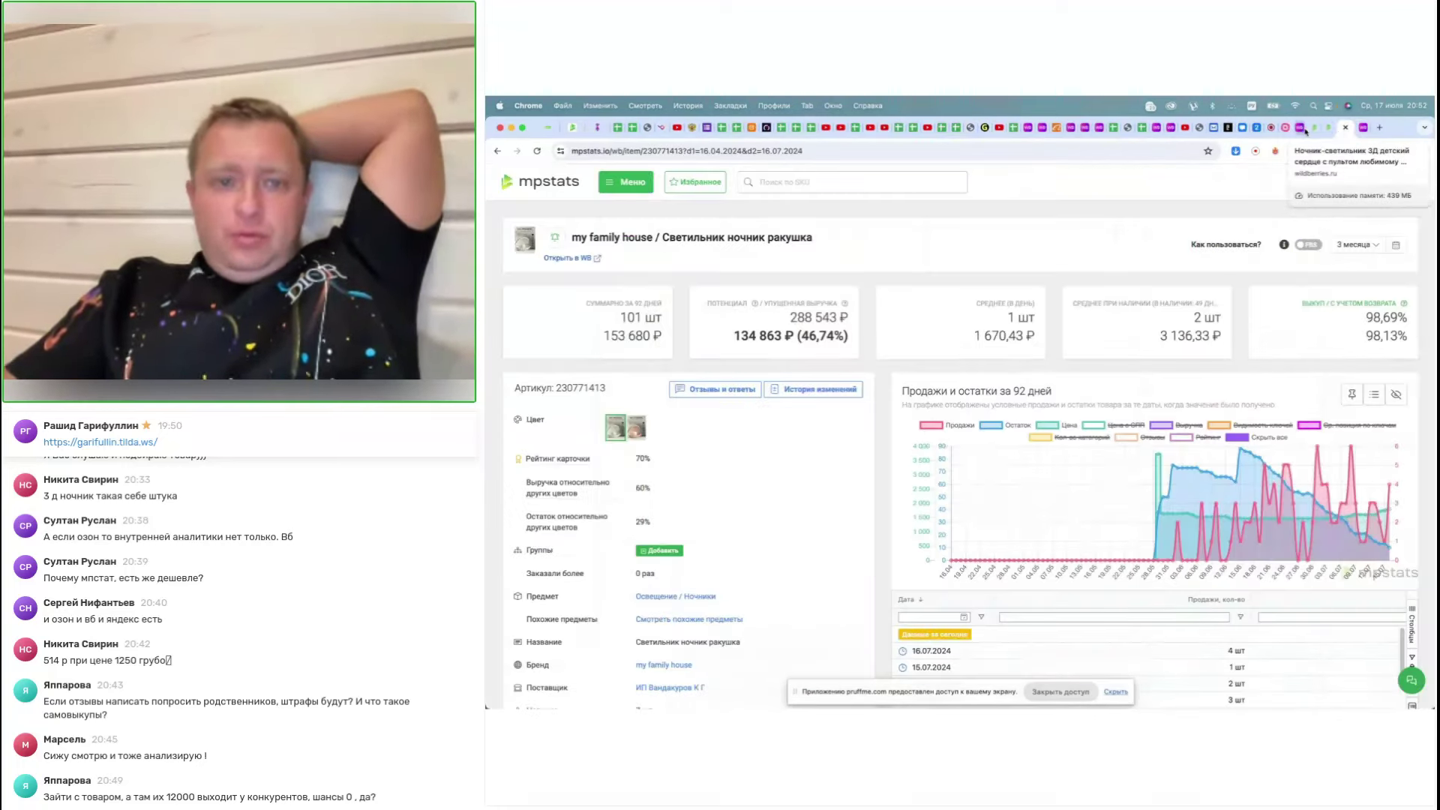
pyautogui.hotkey('ctrl', 'w')
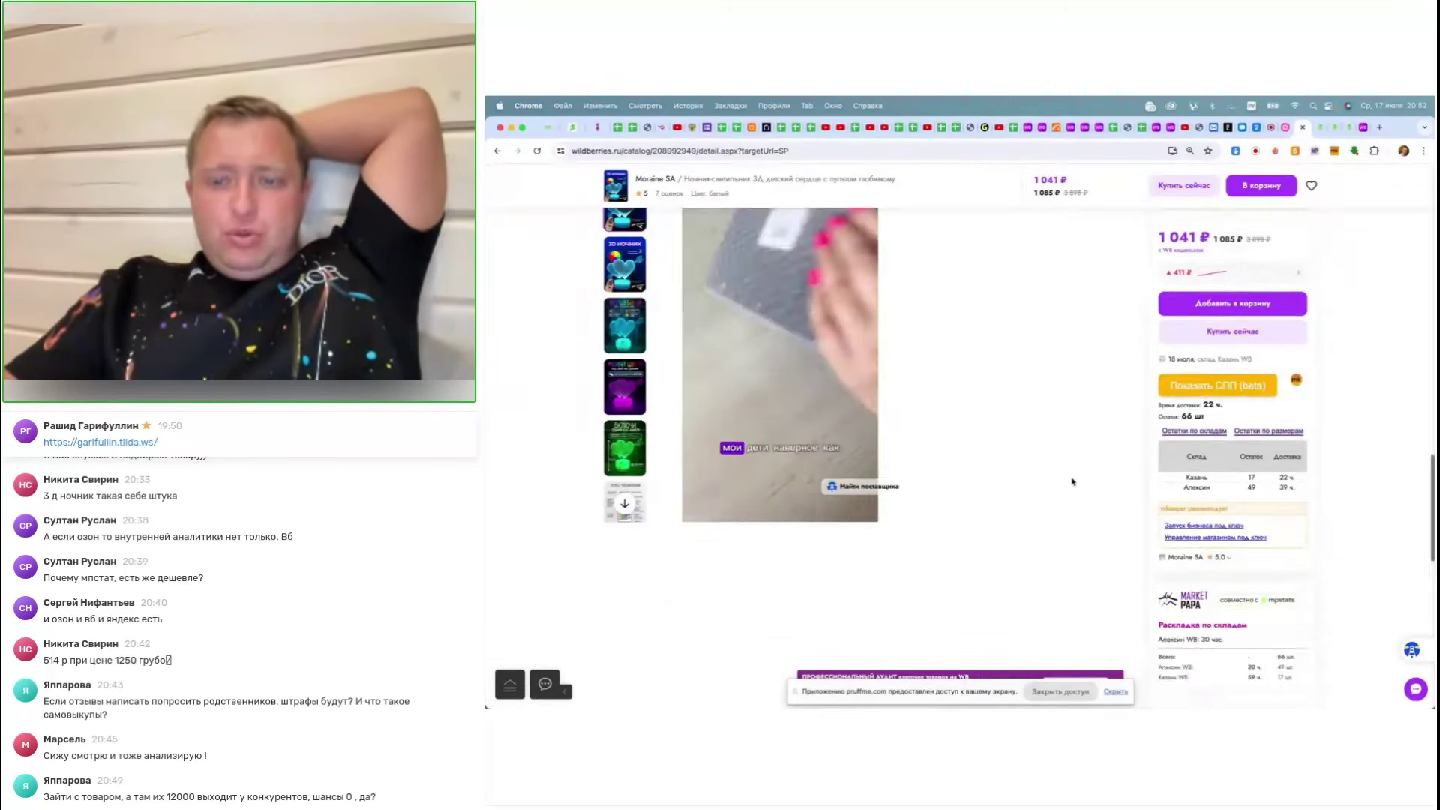
# Look over the reviews and sales data on the Moraine SA 3D heart night light's Wildberries page and close it
pyautogui.scroll(-5, 1073, 482)
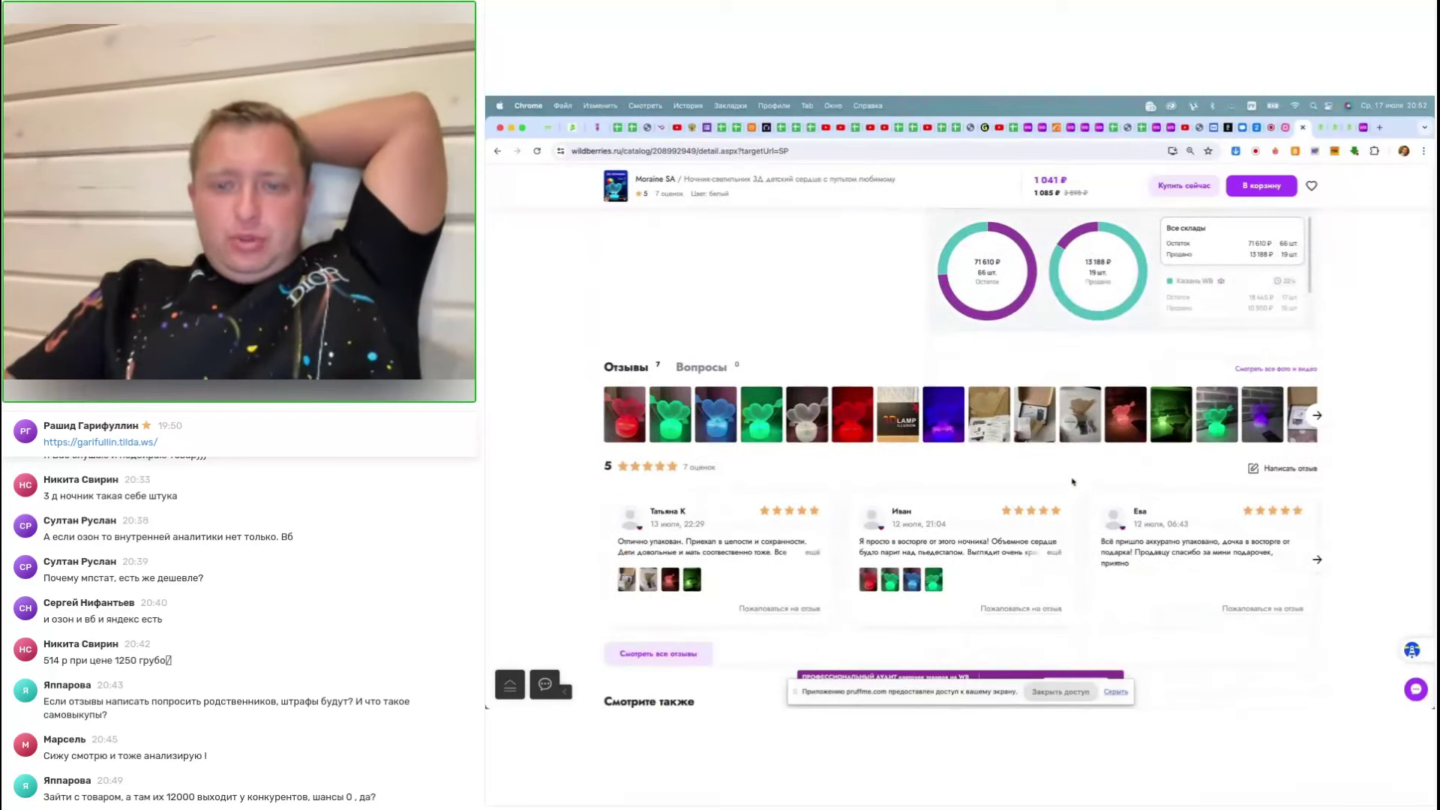
pyautogui.scroll(5, 1072, 482)
pyautogui.scroll(3, 1072, 482)
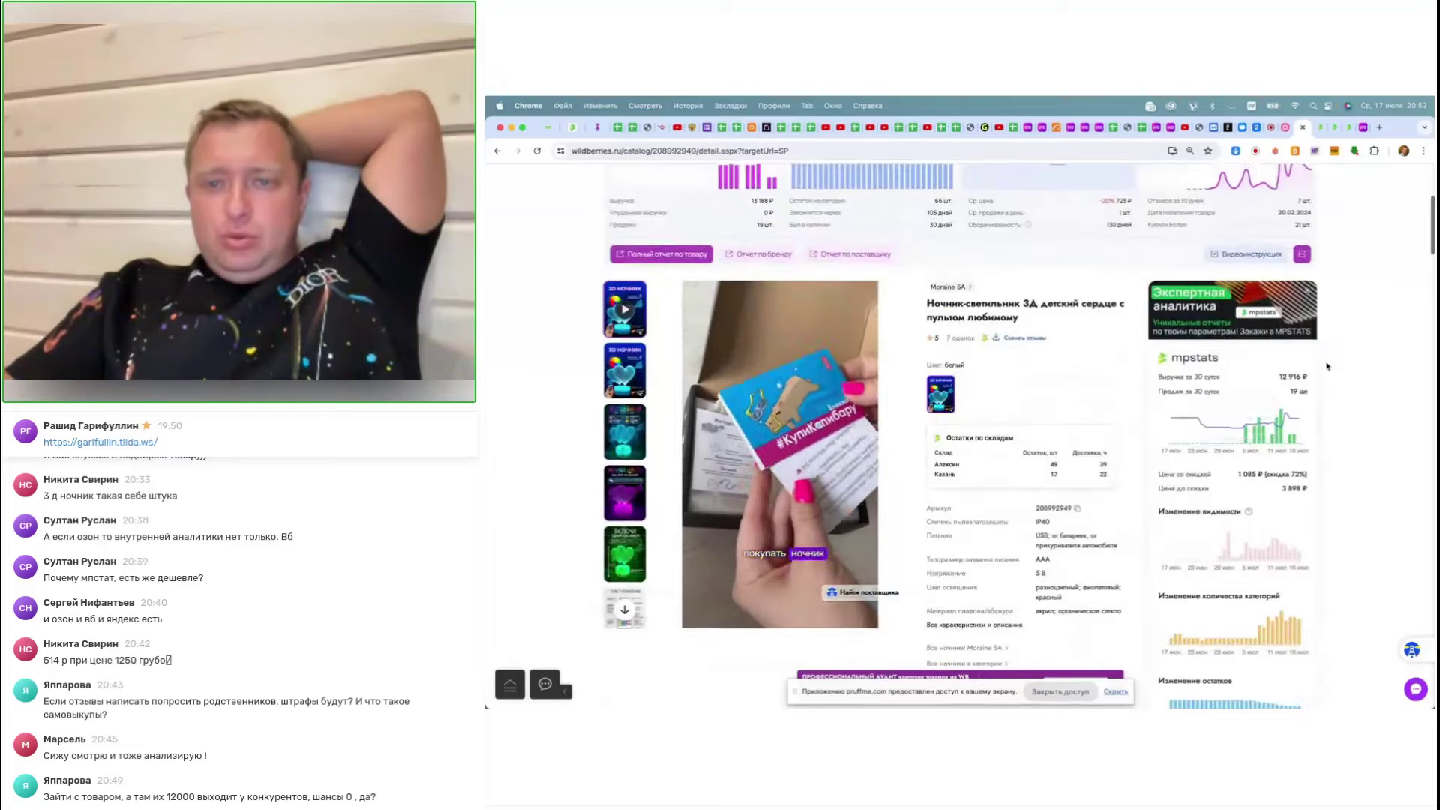
pyautogui.scroll(4, 1327, 366)
pyautogui.click(1302, 127)
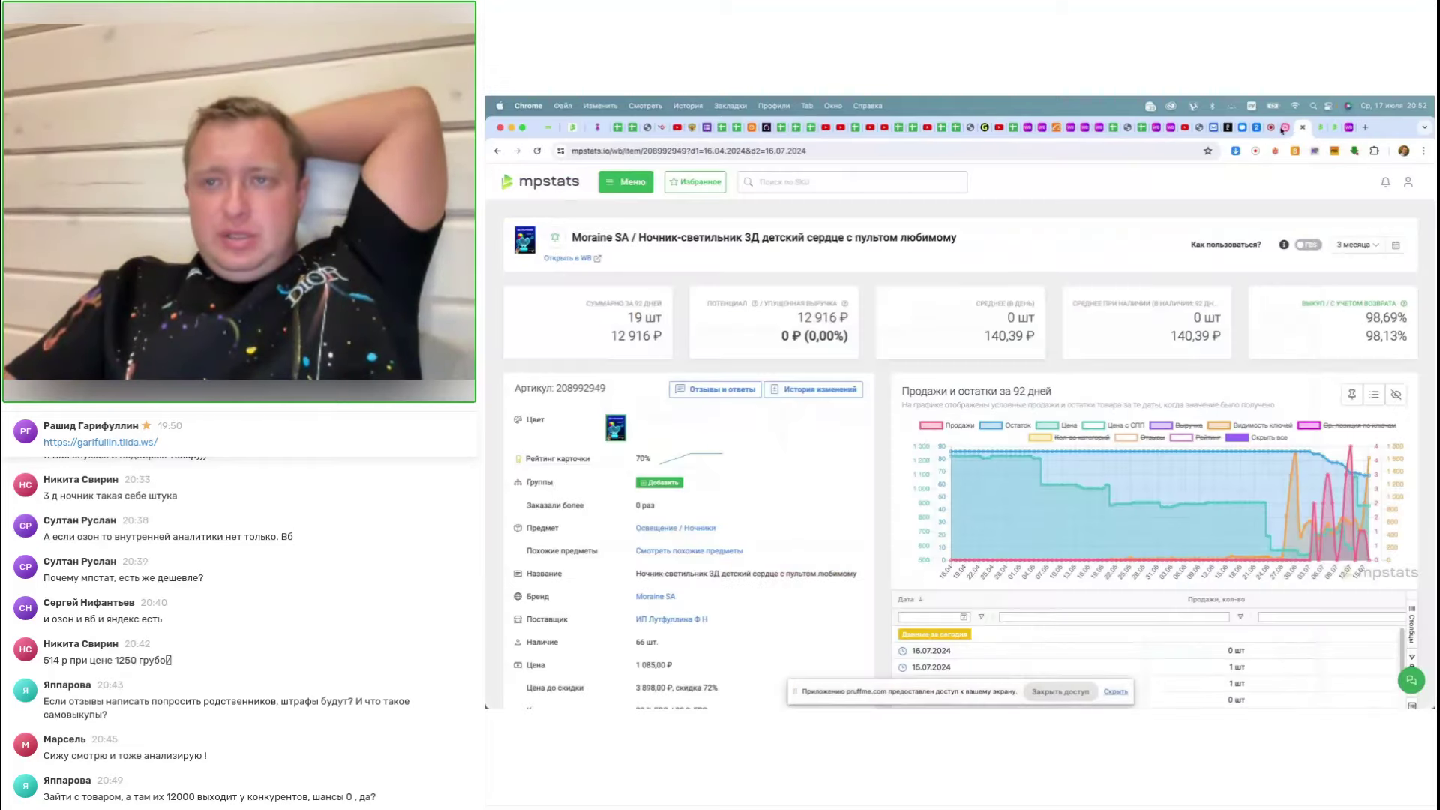
# Switch to the Pruffme webinar room and end the screen sharing
pyautogui.click(1272, 129)
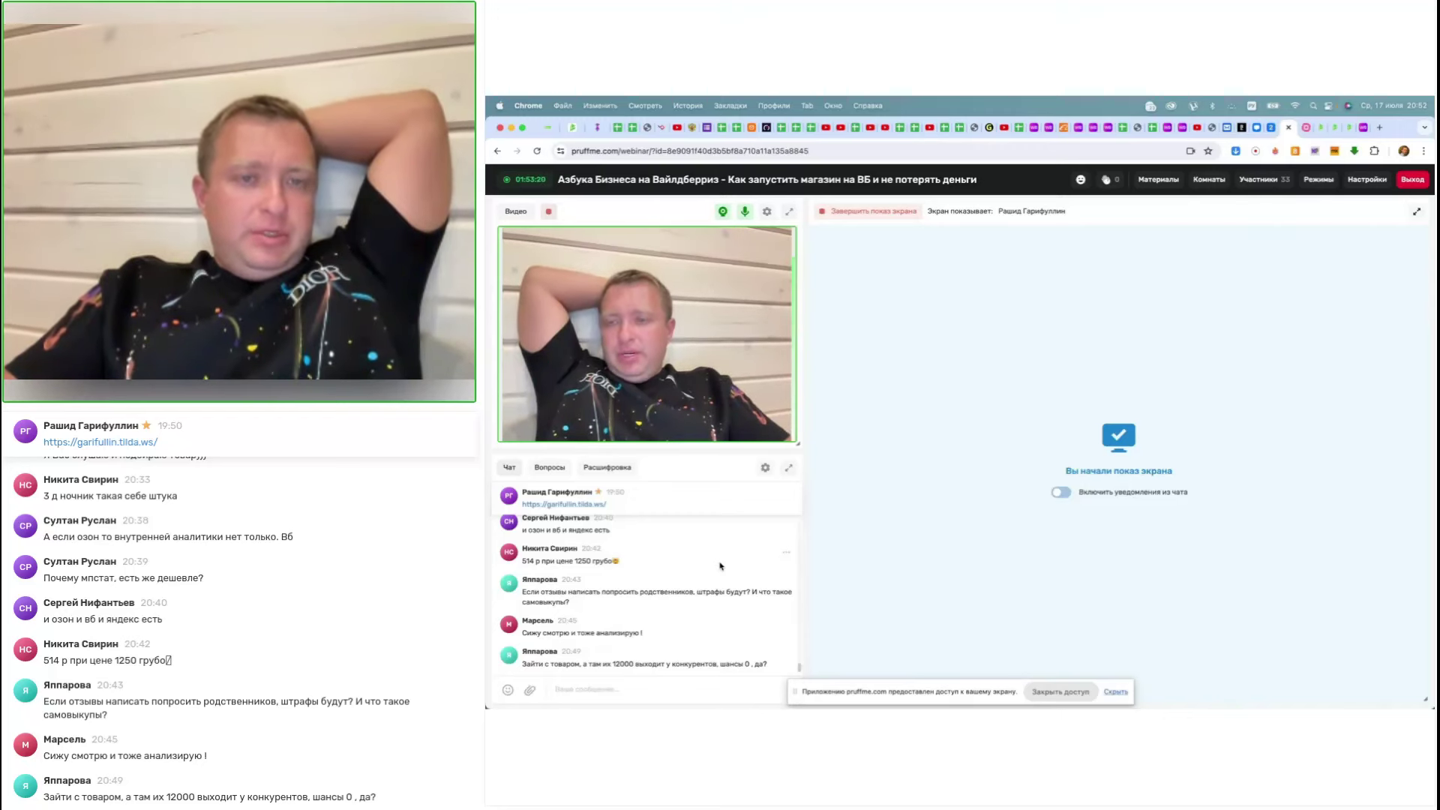
pyautogui.click(900, 213)
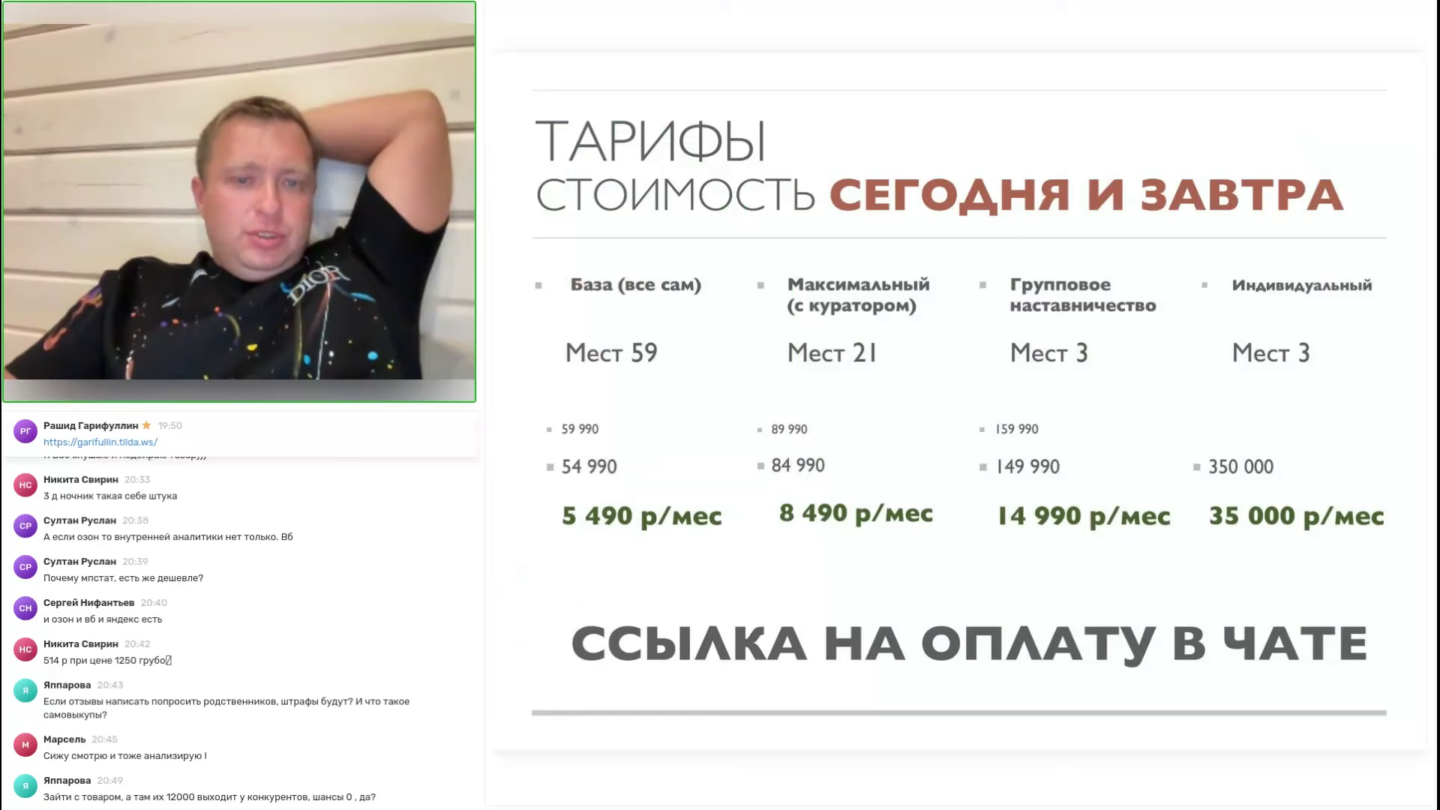